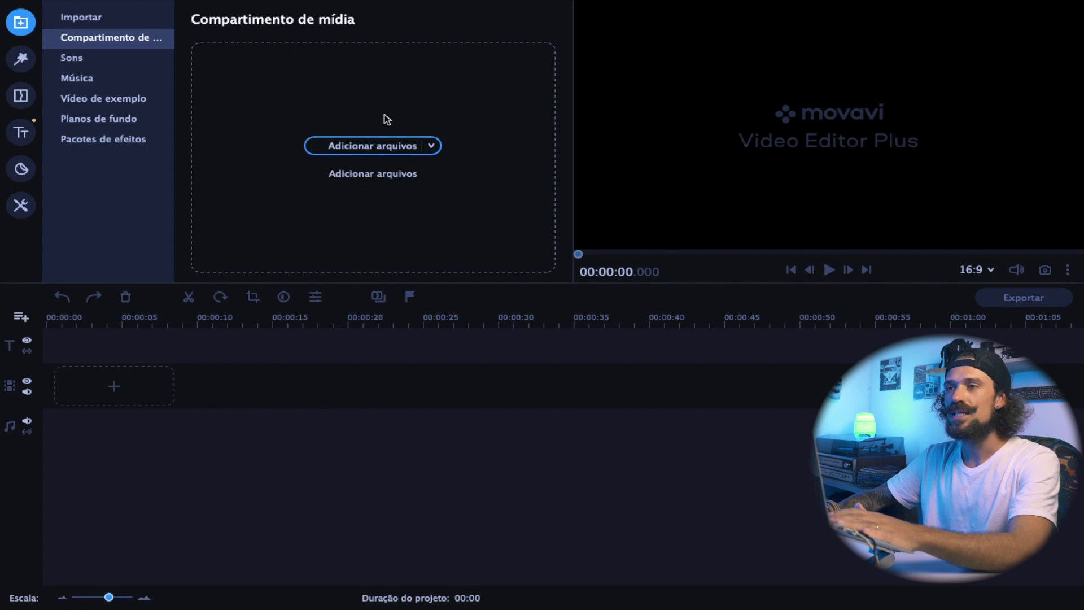
- Import all six DSC video files from the "01 - Vídeo 1" folder inside MOMAVI - ALINE into the media bin
click(348, 146)
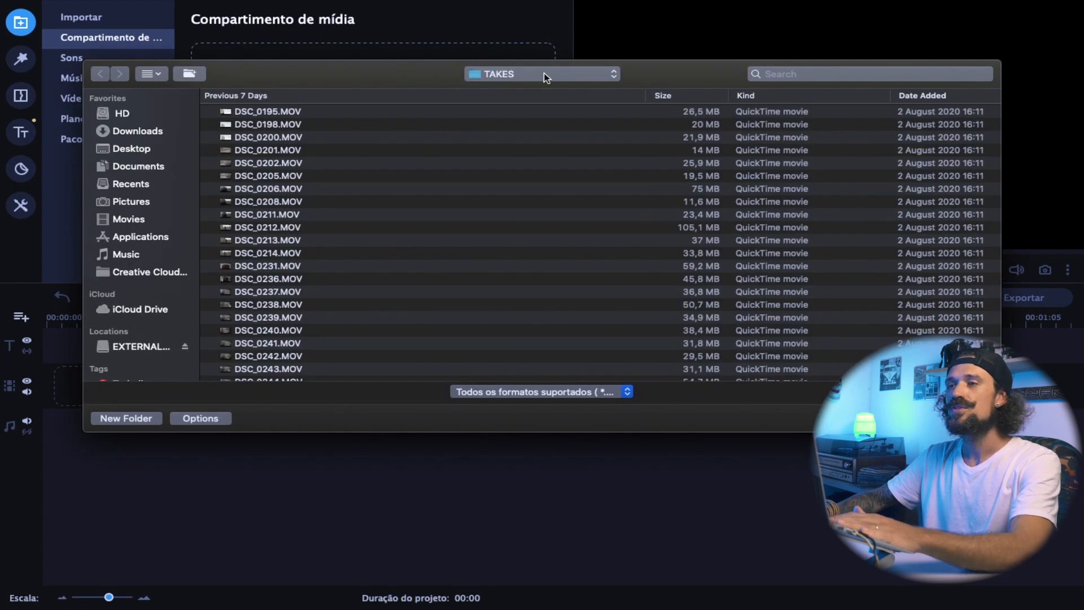
click(545, 73)
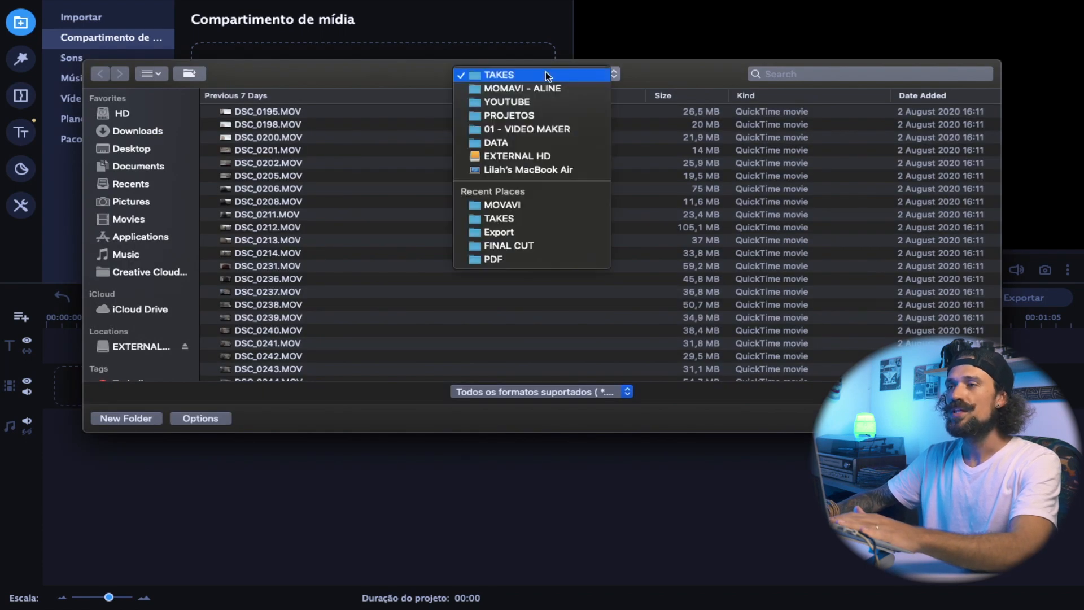
click(546, 88)
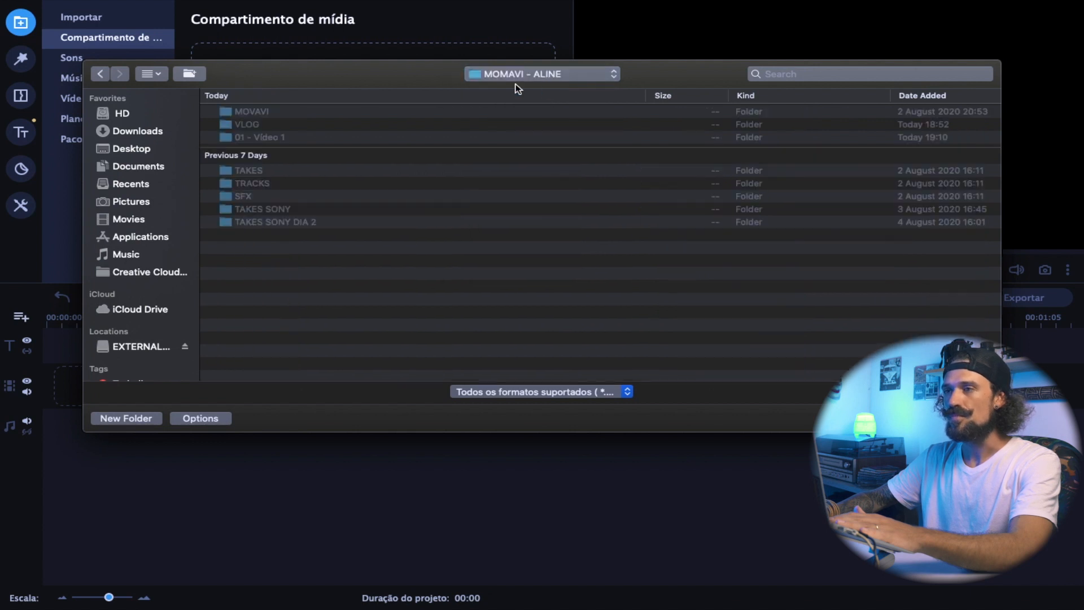
double_click(272, 137)
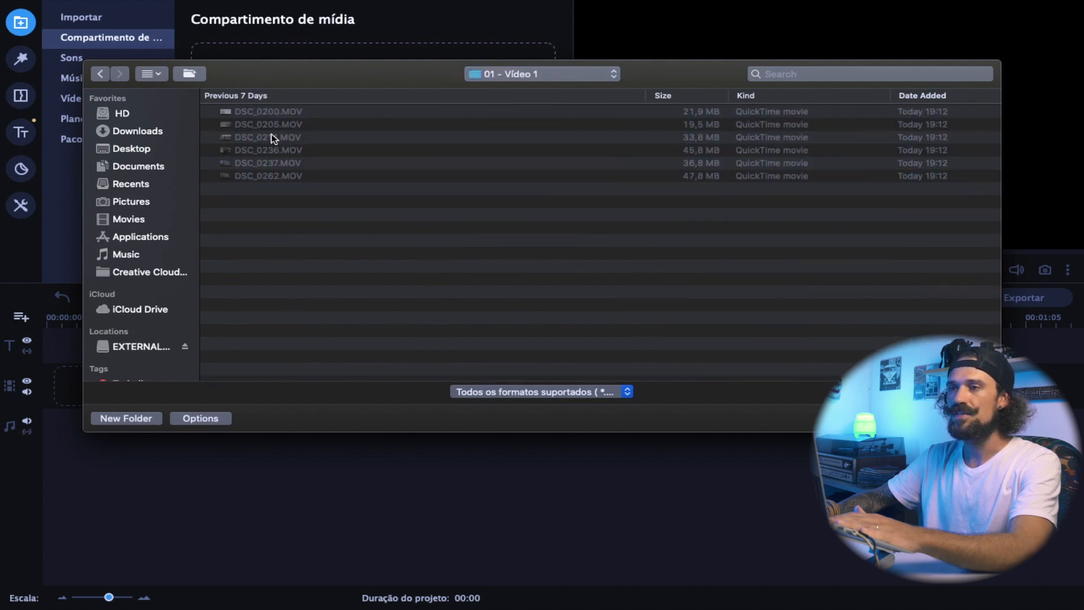
drag(307, 221, 302, 118)
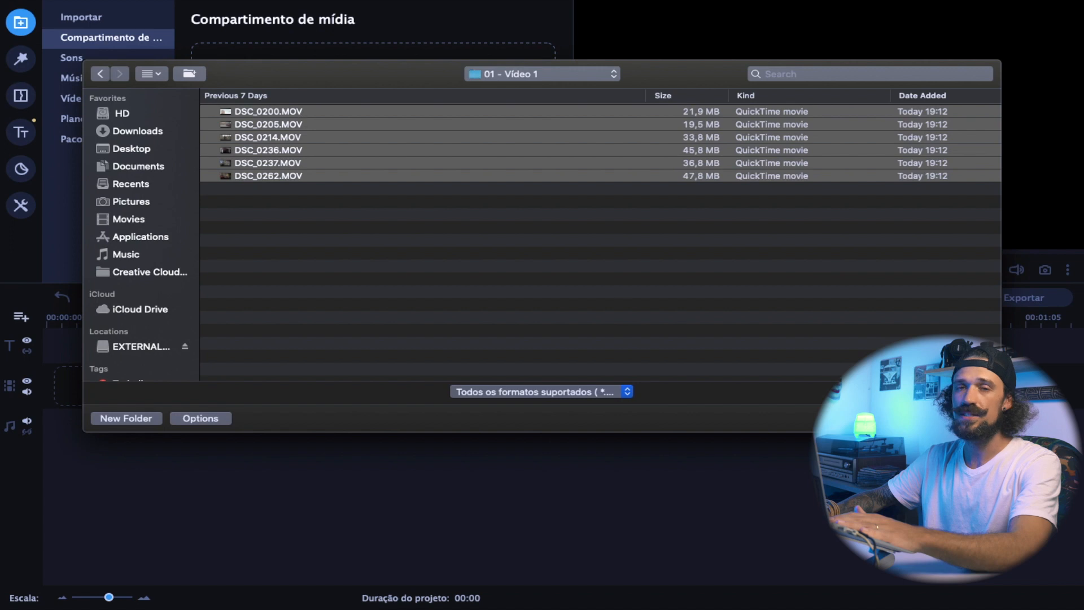
key(Return)
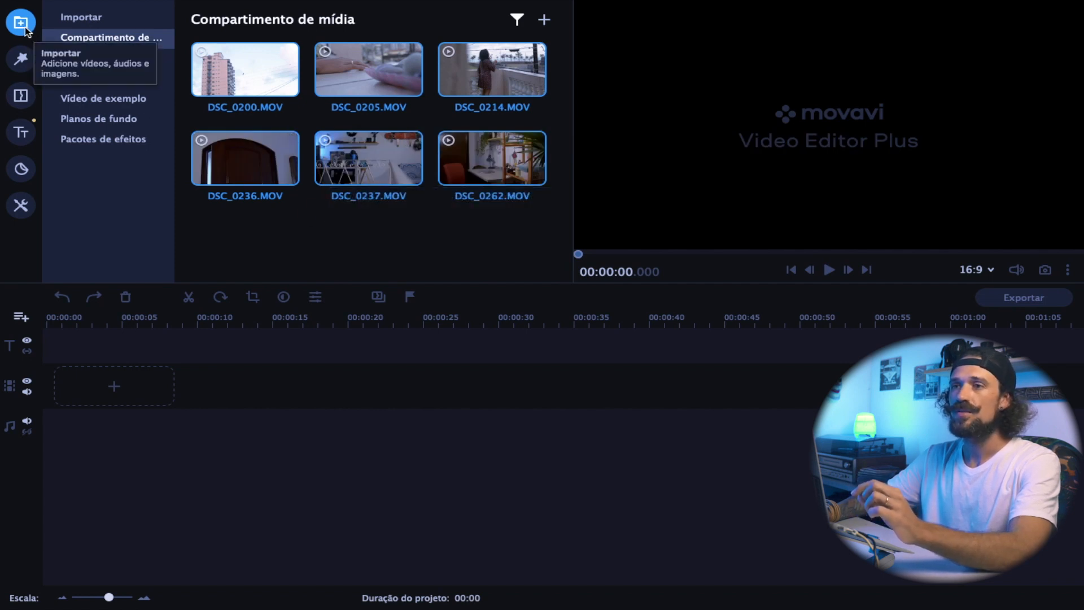
- Import the music file "slow by oton Artlist.mp3" from the TRACKS folder into the media bin
click(546, 20)
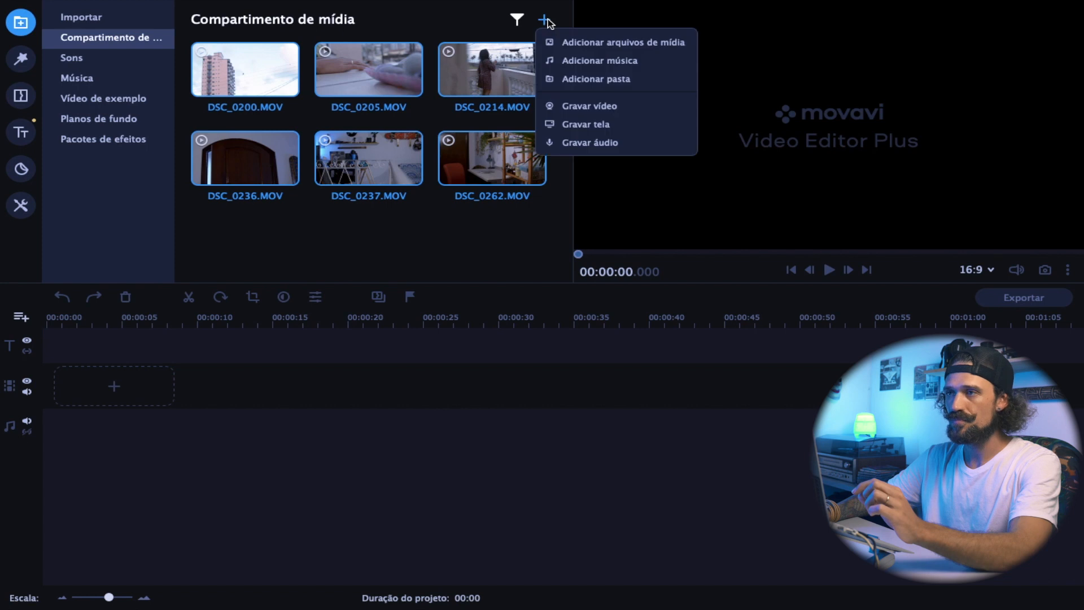
click(643, 62)
click(578, 78)
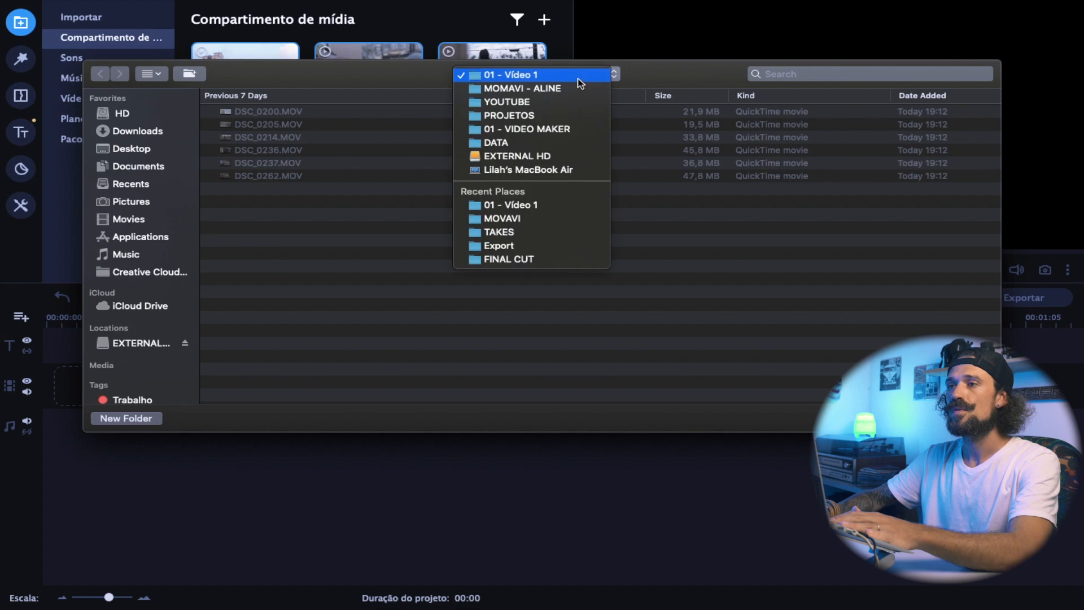
click(577, 90)
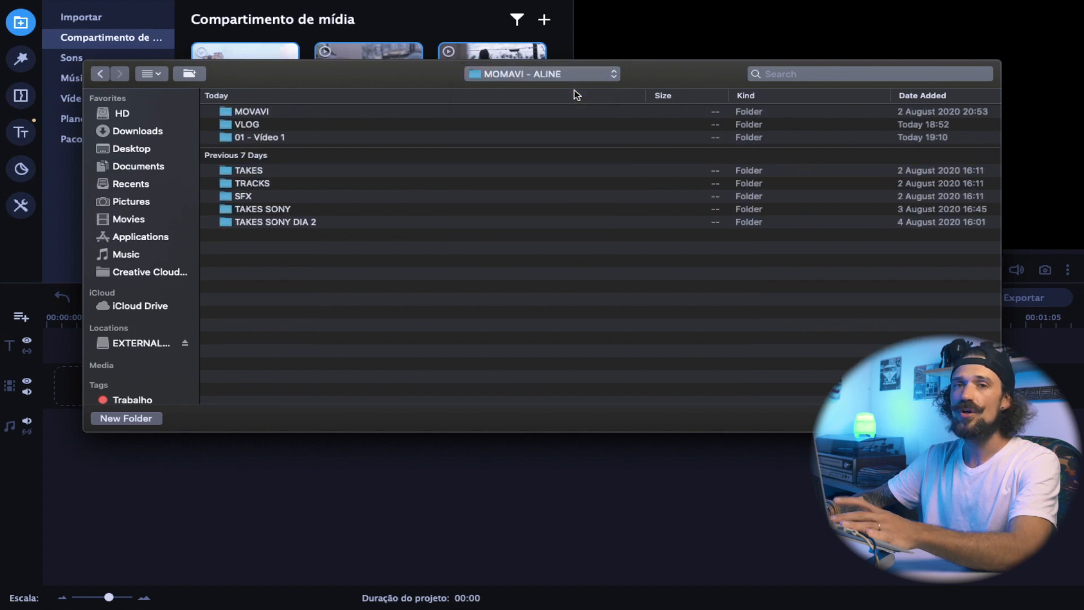
double_click(264, 183)
click(255, 113)
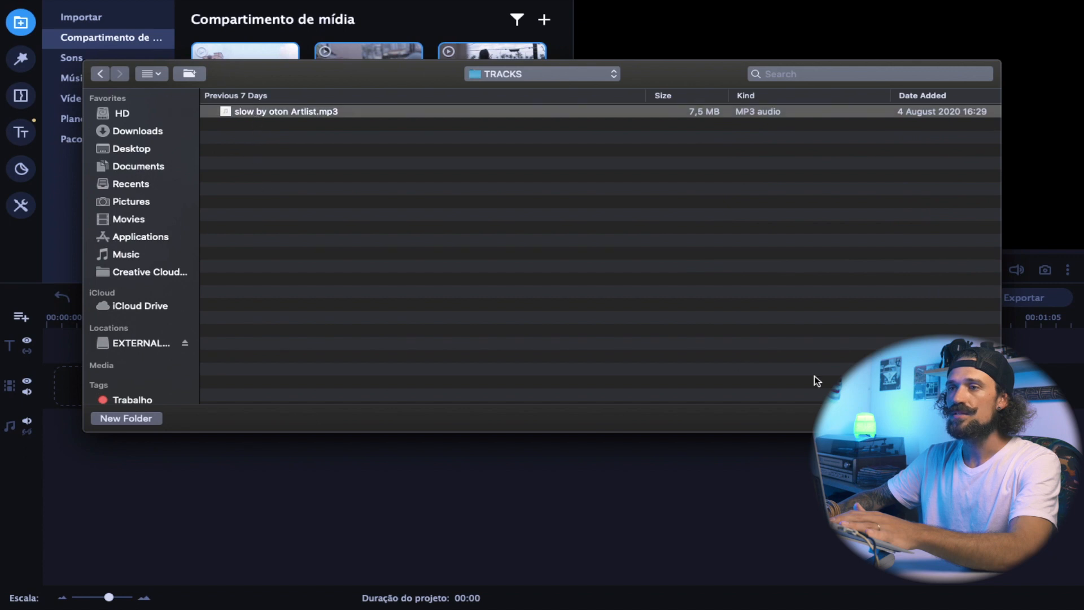
key(Return)
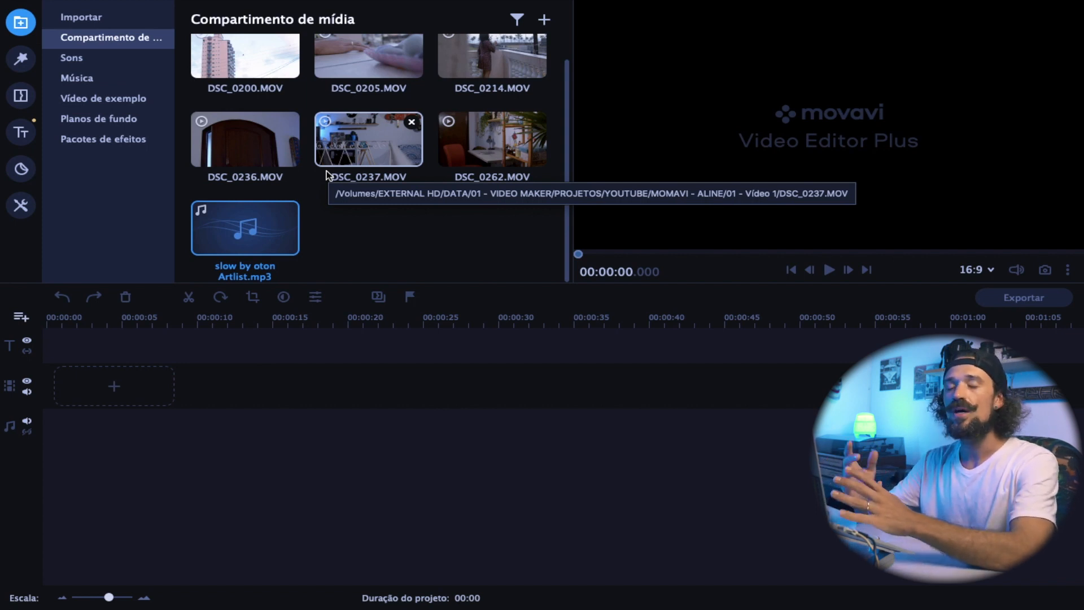
- Preview the DSC_0200.MOV and DSC_0205.MOV clips from the media bin
scroll(326, 175, up, 1)
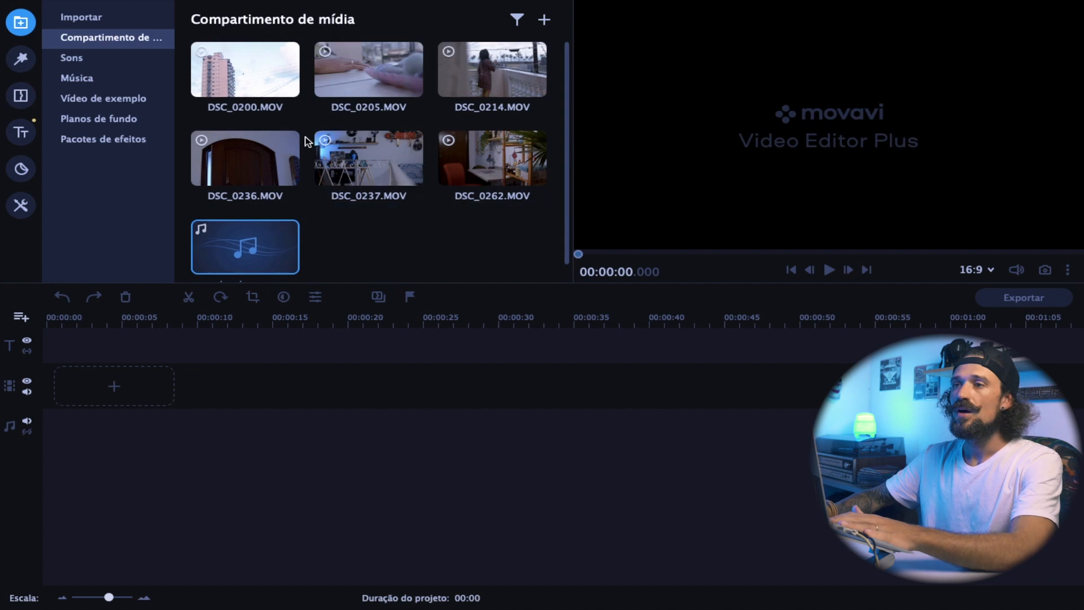
click(272, 88)
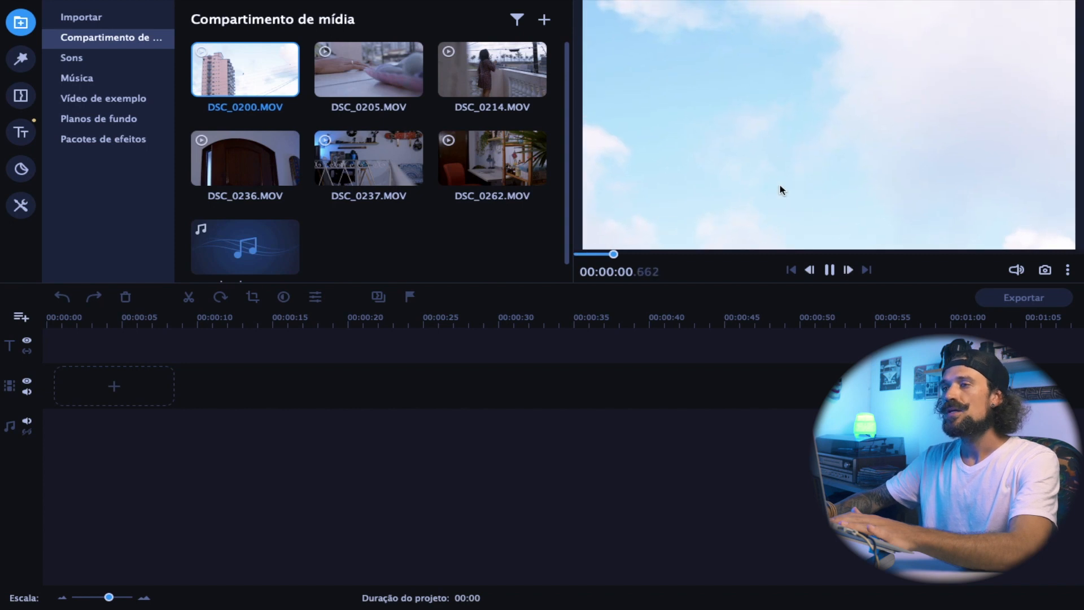
click(830, 270)
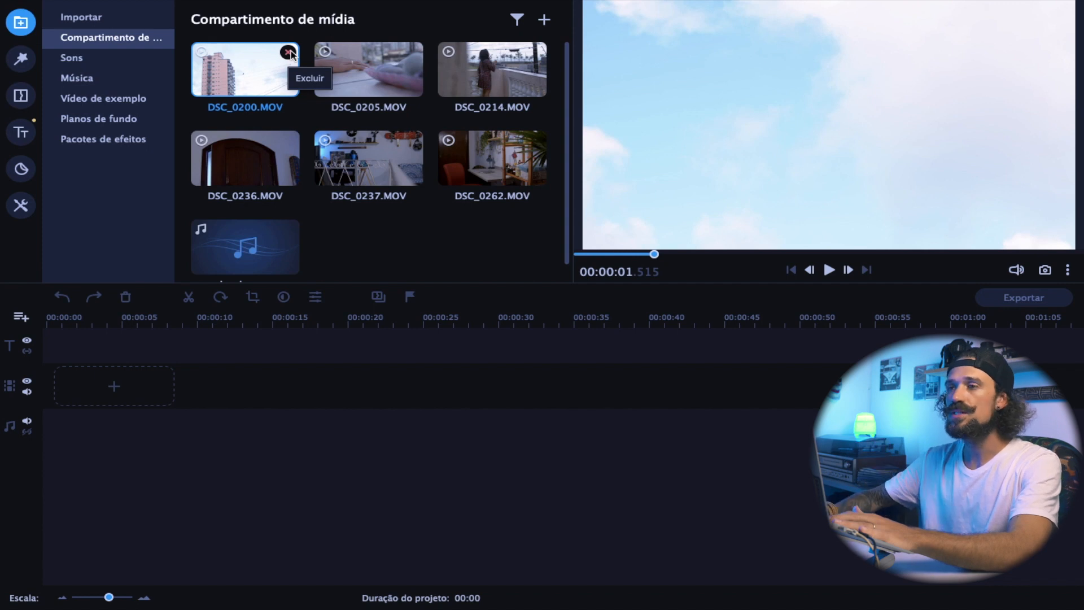
click(334, 68)
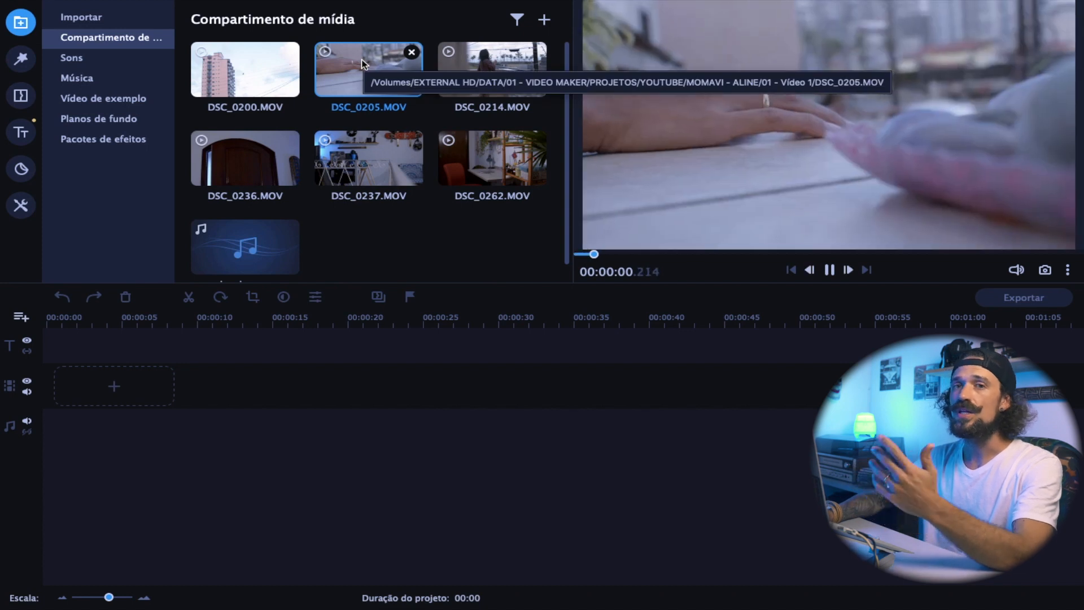
- Add the DSC_0200.MOV clip to the start of the video track
click(277, 68)
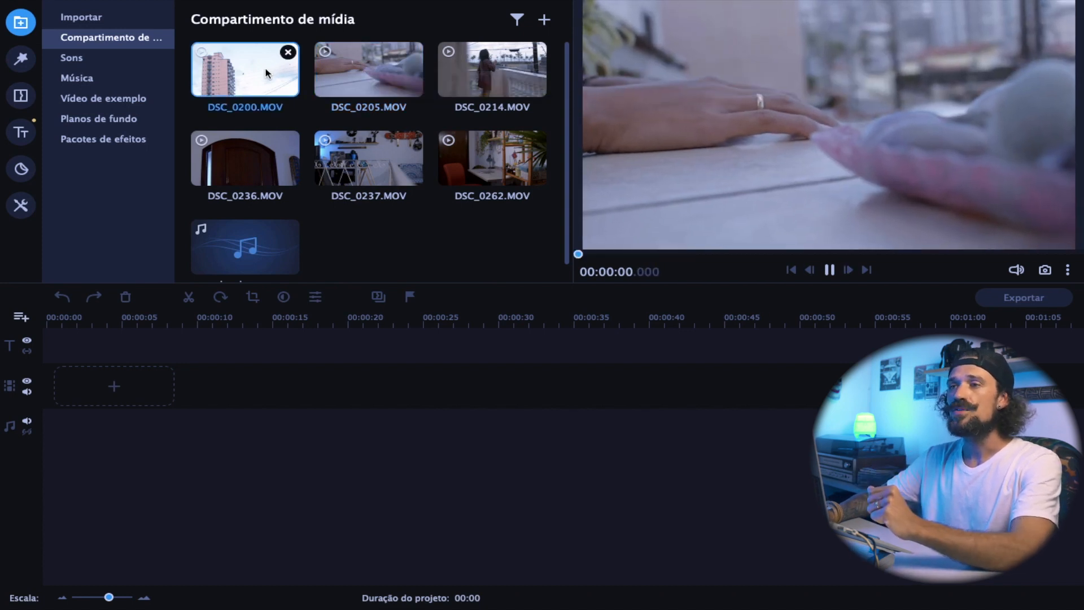
double_click(265, 73)
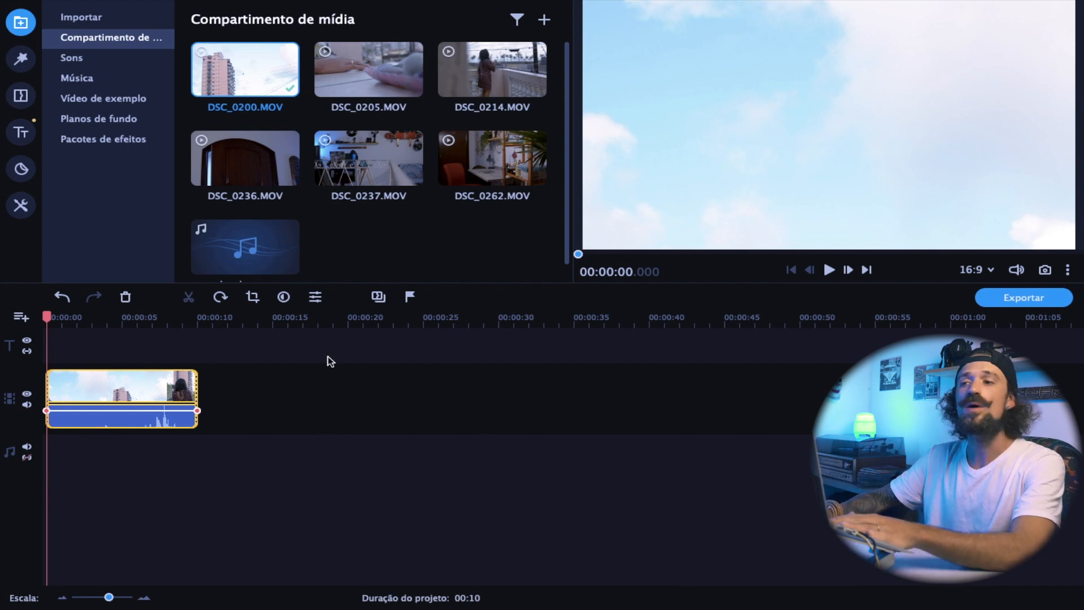
- Hide and show the video track again, and mute and unmute its audio
click(26, 395)
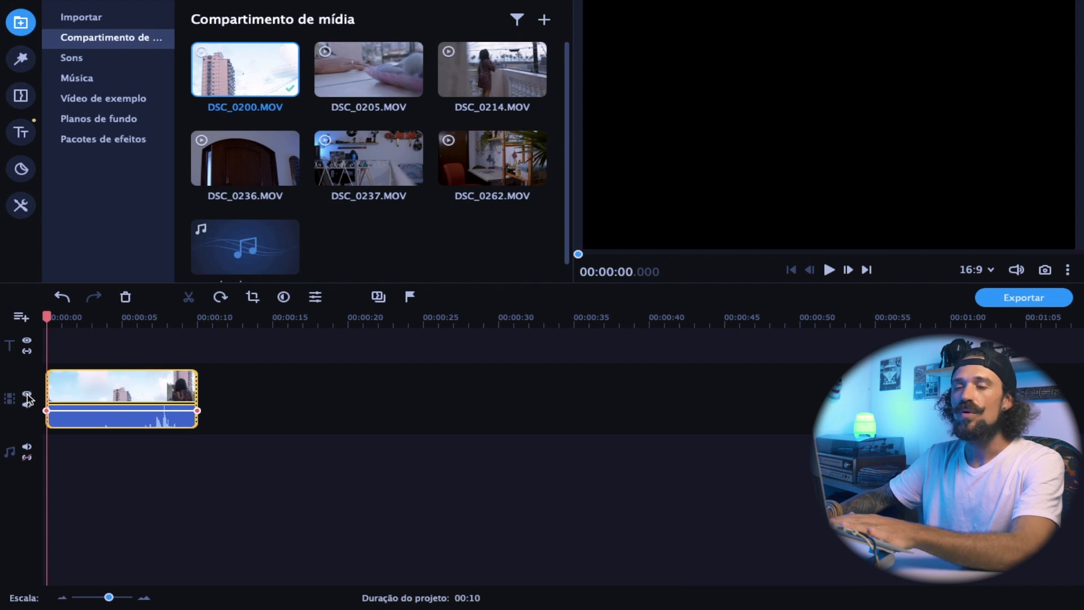
click(26, 406)
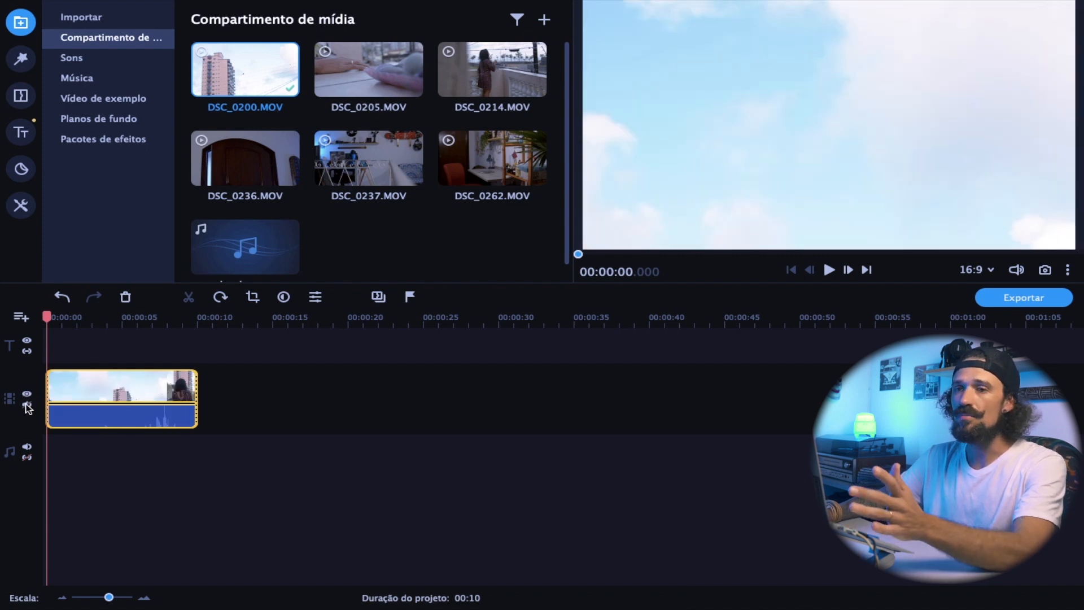
click(27, 407)
- Separate the audio from the DSC_0200.MOV clip on the timeline and delete the detached audio
click(128, 422)
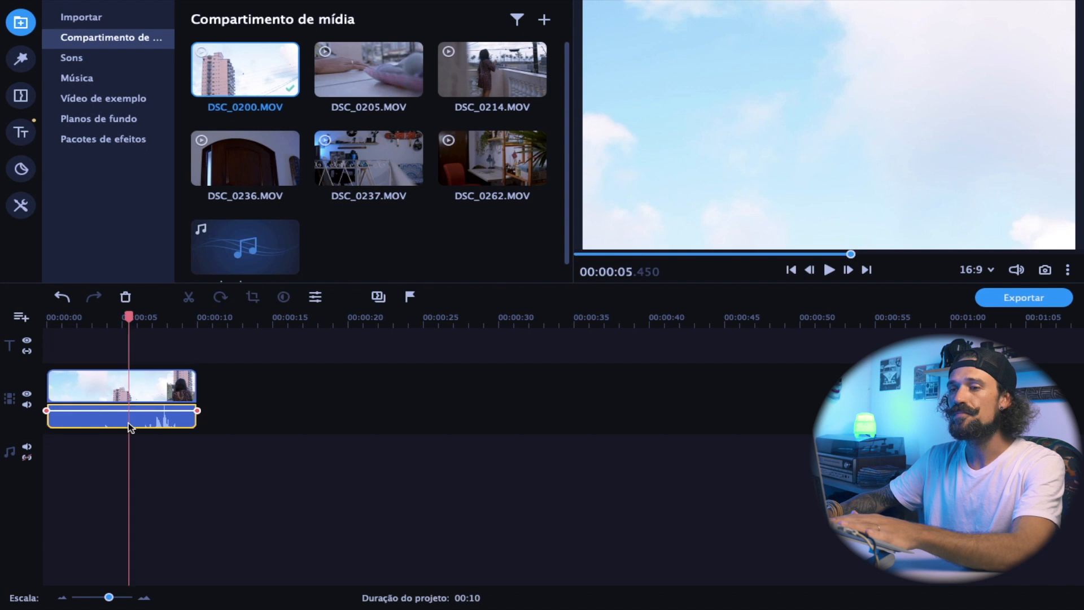
right_click(127, 422)
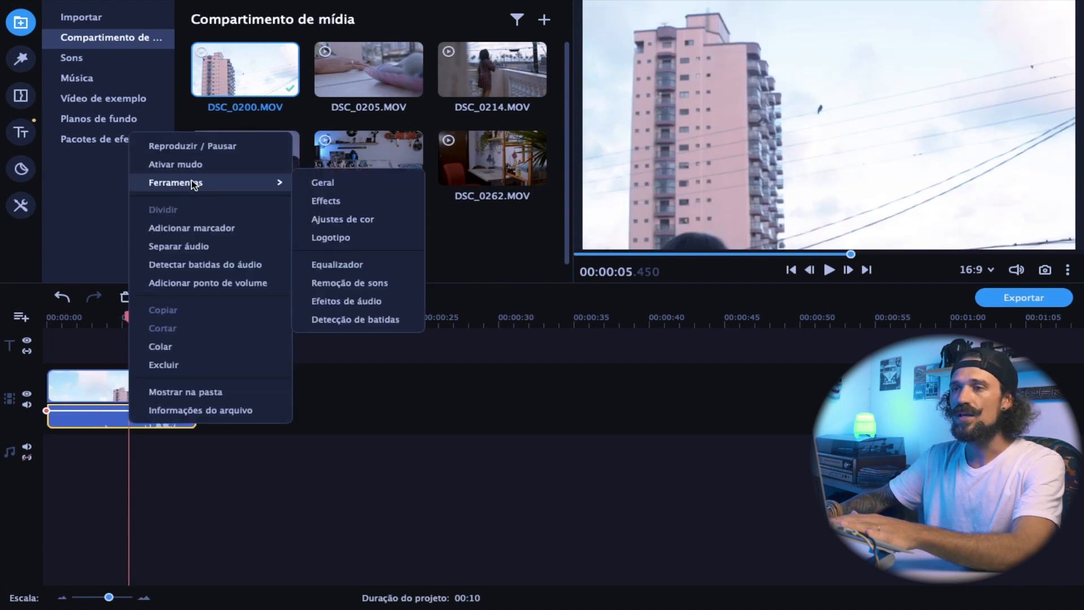
click(181, 246)
click(159, 430)
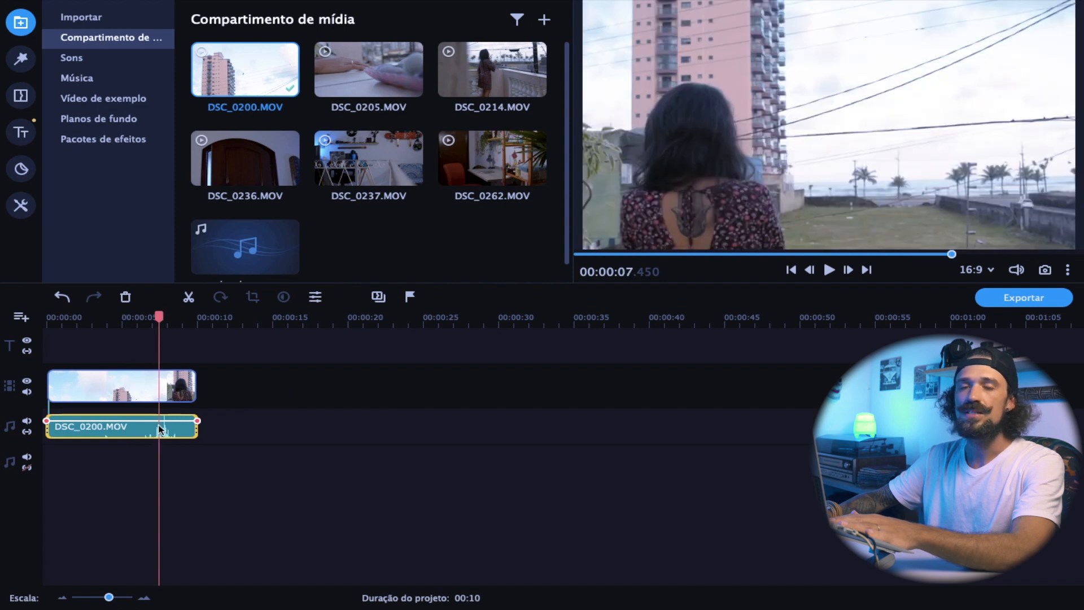
key(Delete)
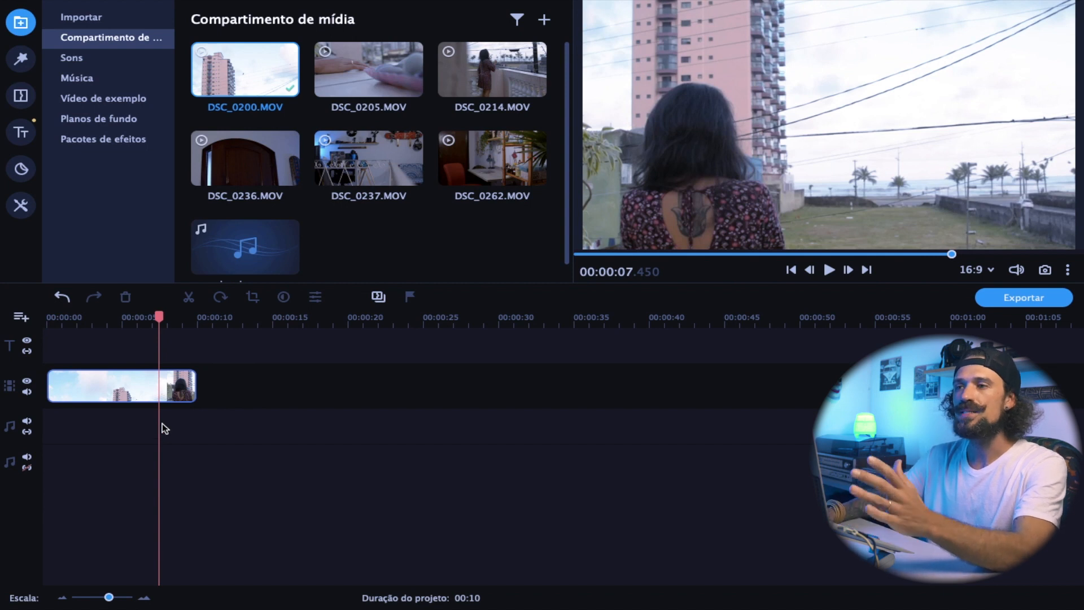
- Try adding DSC_0205.MOV with the playhead at the end of the first clip, and undo the insertion
click(400, 89)
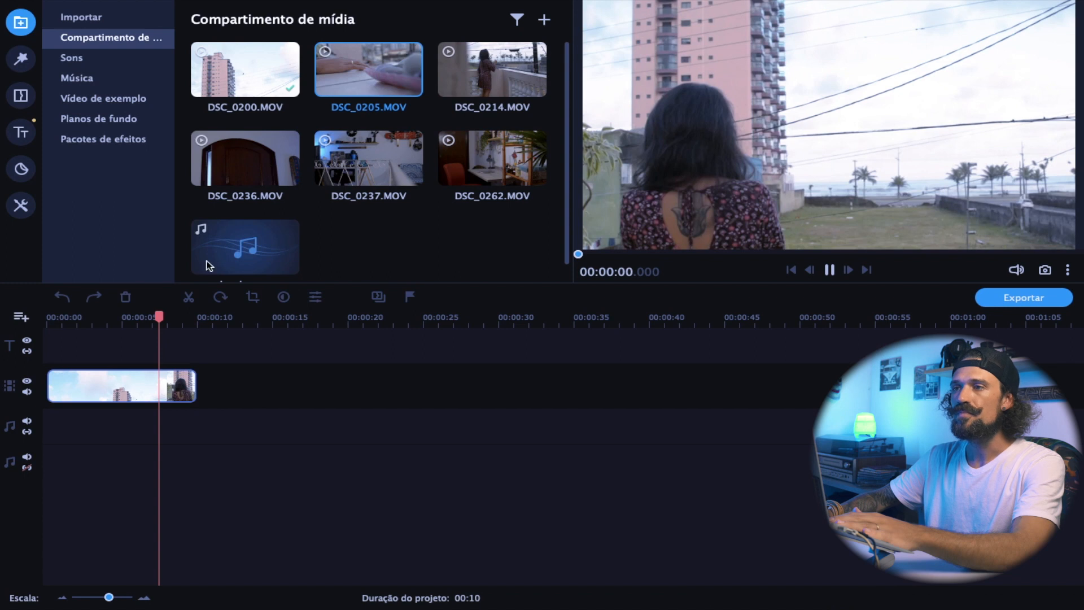
drag(159, 317, 196, 316)
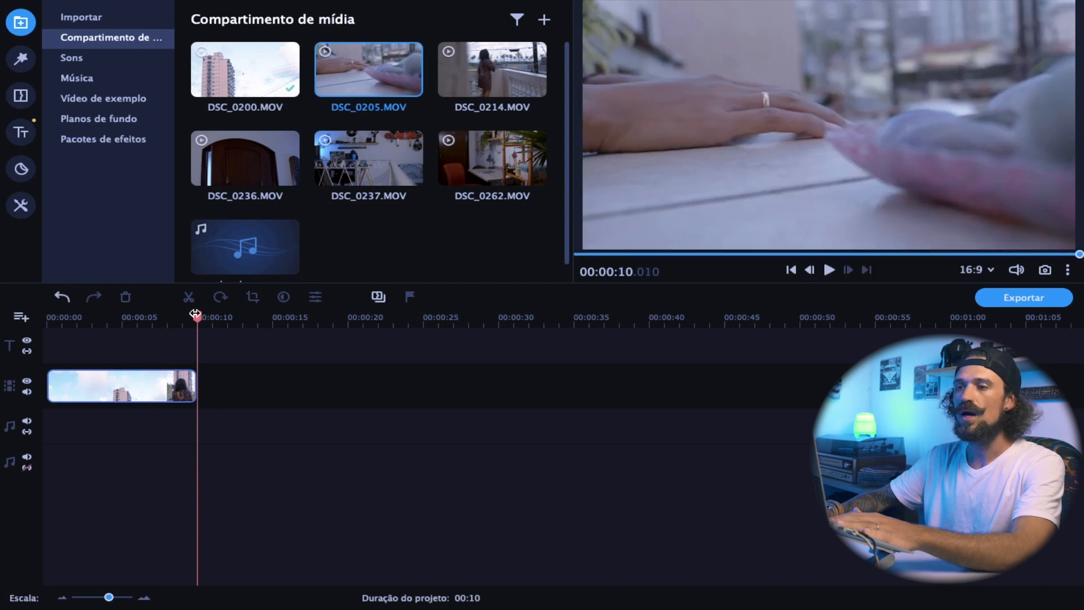
double_click(388, 79)
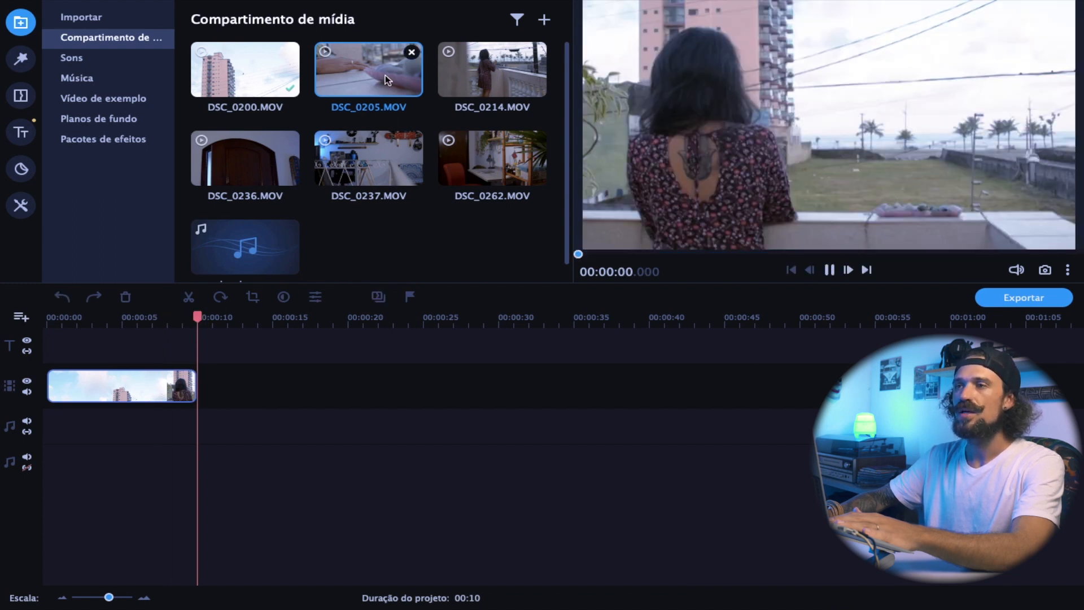
key(ctrl+z)
- Try adding DSC_0205.MOV at both the beginning and the end of the timeline, and undo both insertions
right_click(387, 79)
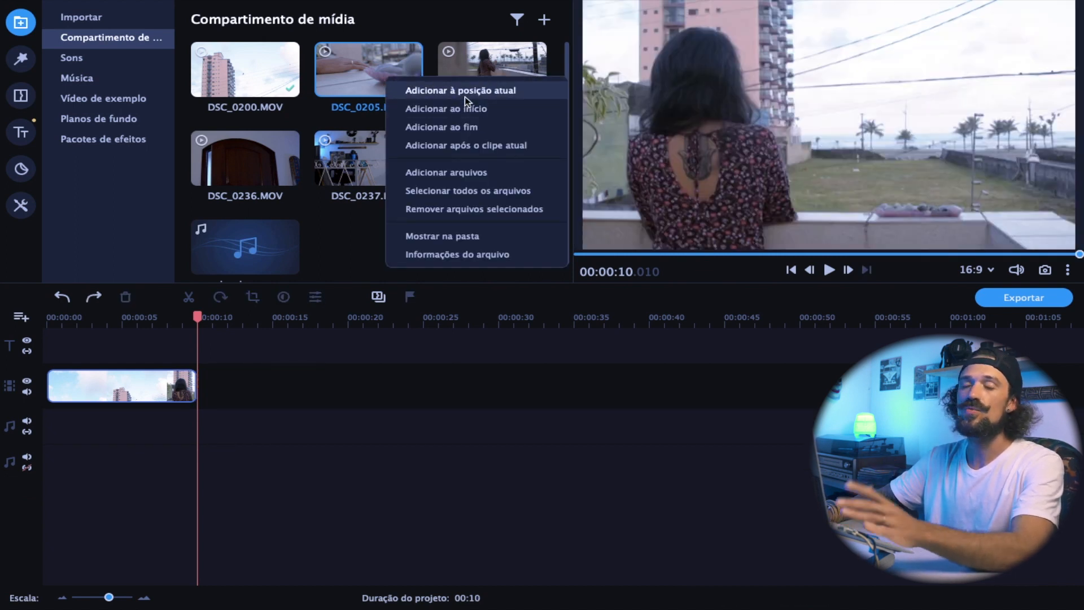
click(465, 105)
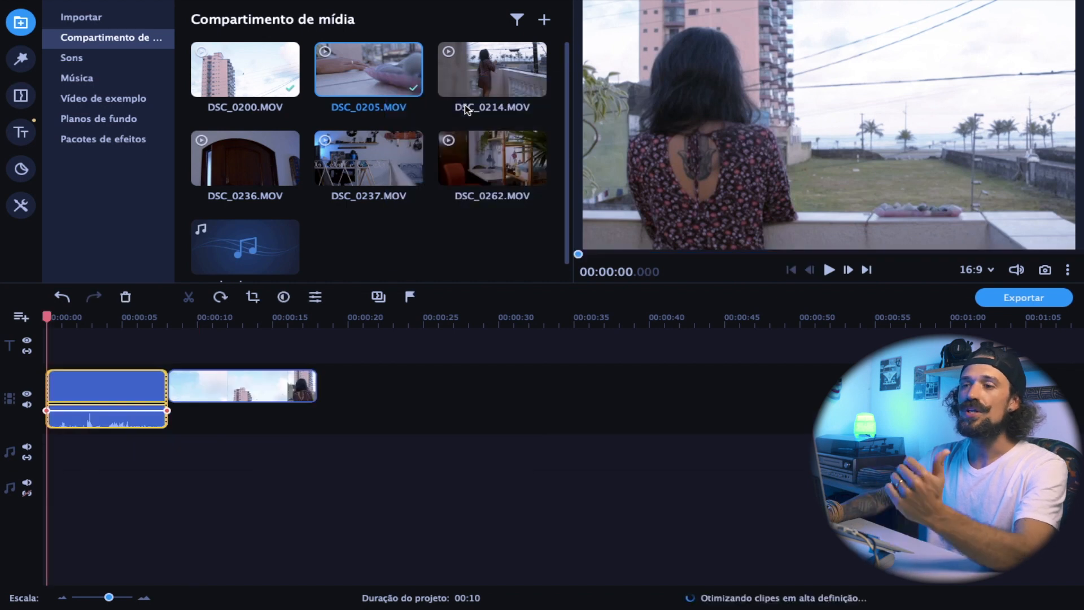
right_click(361, 44)
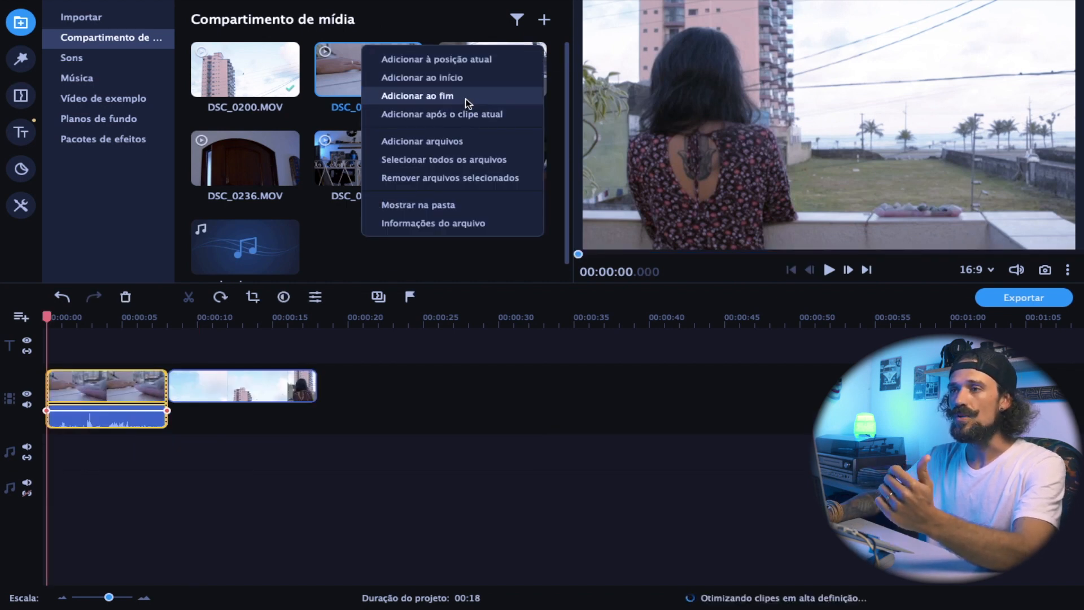
click(496, 97)
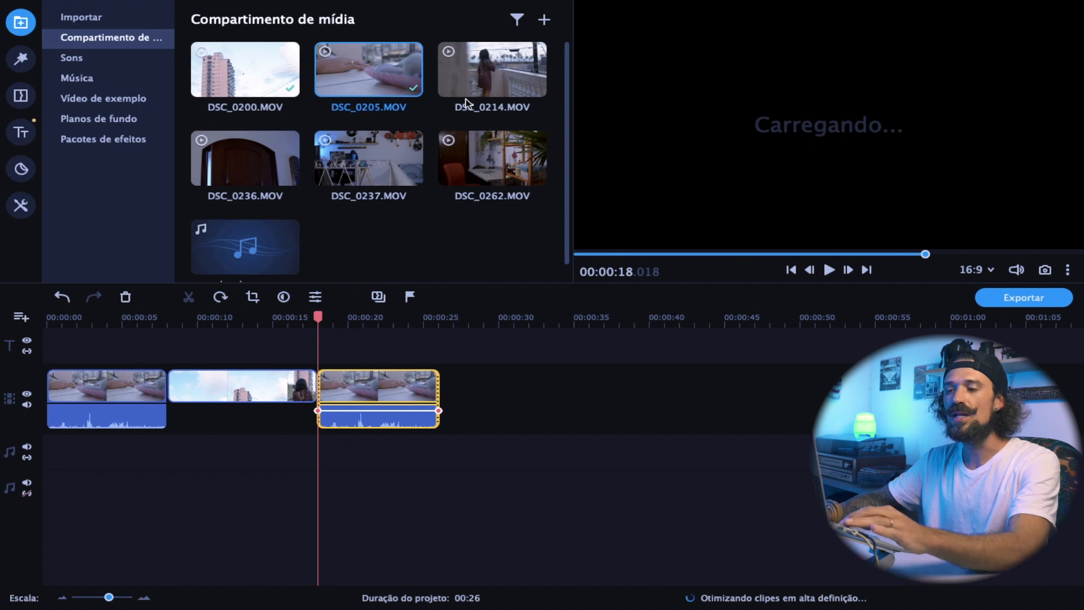
key(ctrl+z)
key(ctrl+z)
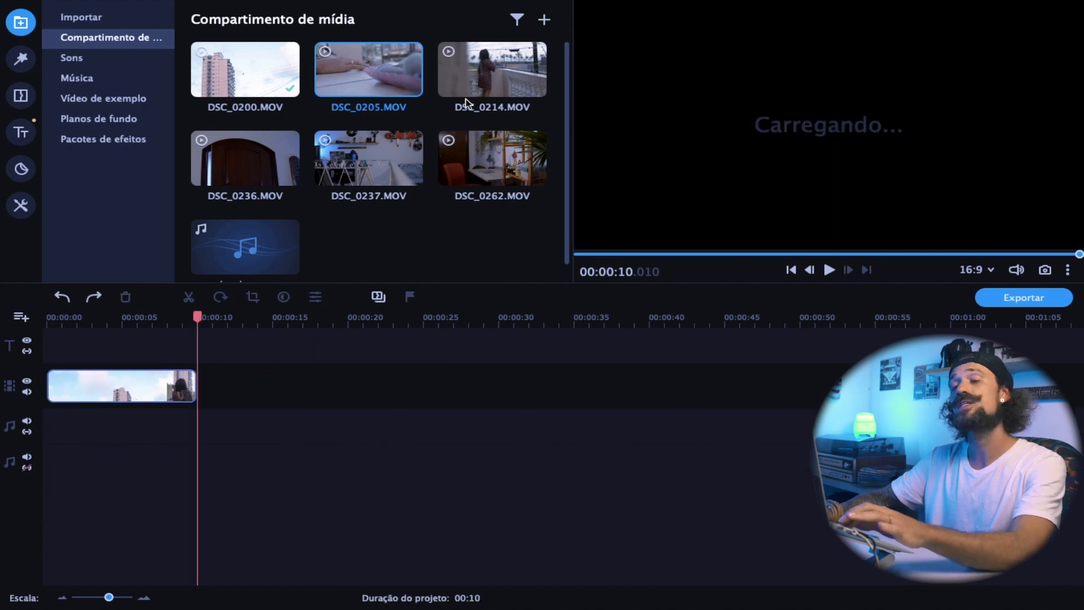
- Place DSC_0205.MOV on the video track directly after the DSC_0200.MOV clip
drag(363, 81, 227, 375)
right_click(234, 395)
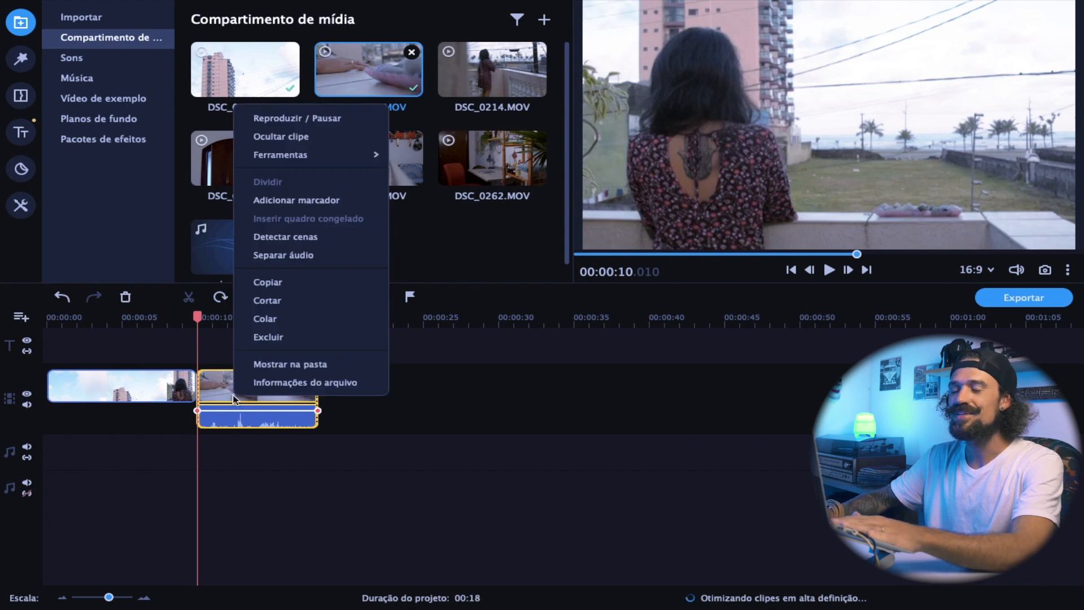
click(209, 402)
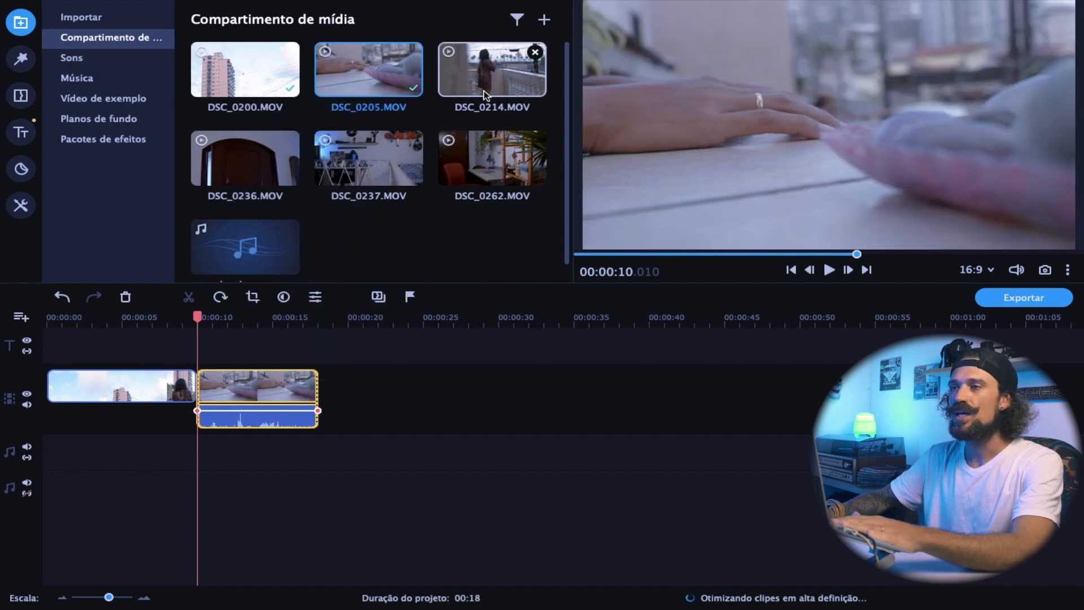
- Place DSC_0214.MOV, DSC_0236.MOV, DSC_0237.MOV and DSC_0262.MOV one after another on the video track behind the DSC_0205.MOV clip
click(473, 94)
drag(474, 102, 368, 387)
drag(232, 154, 467, 380)
drag(368, 180, 581, 383)
drag(484, 163, 672, 391)
- Select the five video clips following DSC_0200.MOV on the timeline and separate their audio
drag(802, 410, 277, 394)
right_click(282, 387)
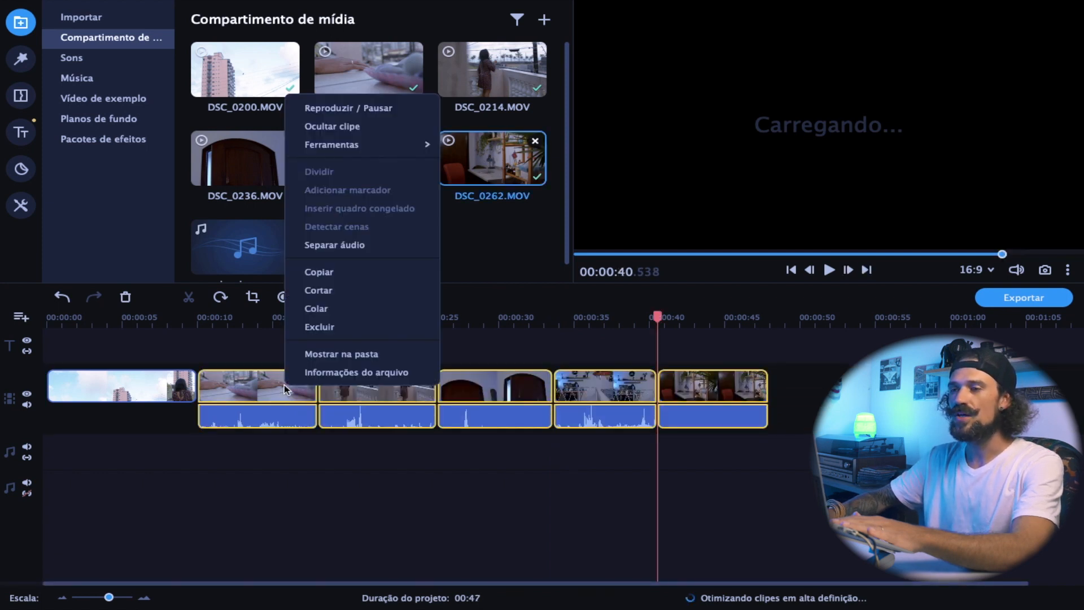
click(335, 242)
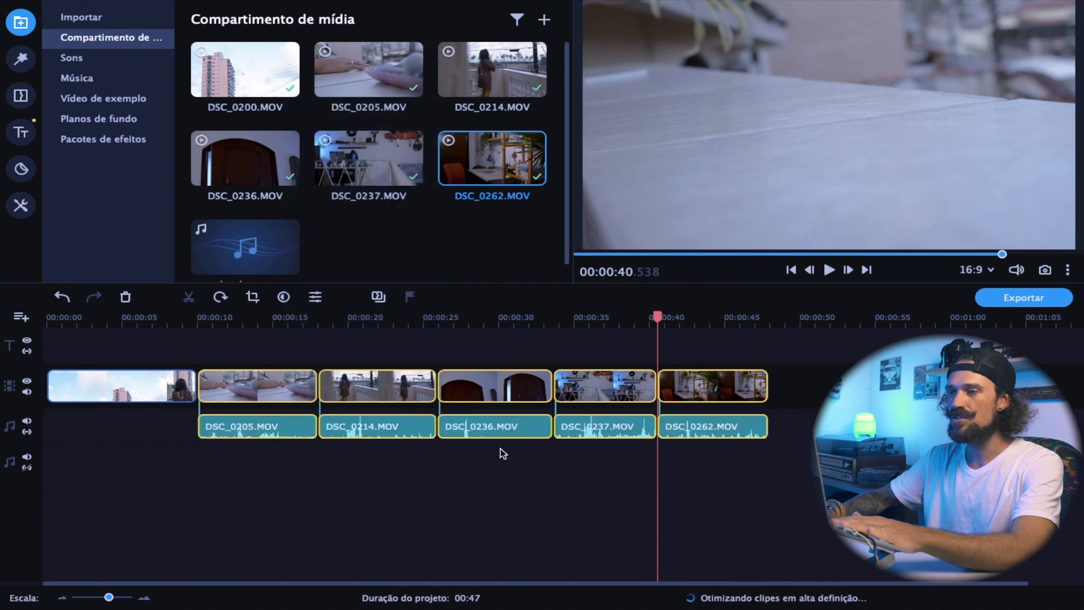
- Delete the five separated audio clips from the timeline and mute the preview player's sound
drag(820, 482, 215, 422)
key(Delete)
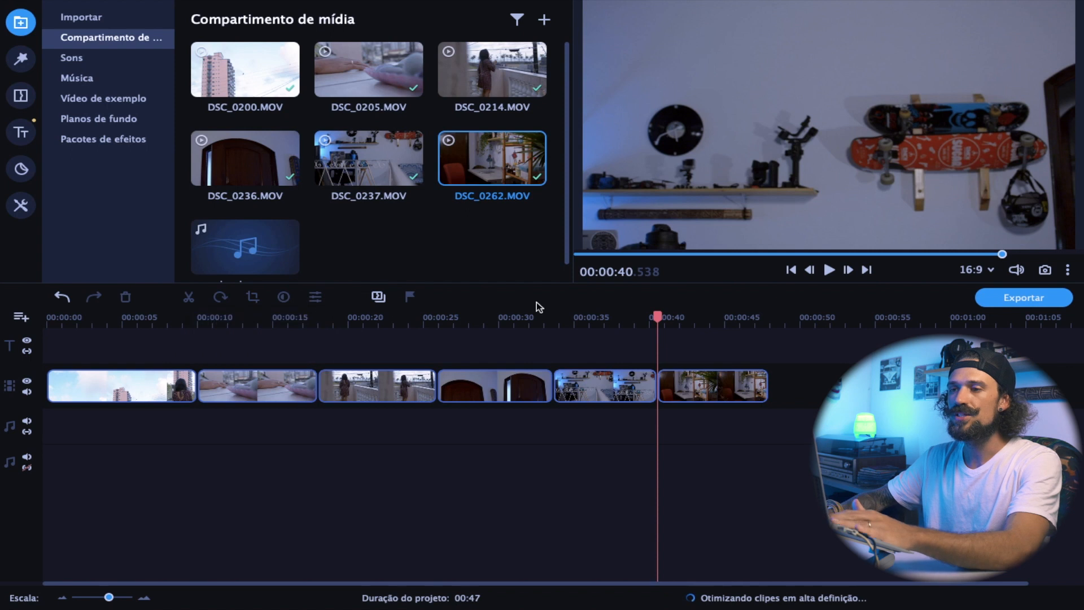
drag(655, 322, 51, 321)
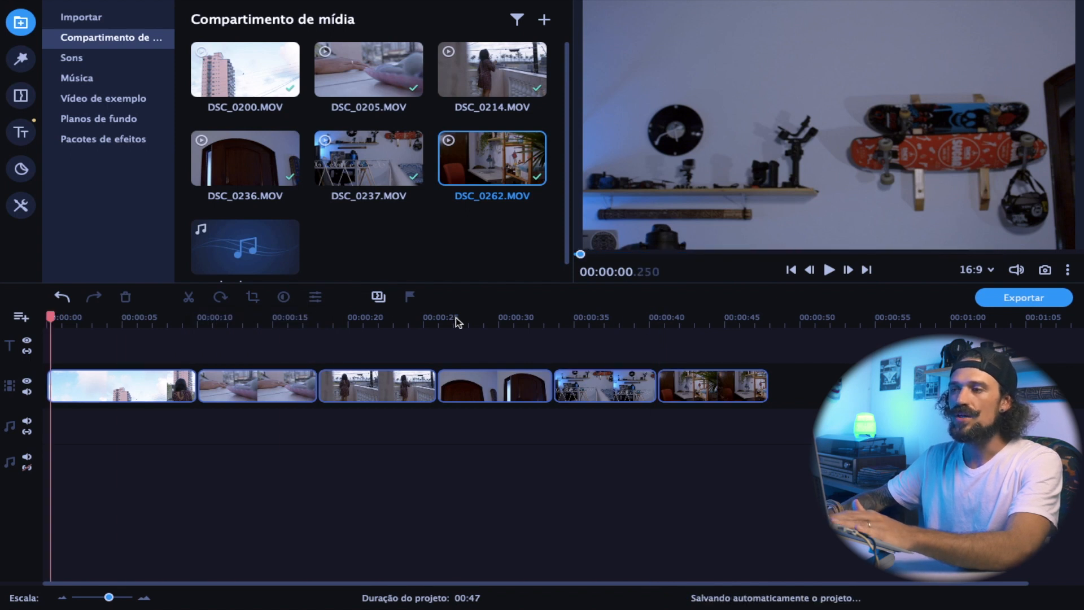
mouse_move(1016, 270)
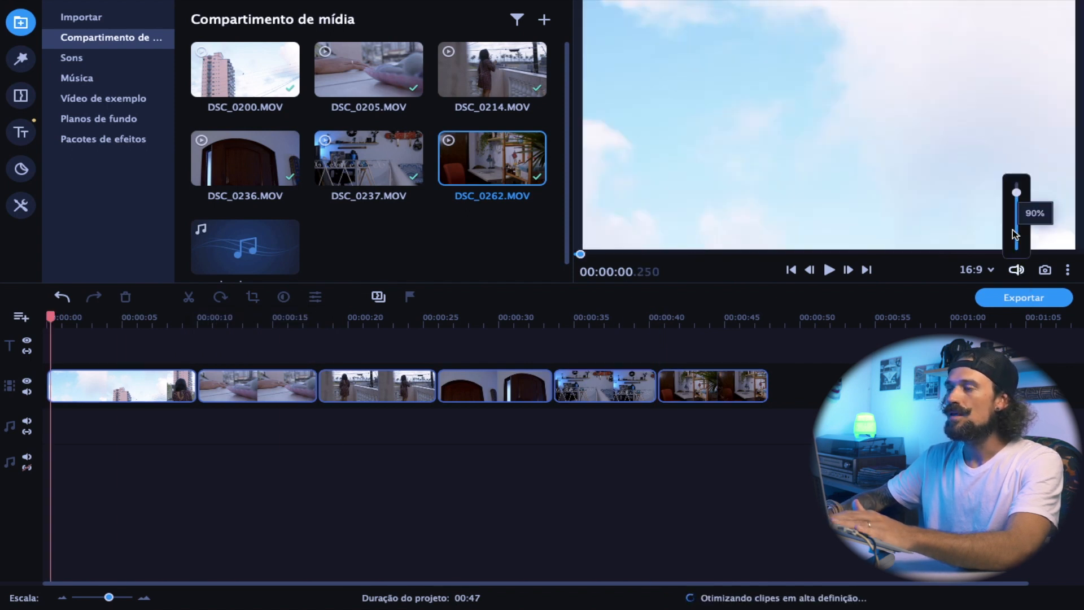
click(1016, 270)
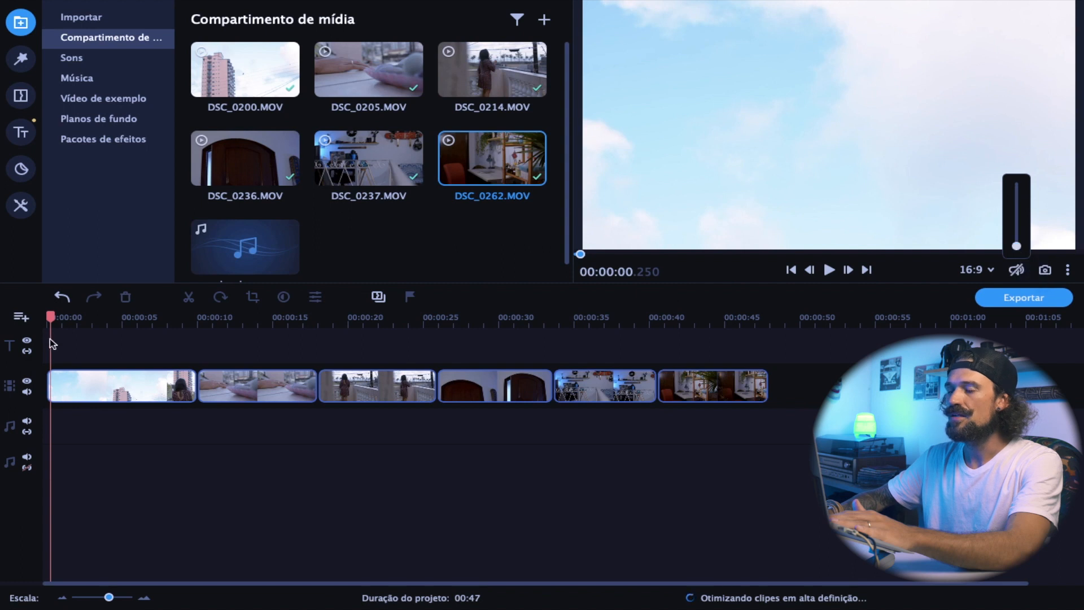
- Play the beginning of the timeline and split the DSC_0200.MOV clip at 00:00:00.950
drag(51, 320, 42, 318)
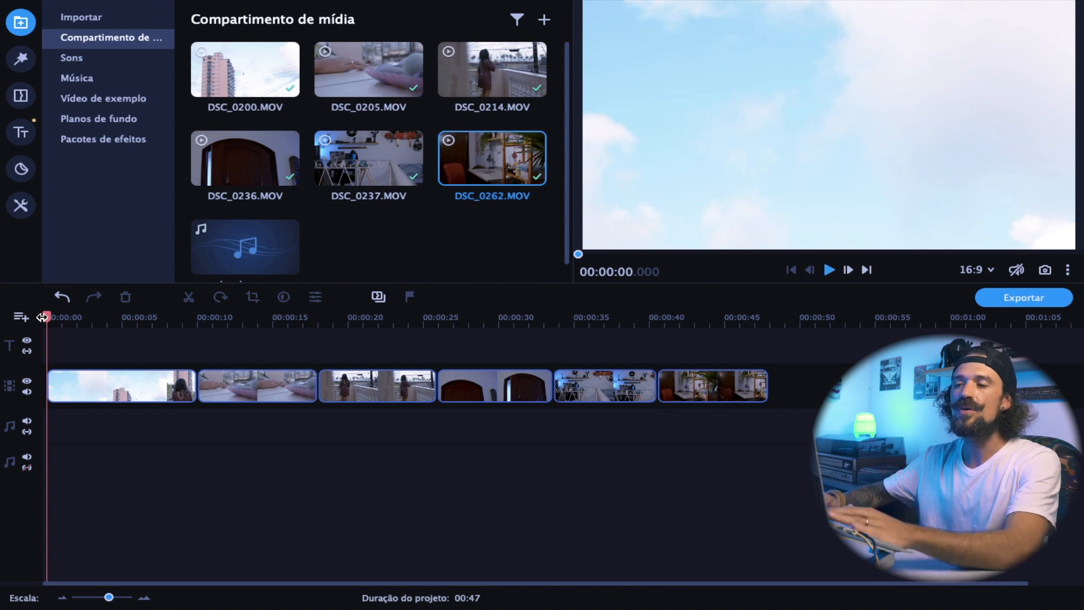
key(space)
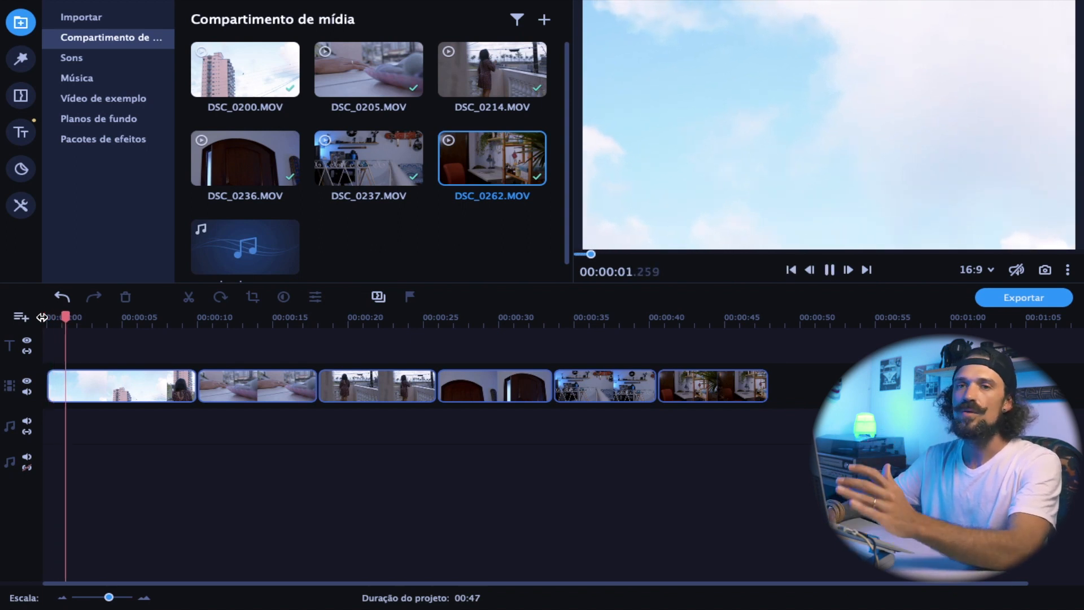
key(space)
drag(87, 315, 59, 317)
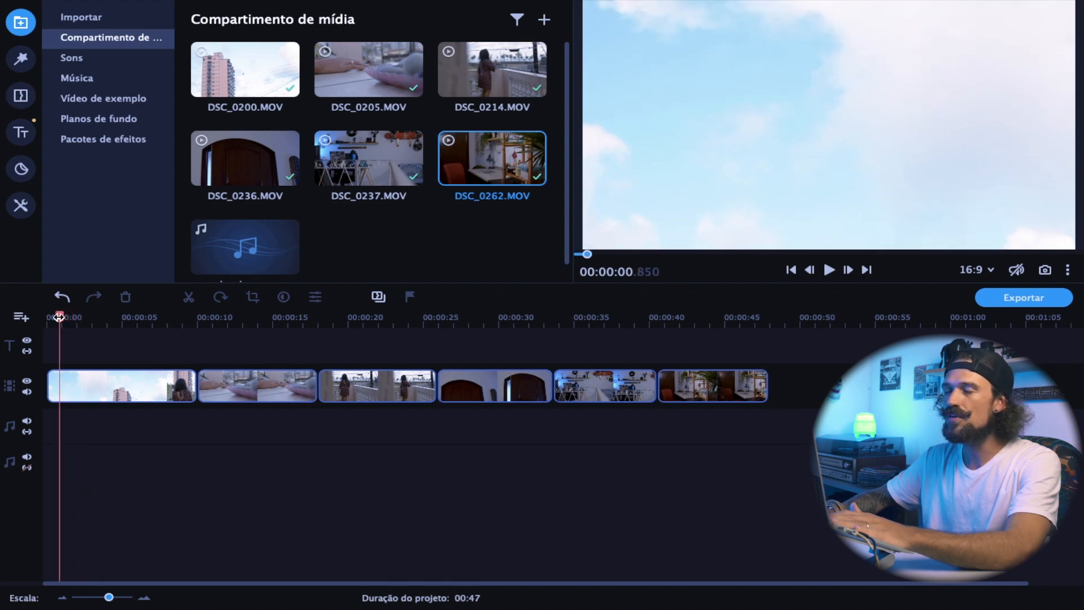
click(61, 380)
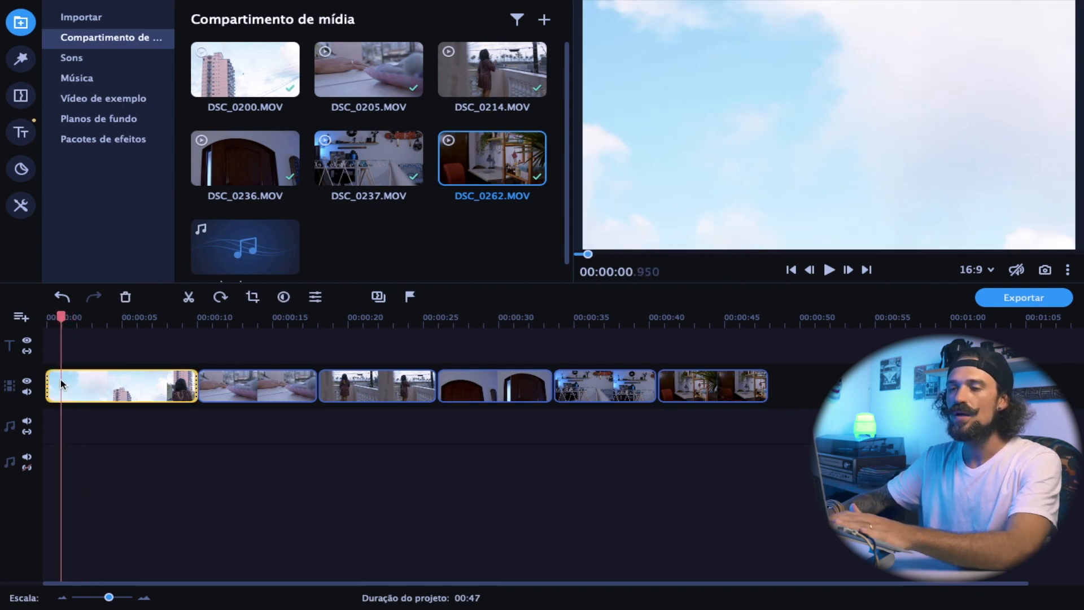
click(190, 299)
key(super+z)
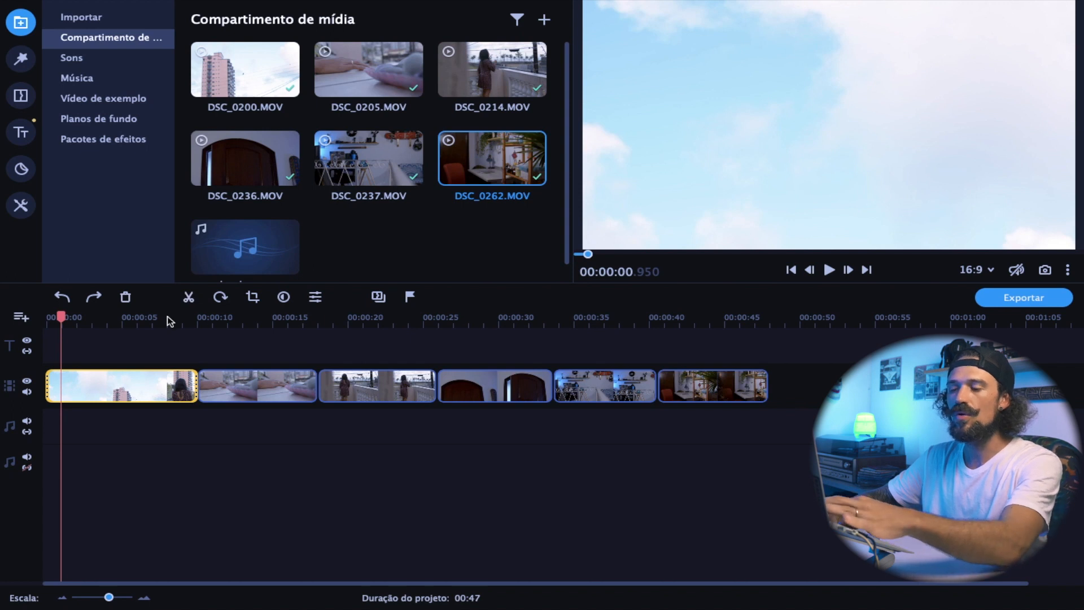
key(super+b)
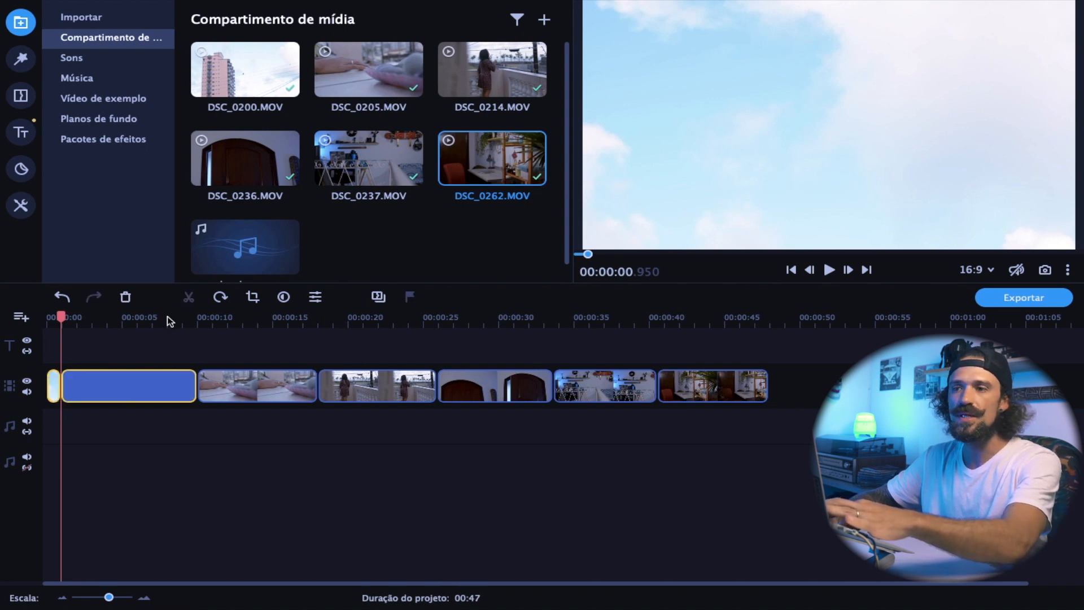
- Delete the short opening piece of the split DSC_0200.MOV clip
click(56, 349)
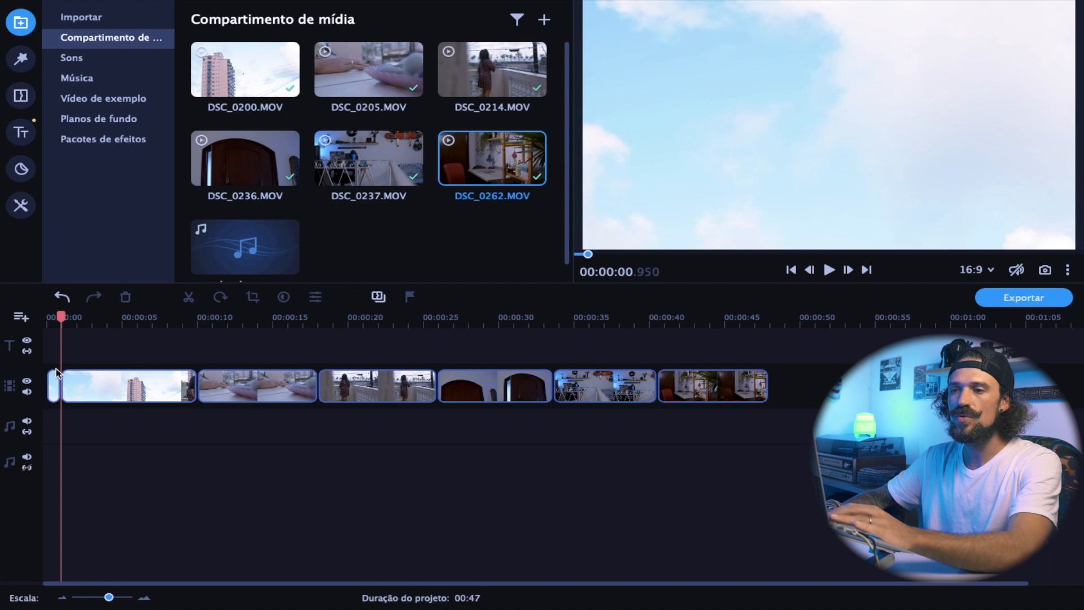
click(55, 388)
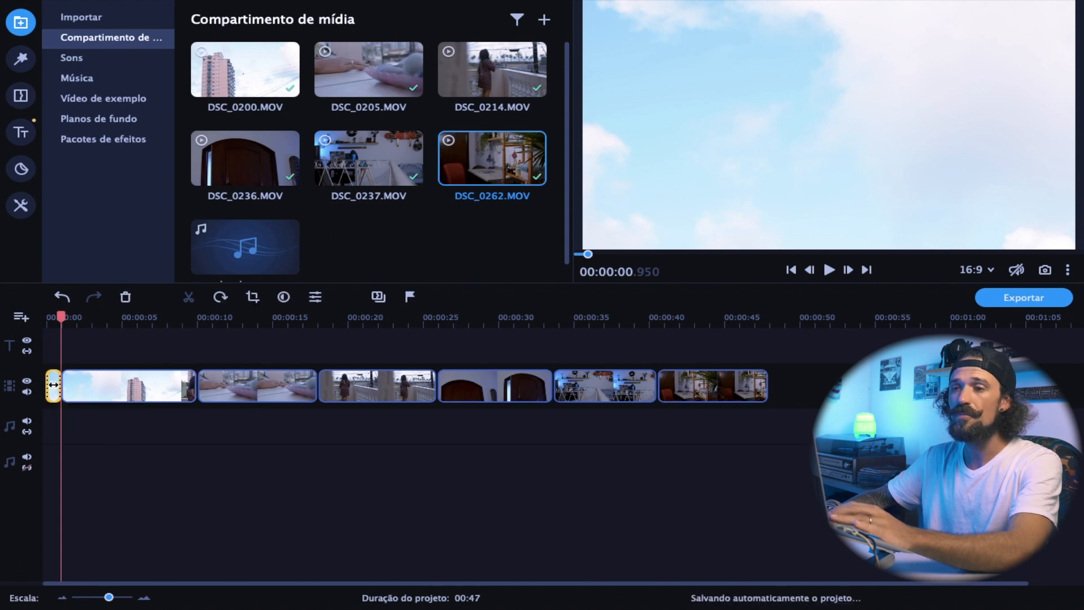
key(Delete)
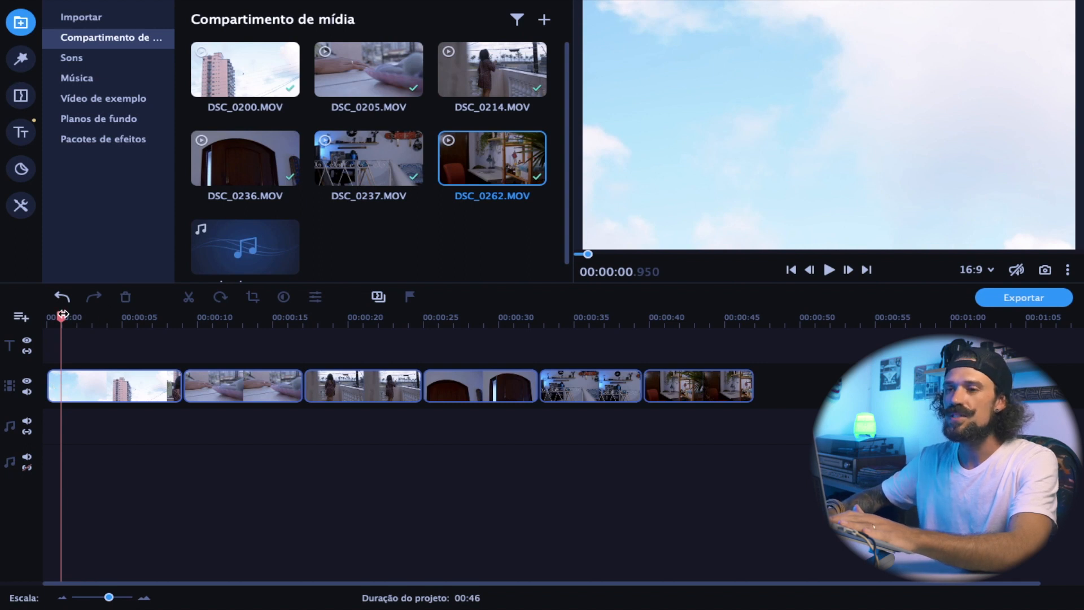
- Try splitting the DSC_0200.MOV clip at 00:00:07.361 and undo the split
click(96, 384)
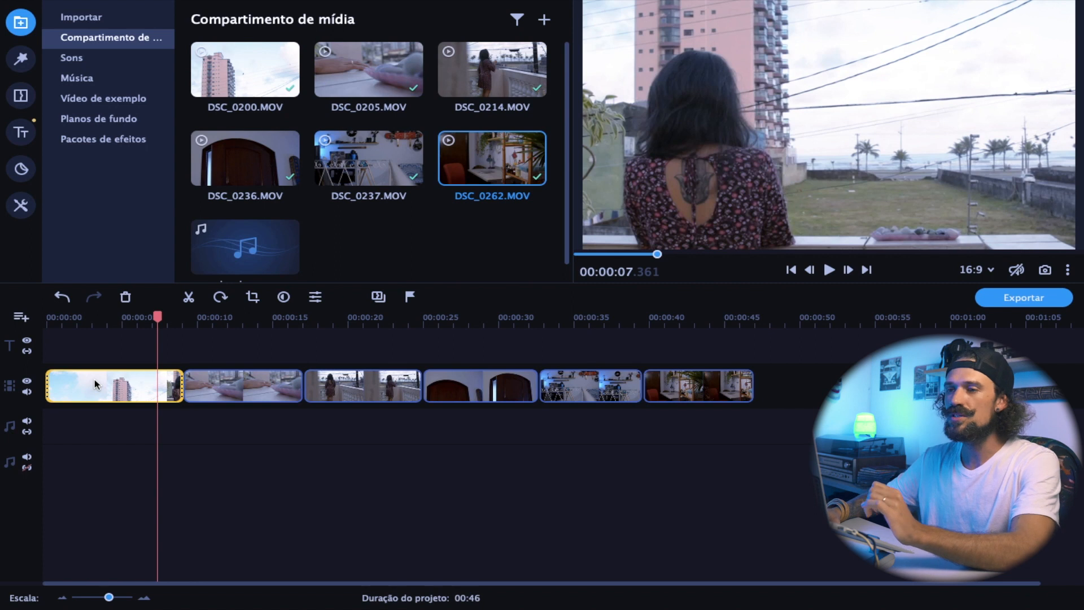
key(ctrl+b)
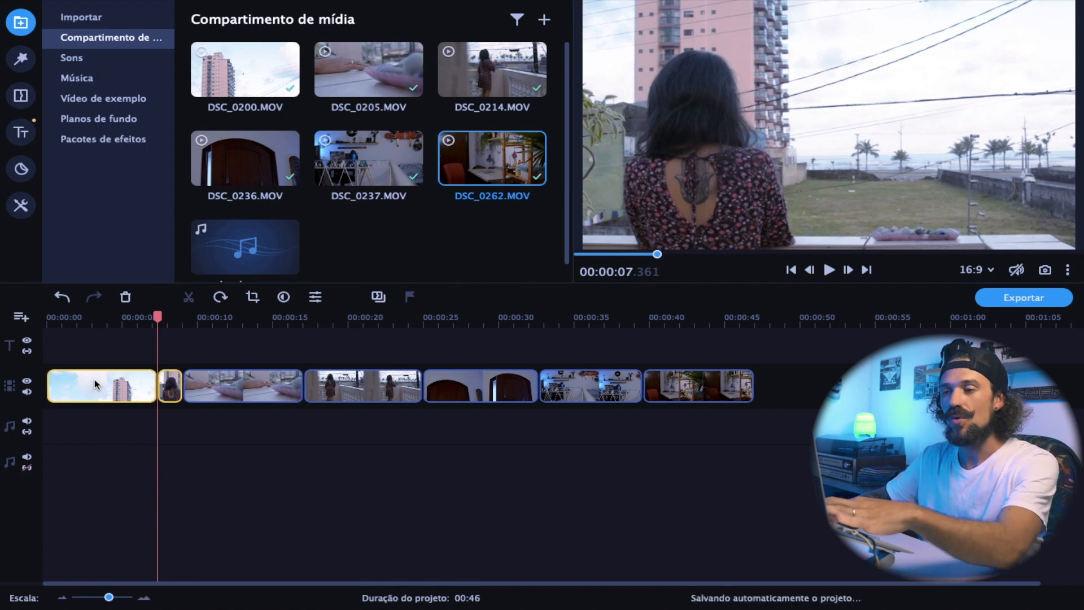
key(ctrl+z)
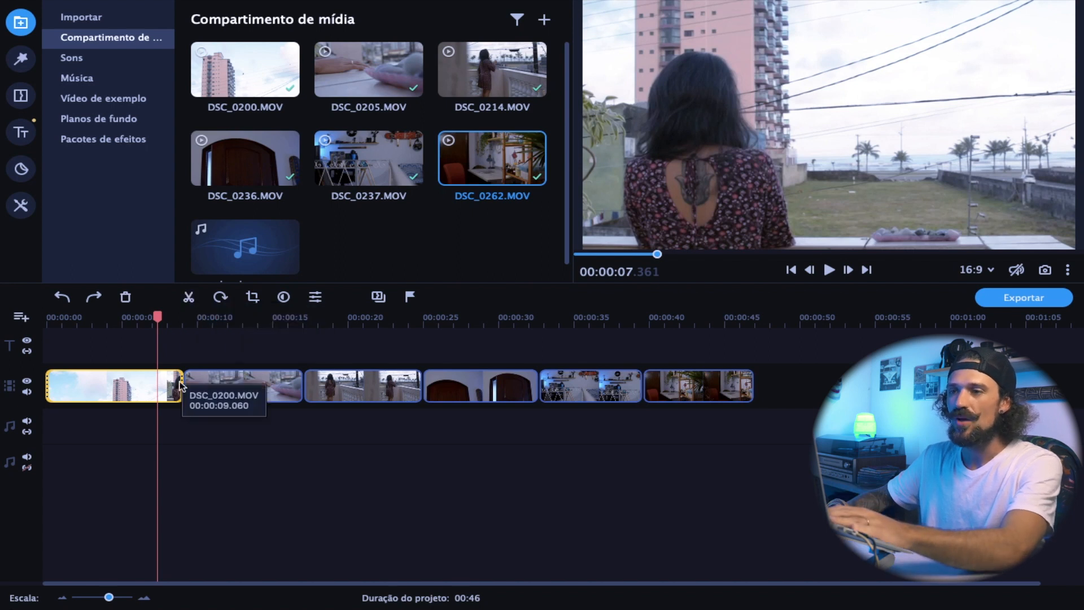
- Trim the end of the DSC_0200.MOV clip back to 00:00:07.610
drag(182, 387, 159, 384)
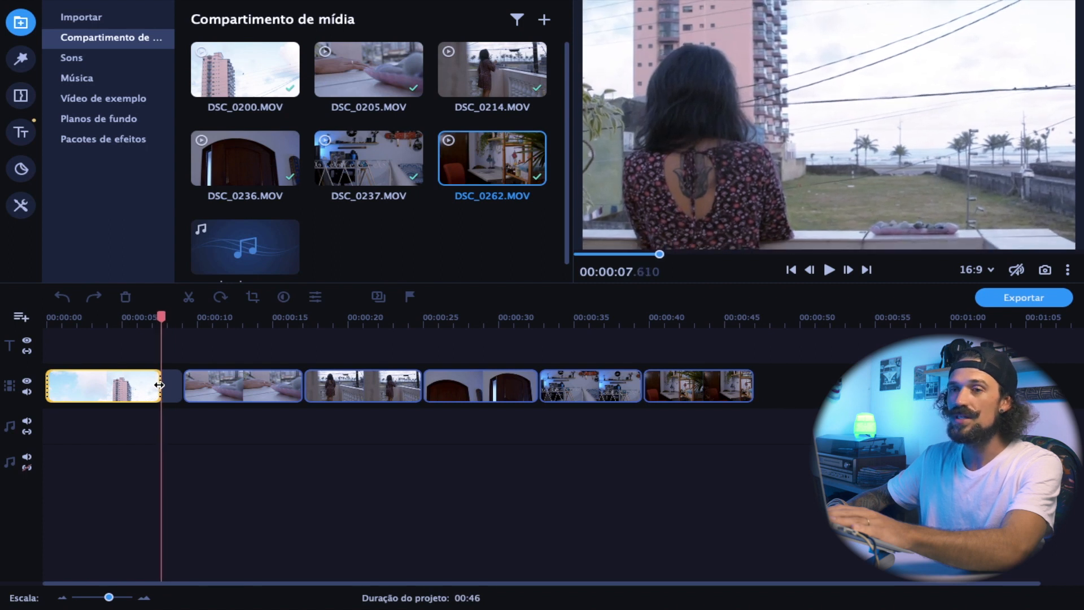
drag(159, 385, 159, 385)
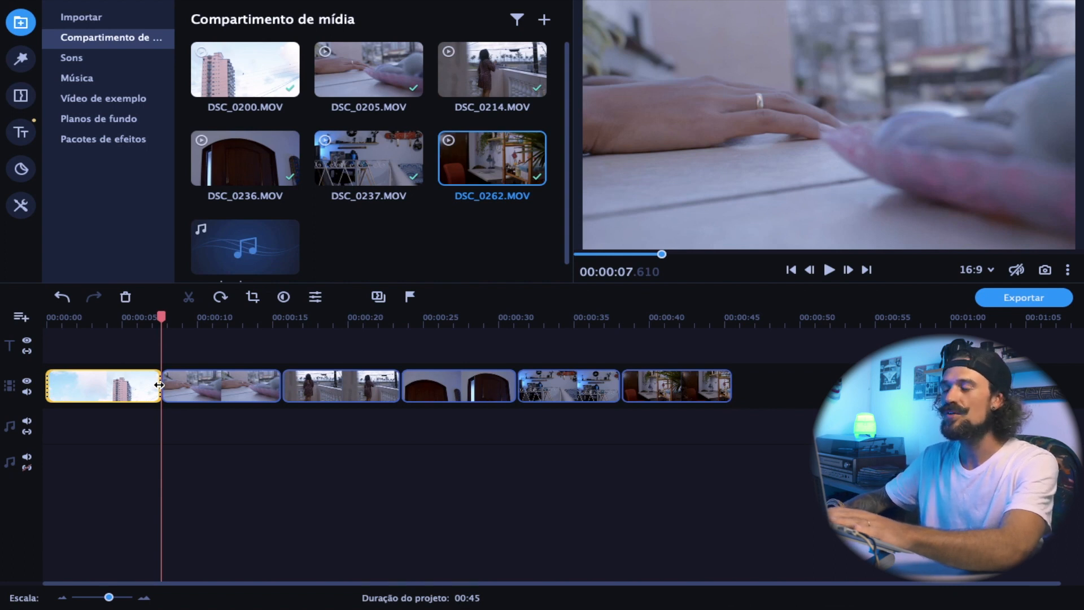
- Split the DSC_0205.MOV clip at 00:00:13.214 and delete the piece before the cut
click(195, 387)
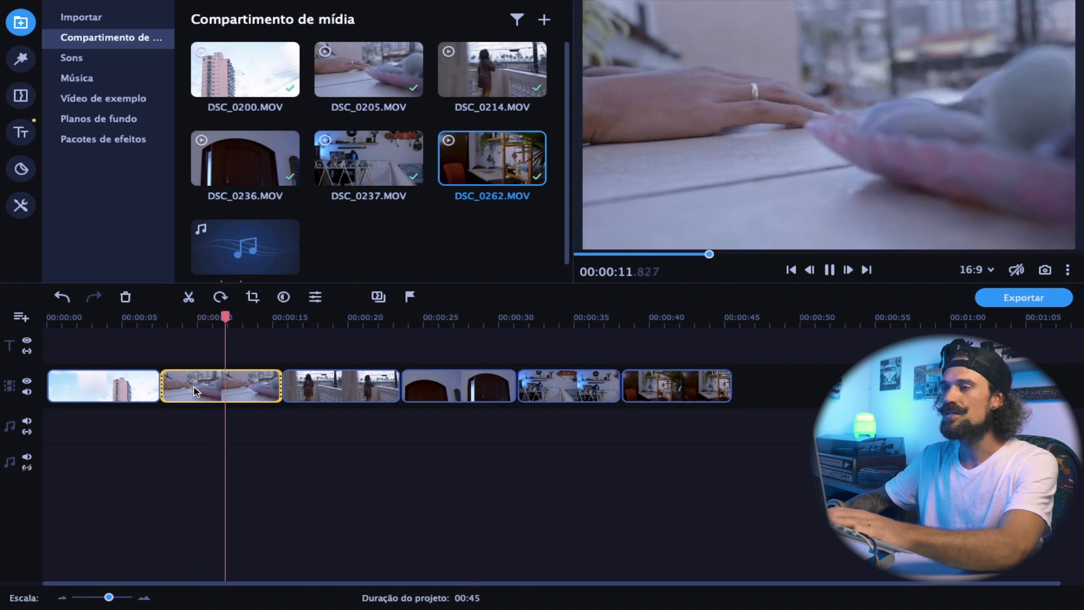
key(space)
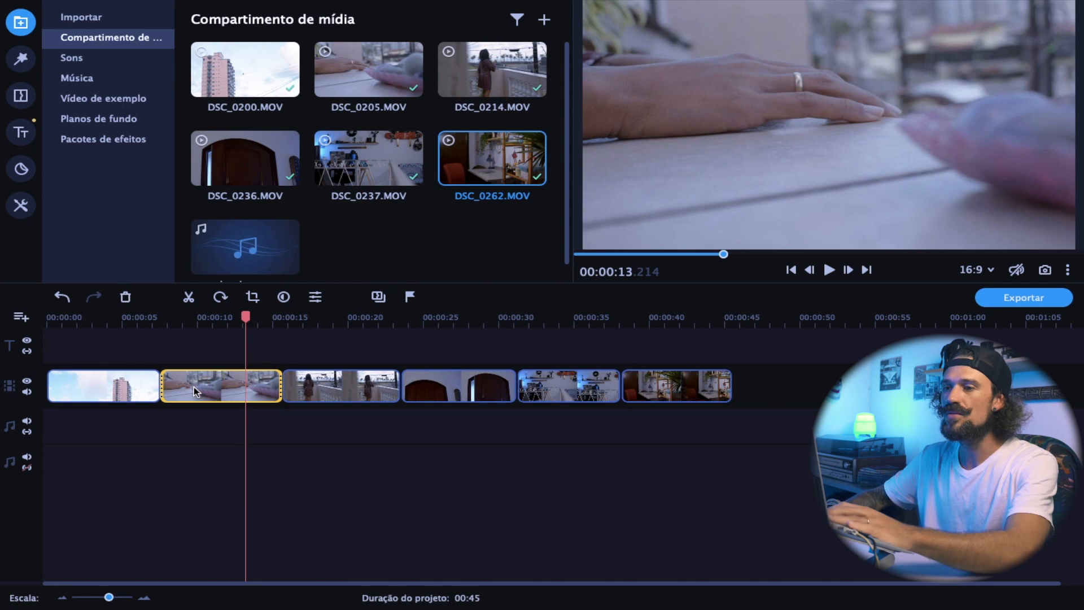
key(ctrl+b)
click(202, 387)
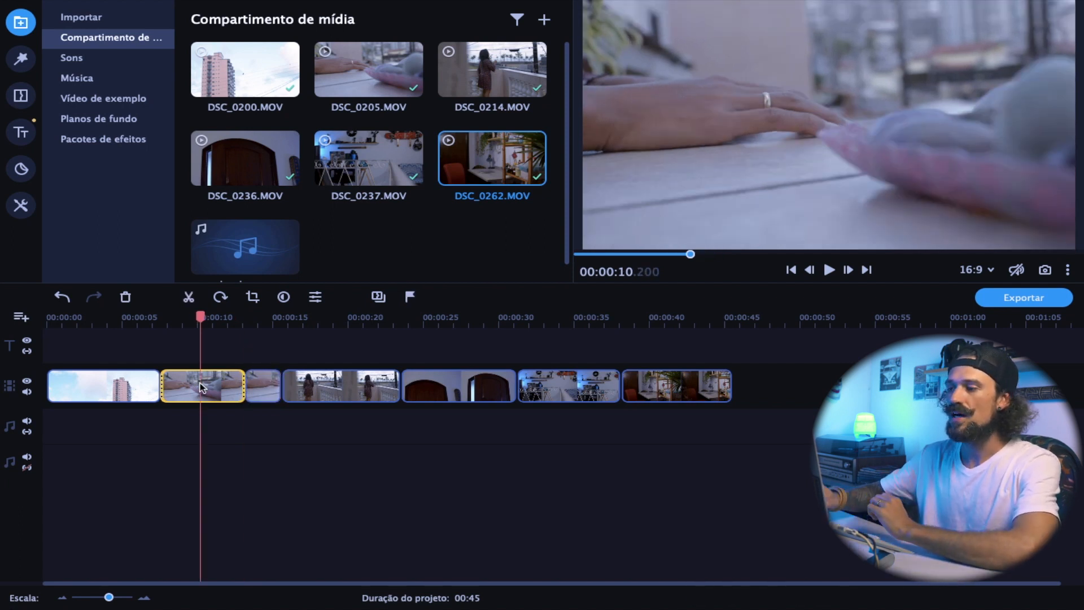
key(Delete)
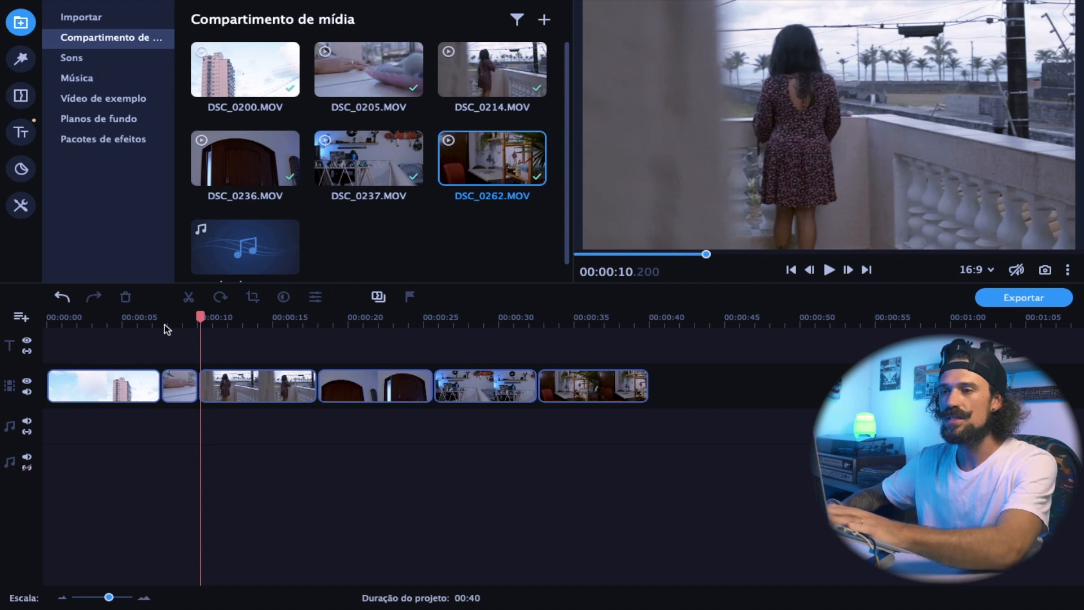
- Play the transition into the DSC_0205.MOV clip and trim that clip's end back to about 00:00:08.978
click(157, 326)
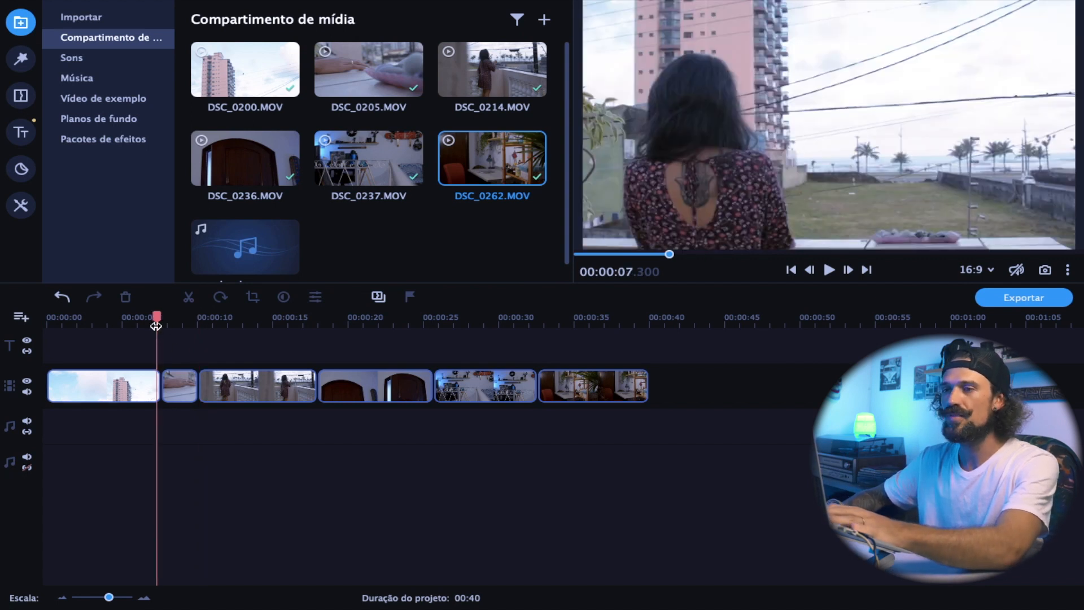
drag(157, 326, 129, 324)
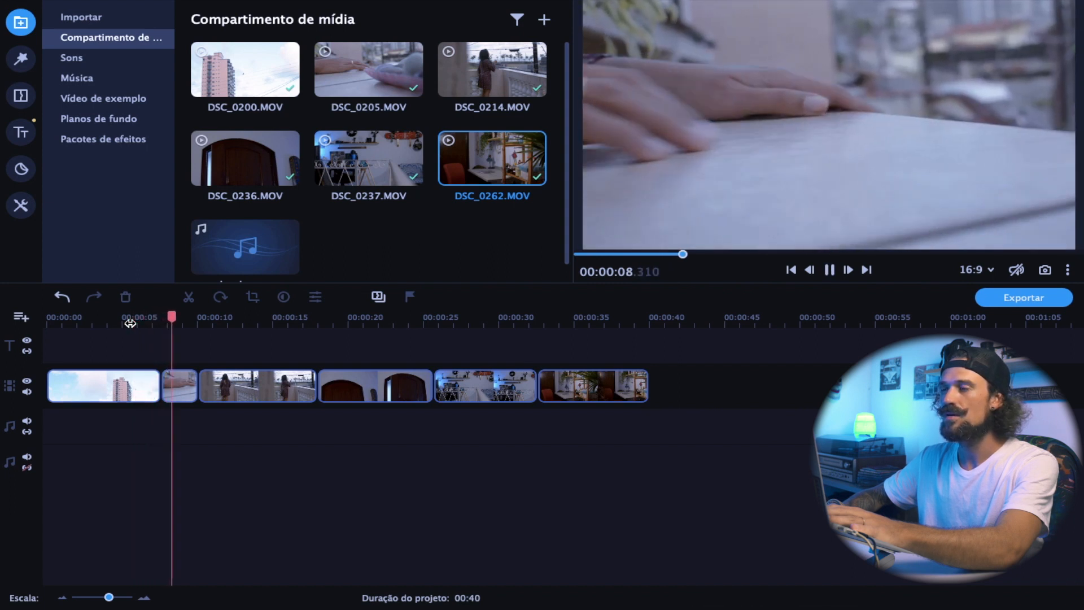
key(space)
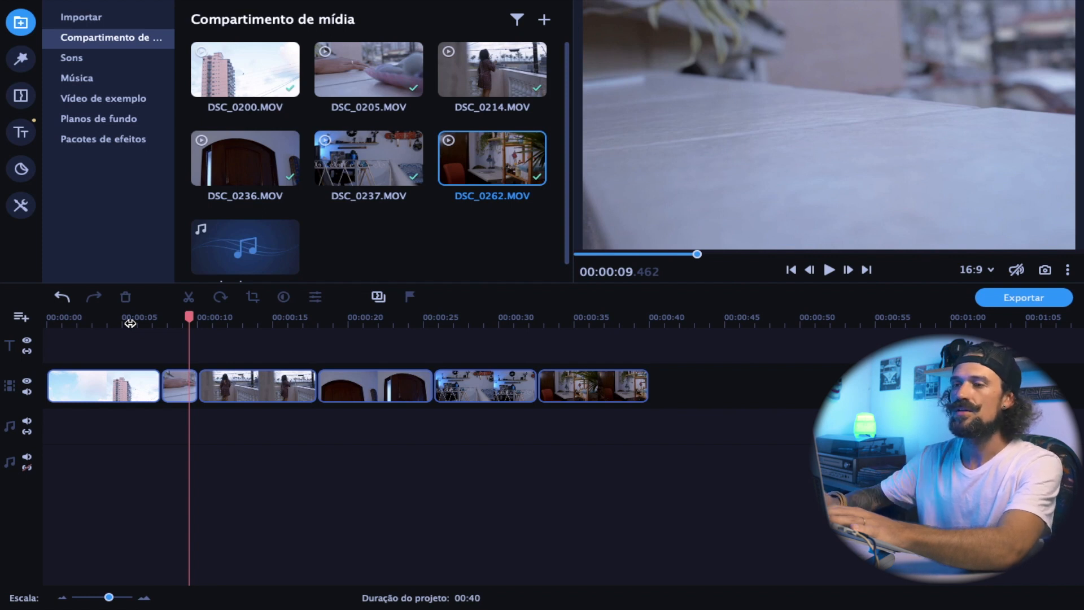
mouse_move(191, 382)
mouse_down()
mouse_move(164, 383)
mouse_move(178, 382)
mouse_up()
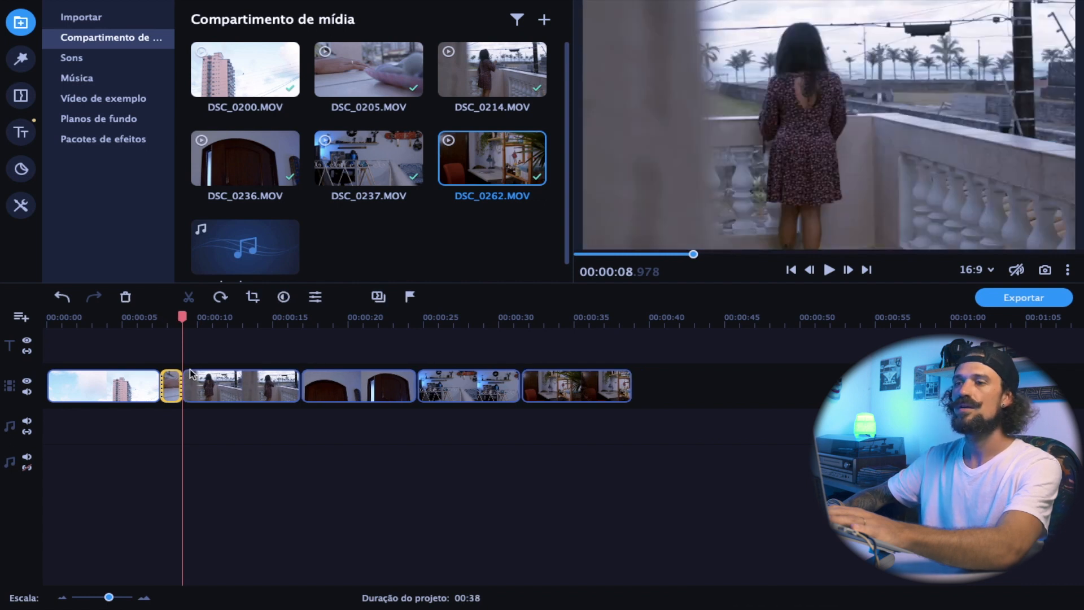
- Play the DSC_0214.MOV clip, split it at 00:00:12.973 and delete the piece before the cut
click(196, 376)
key(space)
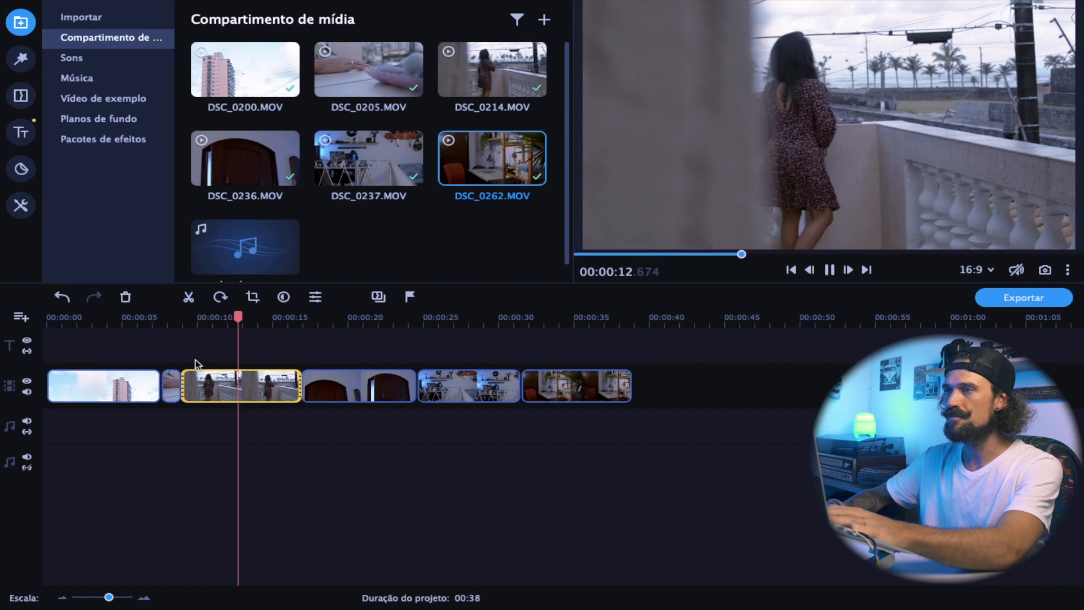
key(space)
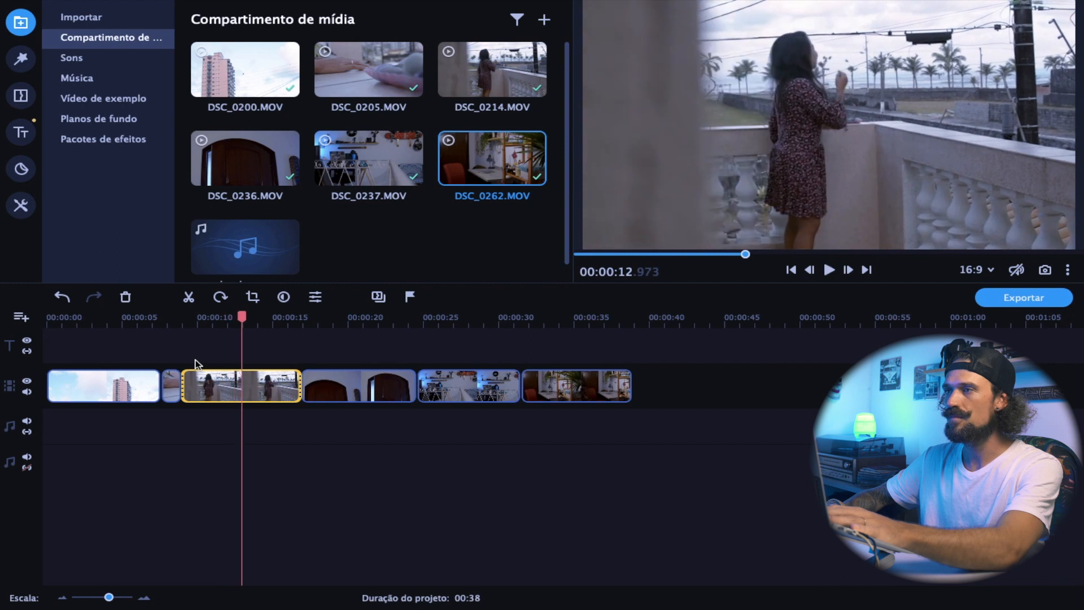
key(ctrl+b)
click(223, 386)
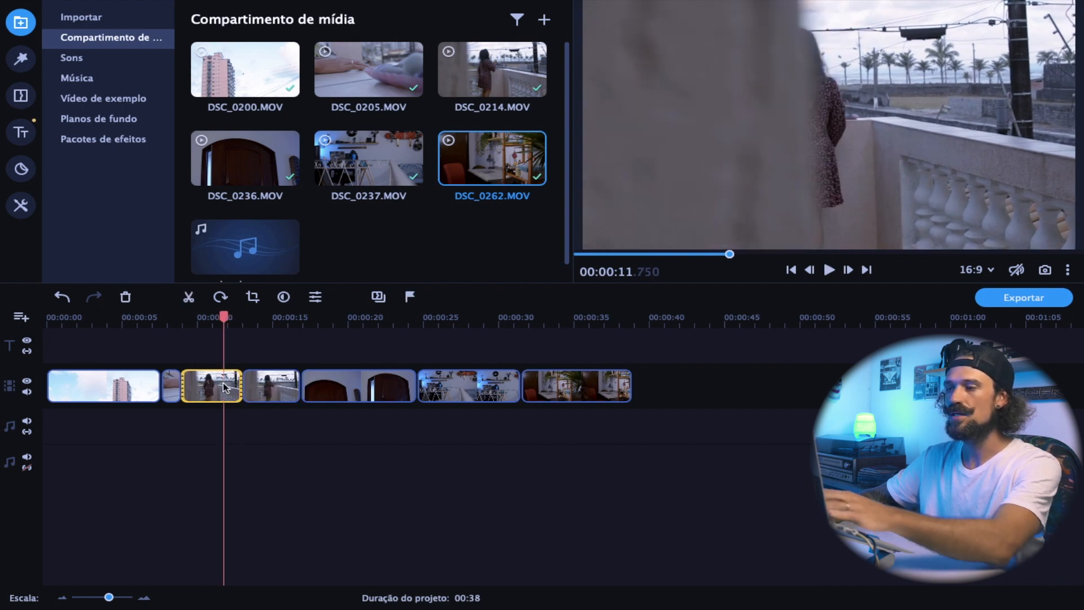
key(Delete)
- Review the remaining DSC_0214.MOV piece, split it at 00:00:11.600 and delete the part after the cut
key(space)
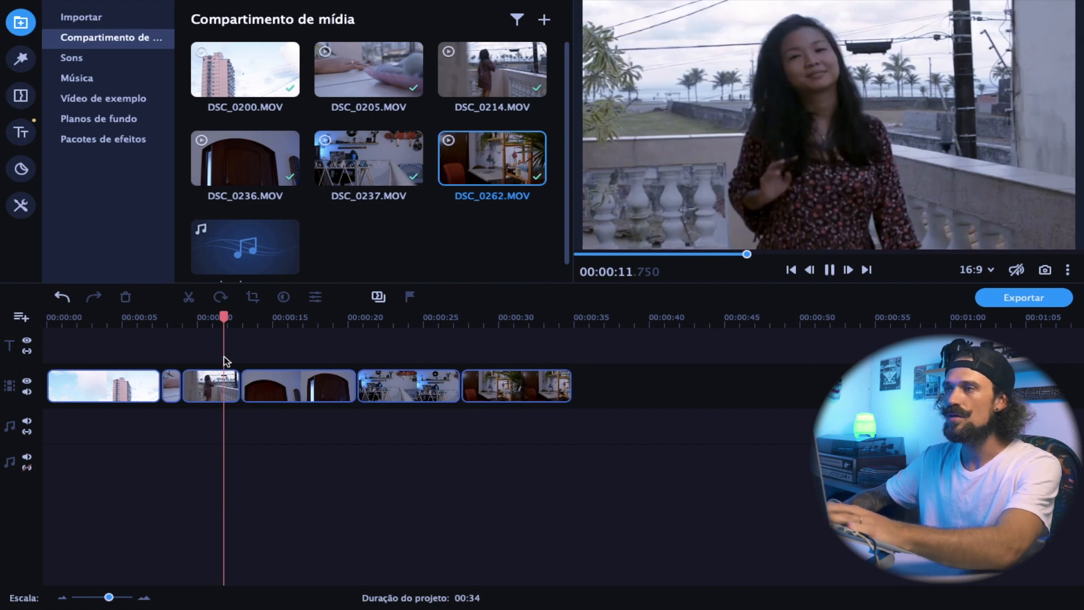
drag(247, 321, 209, 319)
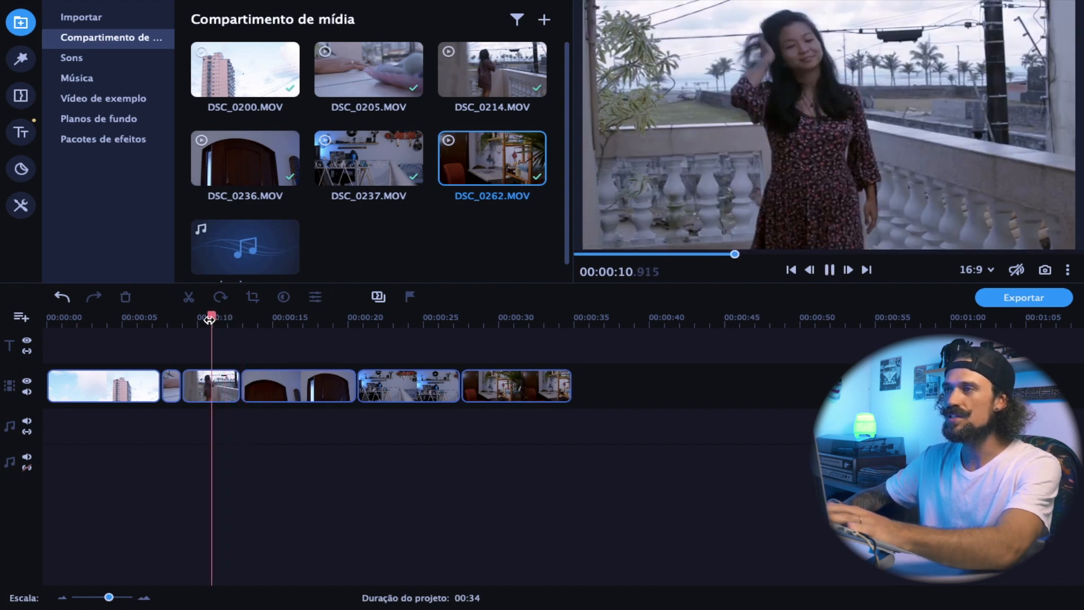
key(space)
click(221, 386)
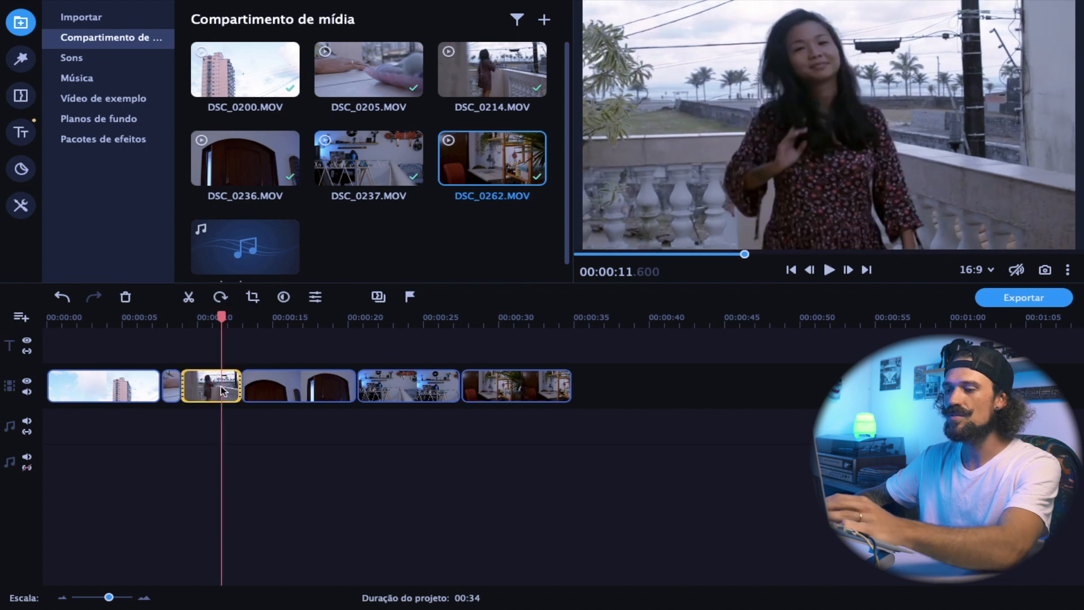
key(super+b)
click(229, 379)
key(Delete)
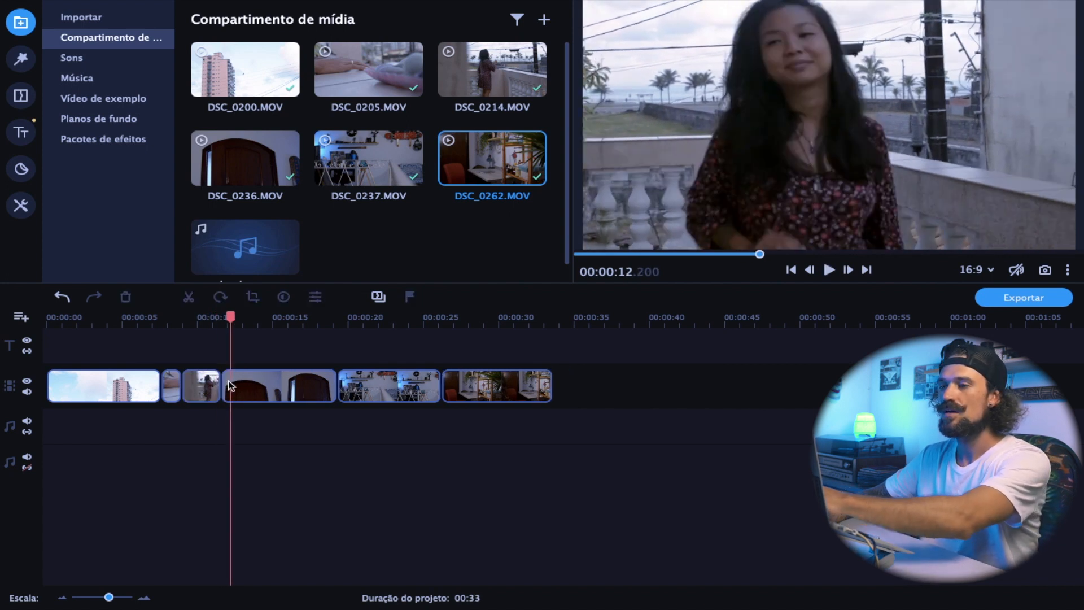
- Play the DSC_0236.MOV clip, split it at about 00:00:15 and delete the piece before the cut
key(space)
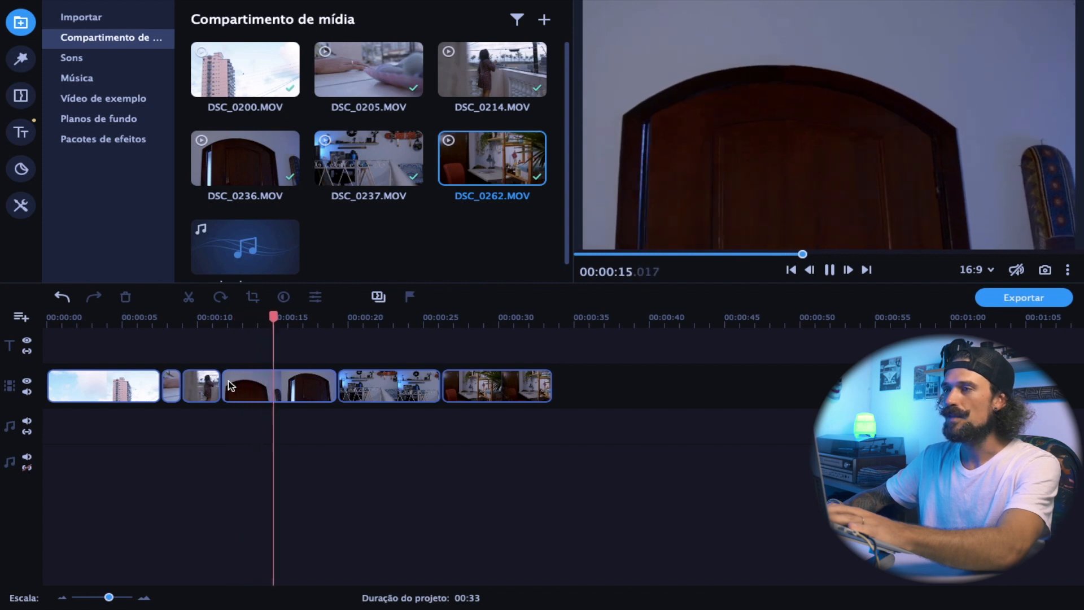
key(space)
click(274, 384)
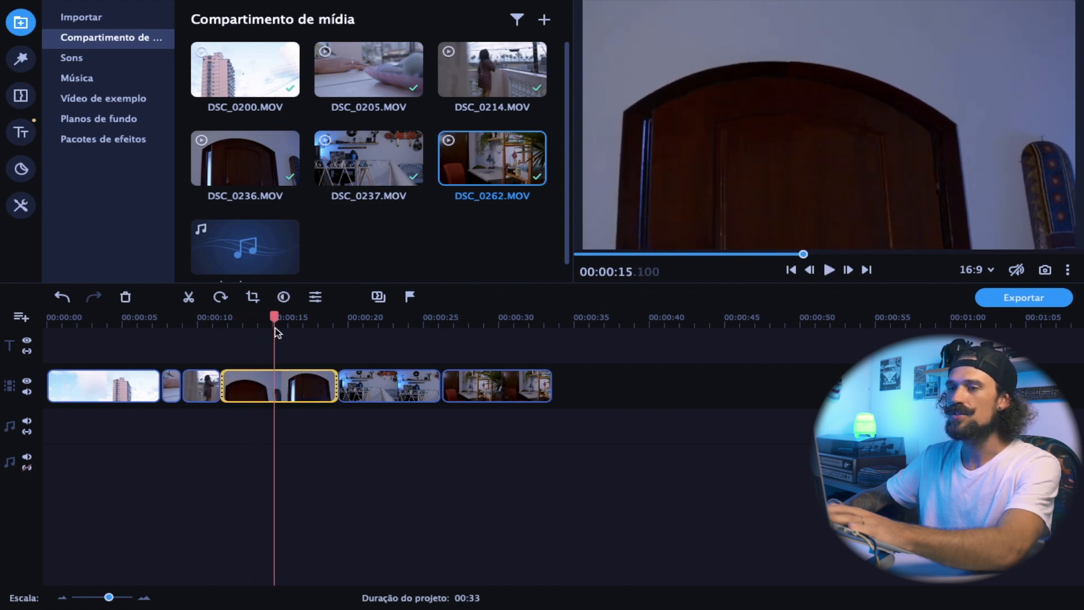
drag(274, 323, 270, 323)
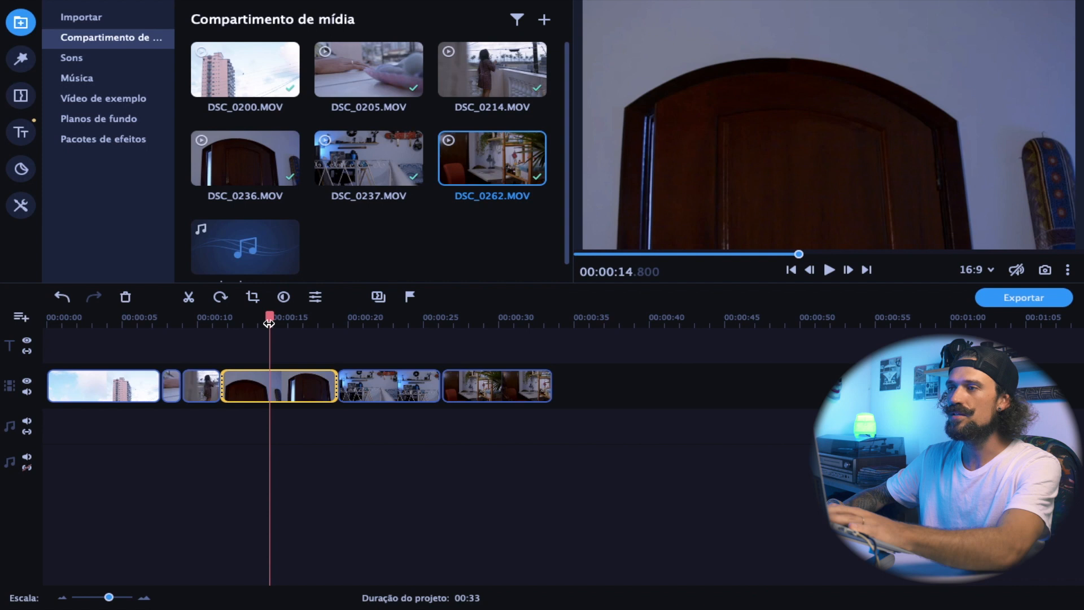
click(272, 388)
key(ctrl+b)
click(259, 389)
key(Delete)
- Play the remaining DSC_0236.MOV piece and trim its end back to about 00:00:14.457
key(space)
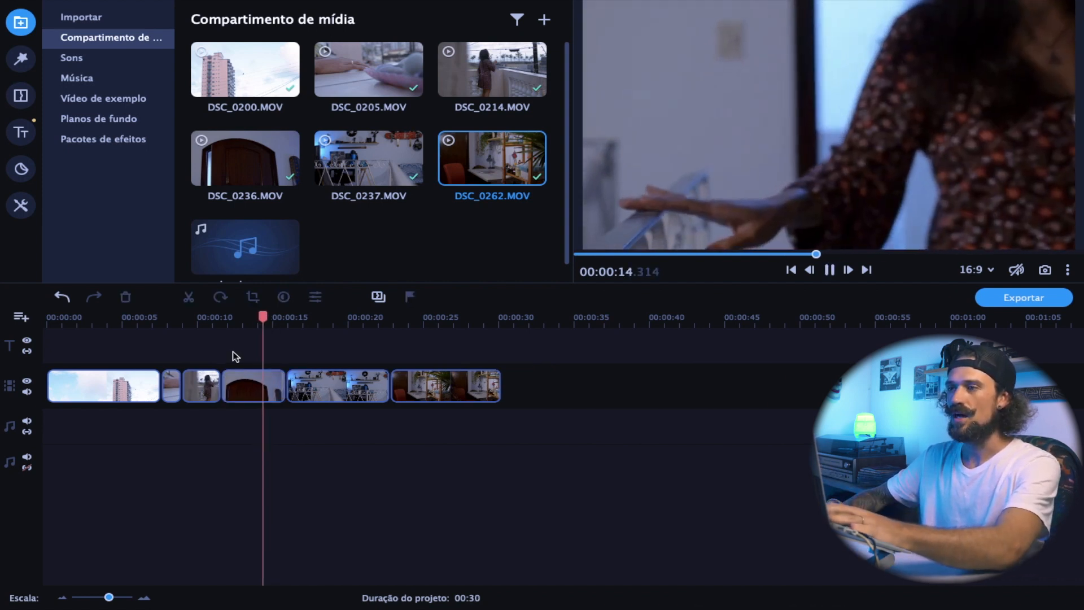
key(space)
click(269, 388)
drag(284, 388, 261, 383)
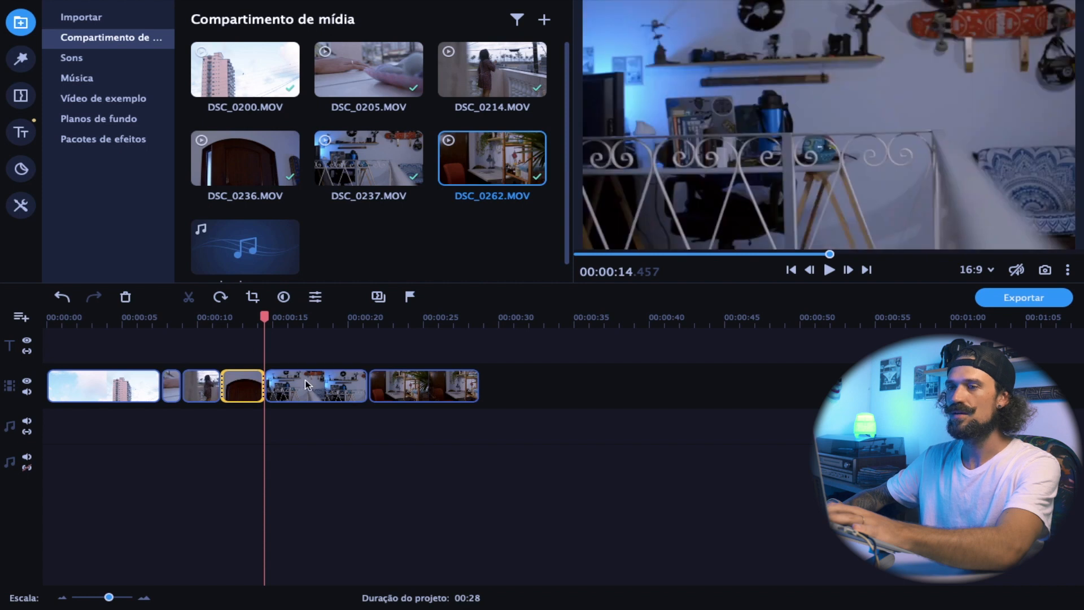
- Play the DSC_0237.MOV clip, split it at 00:00:18.800 and delete the piece before the cut
click(305, 386)
drag(284, 315, 270, 314)
key(space)
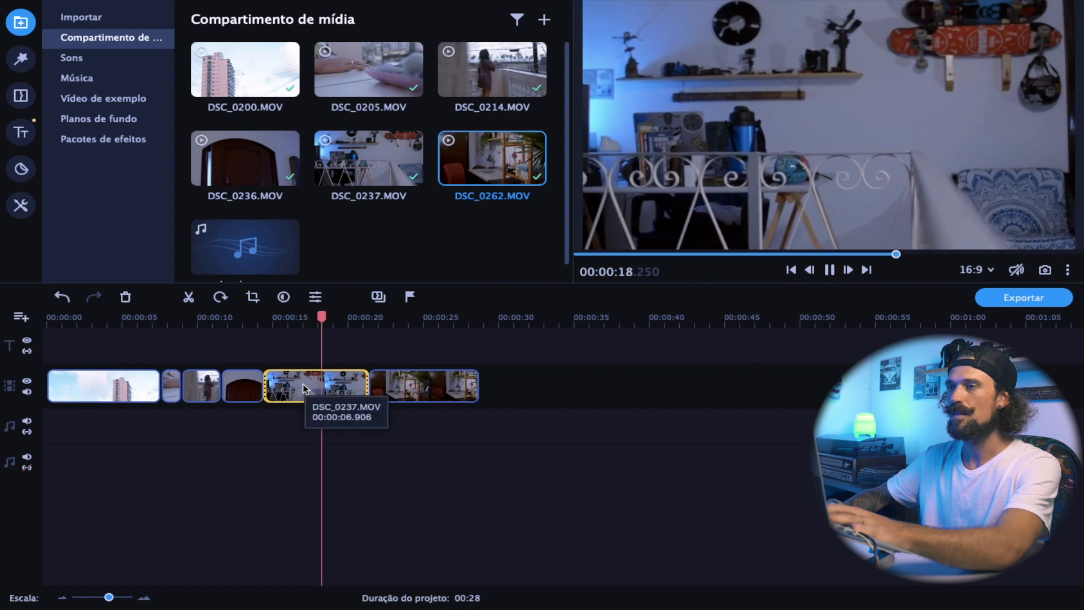
key(space)
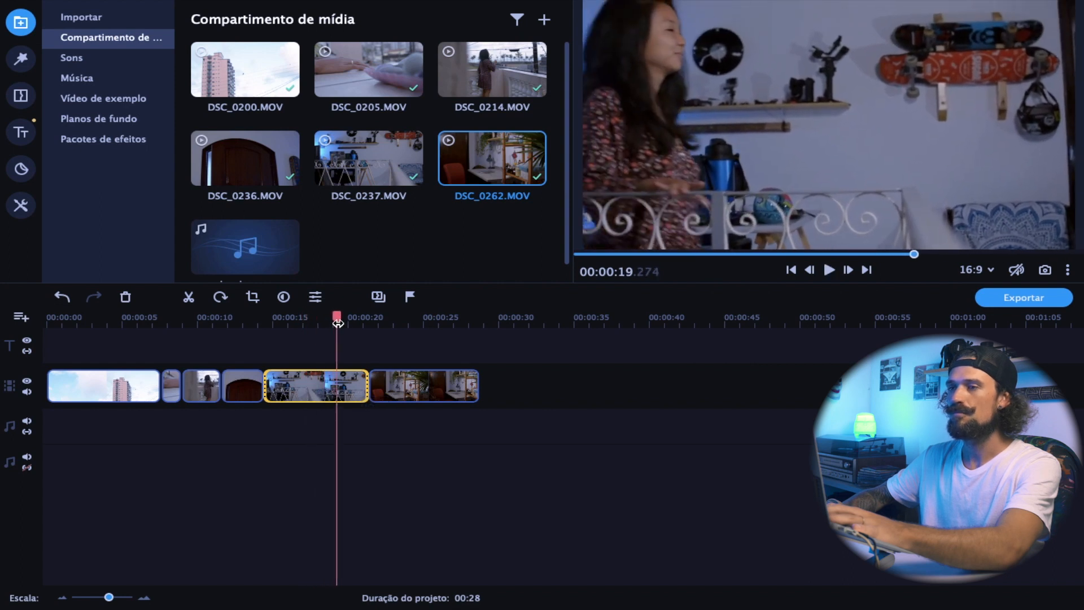
drag(328, 321, 333, 321)
click(330, 382)
key(super+b)
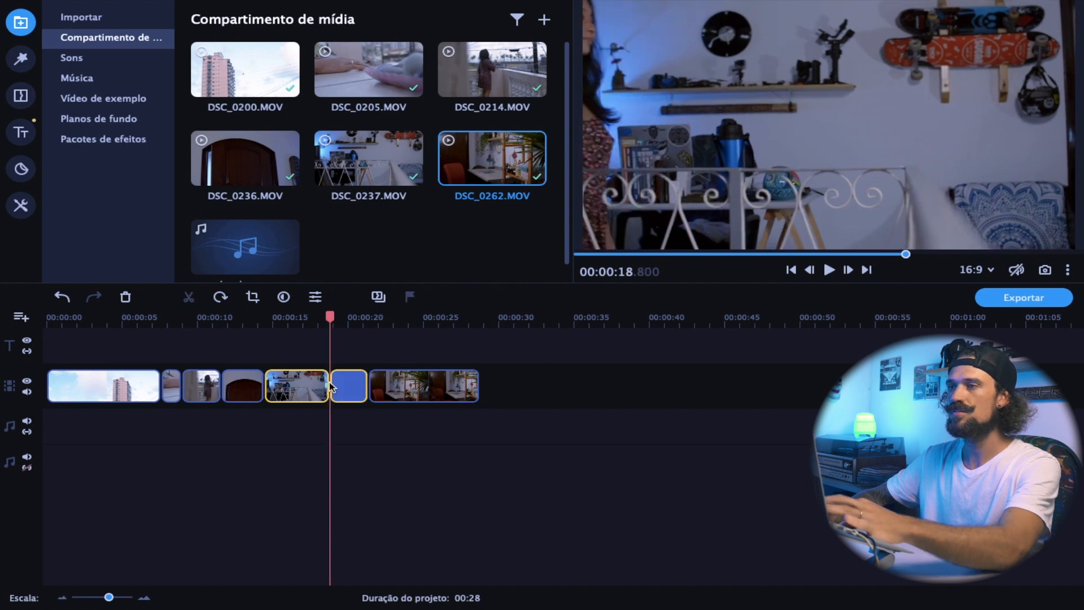
click(303, 384)
key(Delete)
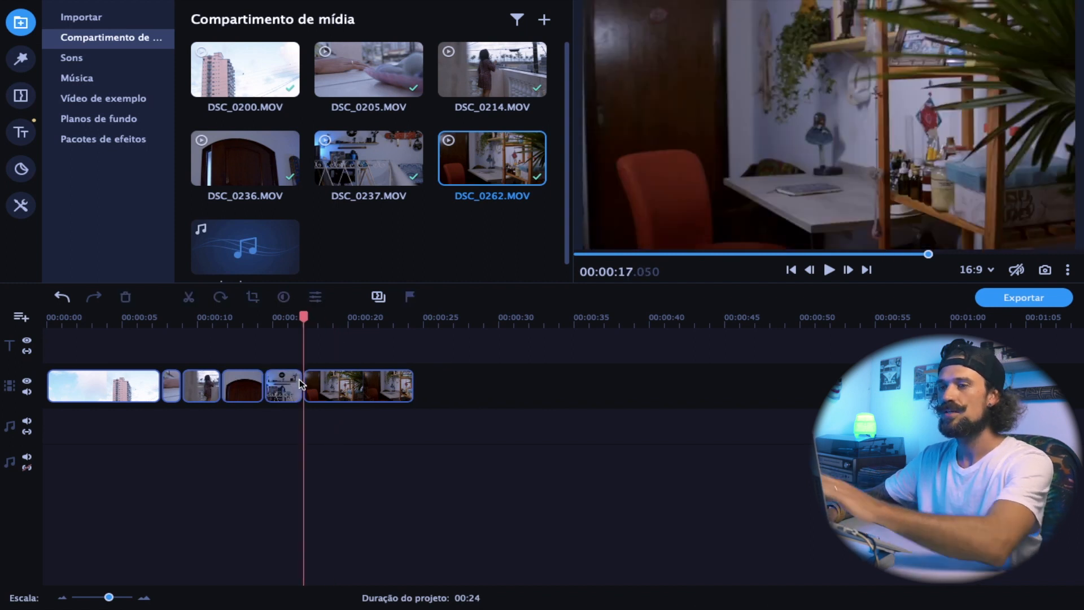
- Play the remaining DSC_0237.MOV piece and trim its end back slightly to about 00:00:16.7
click(286, 318)
key(space)
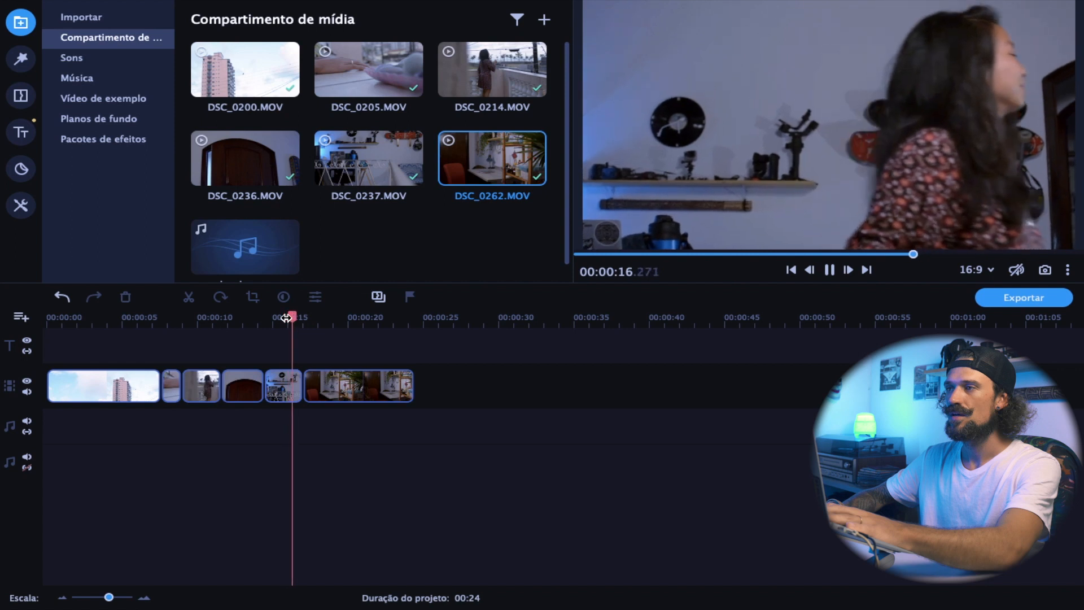
key(space)
click(303, 391)
drag(296, 392, 296, 389)
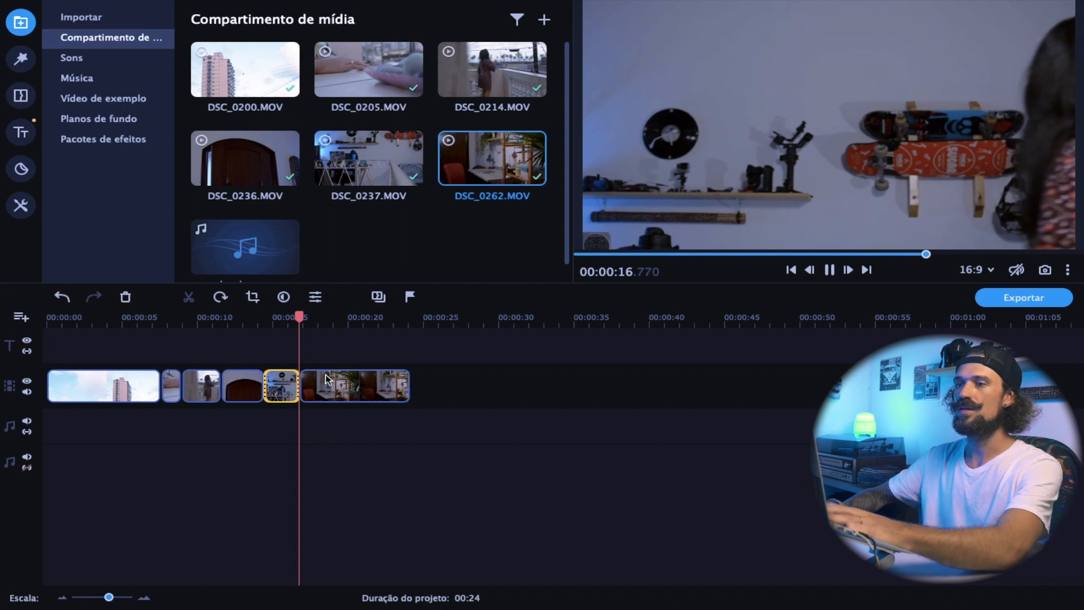
- Play the DSC_0262.MOV clip, trim about 4 seconds off its start and pull its end back to 00:00:19.077
click(317, 385)
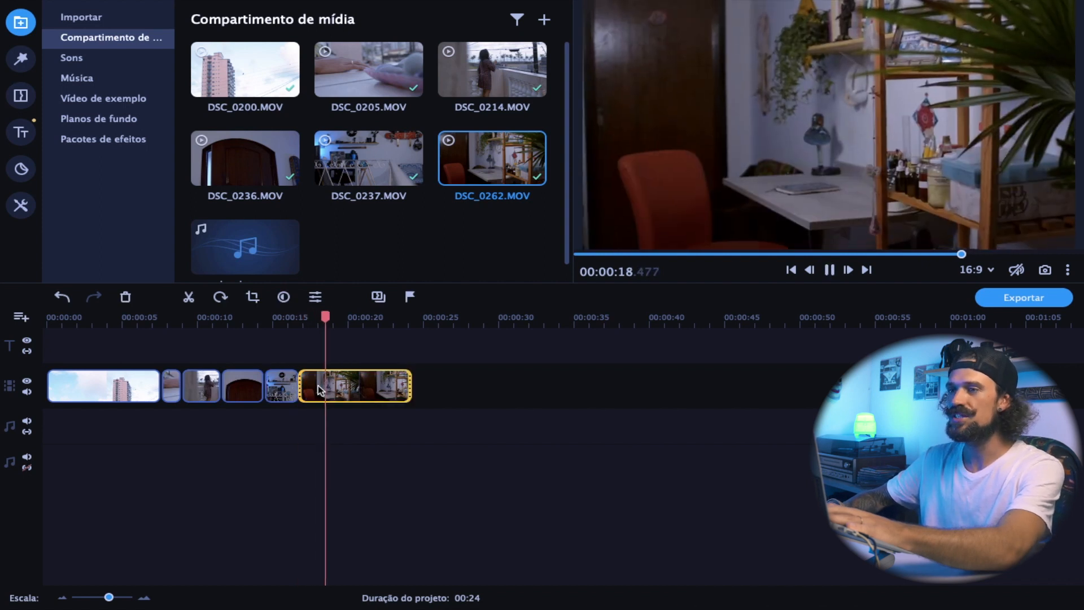
key(space)
drag(299, 386, 362, 389)
key(space)
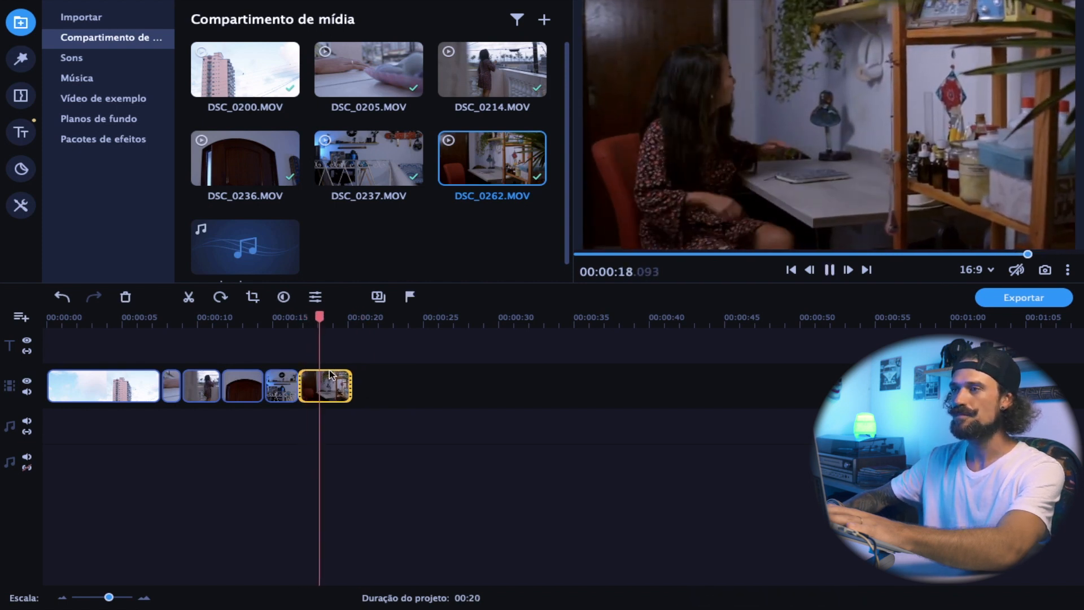
key(space)
drag(348, 384, 333, 384)
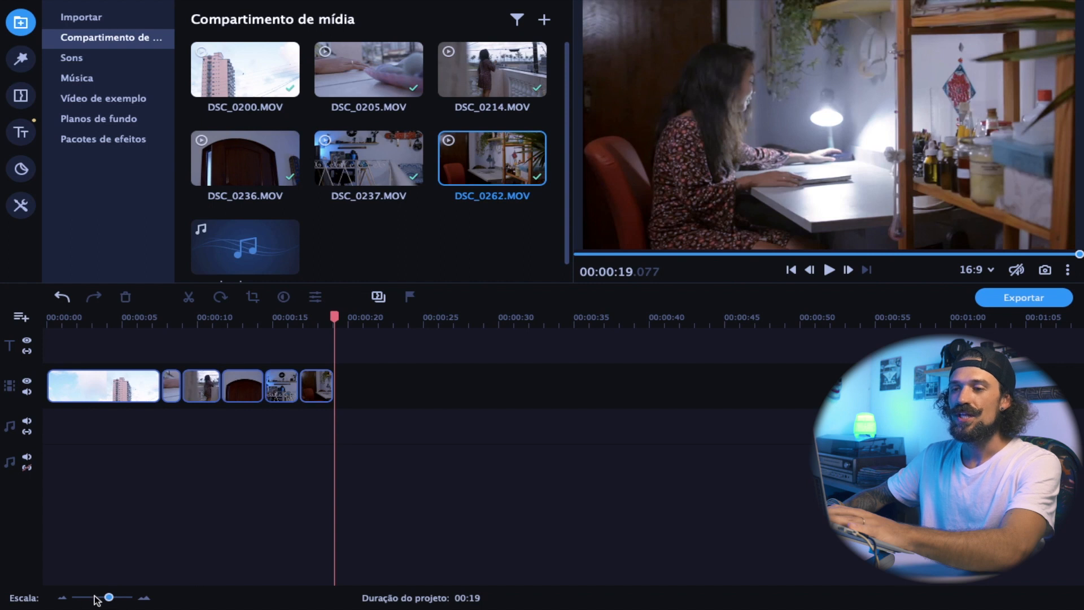
- Add slow by oton Artlist.mp3 to the audio track directly below the video, starting at 00:00:00
click(145, 600)
click(145, 599)
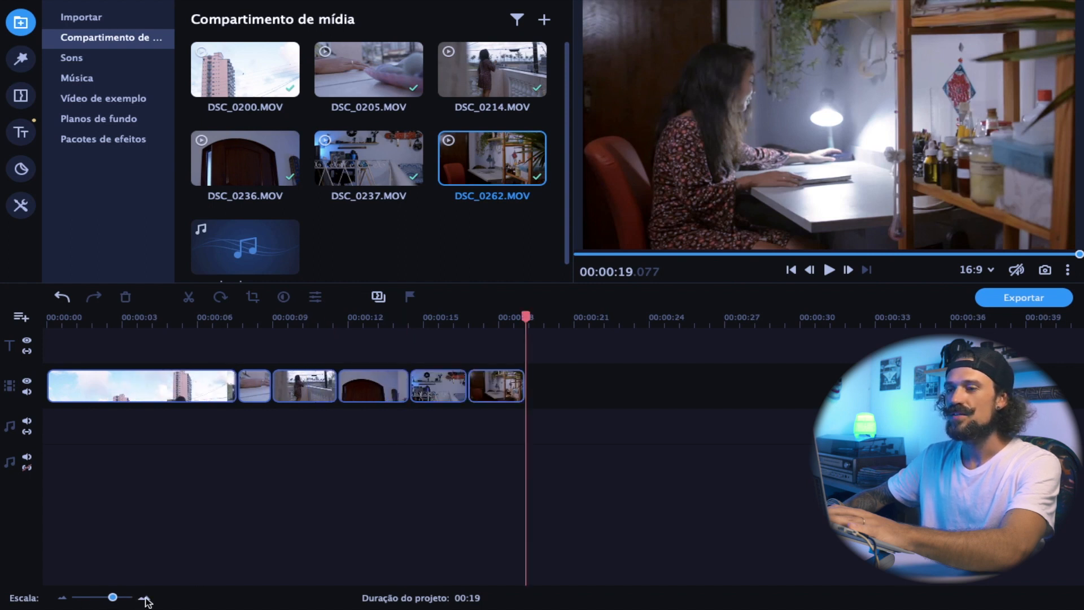
click(145, 599)
click(145, 599)
scroll(155, 499, left, 6)
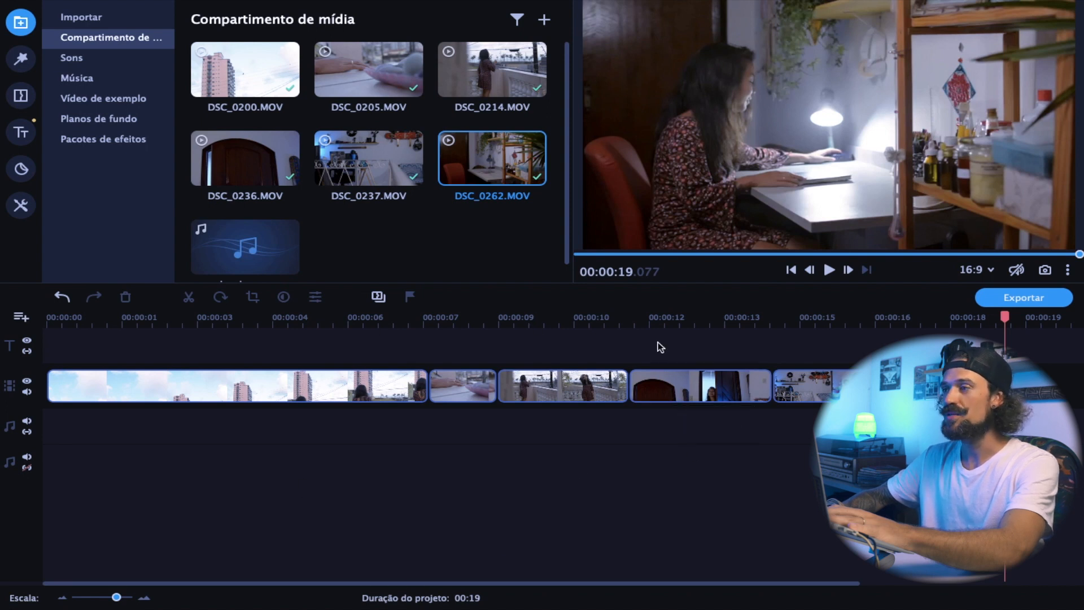
click(378, 393)
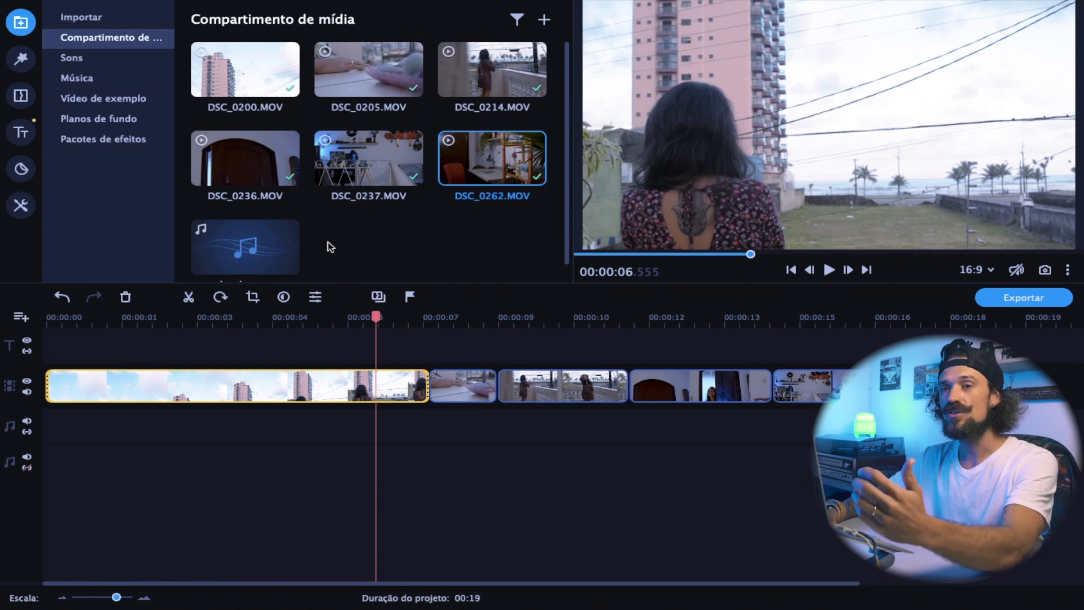
click(245, 247)
drag(245, 228, 44, 425)
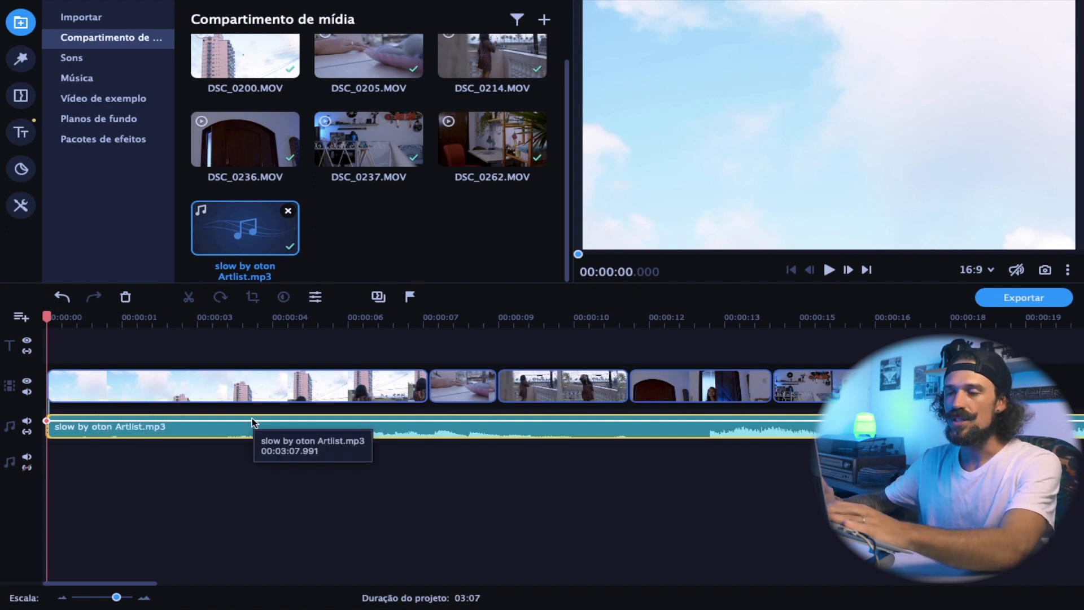
- Play the edit with the music from the beginning, raising the sound volume and turning on the preview audio
key(space)
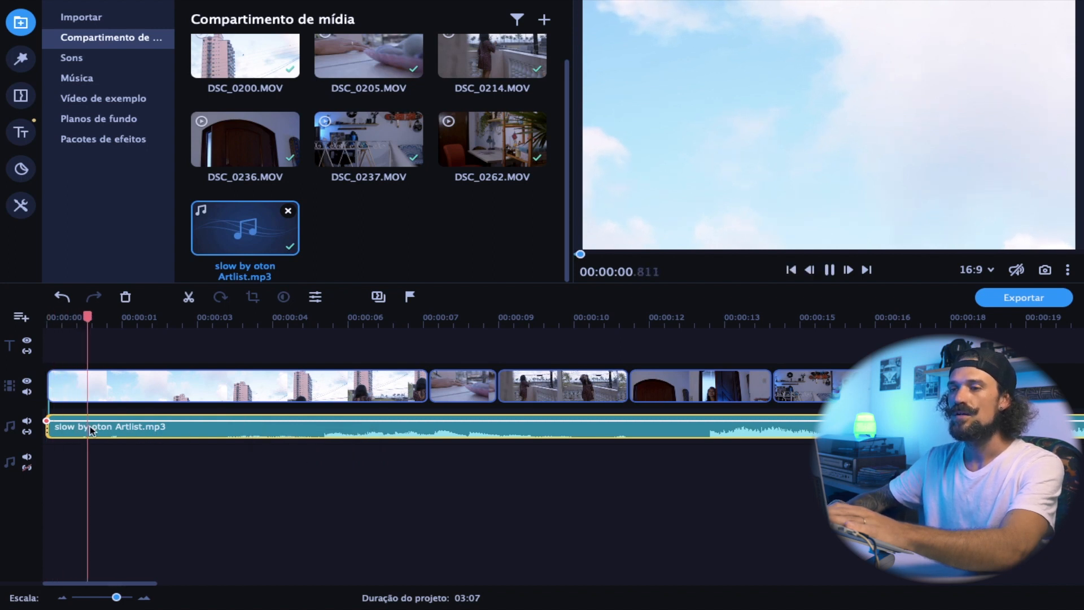
key(XF86AudioRaiseVolume)
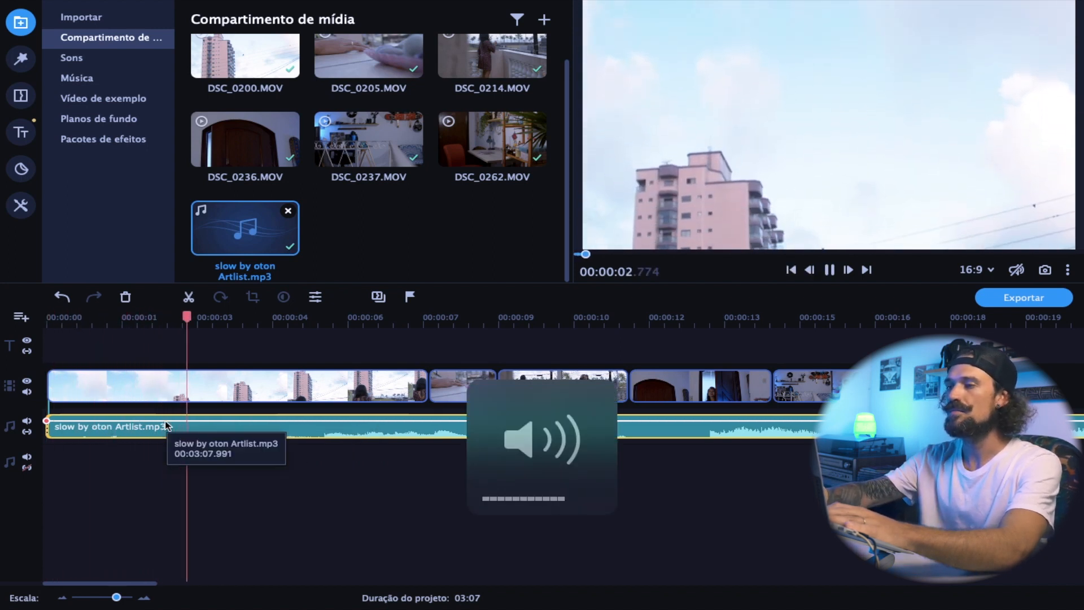
key(XF86AudioRaiseVolume)
mouse_move(1017, 271)
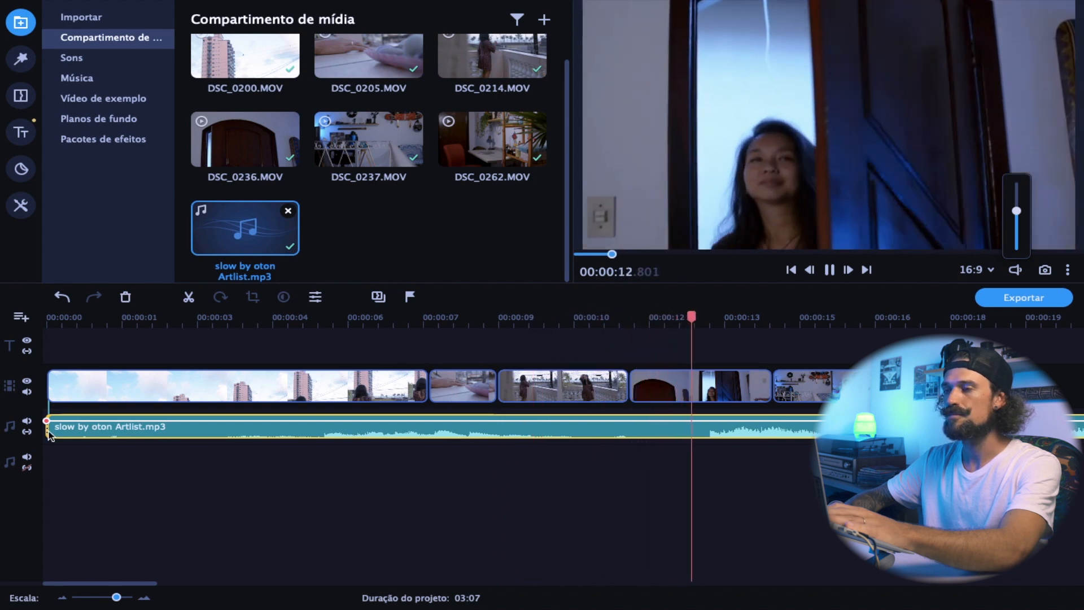
key(space)
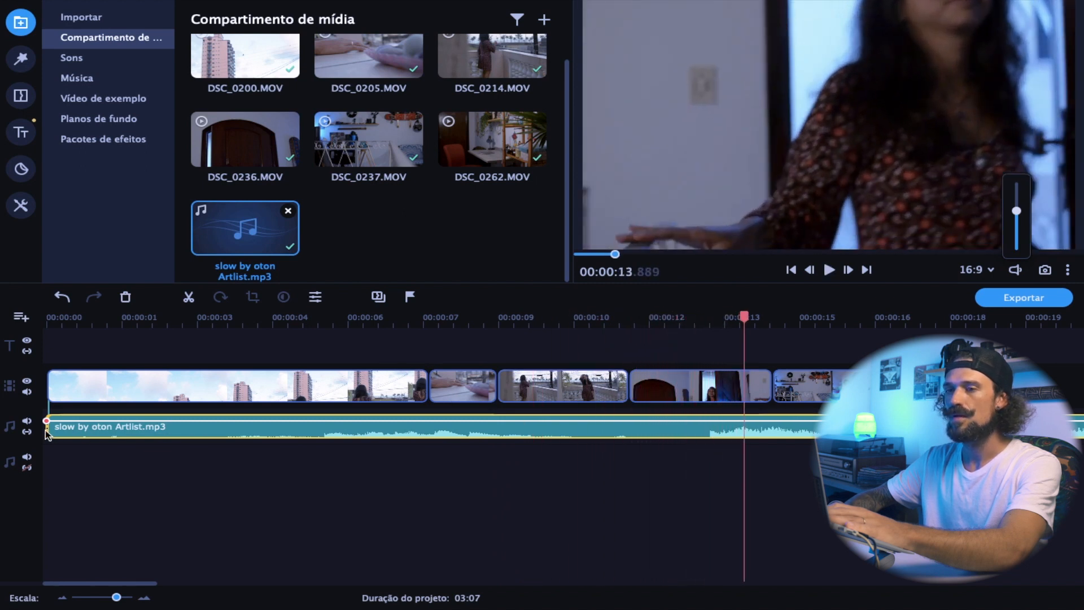
- Trim the quiet start of the music and move it back to 00:00:00, aligning its beat with the cut into DSC_0205.MOV
drag(49, 432, 310, 434)
drag(557, 428, 286, 421)
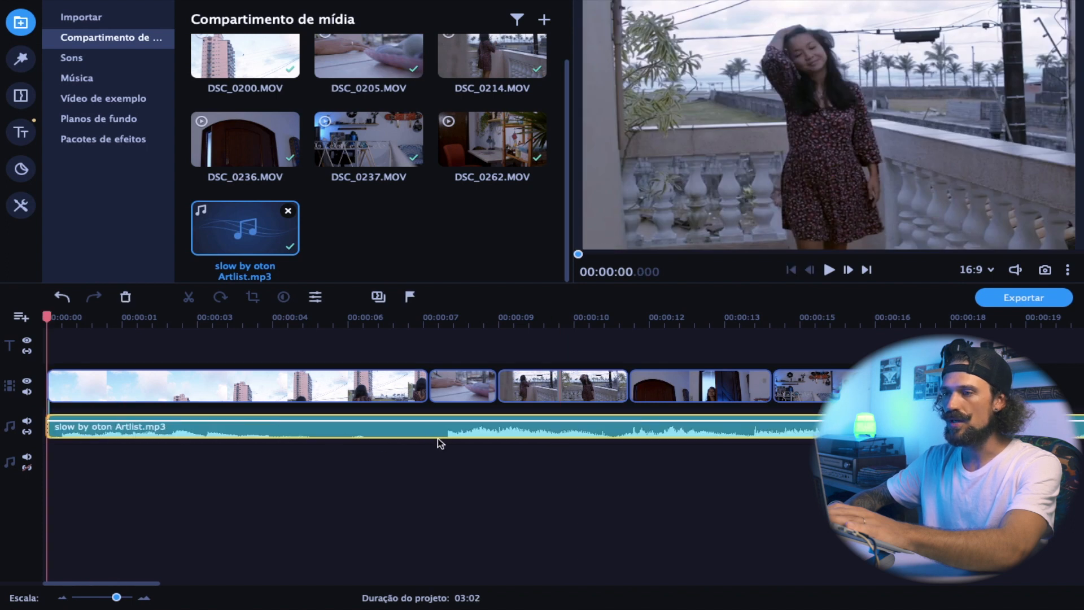
click(430, 396)
click(431, 325)
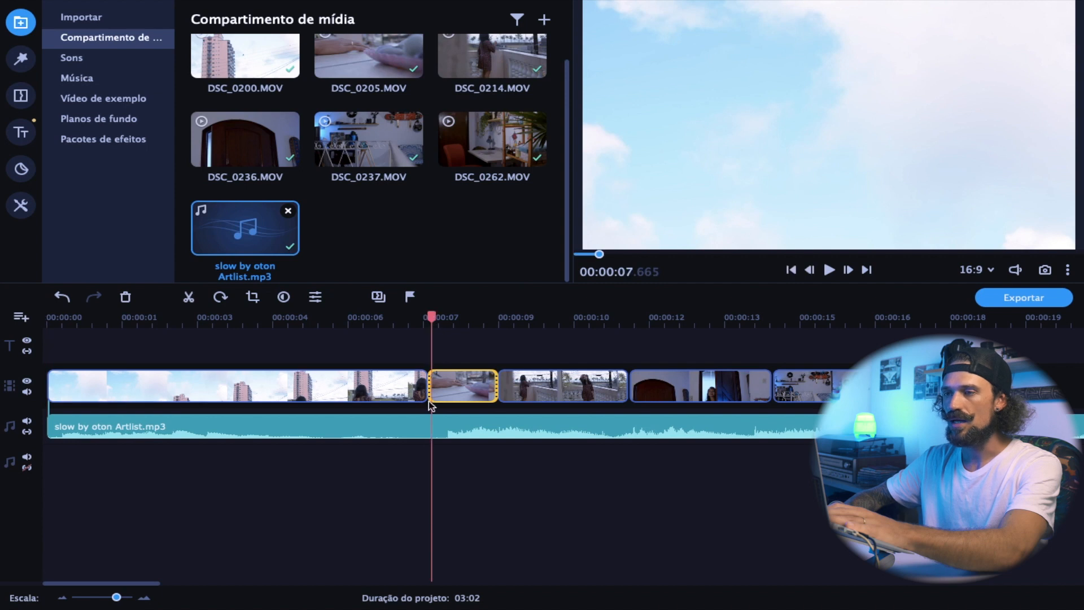
drag(50, 424, 65, 423)
drag(382, 438, 371, 438)
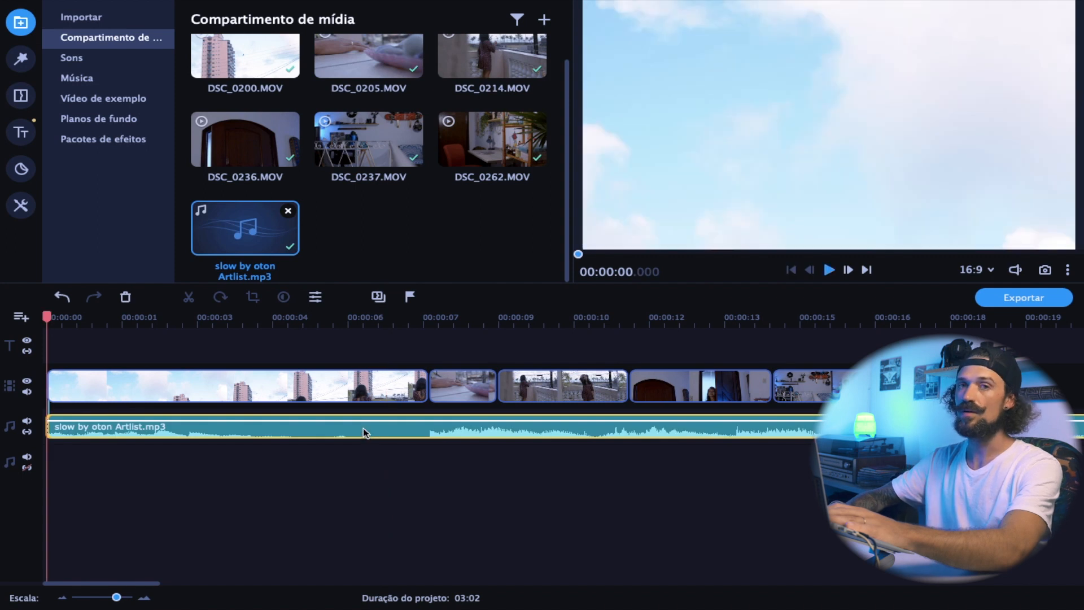
- Play the edit through, split the music at the end of the last clip, 00:00:19.077, and delete the excess
key(space)
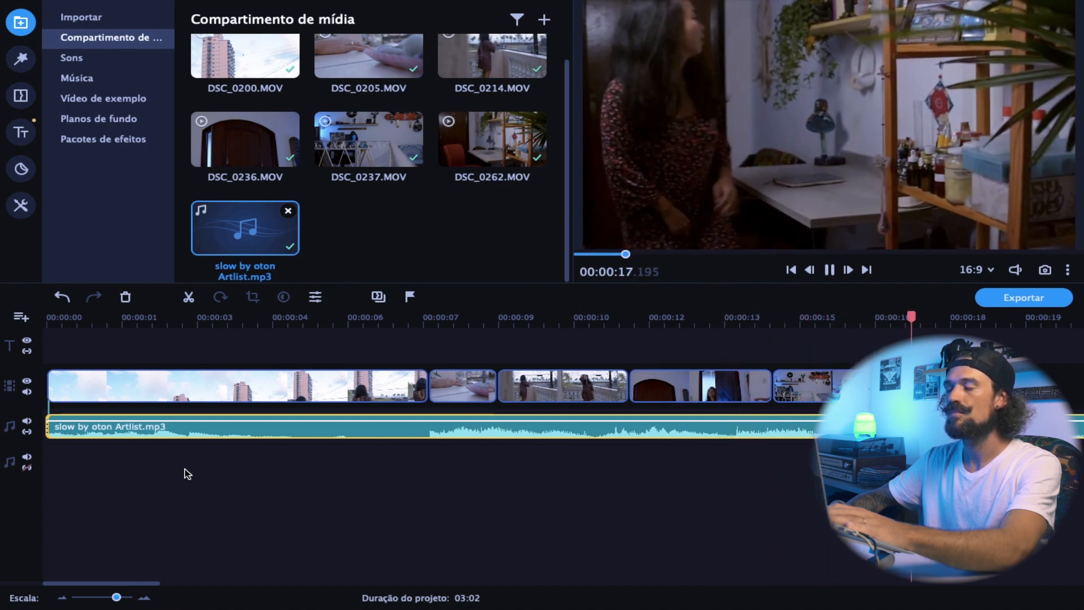
key(space)
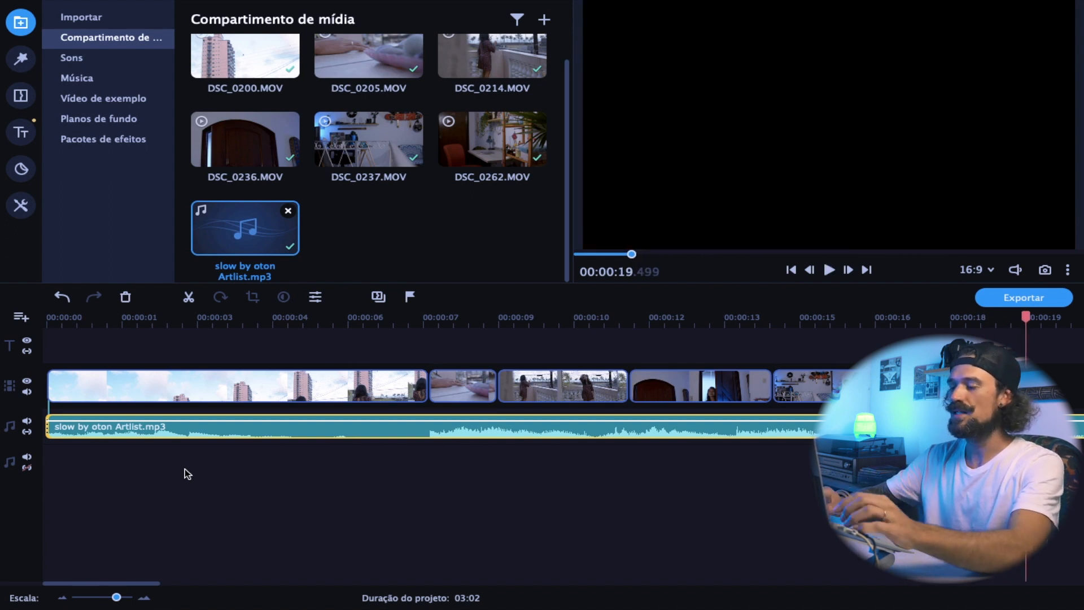
key(Left)
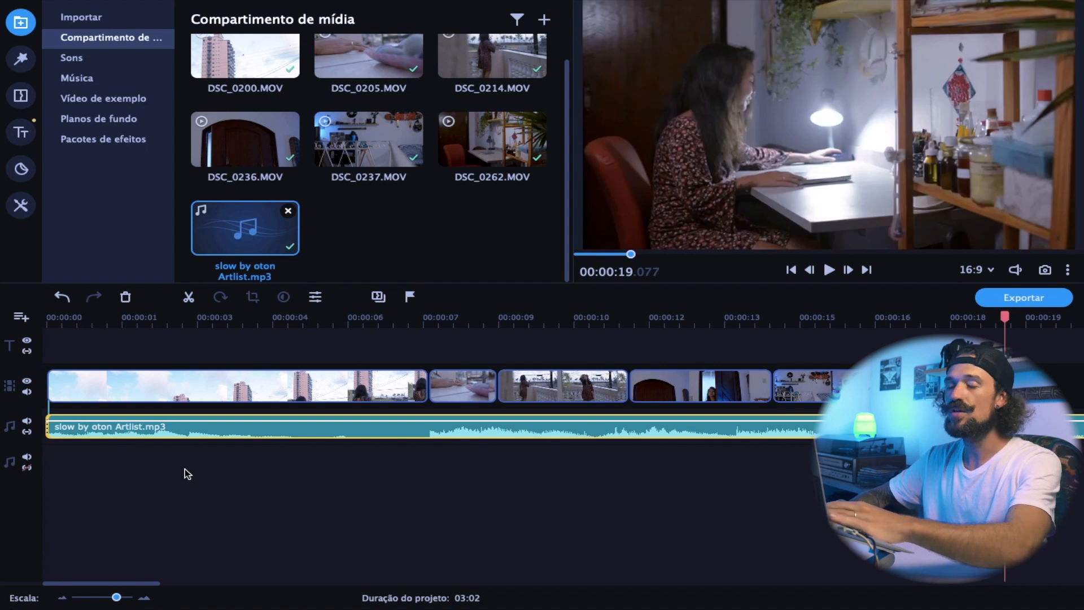
key(super+b)
key(Delete)
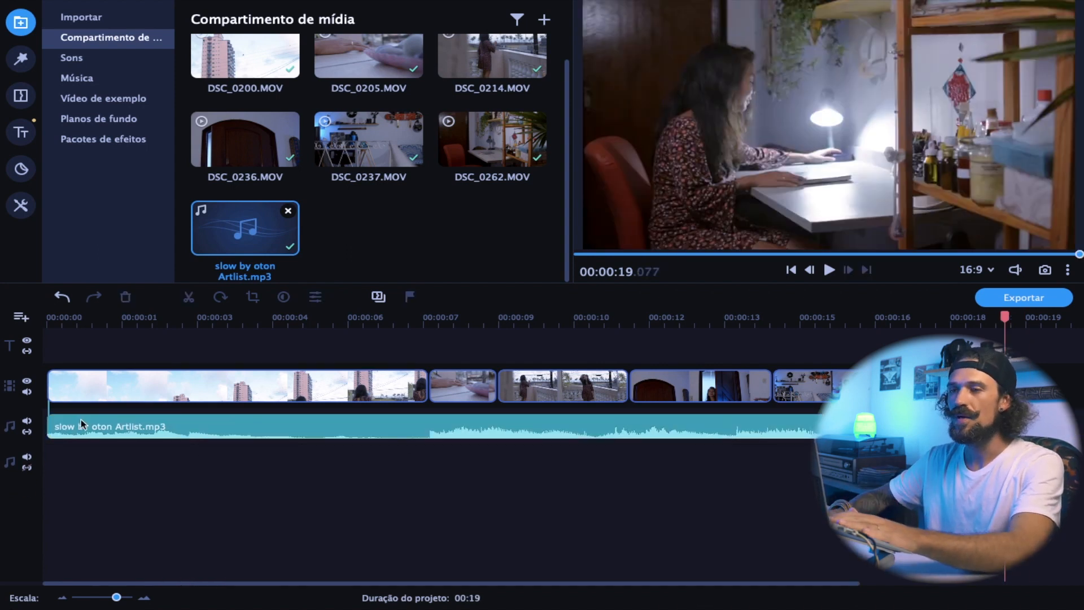
- Give the music clip a fade-in of 2.00 seconds and play the opening from the start to check it
click(58, 430)
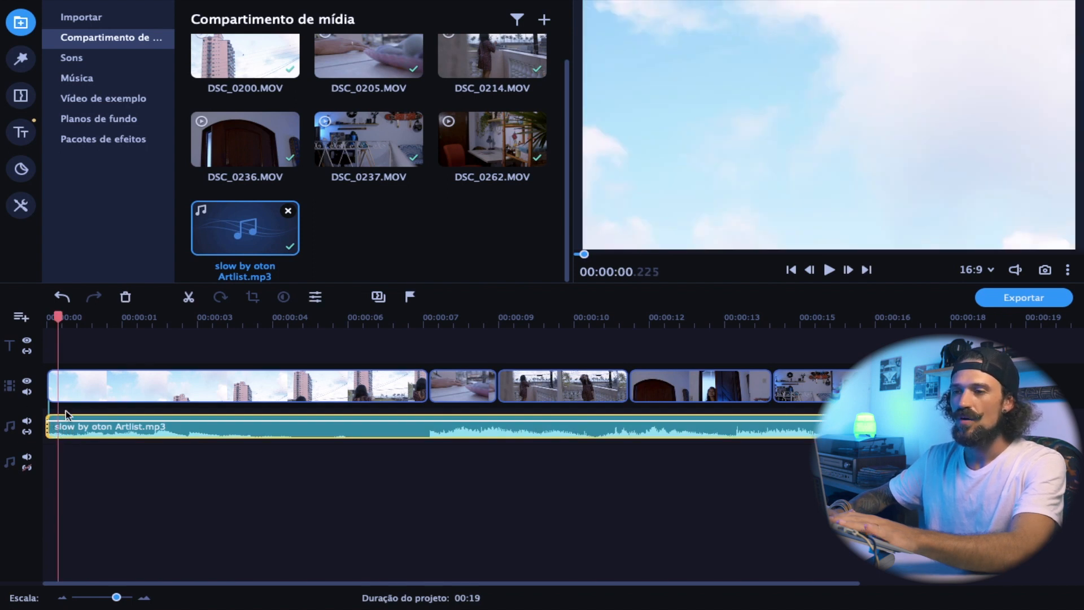
double_click(112, 430)
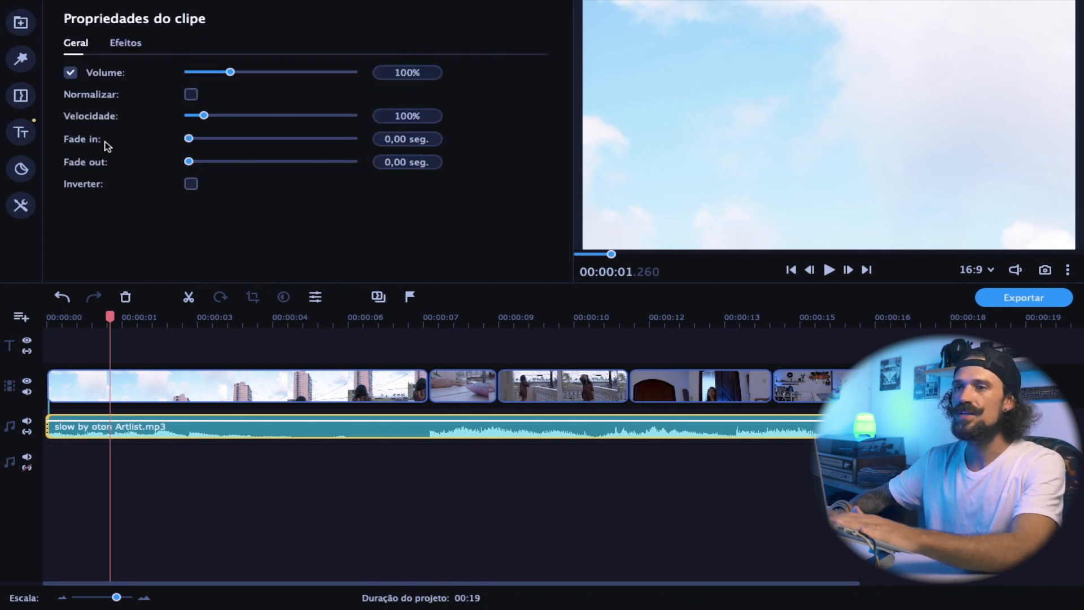
drag(391, 139, 383, 139)
text(2)
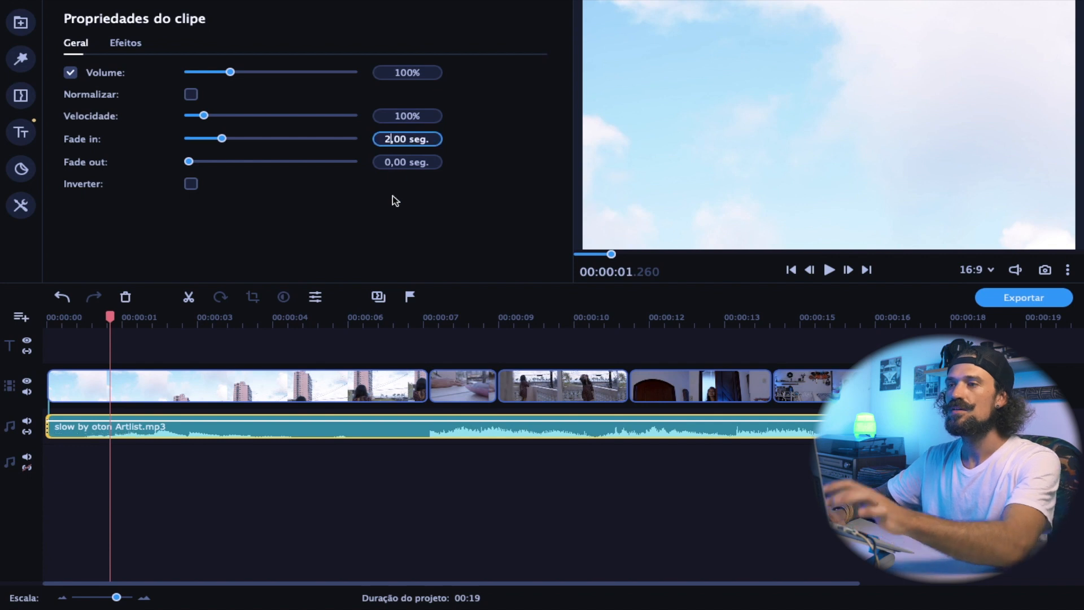
click(101, 339)
drag(81, 324, 8, 323)
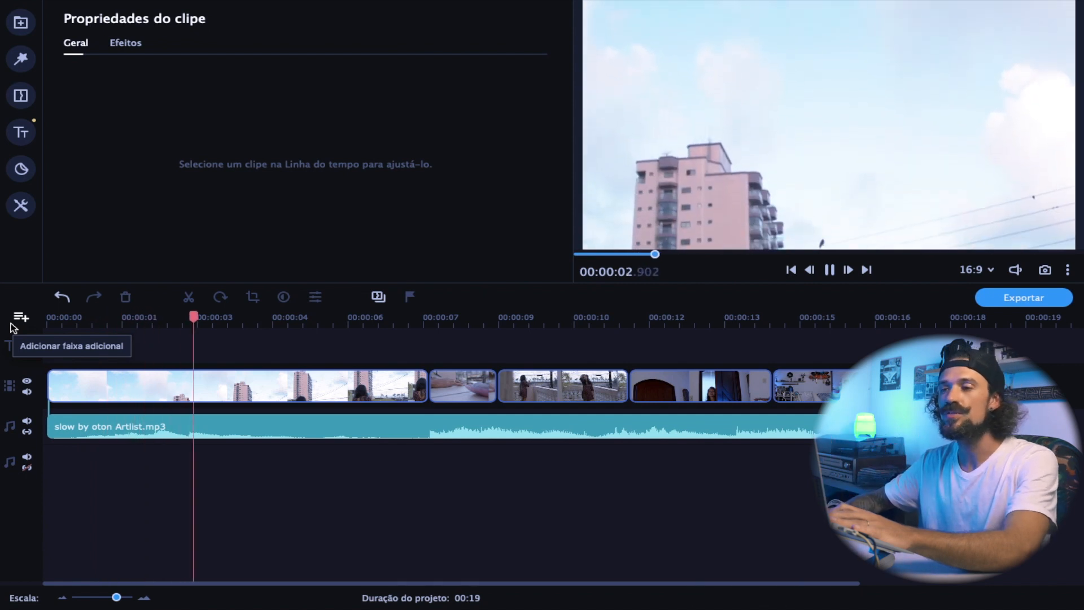
key(space)
drag(220, 318, 2, 318)
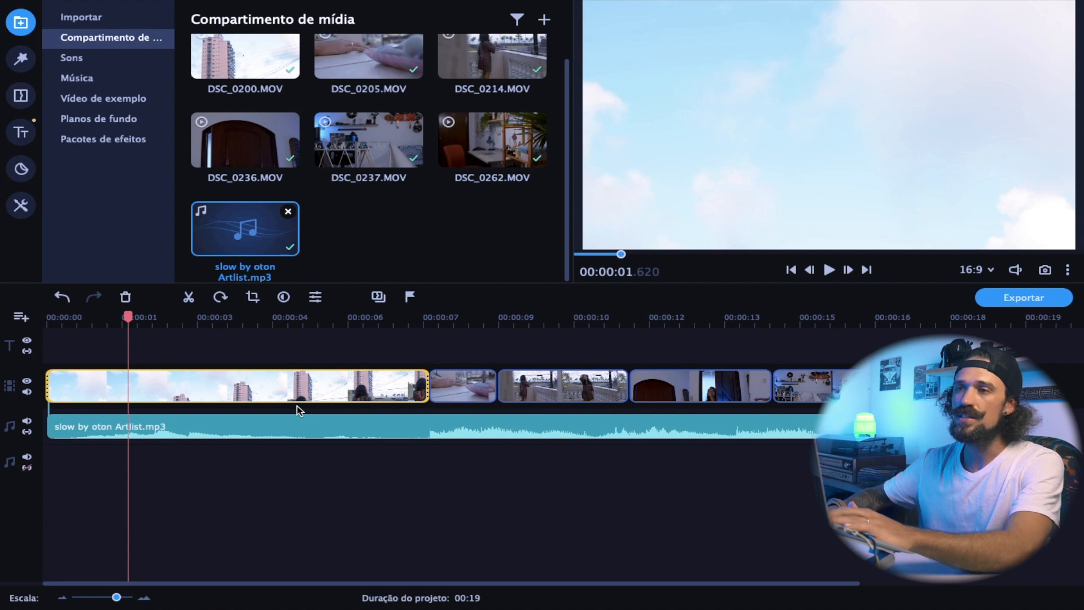
- Browse the featured filters and the featured transitions for effects suited to the edit
click(24, 67)
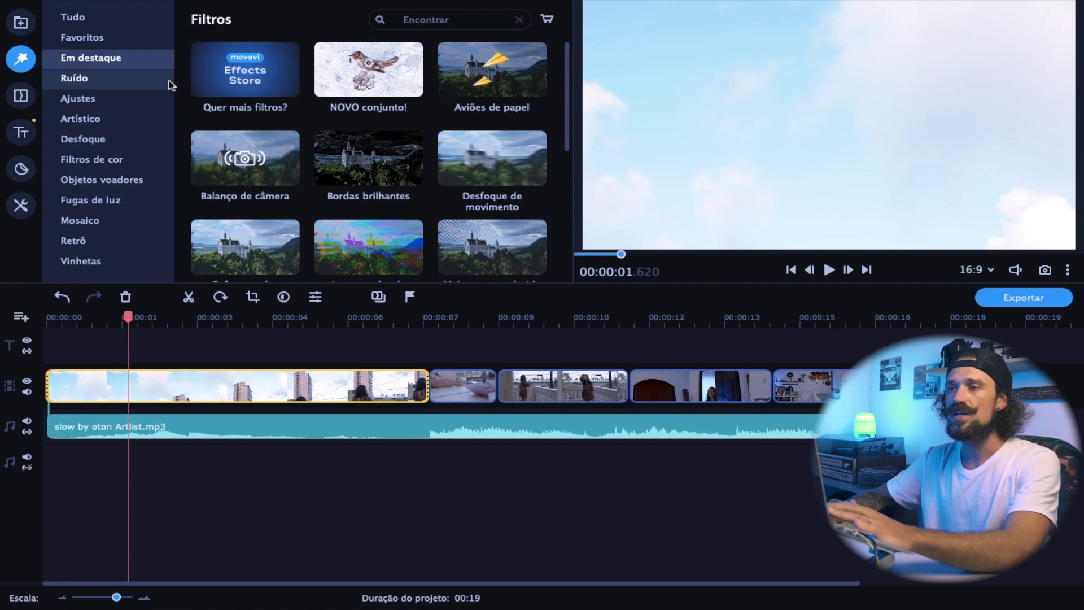
scroll(375, 204, down, 1)
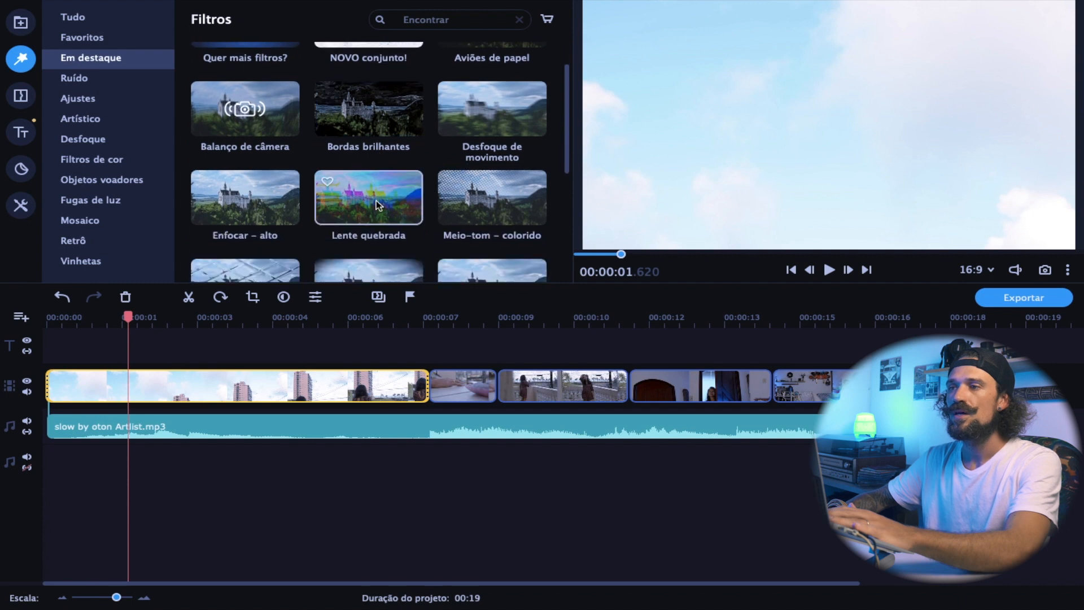
scroll(243, 165, down, 1)
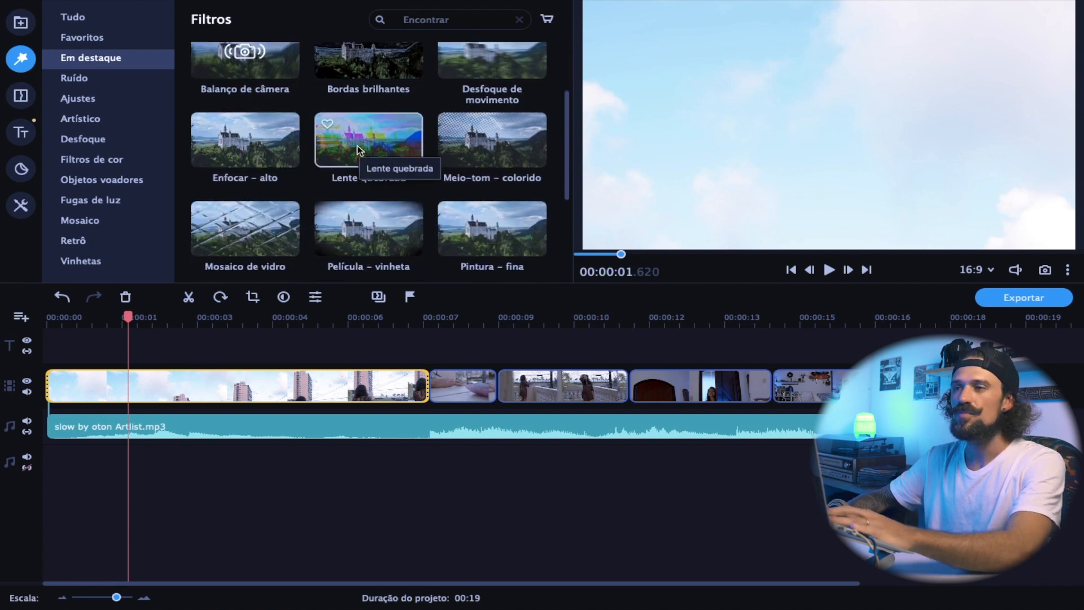
scroll(357, 150, down, 1)
scroll(283, 141, down, 1)
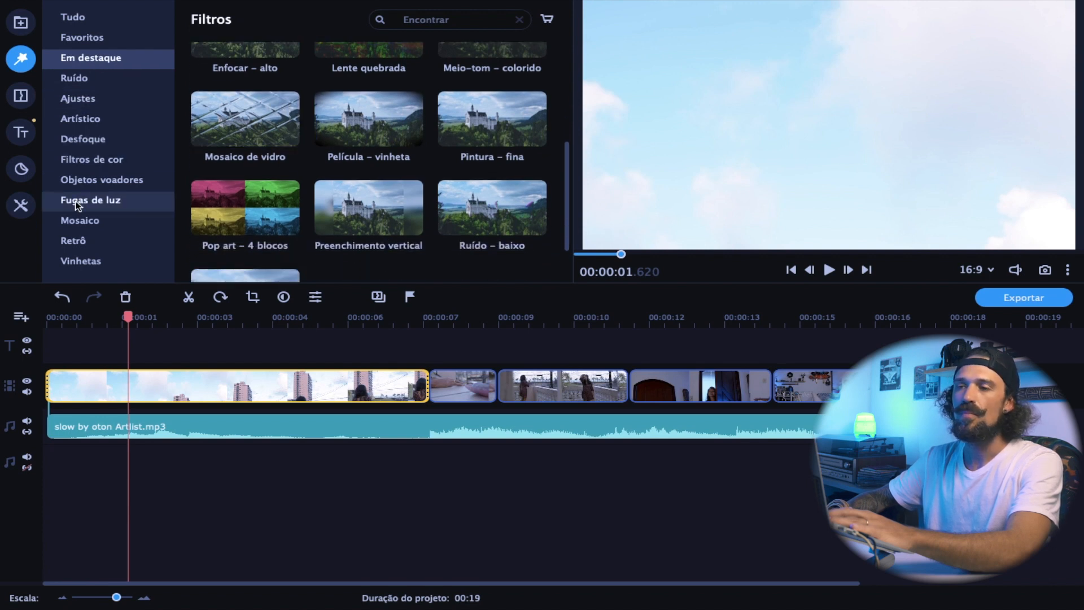
click(21, 98)
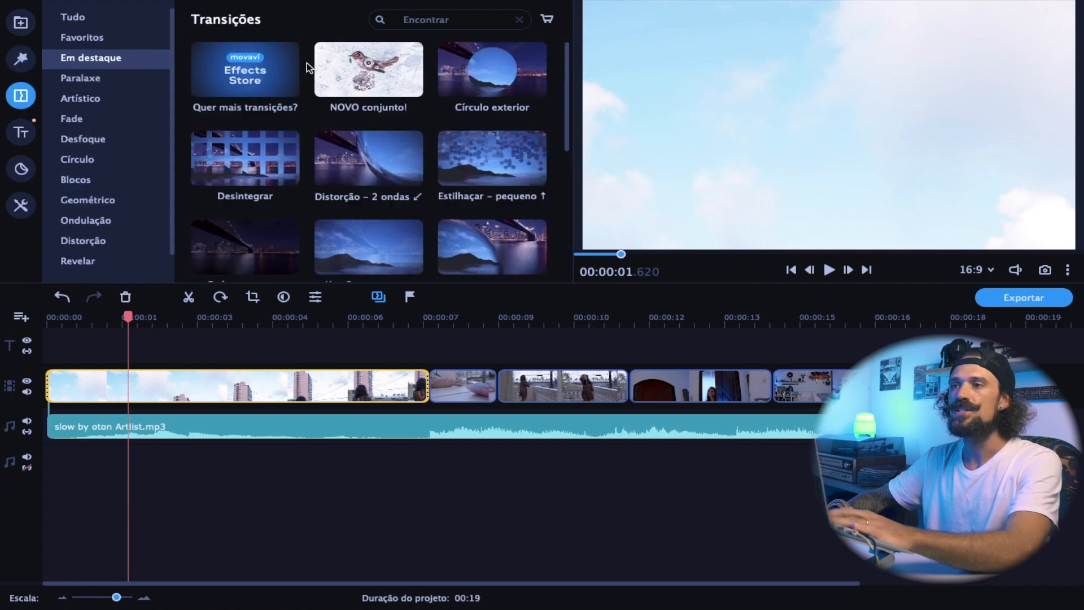
scroll(331, 162, down, 2)
scroll(331, 161, down, 2)
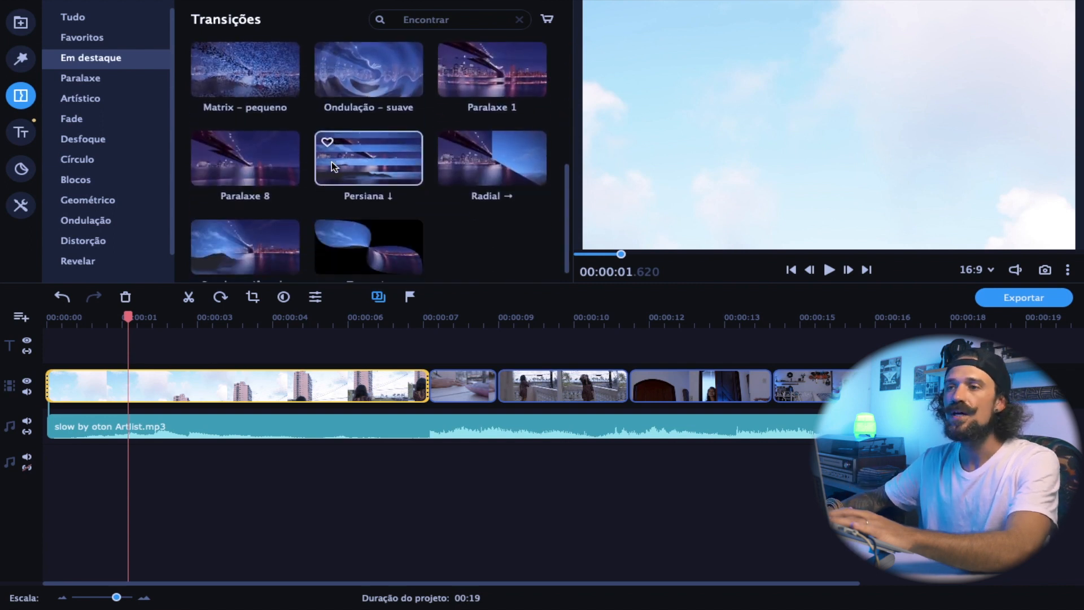
scroll(331, 162, up, 5)
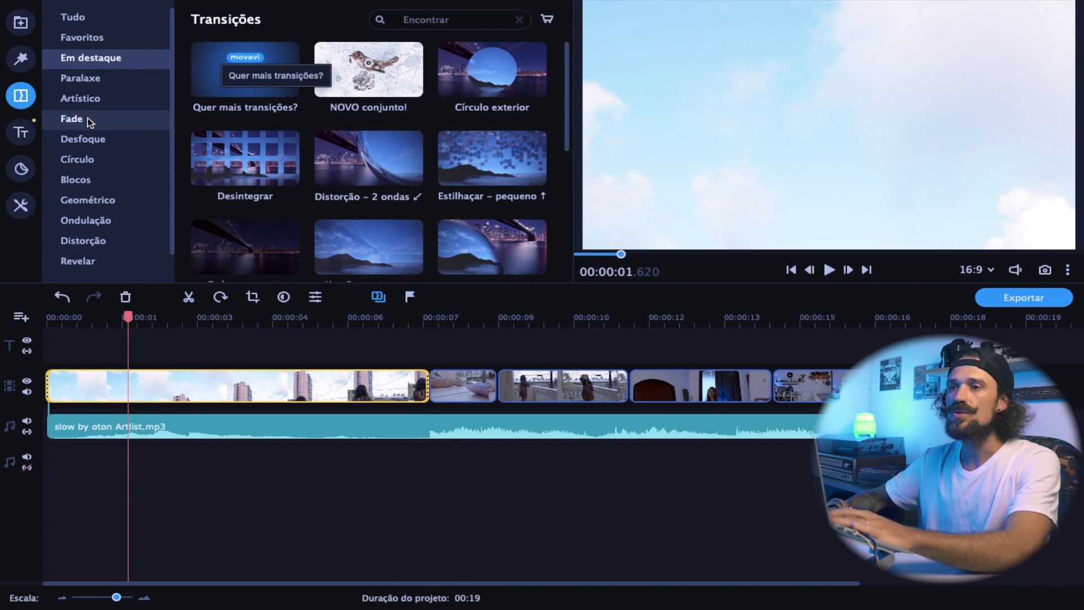
- Look through the featured title templates, from Círculo moderno down to Velho oeste
click(33, 131)
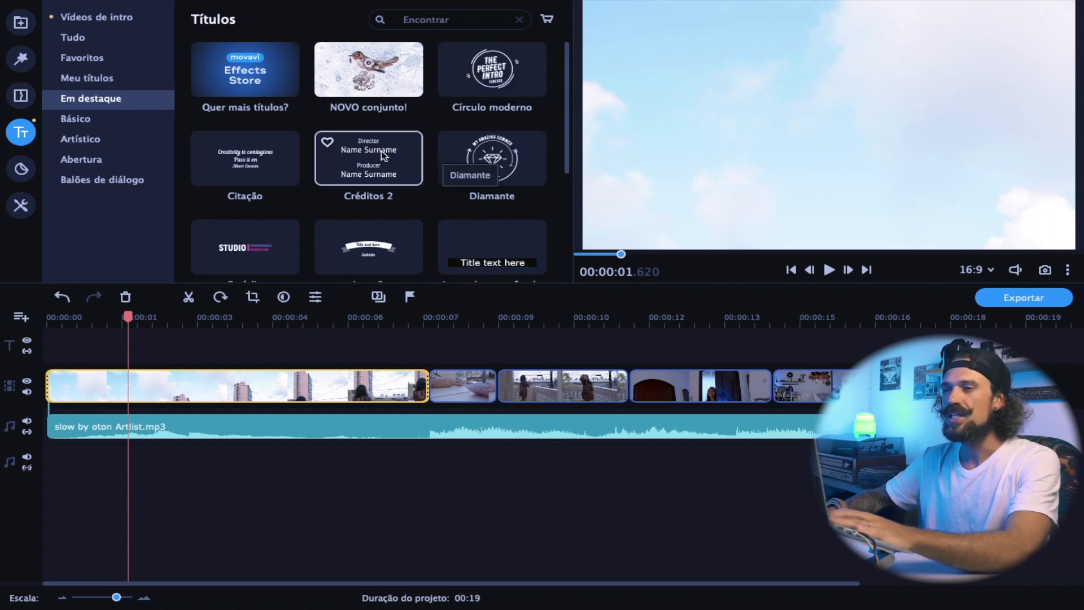
scroll(384, 155, down, 2)
scroll(372, 186, down, 3)
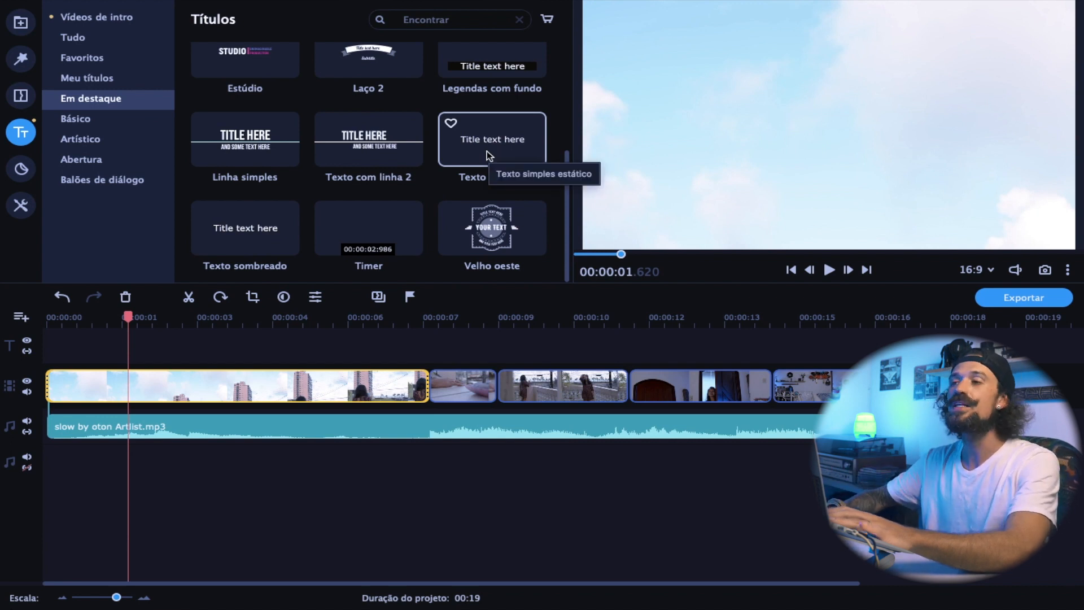
scroll(487, 151, up, 4)
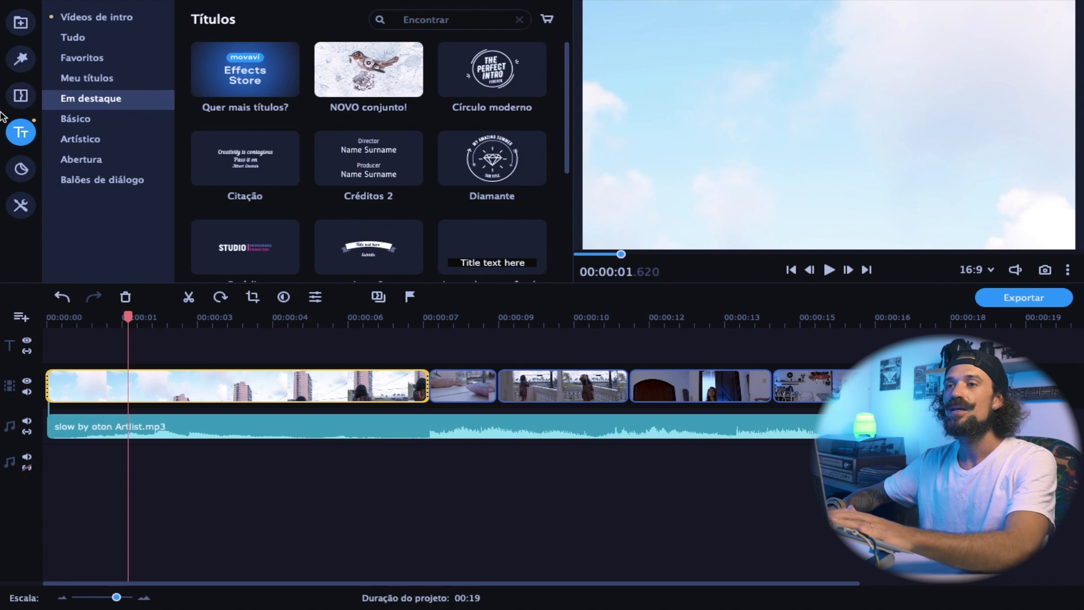
scroll(528, 223, down, 2)
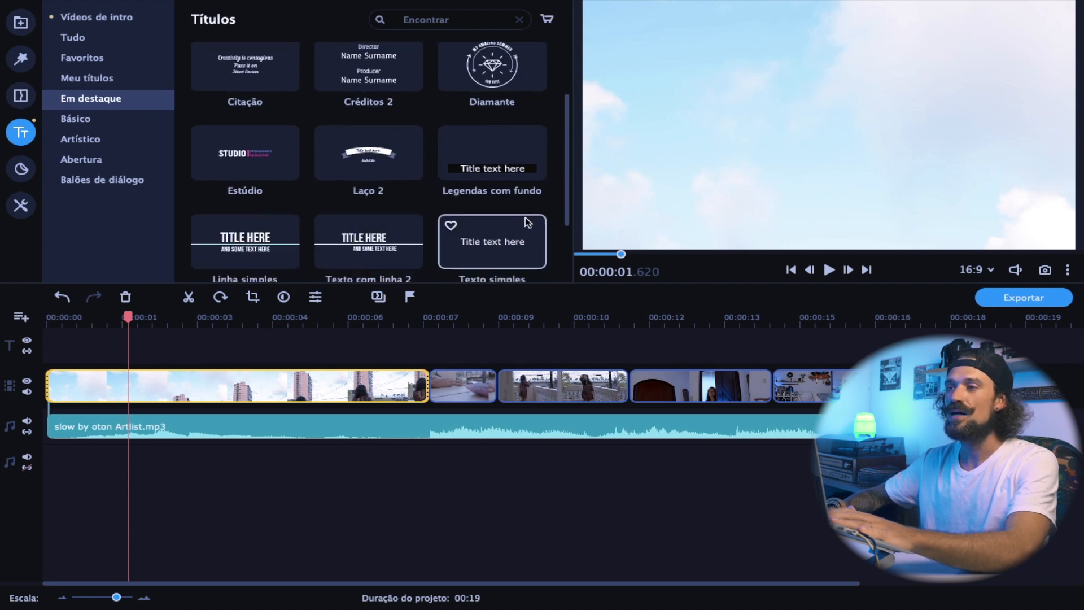
scroll(528, 223, down, 1)
scroll(444, 212, up, 4)
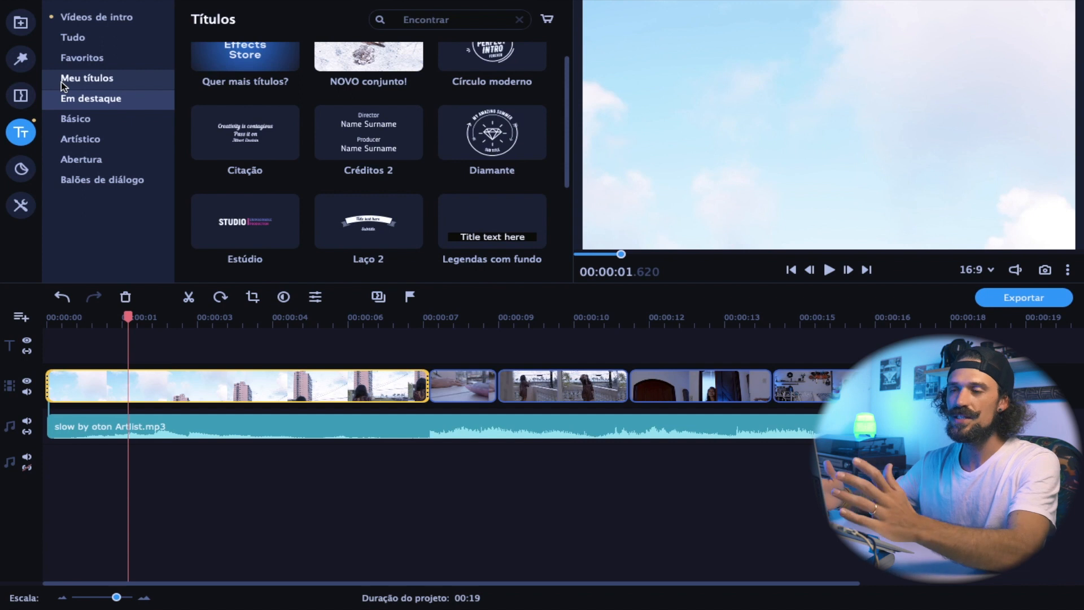
- Preview the automatic colour adjustments Contraste automático, Saturação automática and Proporção branco auto on the sample image
click(21, 205)
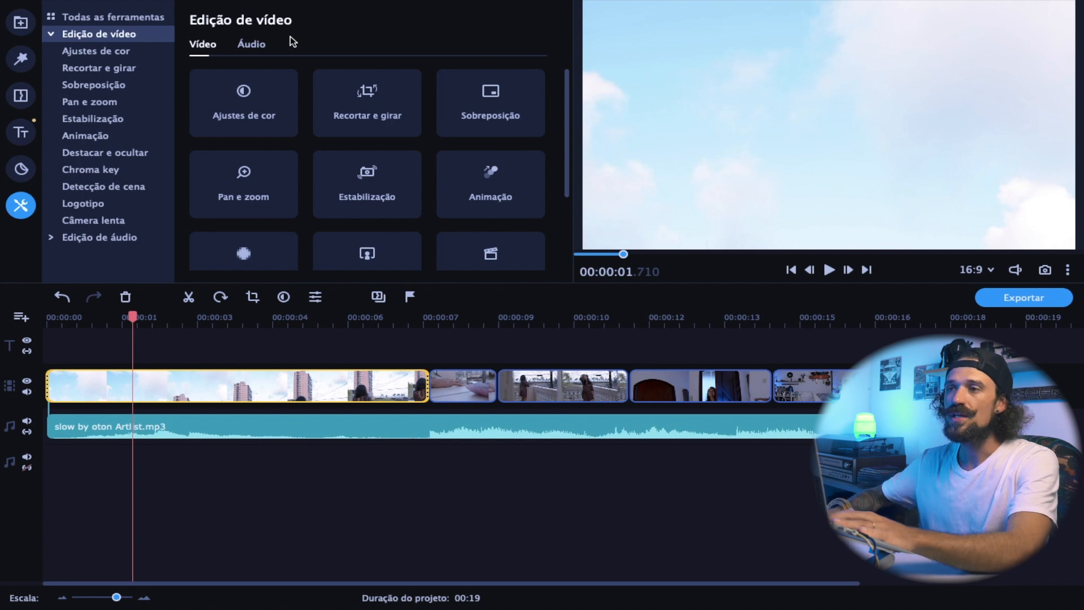
click(246, 117)
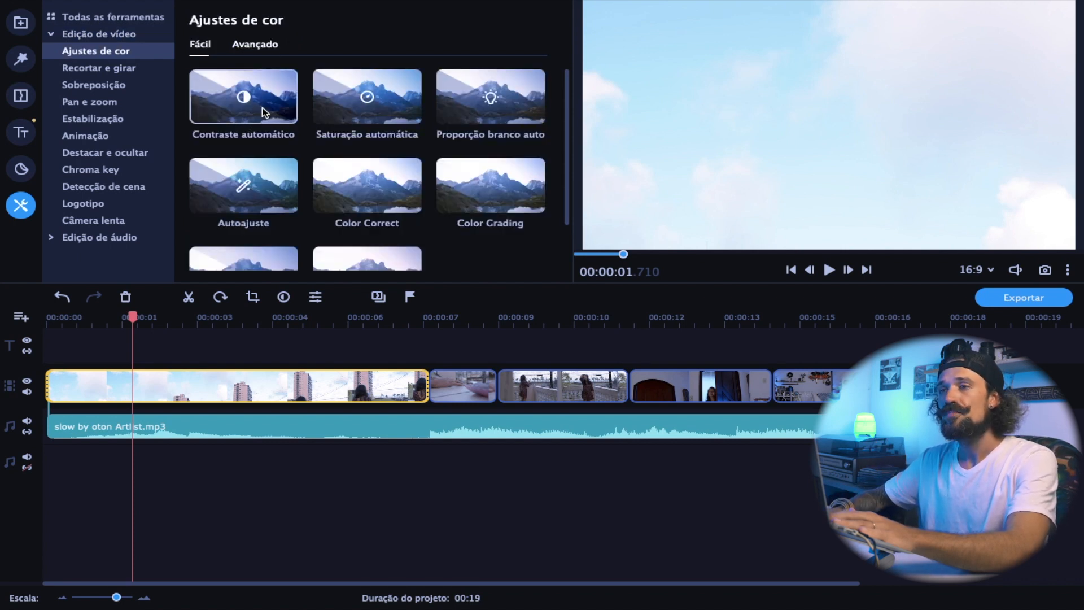
click(276, 111)
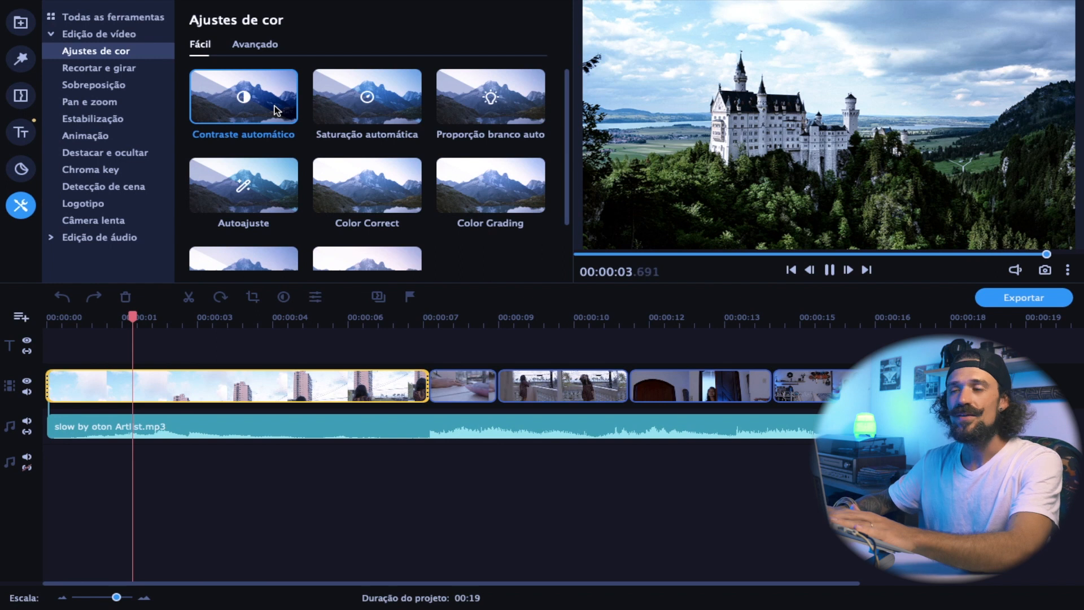
click(330, 108)
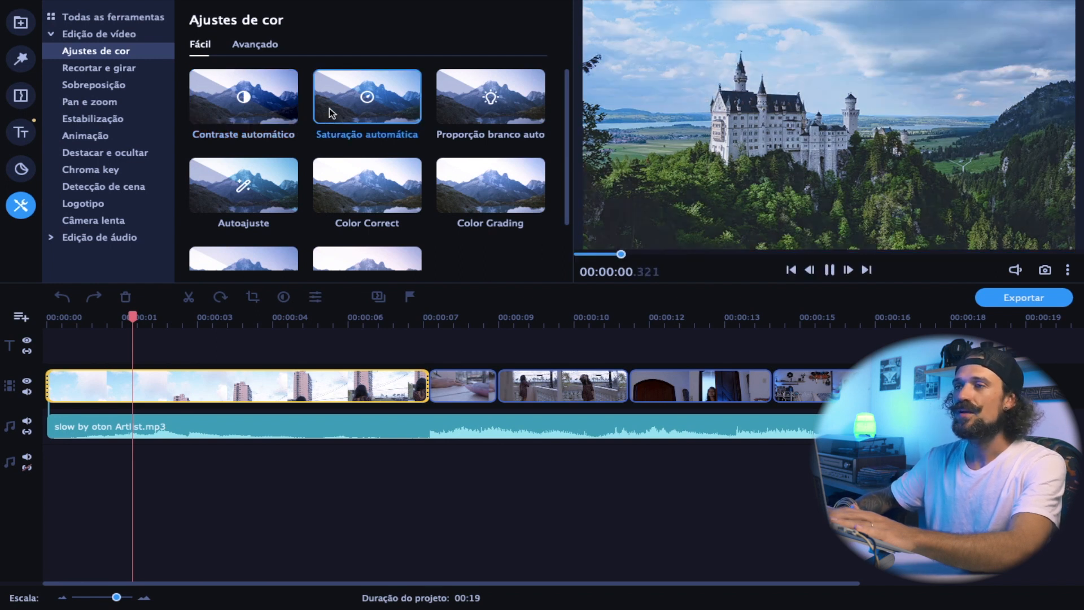
click(480, 120)
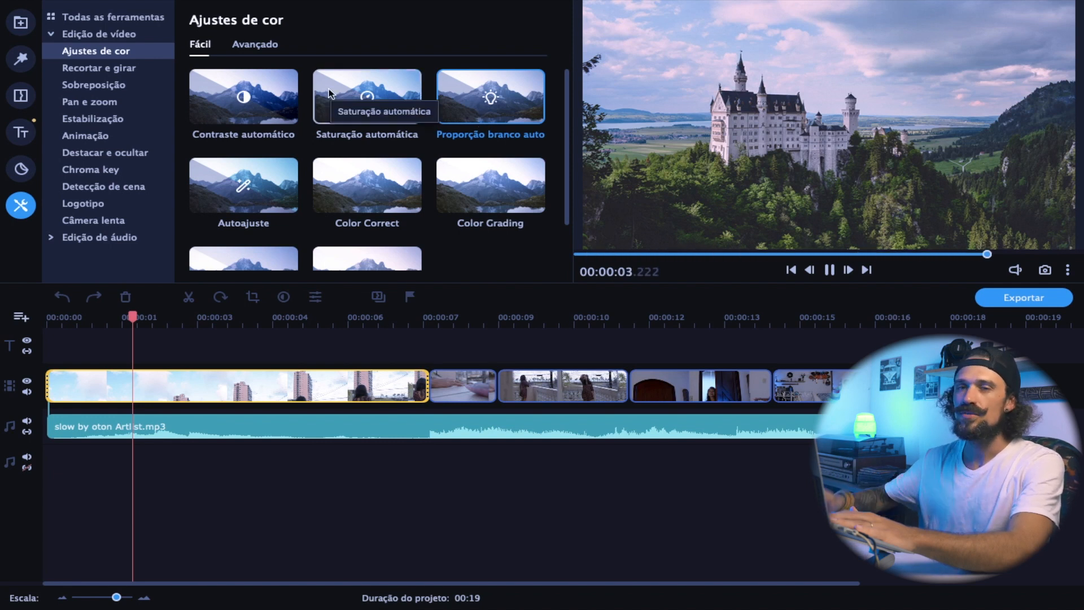
- Set the first clip's white balance in the advanced colour adjustments by sampling the white sky at 00:00:05.910
click(267, 51)
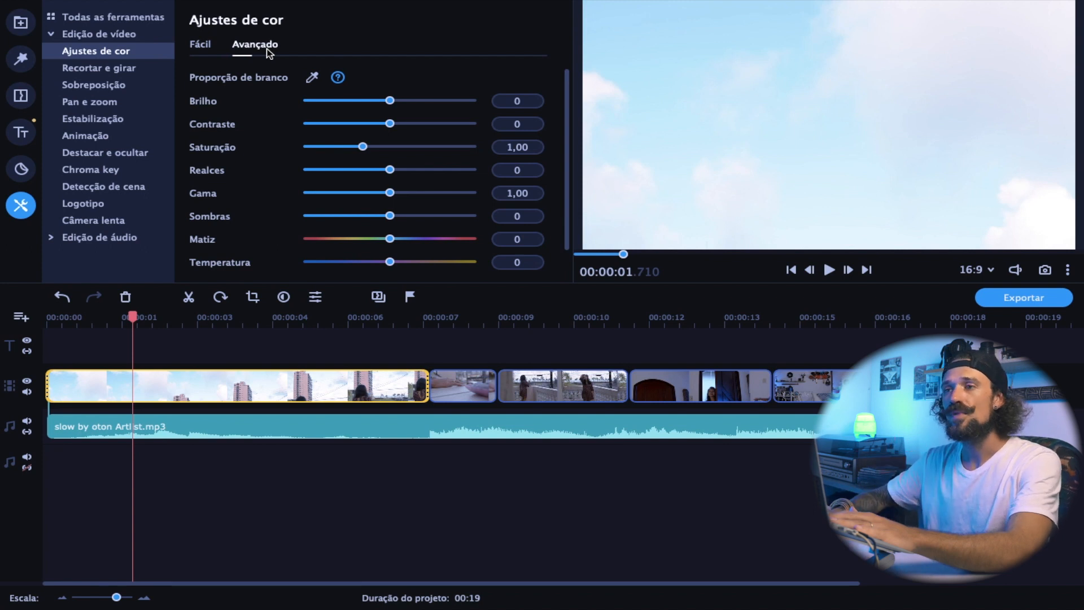
drag(133, 317, 343, 317)
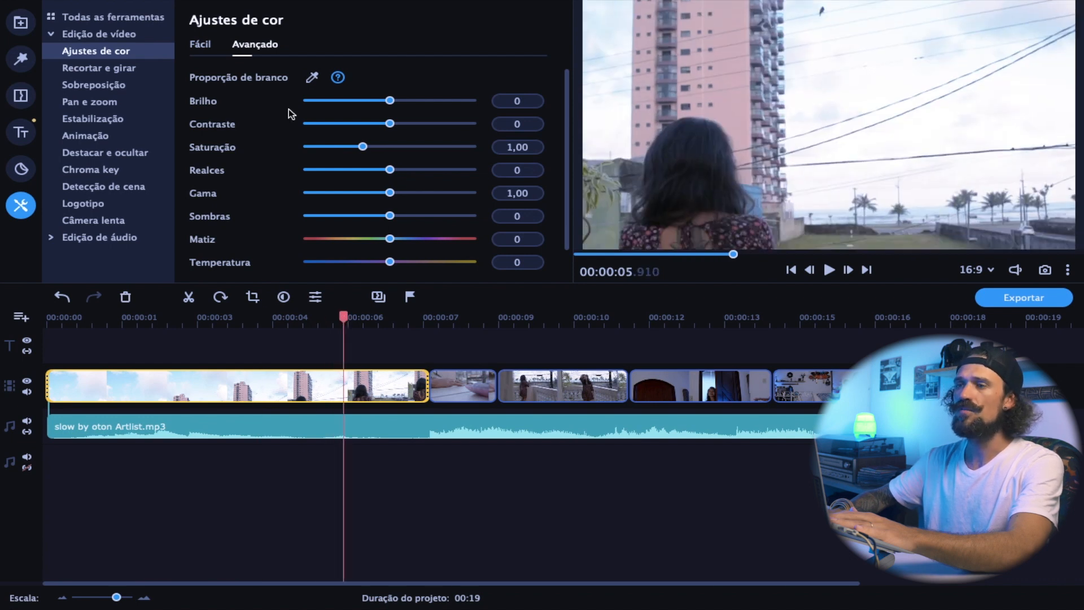
click(312, 78)
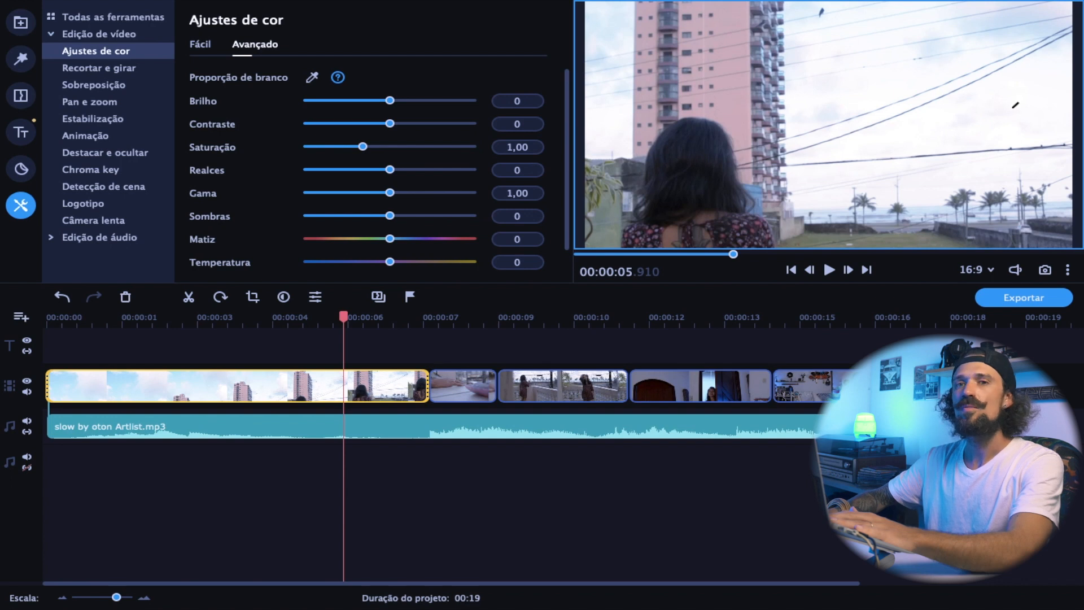
click(1014, 106)
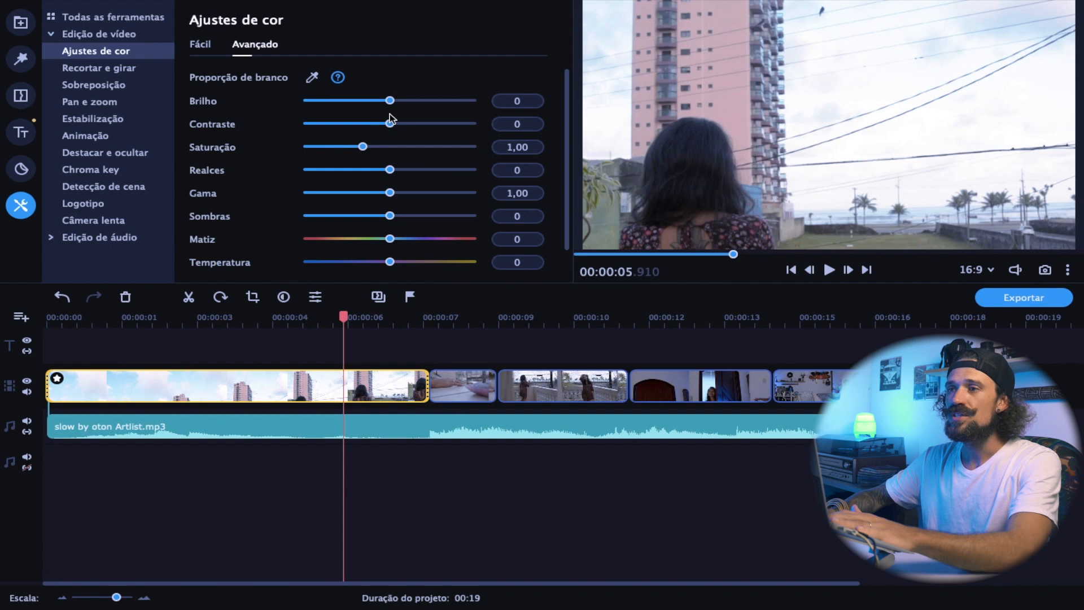
- Adjust the first clip's colours to Contraste -24, Saturação 1,44, Realces -13 and Temperatura -2
drag(391, 121, 388, 147)
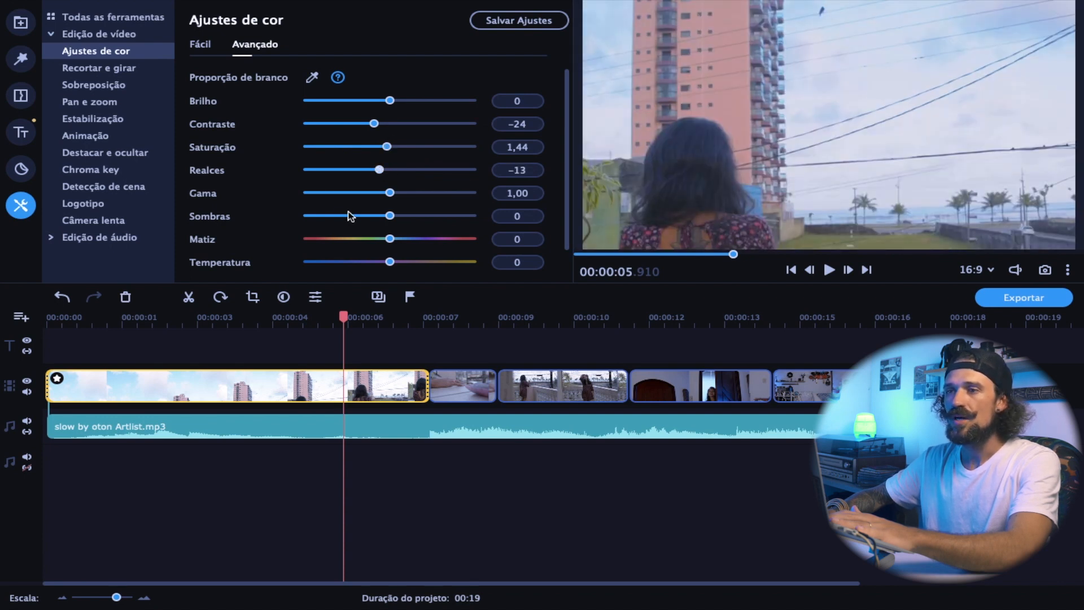
scroll(347, 185, down, 1)
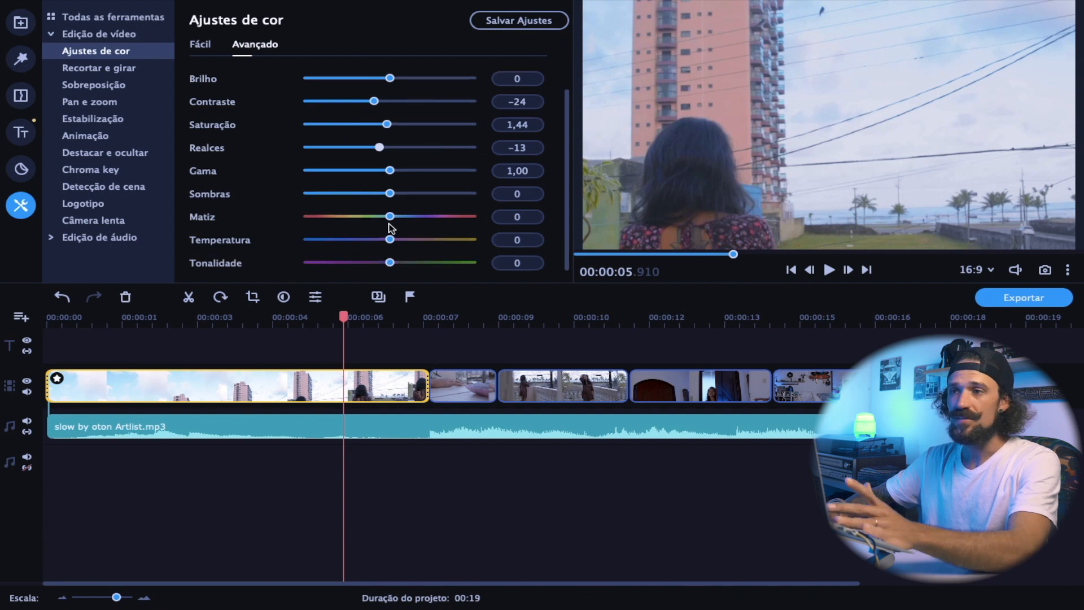
drag(389, 239, 396, 239)
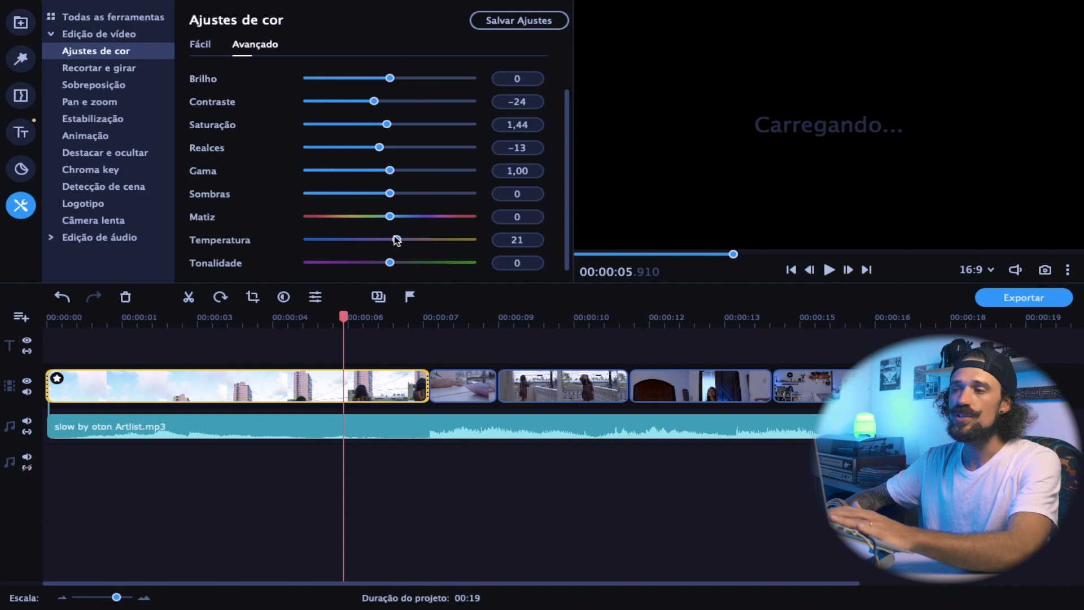
drag(397, 240, 389, 239)
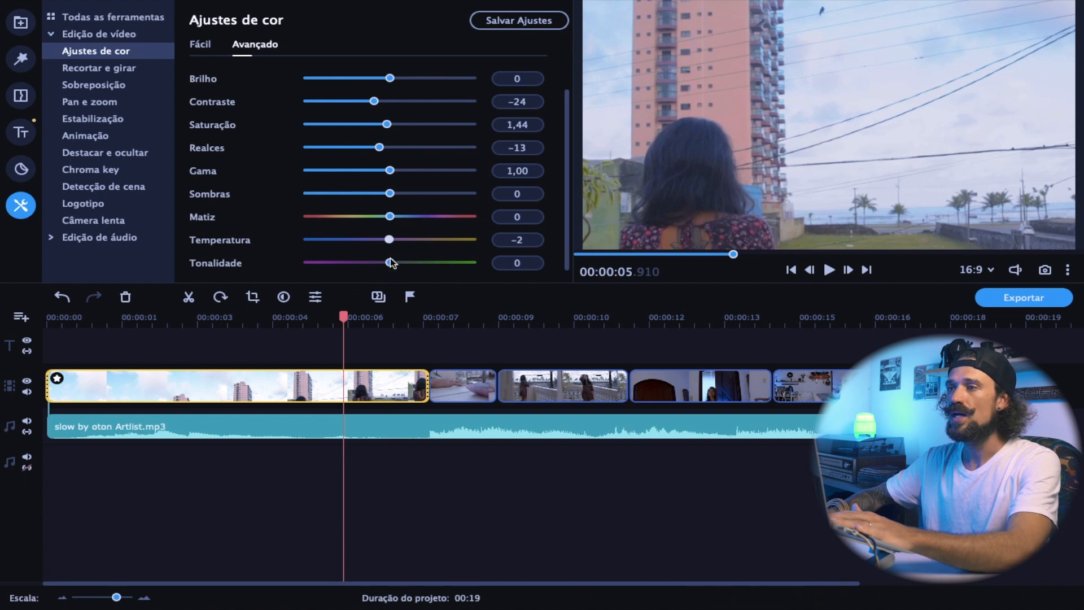
click(353, 387)
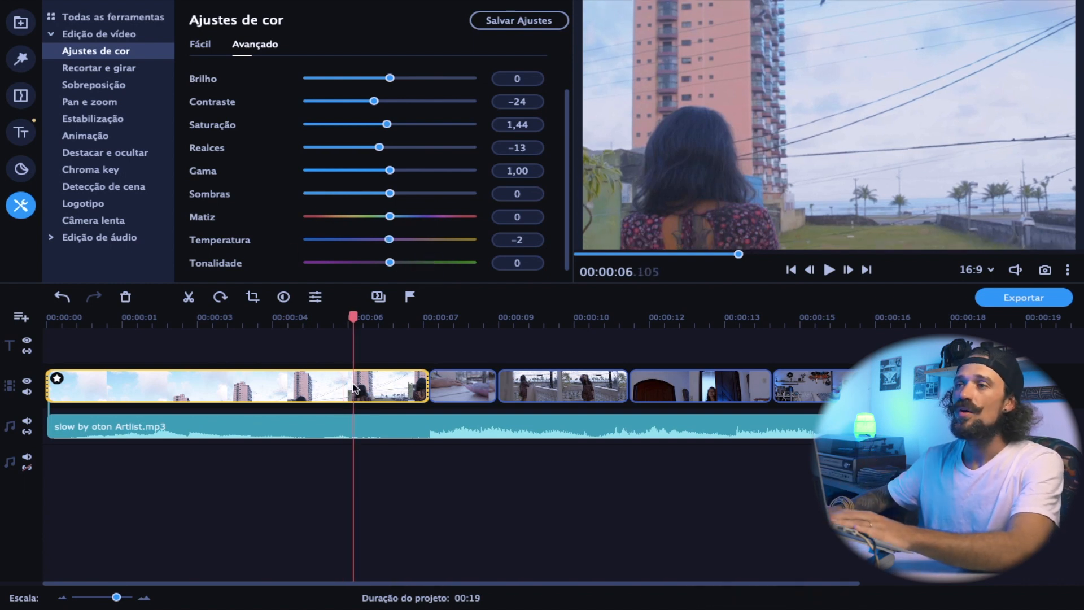
- Save the first clip's colour adjustments as a preset named Meus Ajustes 01
click(504, 21)
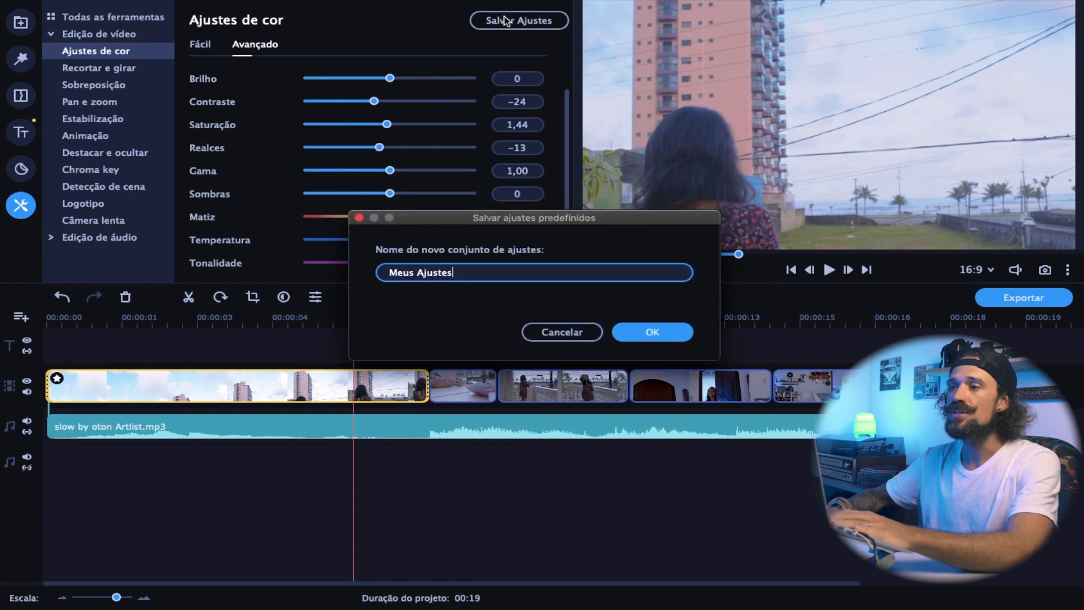
drag(491, 269, 267, 260)
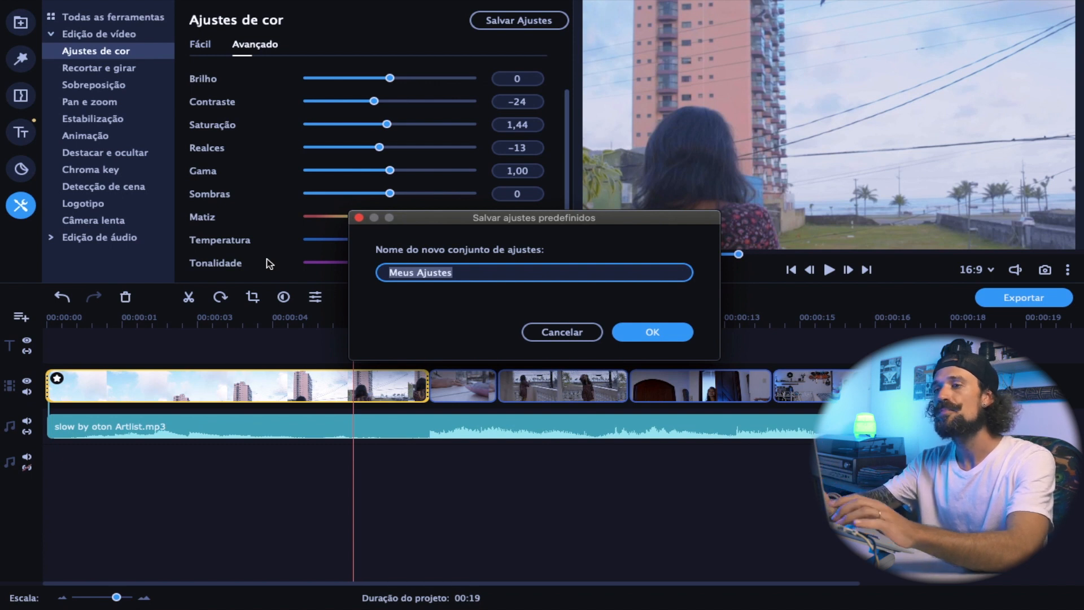
key(Right)
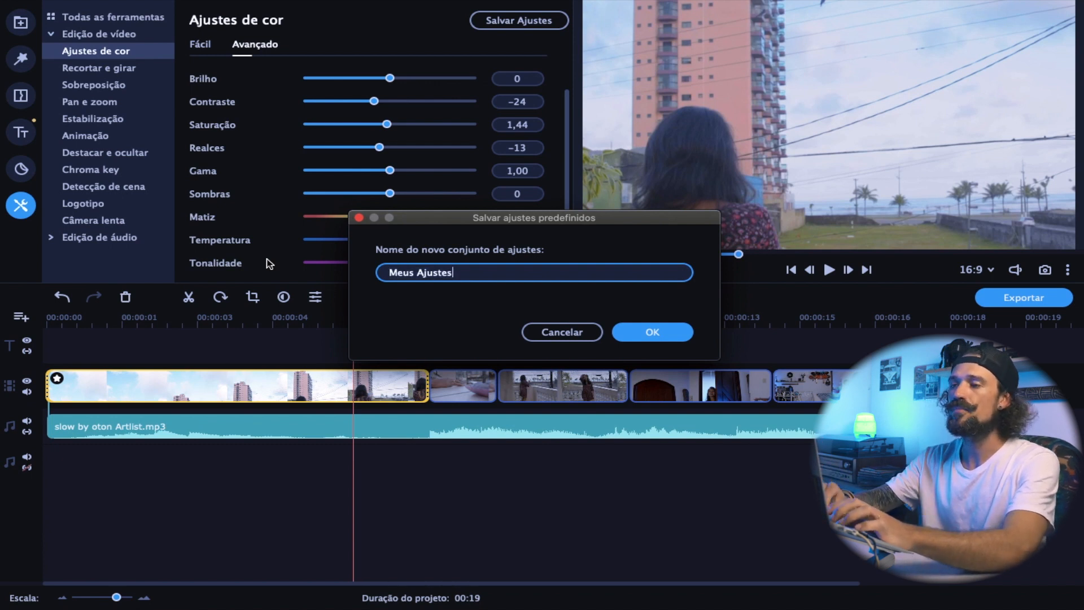
text(01)
key(Return)
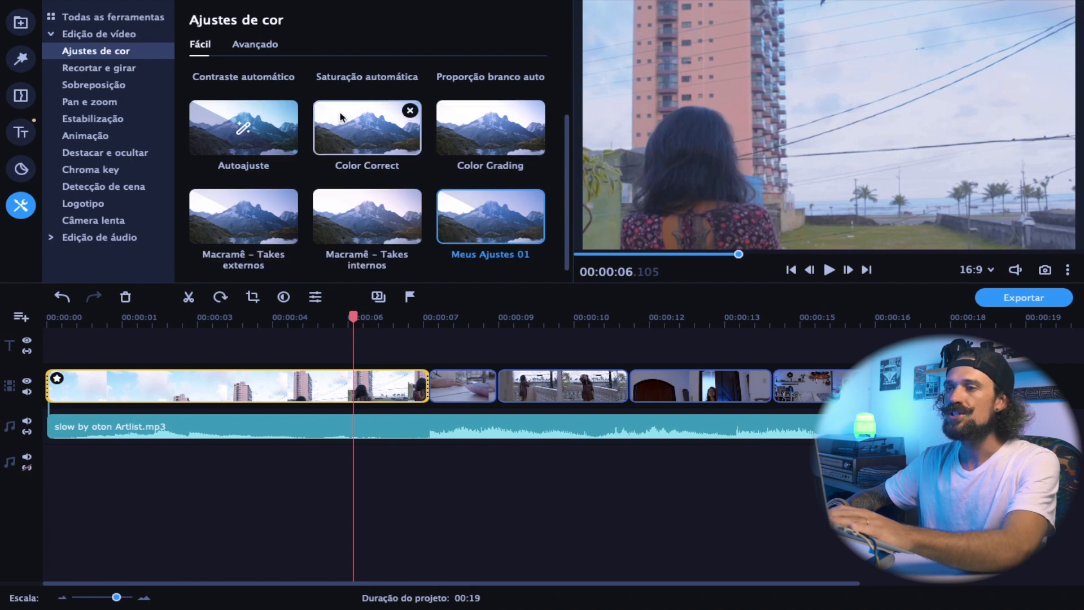
- Apply the Meus Ajustes 01 preset to the second clip, DSC_0205.MOV, and view it around 00:00:08.010
drag(480, 243, 466, 374)
click(446, 326)
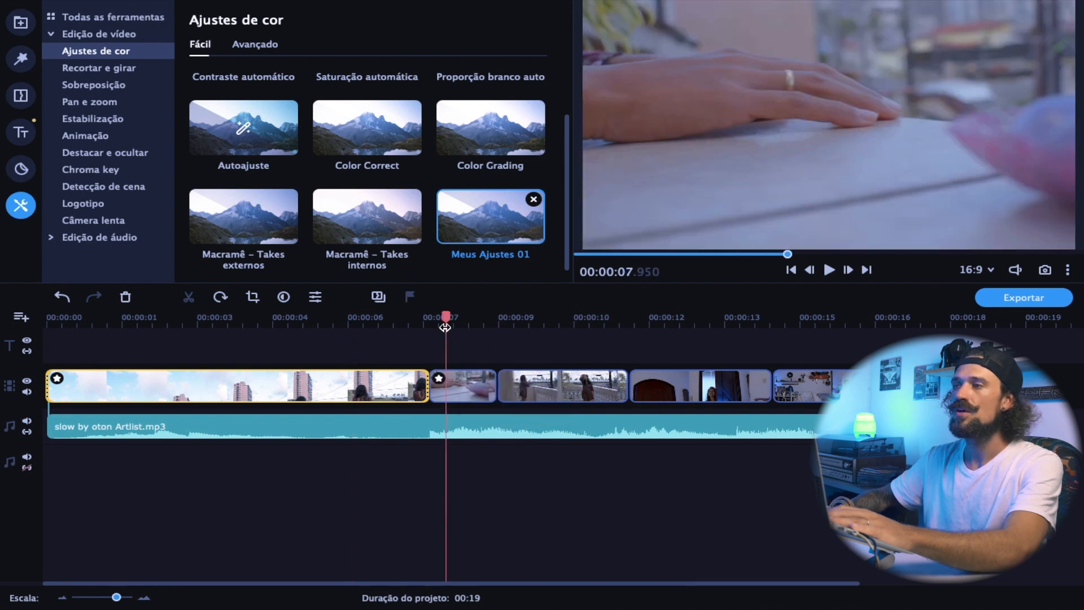
click(449, 396)
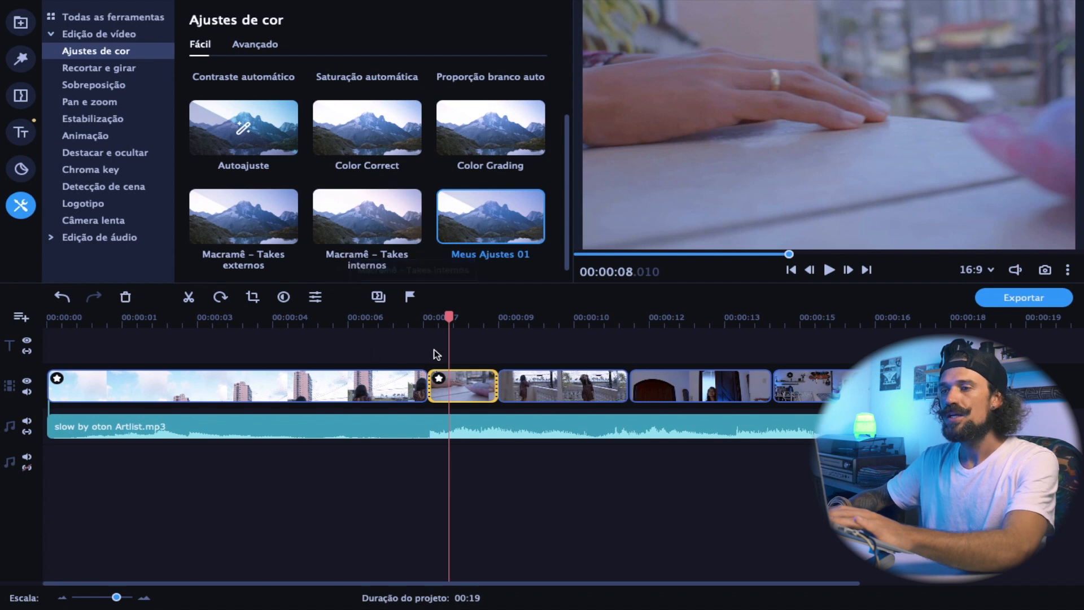
- Open the effects list of the second clip and go to the settings of its Meus Ajustes 01 adjustment
mouse_move(446, 385)
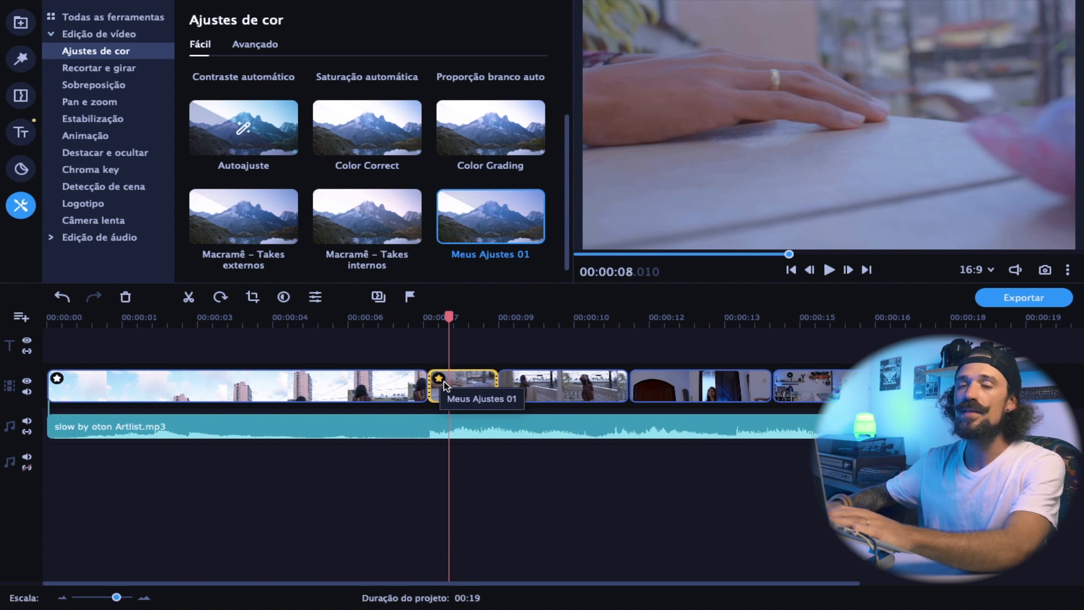
click(439, 381)
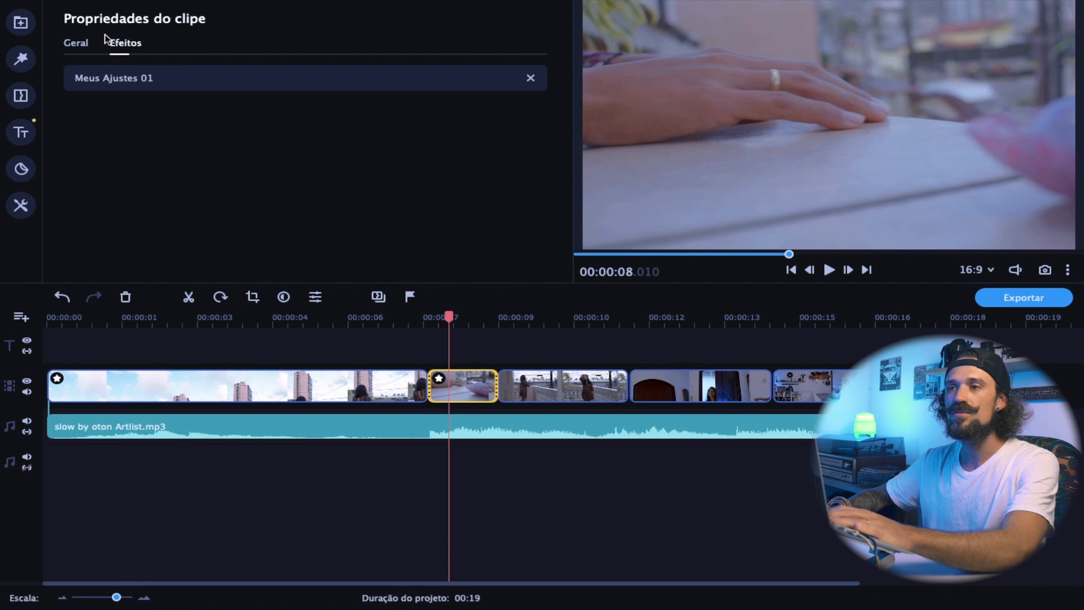
click(110, 77)
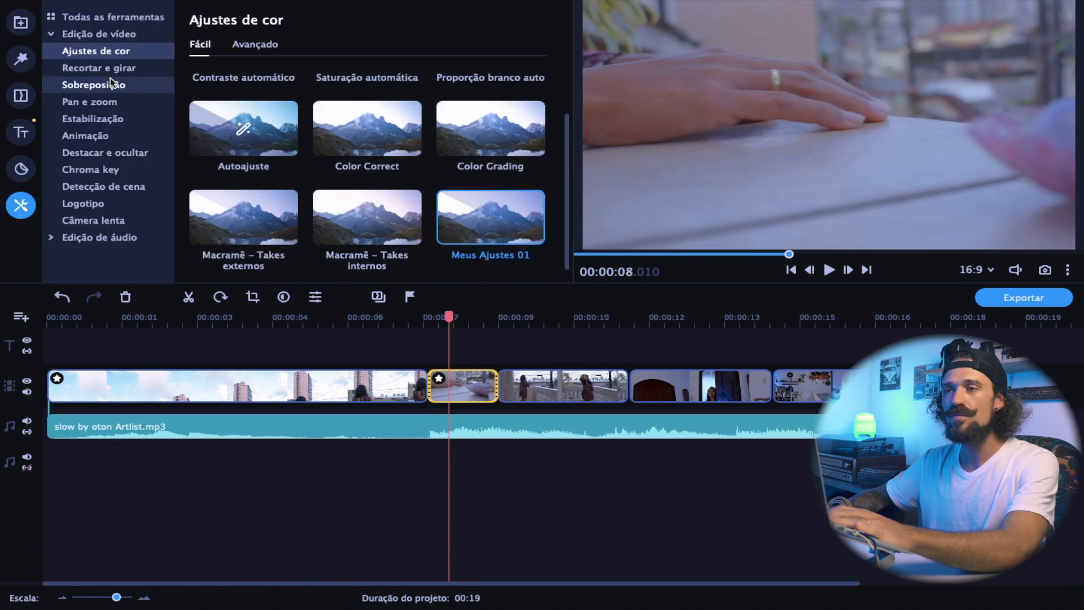
- Reset the second clip's Contraste to 0 in its advanced colour adjustments and check another frame around 00:00:08.250
click(240, 50)
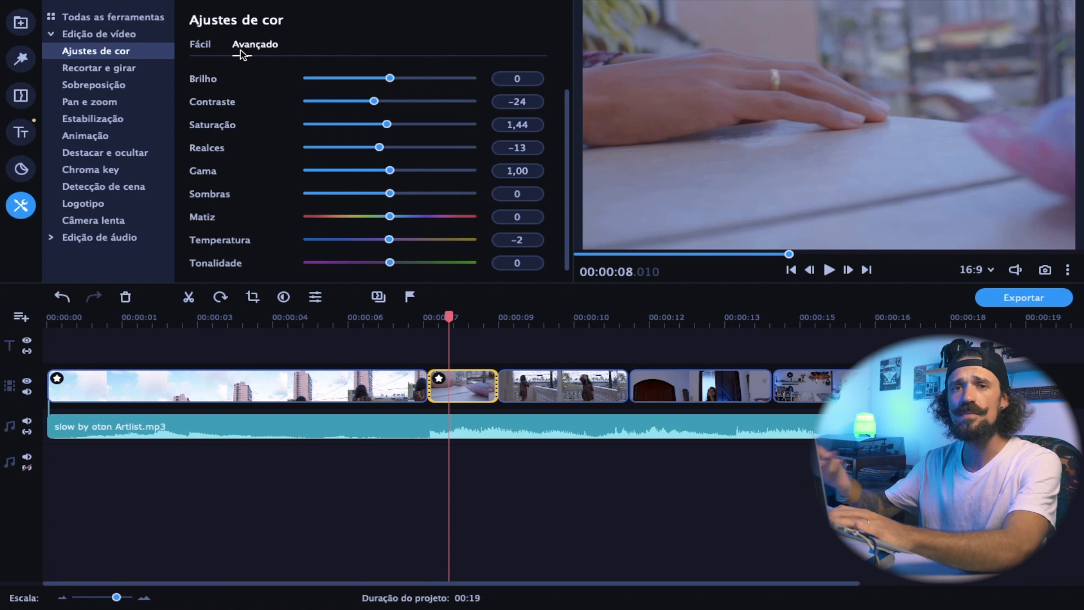
click(209, 51)
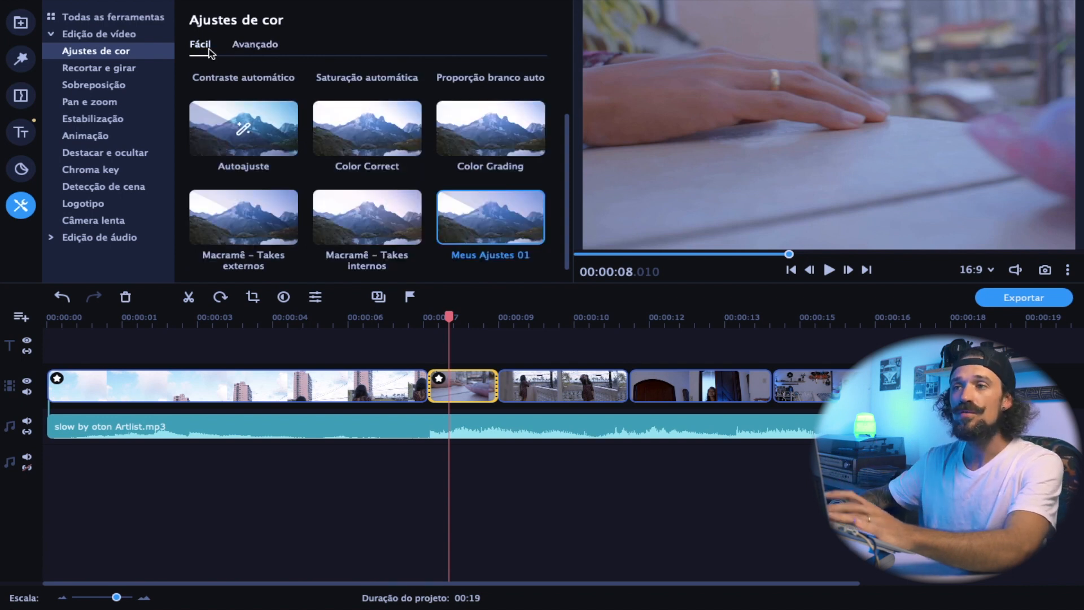
click(231, 46)
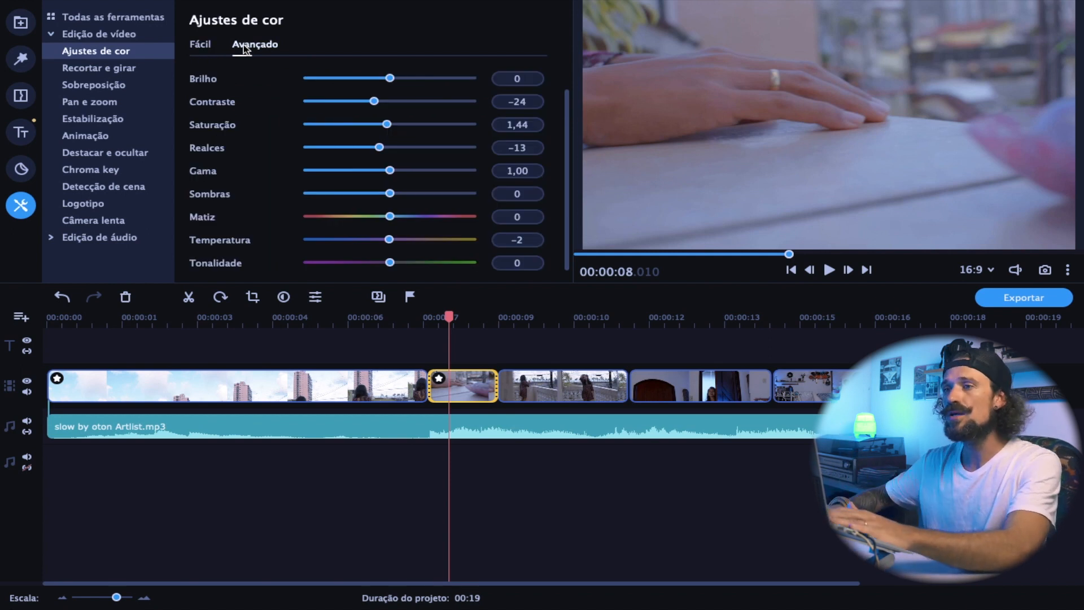
drag(374, 102, 389, 105)
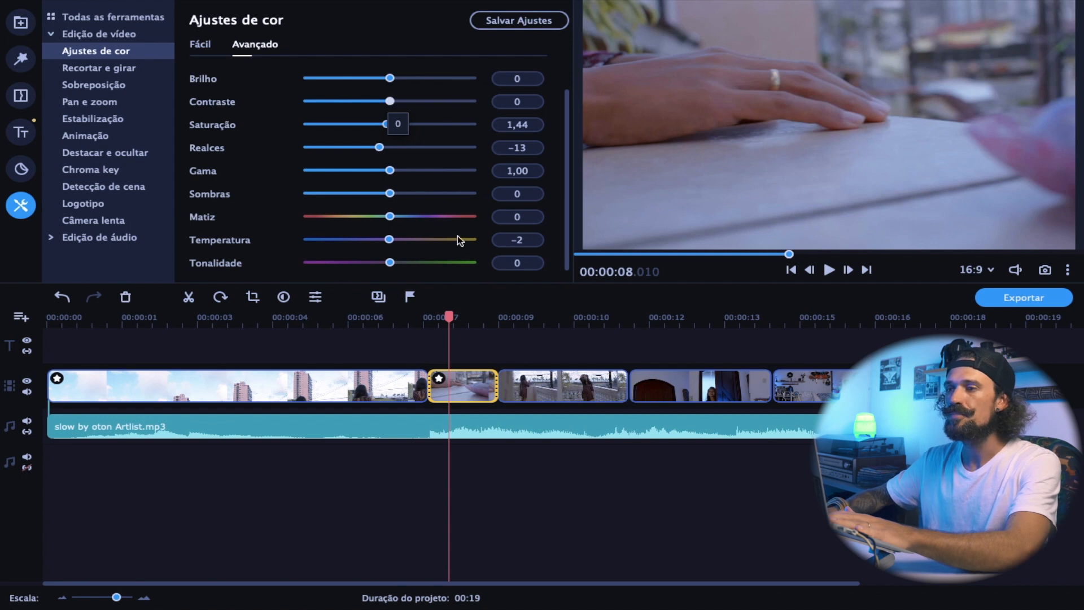
click(460, 384)
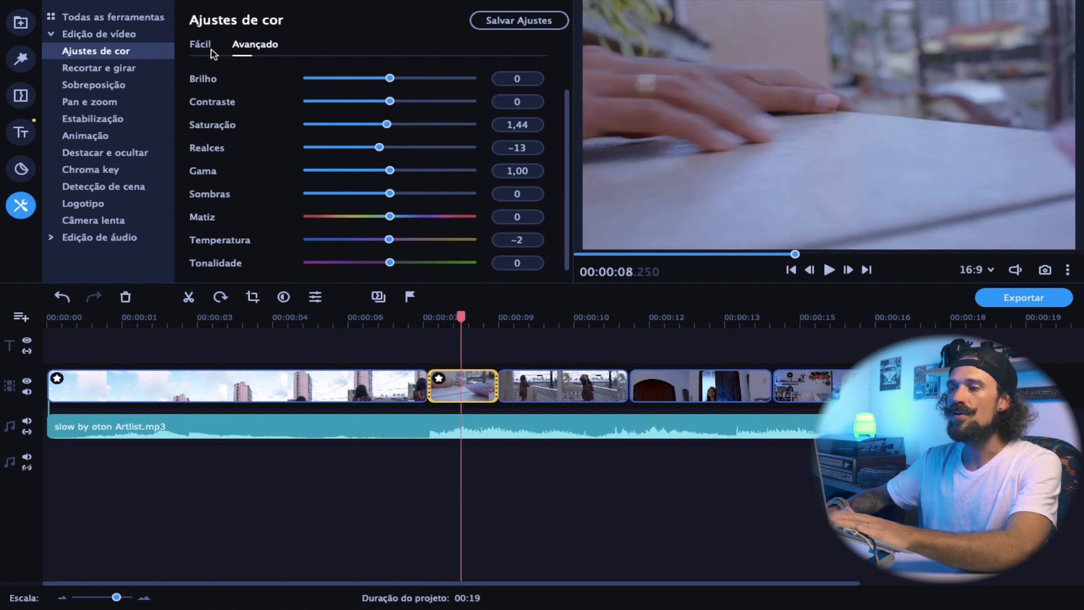
- Apply the Meus Ajustes 01 preset to the third, fourth and fifth clips and return the playhead towards the beginning
click(546, 395)
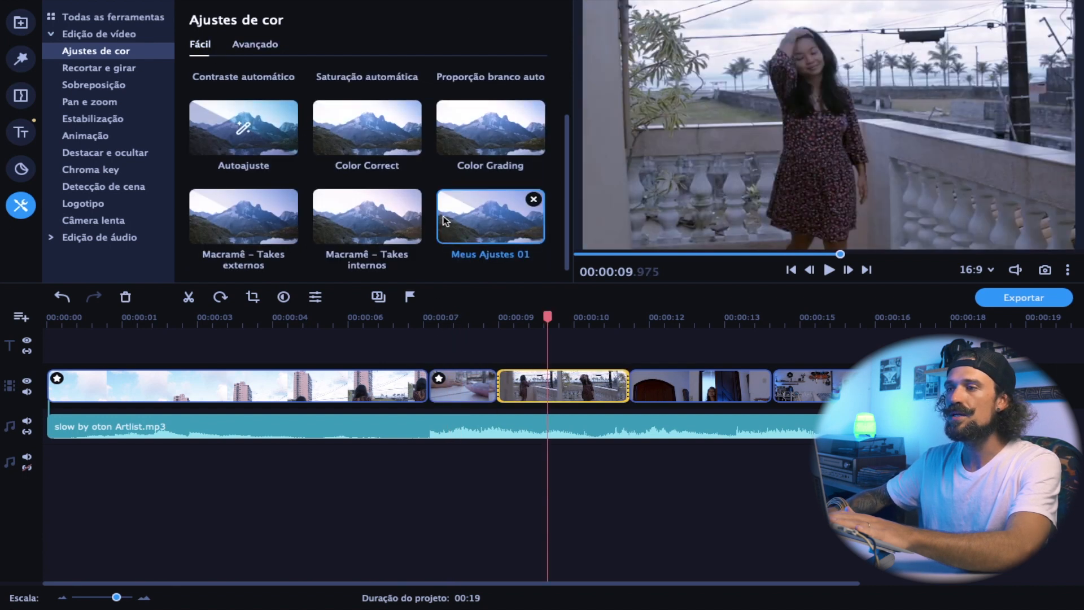
drag(512, 228, 549, 379)
drag(507, 233, 681, 388)
drag(512, 209, 797, 383)
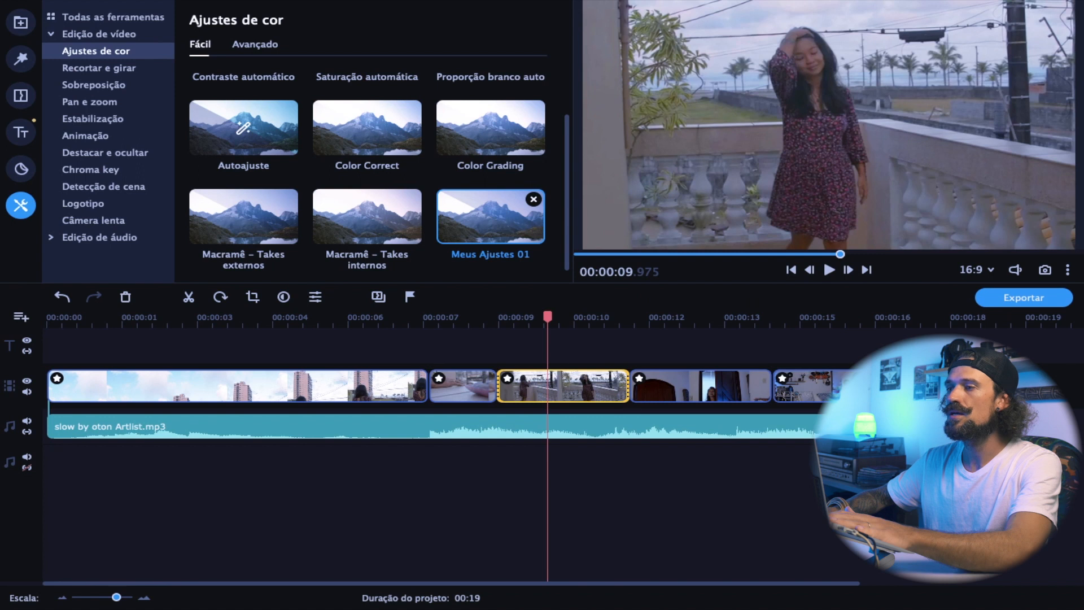
drag(548, 317, 2, 318)
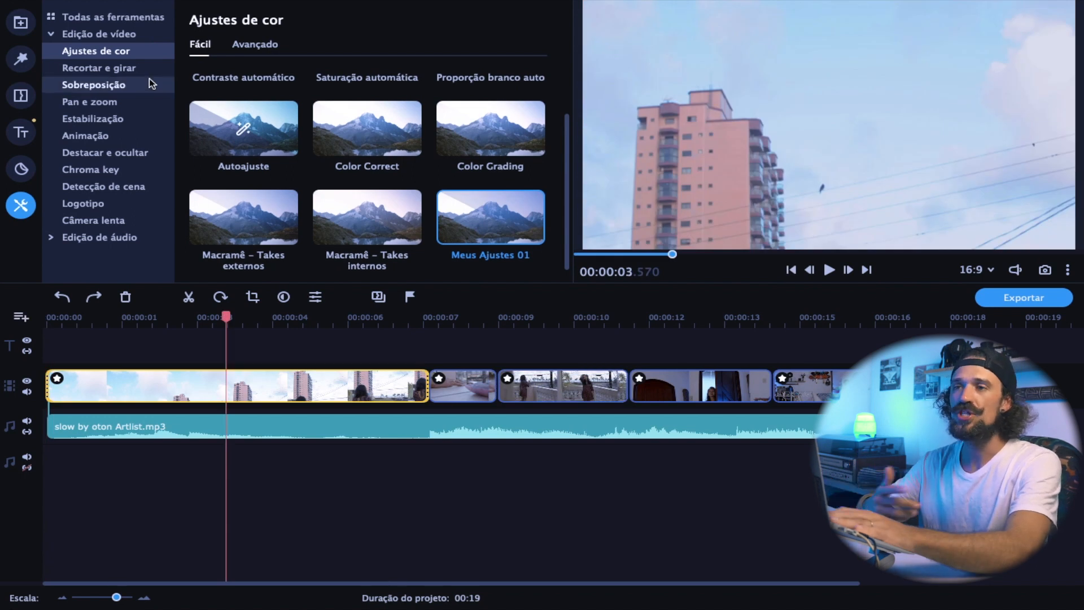
- Level the first clip by -1,0° with Recortar e girar and apply the rotation
click(122, 69)
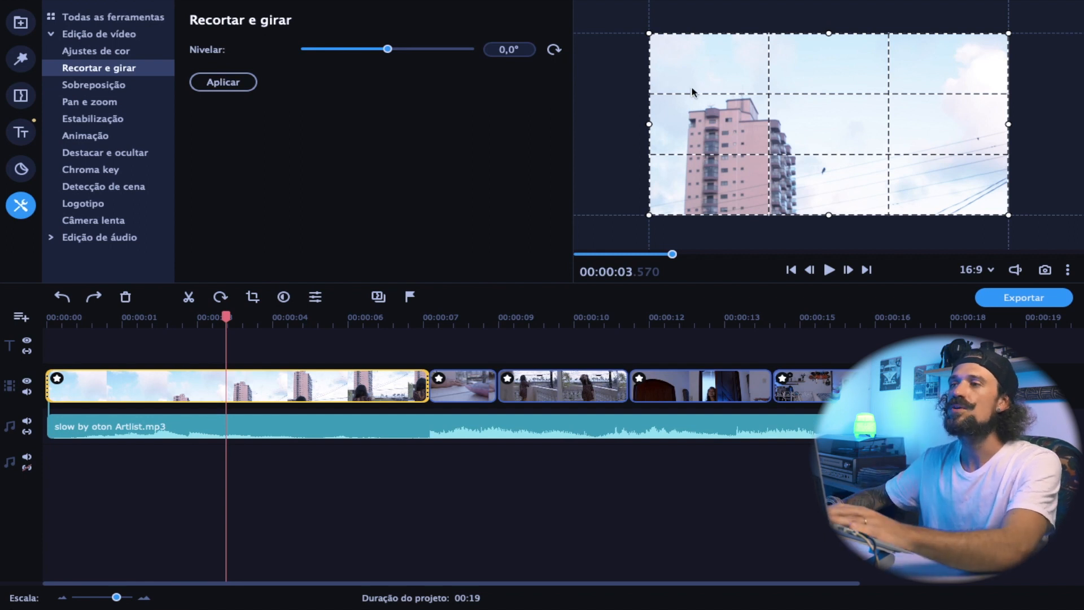
click(509, 49)
text(-0,5)
key(Return)
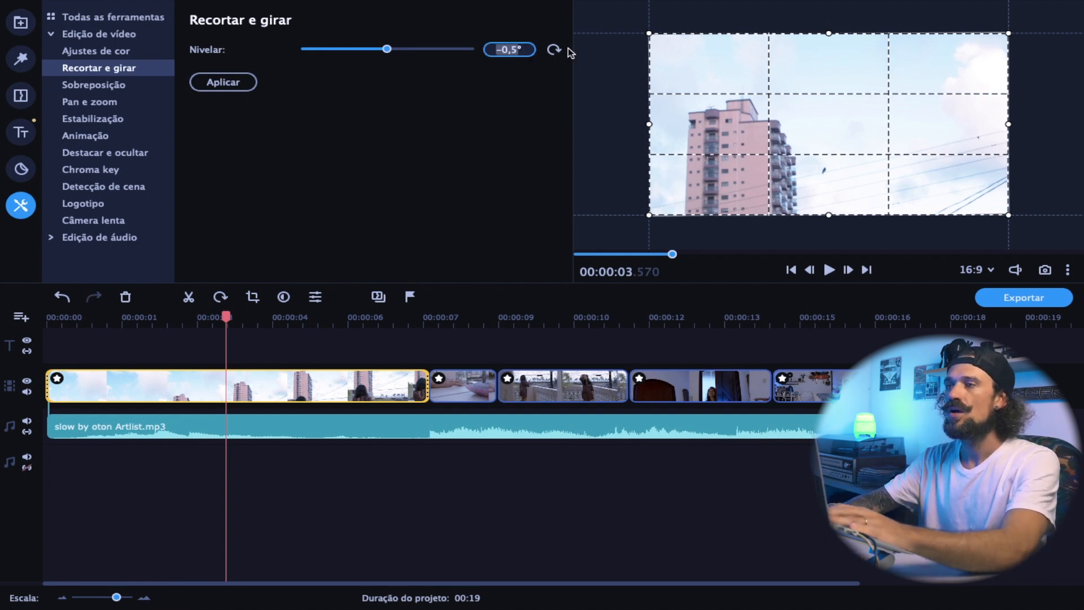
key(Down)
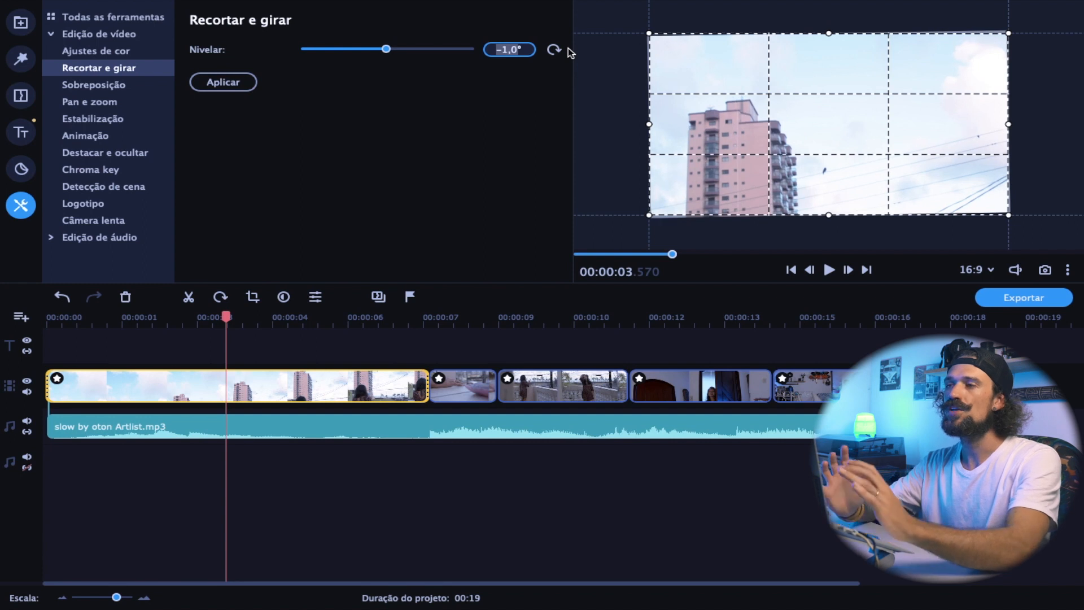
click(238, 83)
click(121, 67)
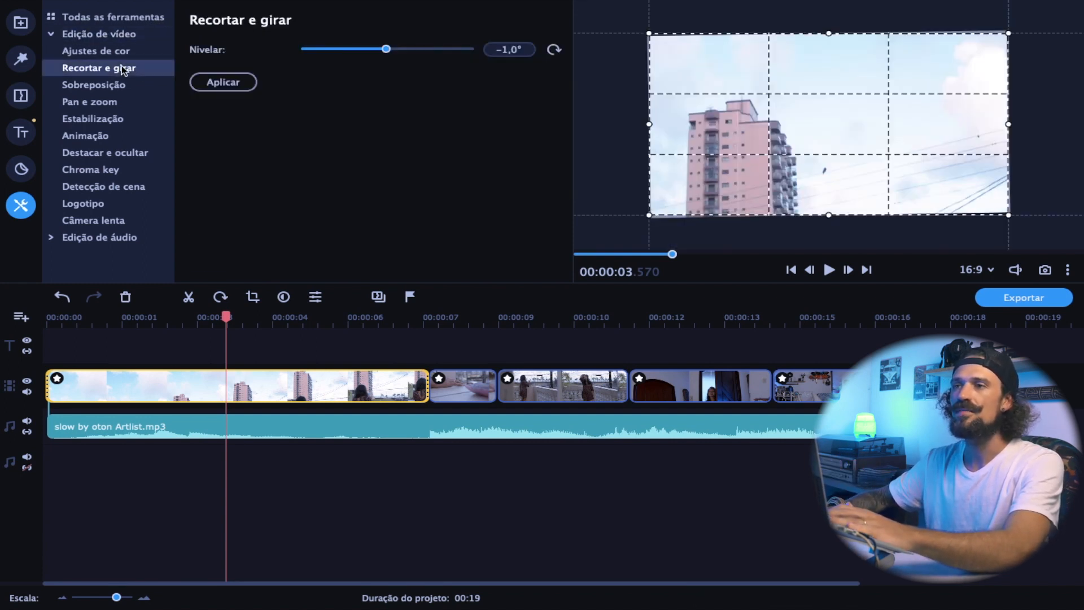
click(113, 91)
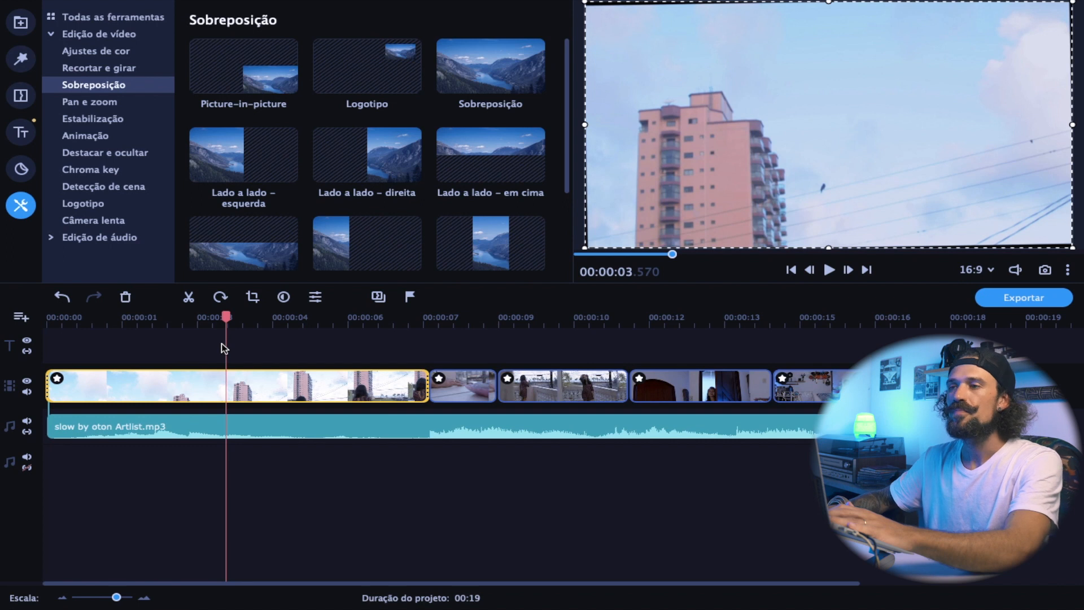
scroll(223, 347, right, 2)
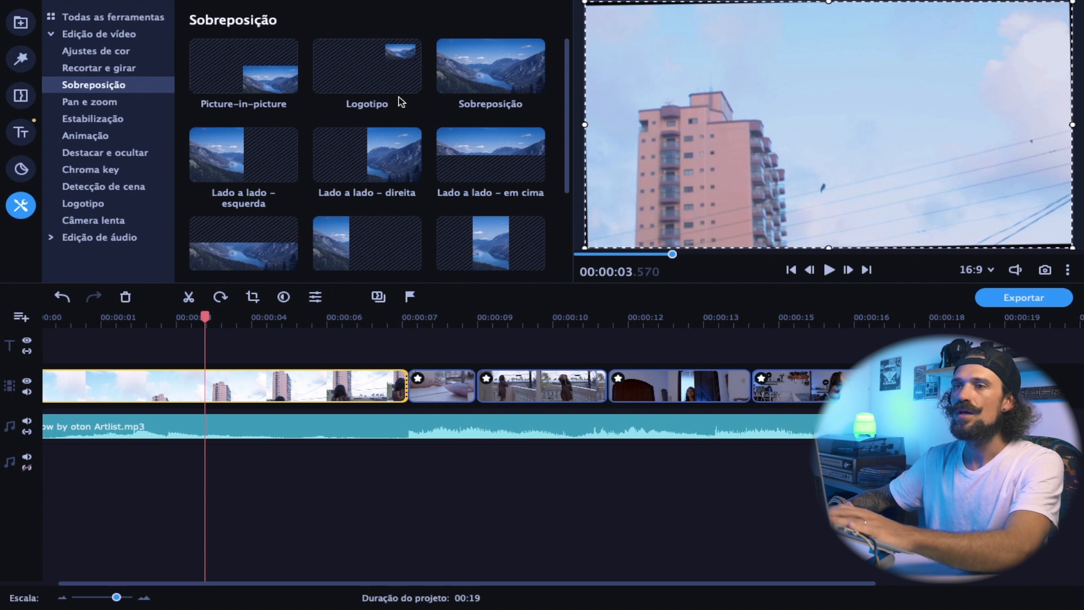
- Add the Zoom – ampliar effect to the first clip and enlarge its target frame to include most of the woman and the building
click(136, 101)
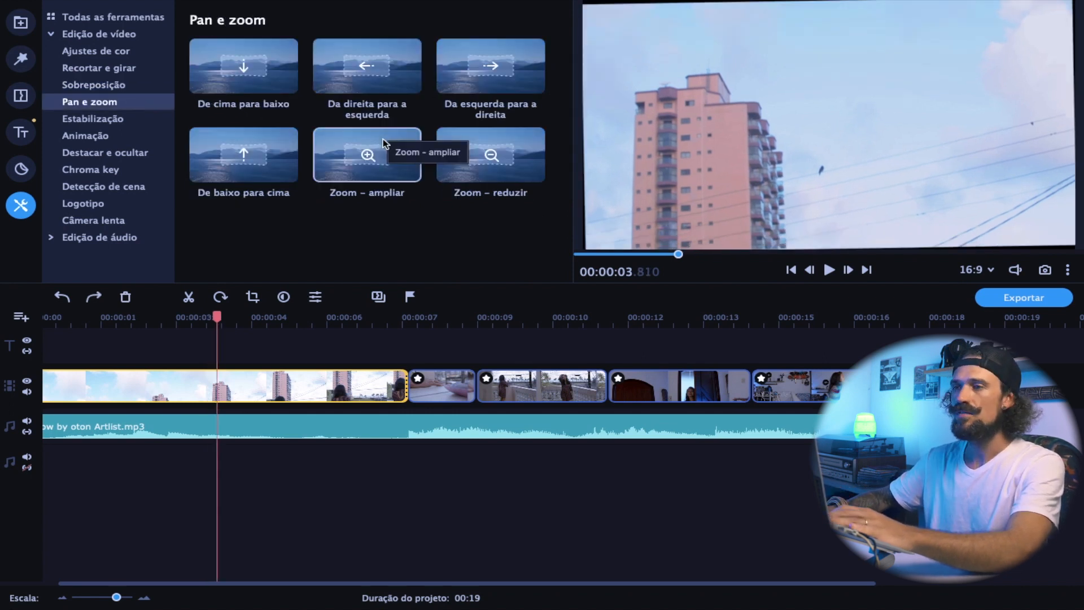
drag(386, 141, 249, 371)
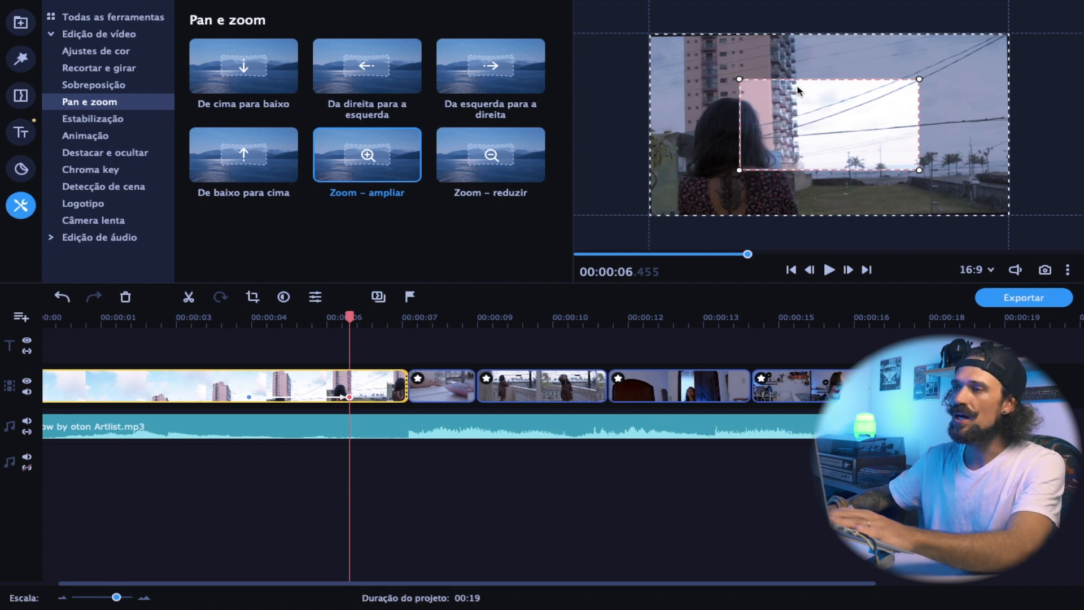
drag(741, 169, 696, 193)
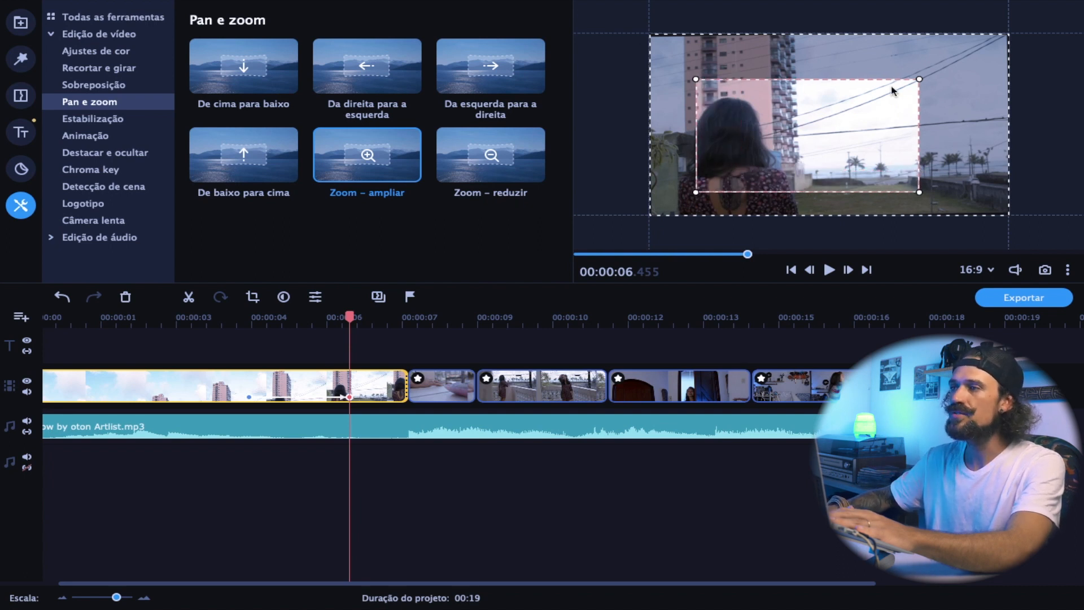
drag(920, 79, 973, 51)
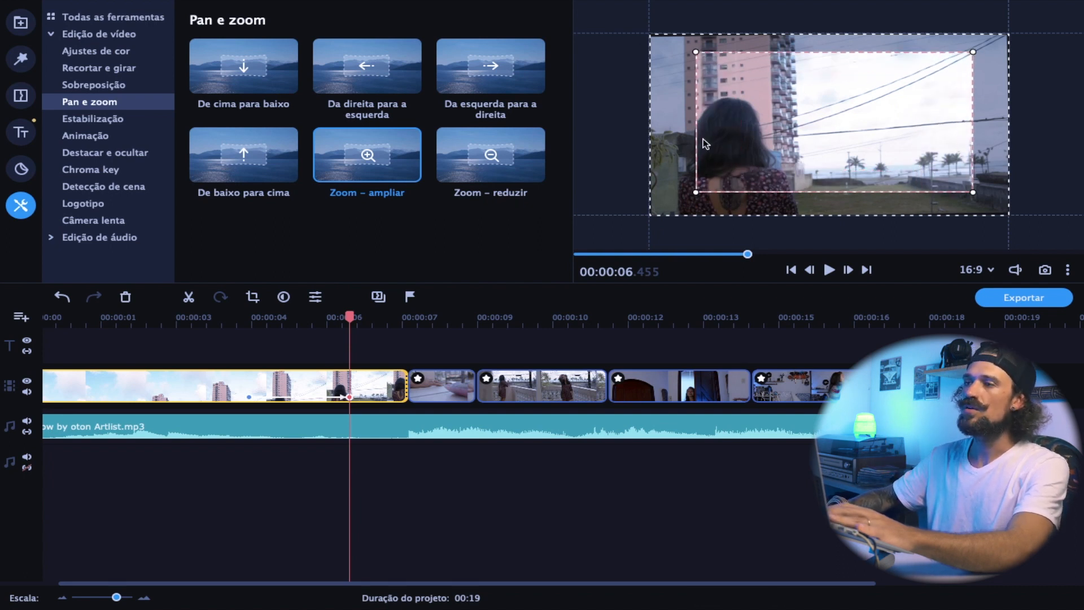
drag(696, 192, 682, 195)
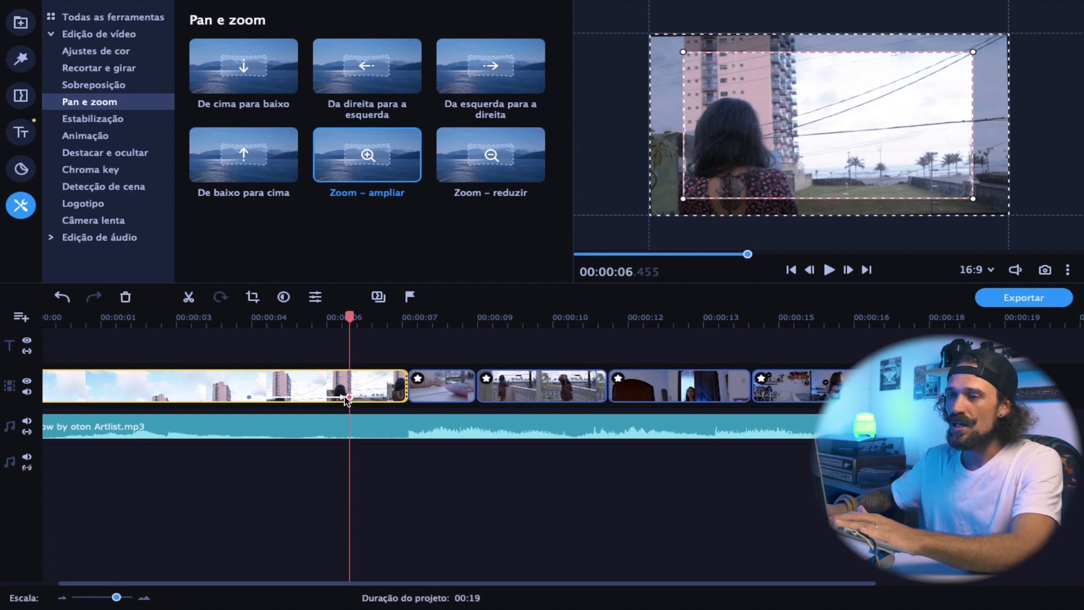
- Stretch the zoom effect across the whole first clip, from its start to its end, and play it back
drag(347, 400, 408, 397)
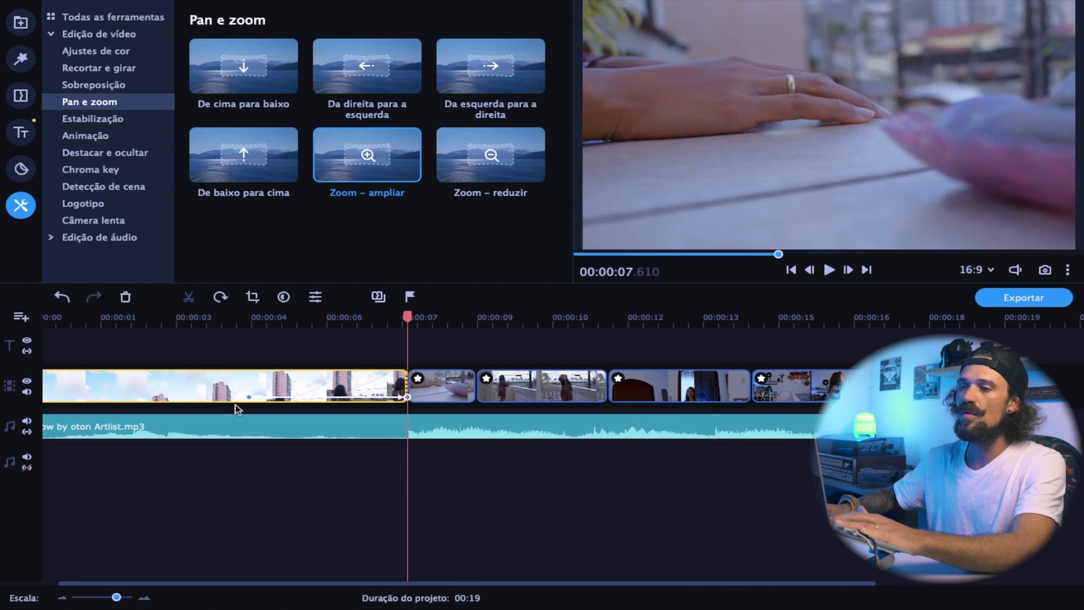
drag(250, 397, 17, 387)
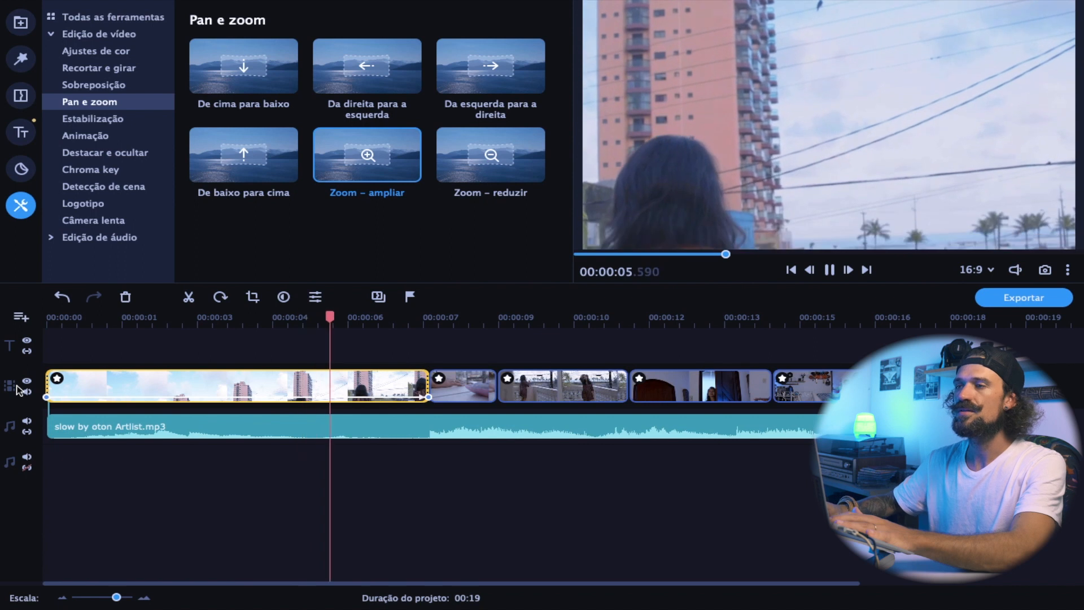
key(space)
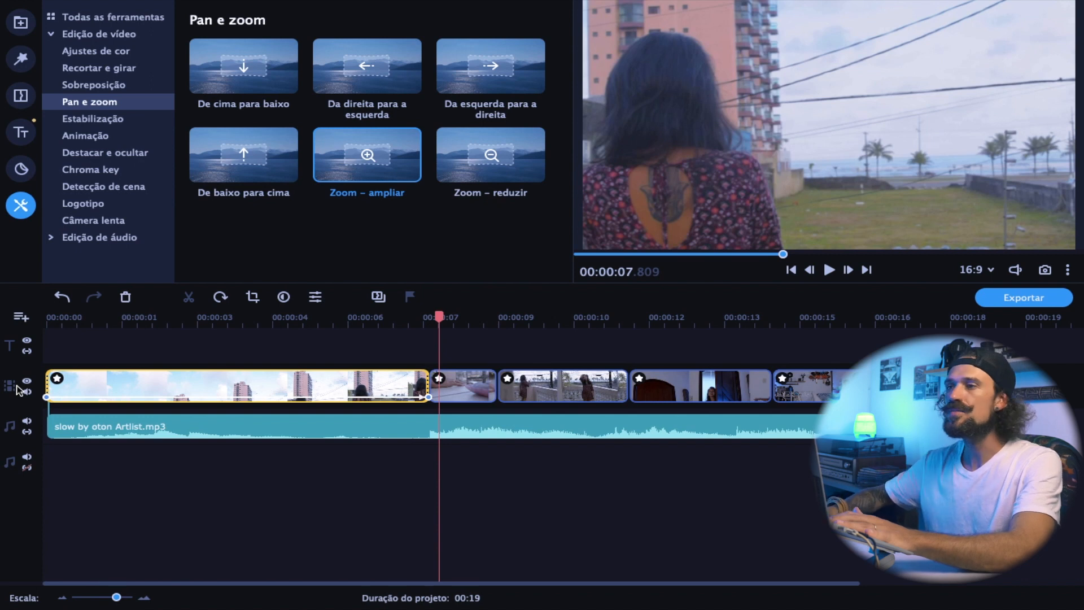
- Preview the animation presets, including Para a direita, Deslizar →, Deslizar ↓ and Descer, and look at the Chroma key settings
click(113, 120)
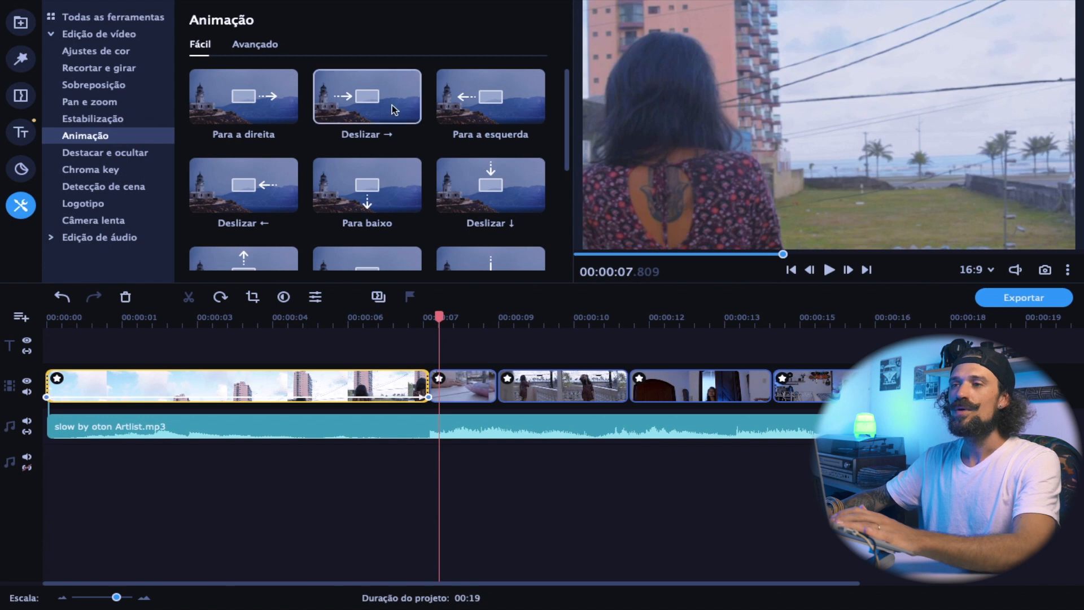
click(270, 106)
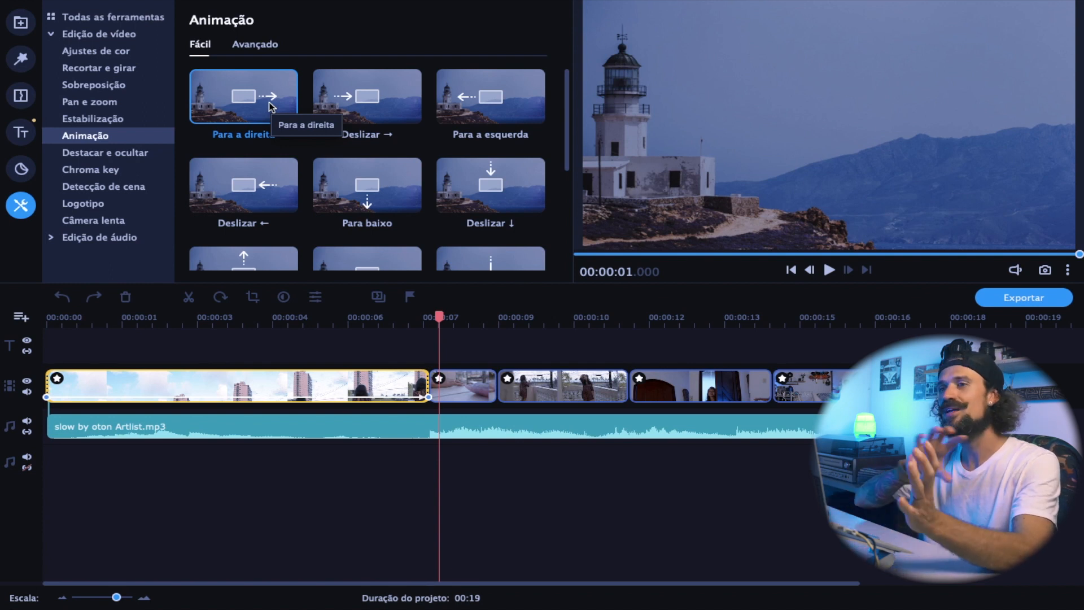
scroll(271, 107, down, 2)
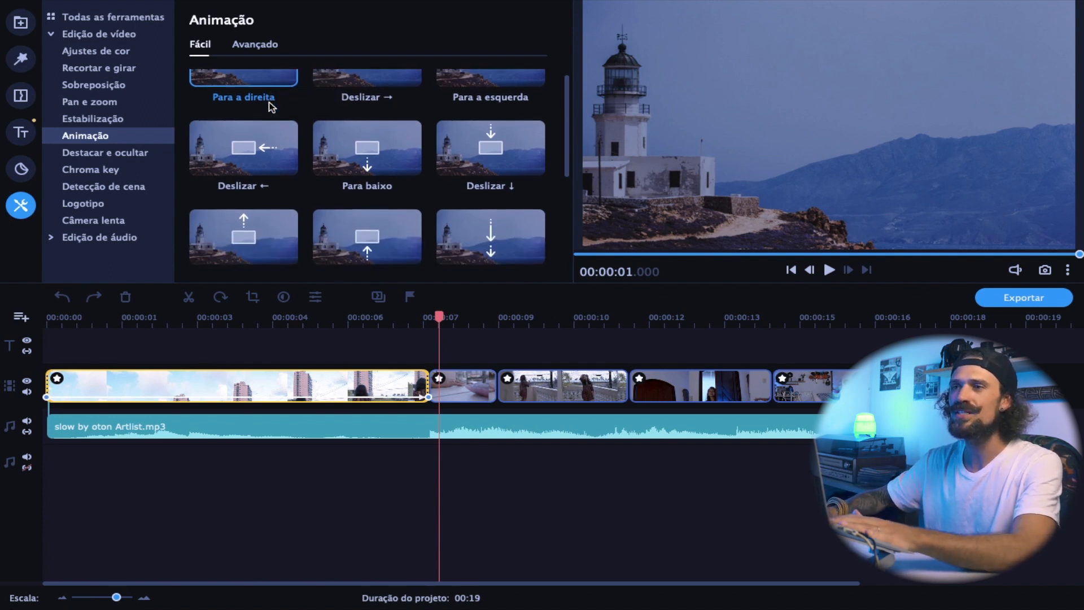
scroll(280, 121, up, 2)
click(351, 107)
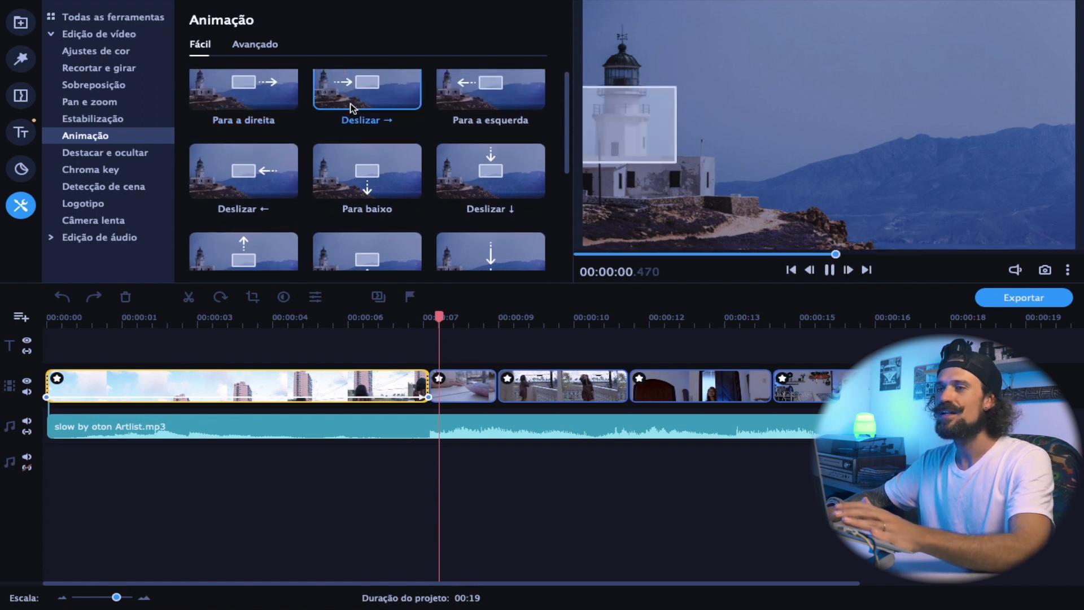
scroll(497, 175, down, 1)
click(498, 154)
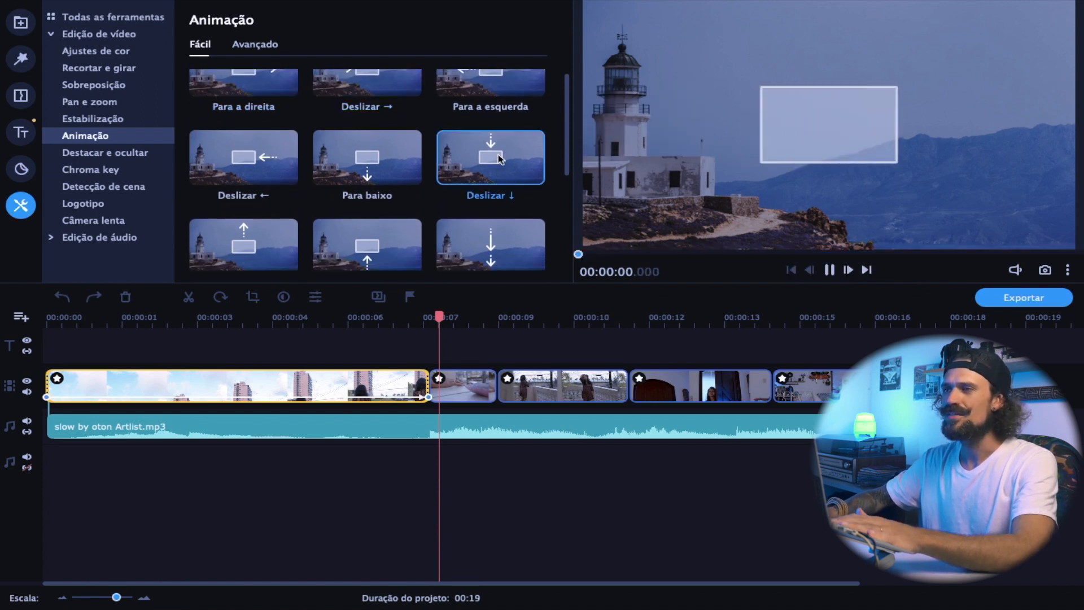
scroll(499, 154, down, 2)
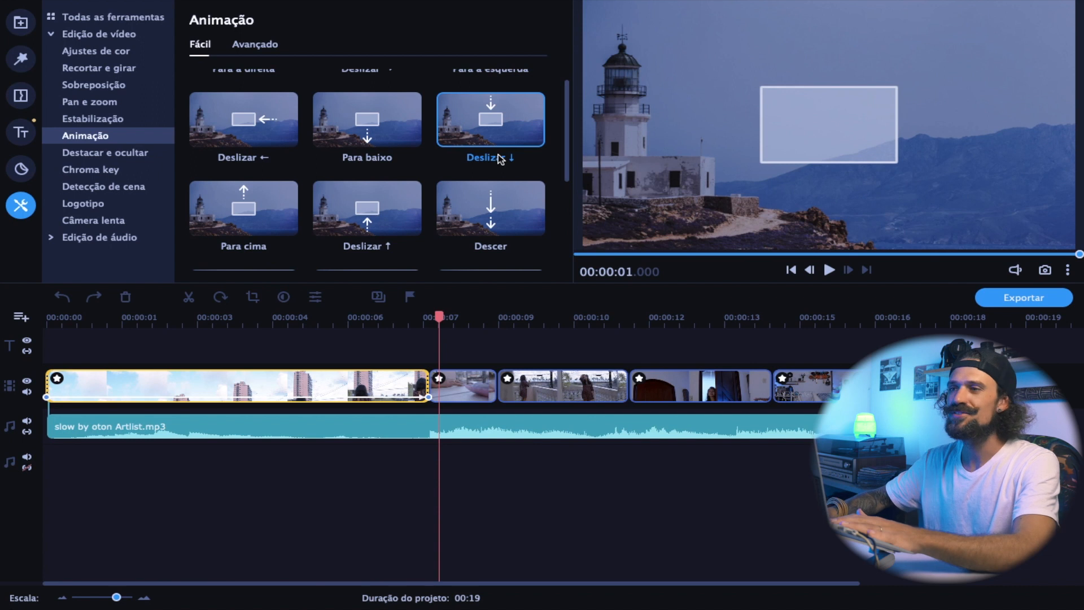
scroll(498, 155, down, 2)
click(497, 158)
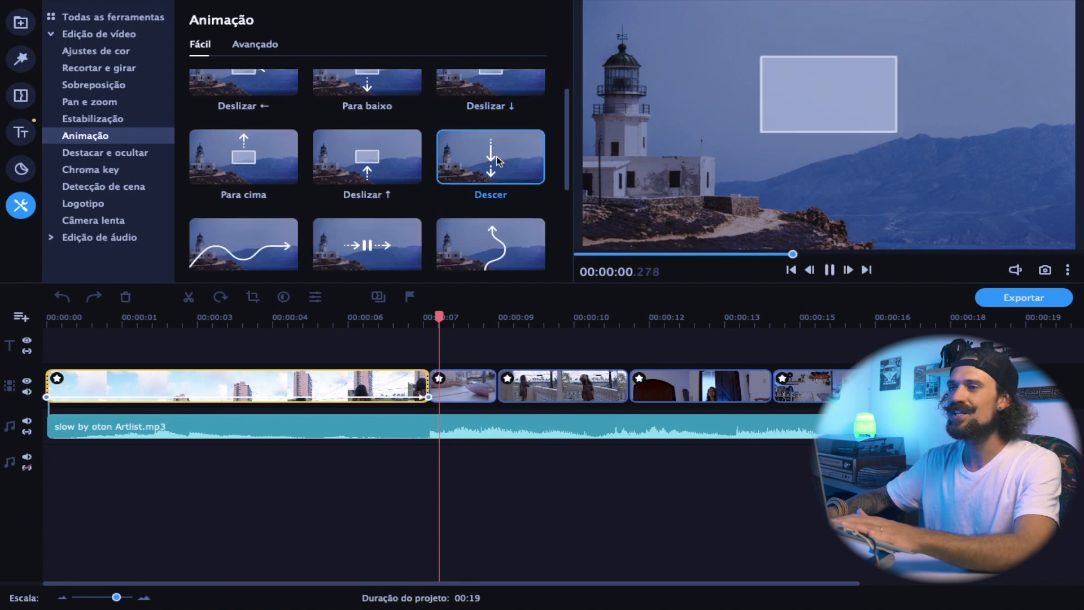
scroll(497, 160, down, 3)
click(494, 181)
click(134, 169)
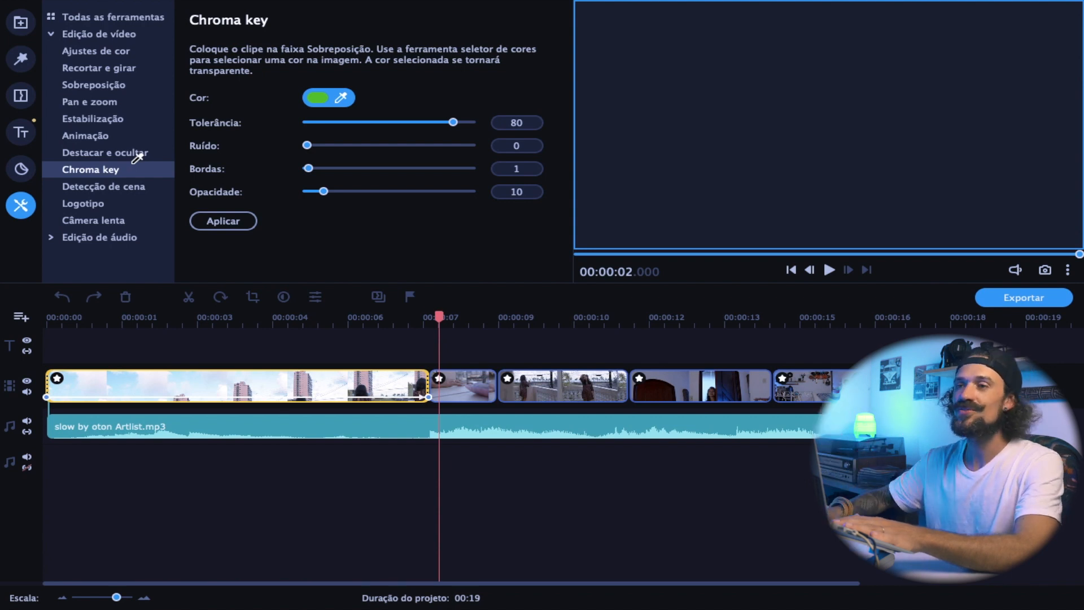
- Slow the first clip down to 80% with the Câmera lenta tool and deselect it
click(127, 220)
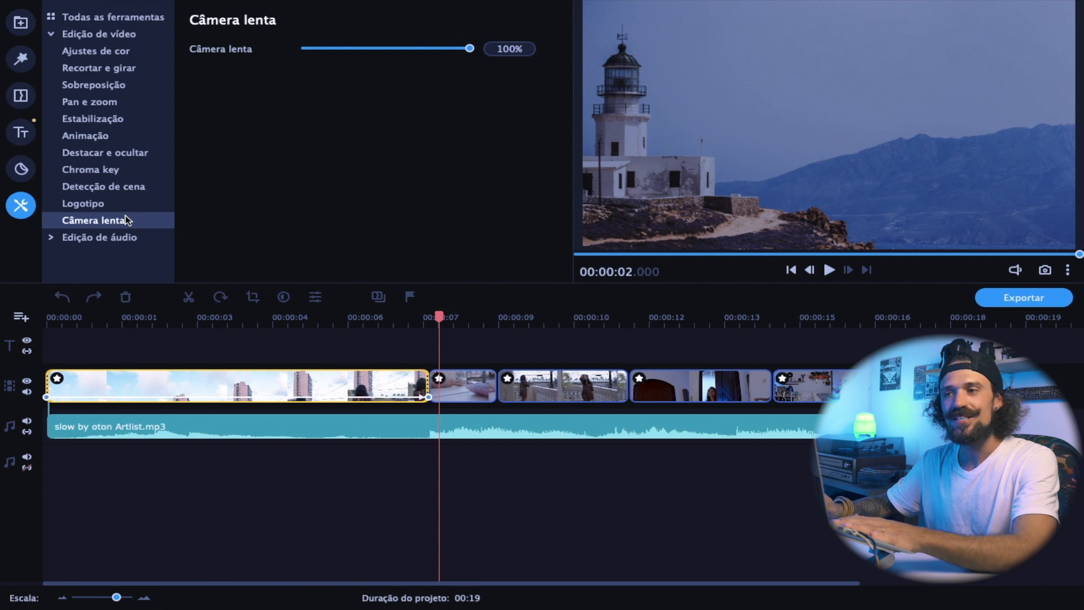
drag(439, 319, 382, 383)
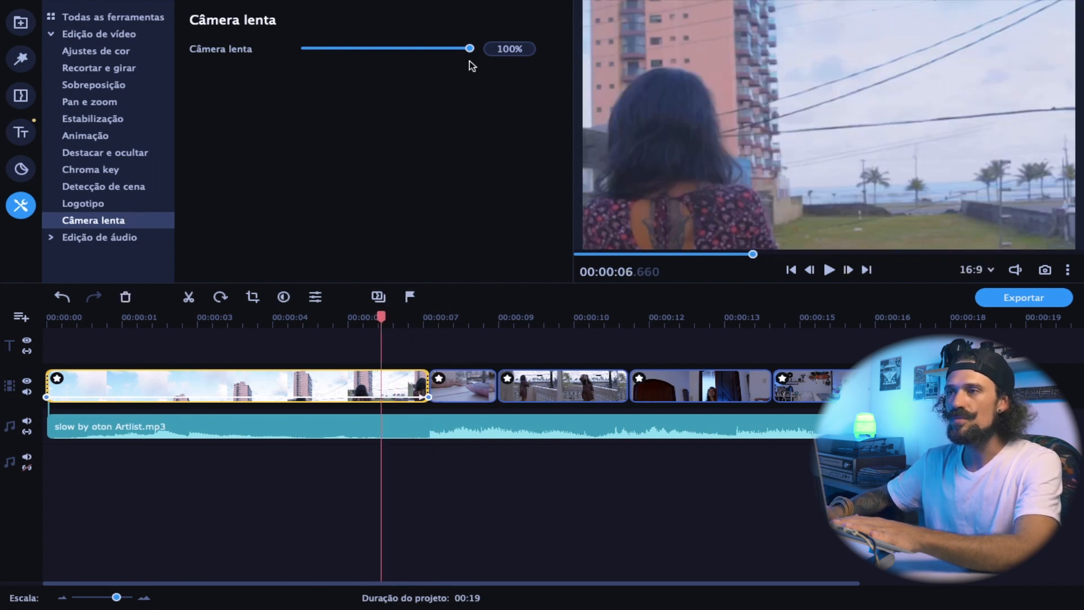
drag(471, 49, 438, 50)
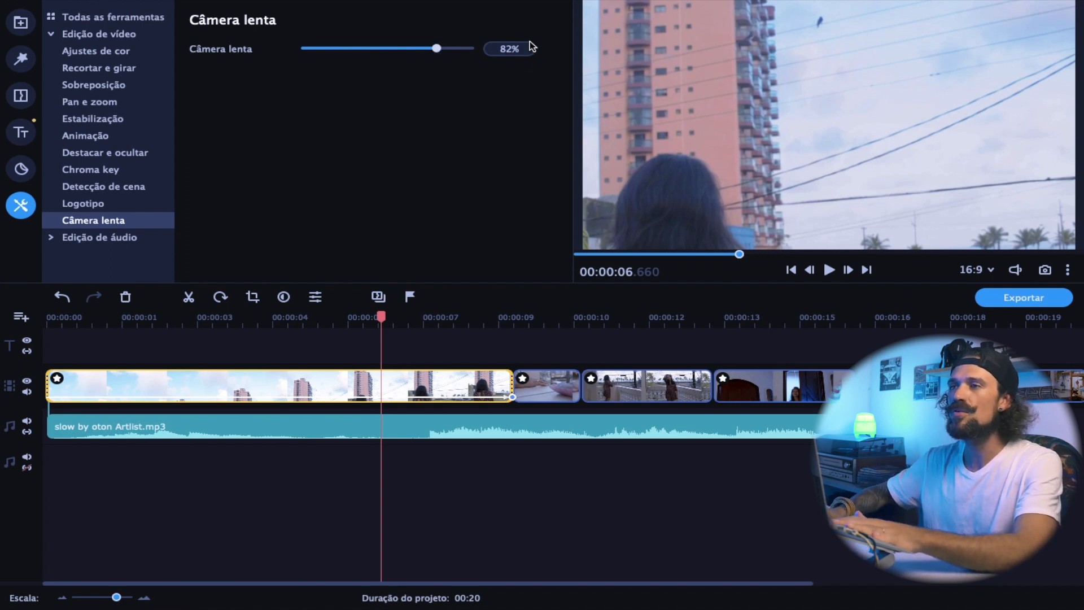
drag(439, 47, 437, 48)
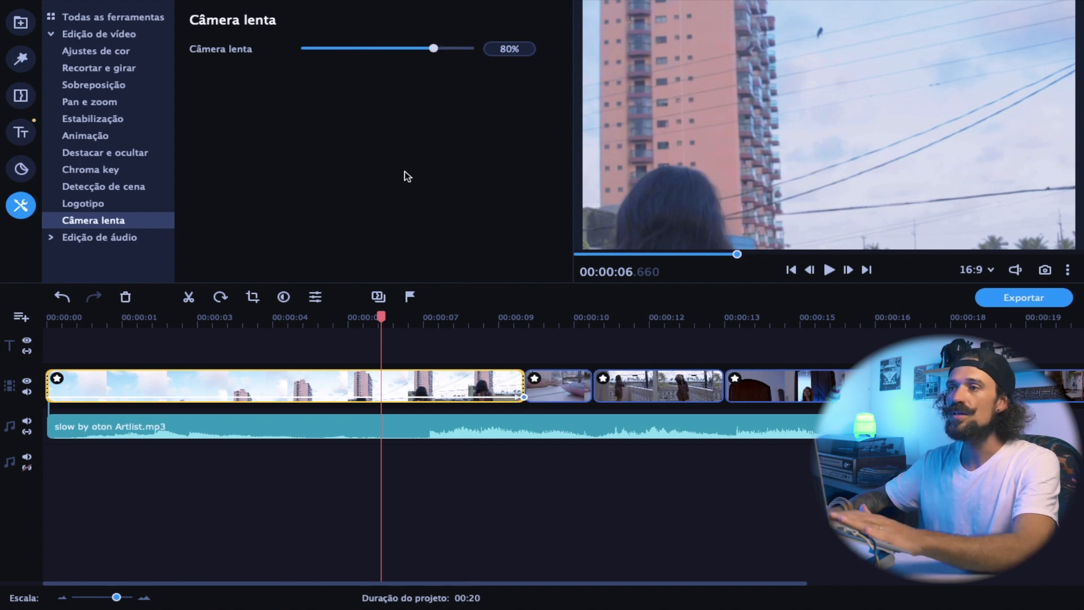
click(383, 337)
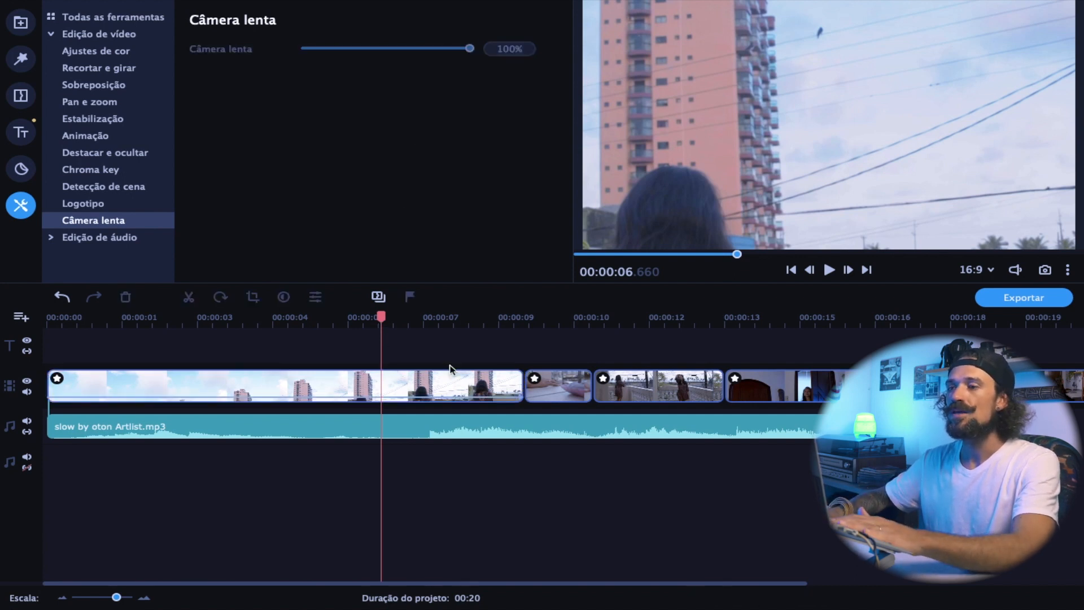
- Select the first clip and look through the audio editing tools, opening the noise suppression settings of Remoção de sons
click(452, 380)
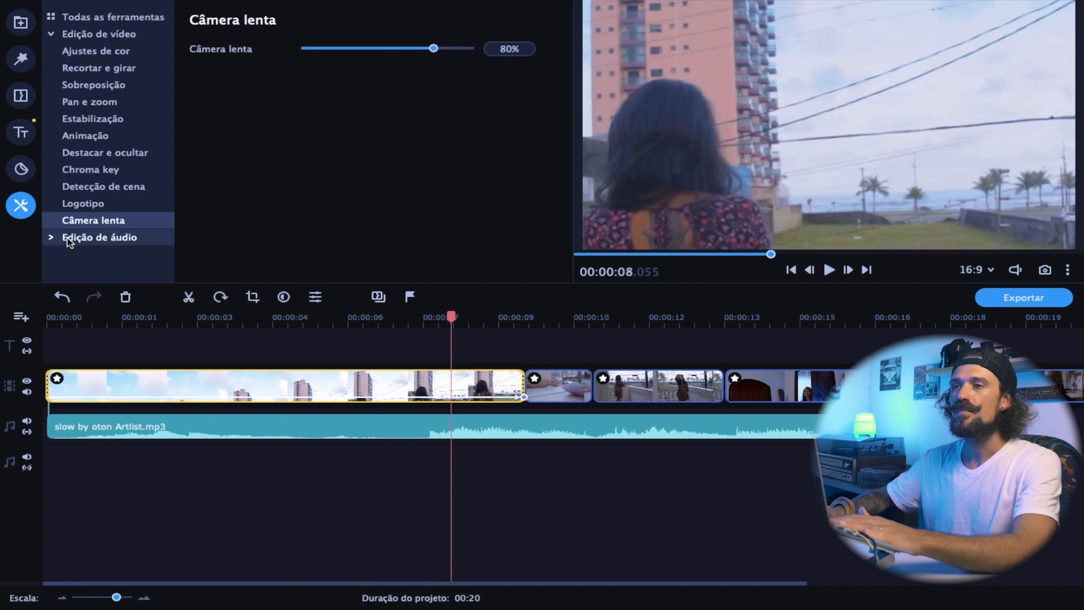
click(68, 240)
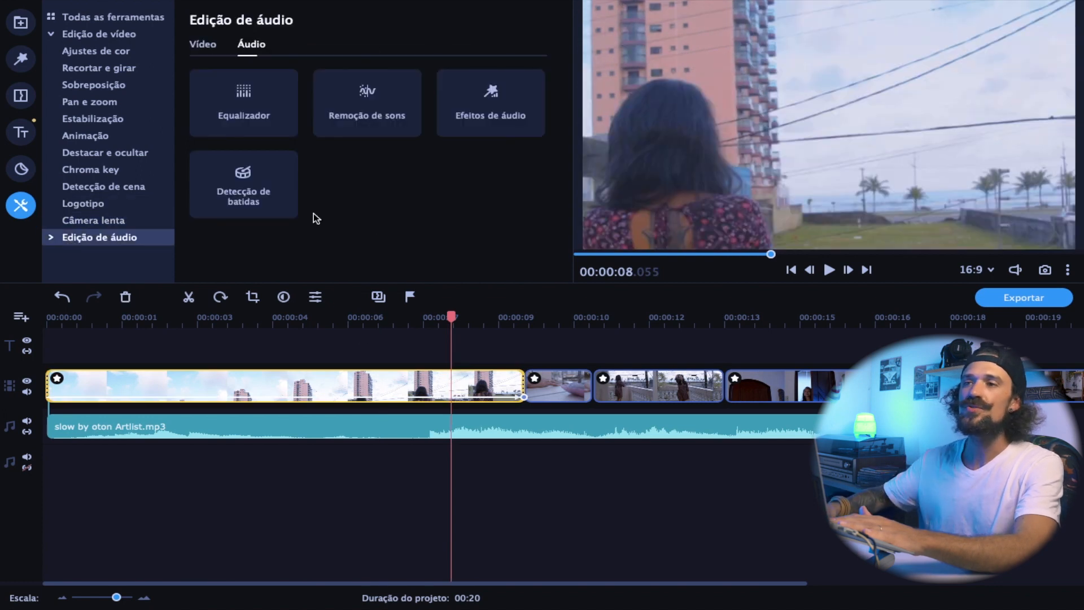
click(257, 114)
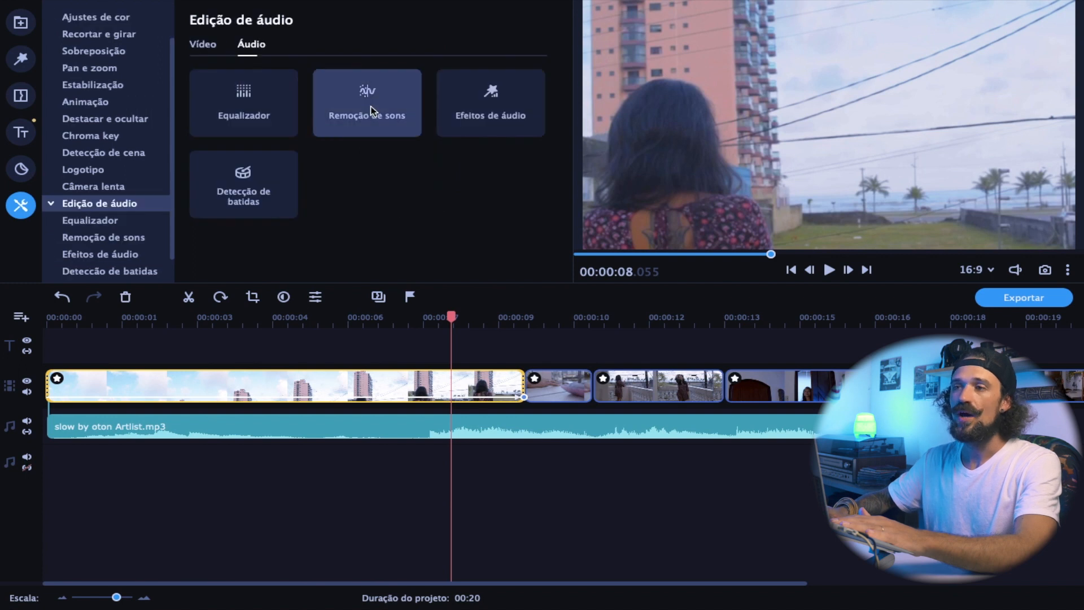
click(375, 119)
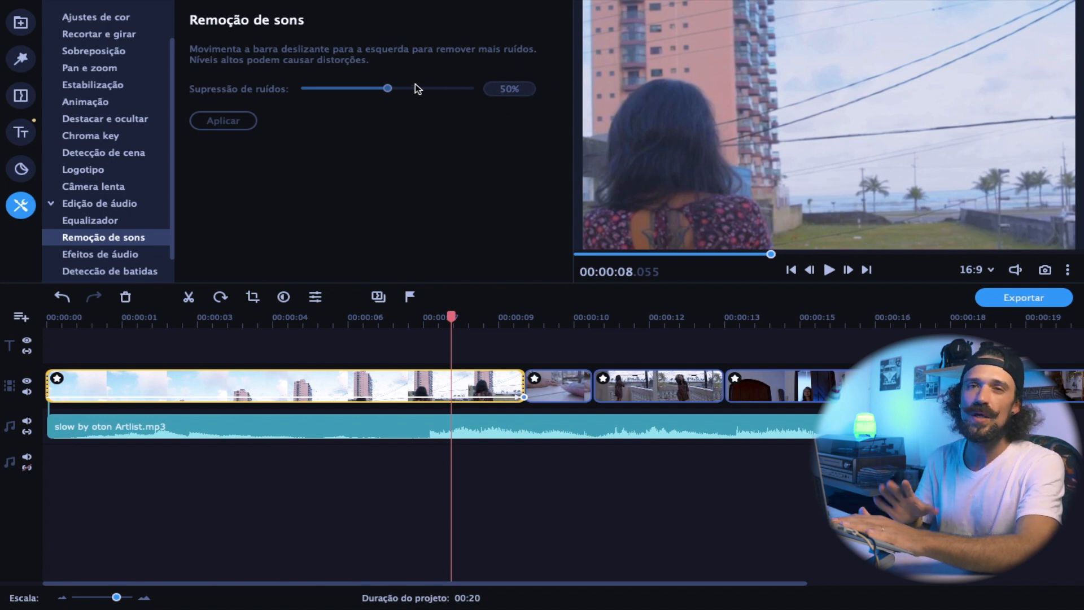
mouse_move(416, 84)
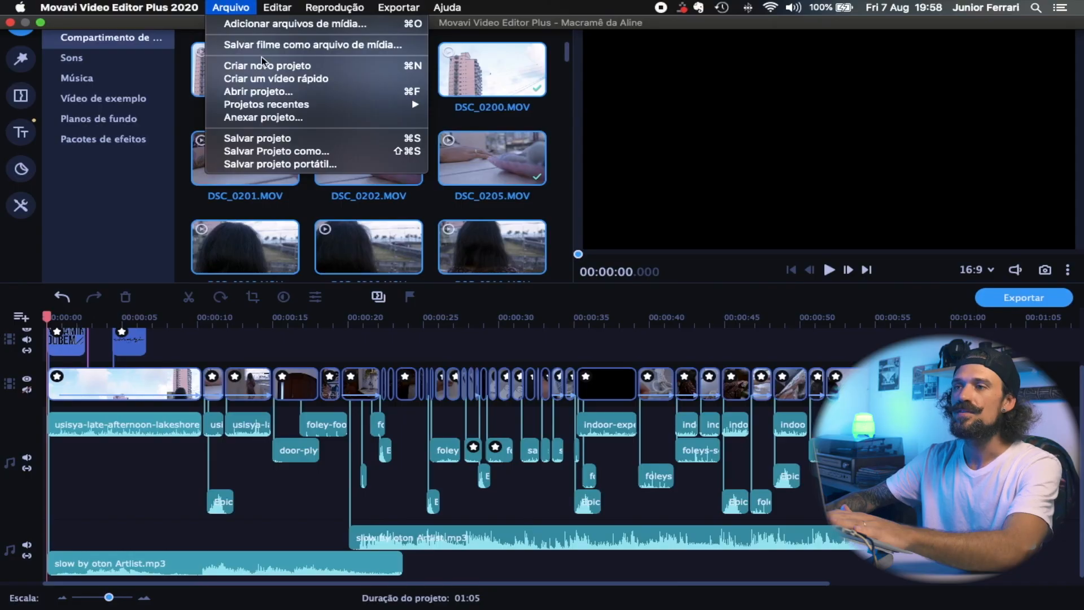
- Open the finished macramê project from the recent projects and deselect all clips on its timeline
mouse_move(269, 107)
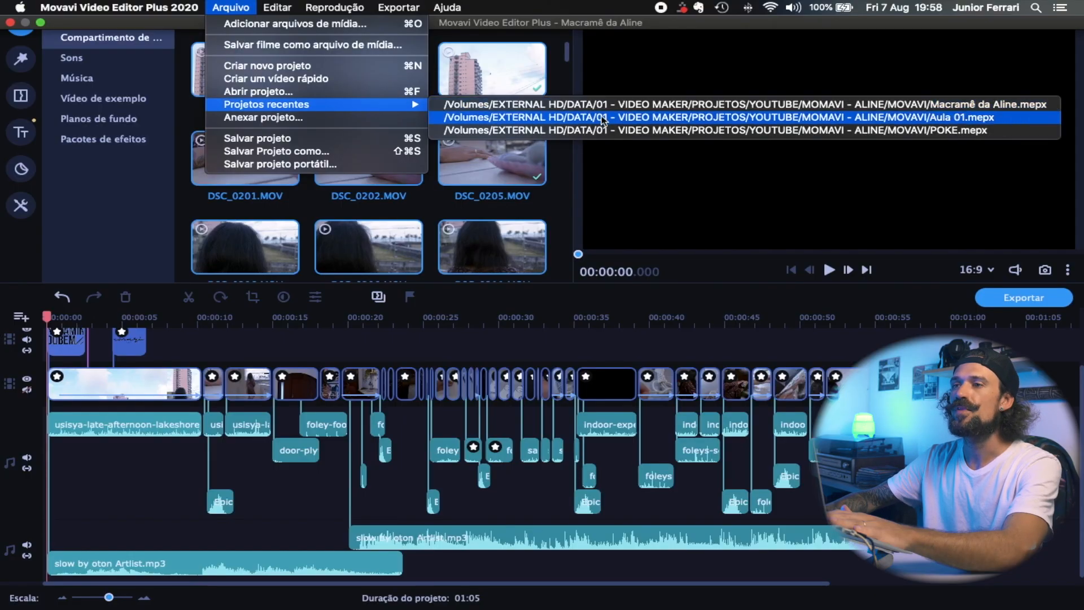
click(618, 103)
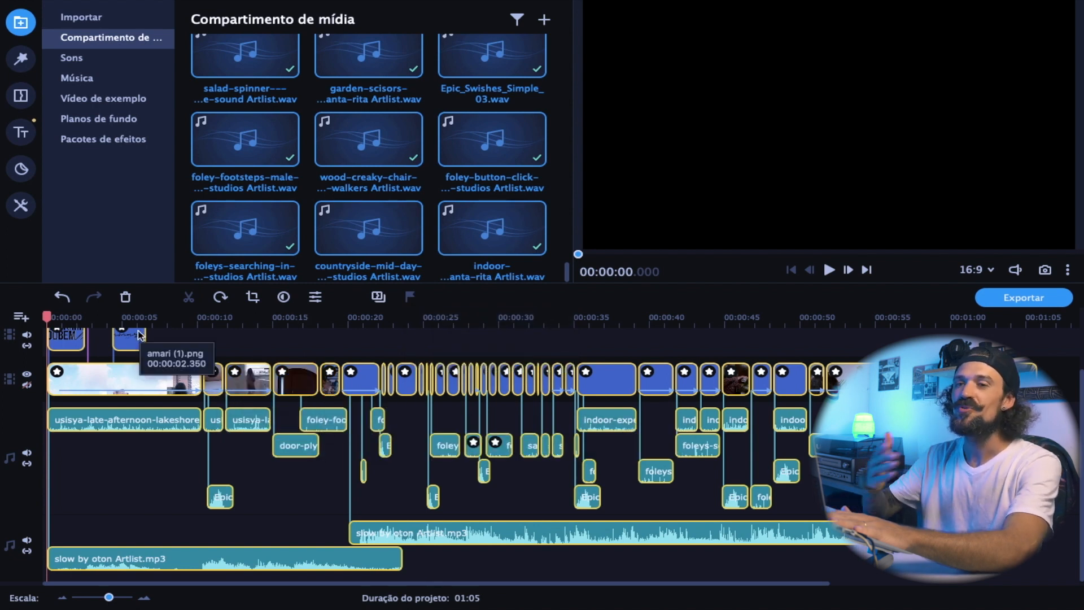
scroll(158, 336, up, 2)
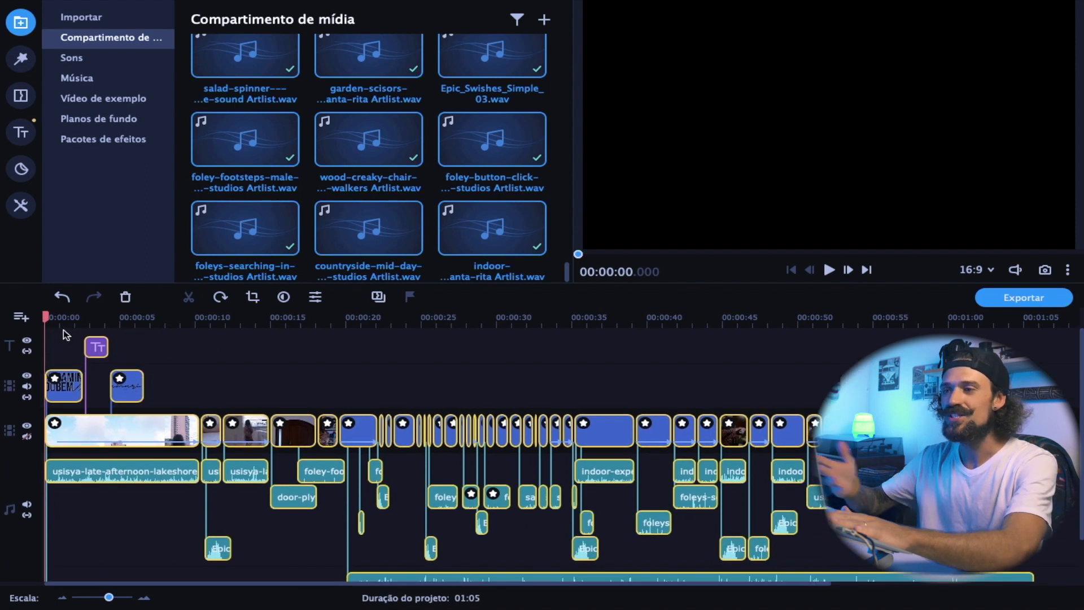
click(52, 334)
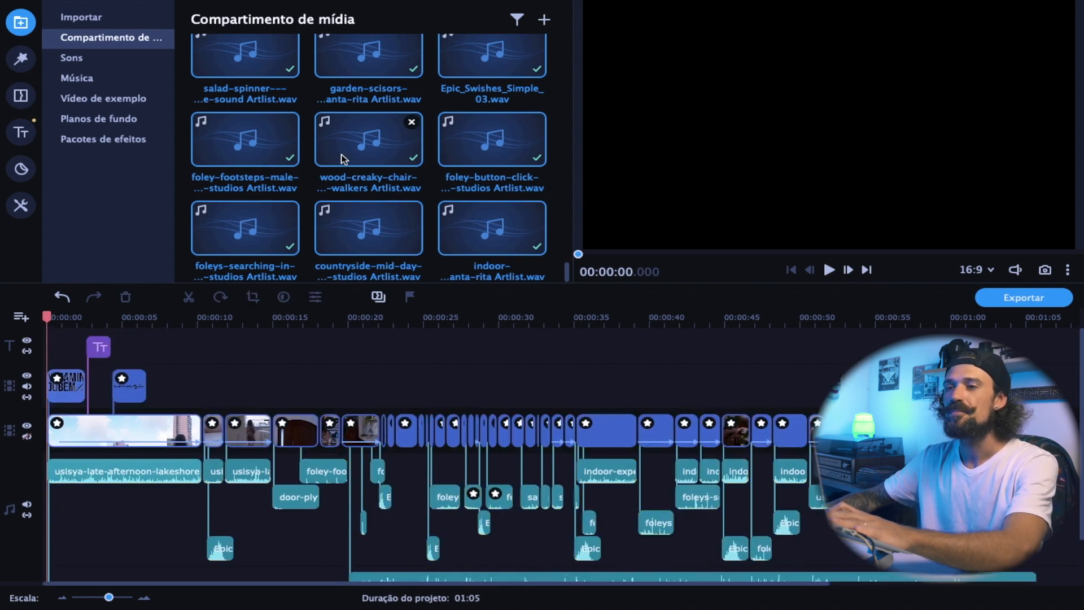
- Preview DSC_0195.MOV from the start of the media bin and move the playhead into the opening logo overlay
scroll(342, 158, up, 15)
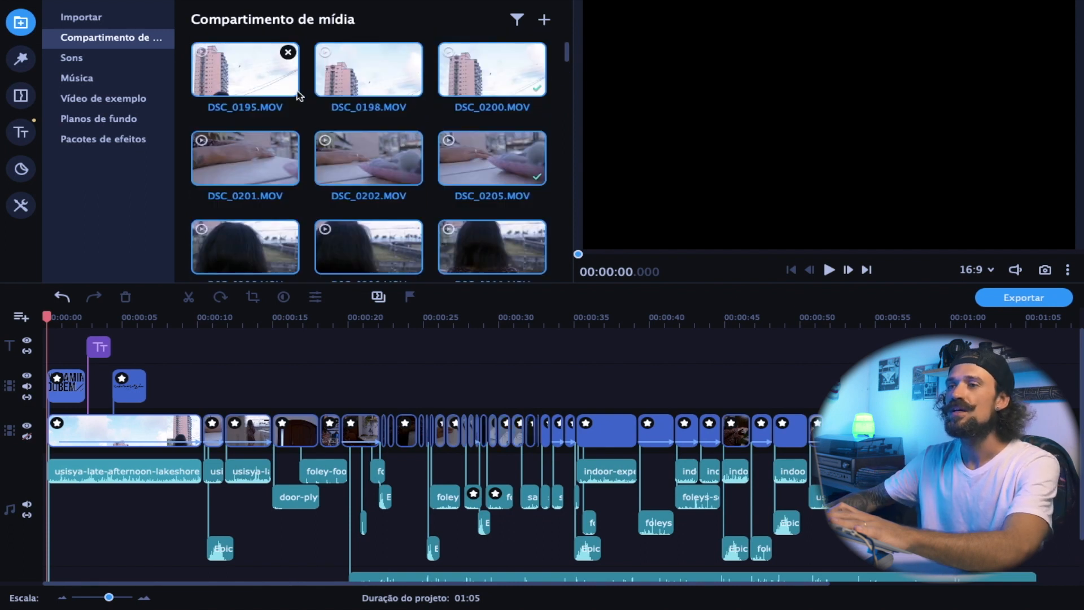
click(258, 67)
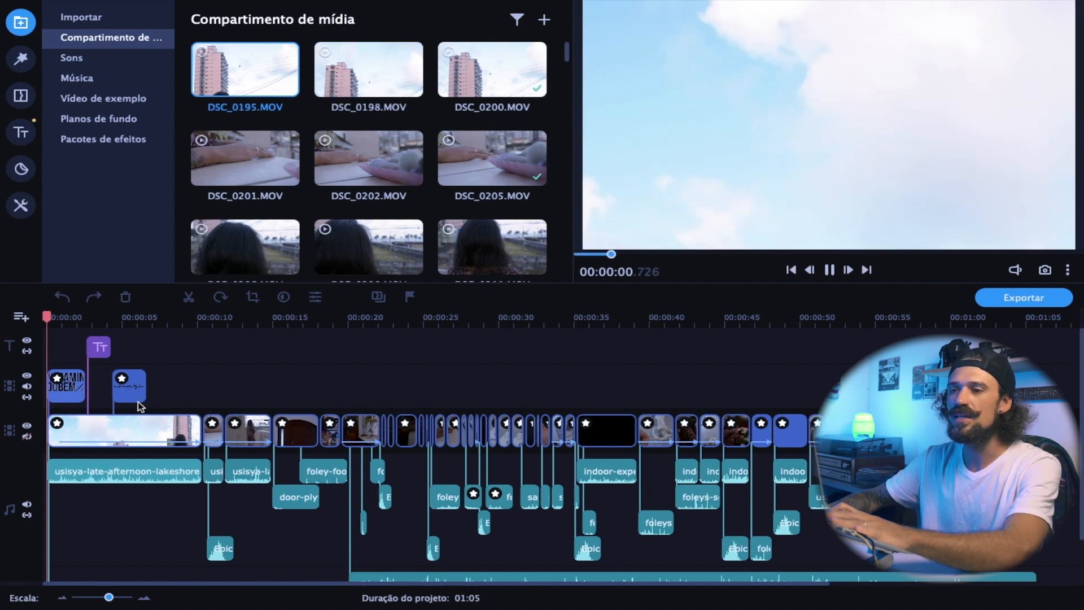
click(829, 270)
drag(51, 319, 66, 319)
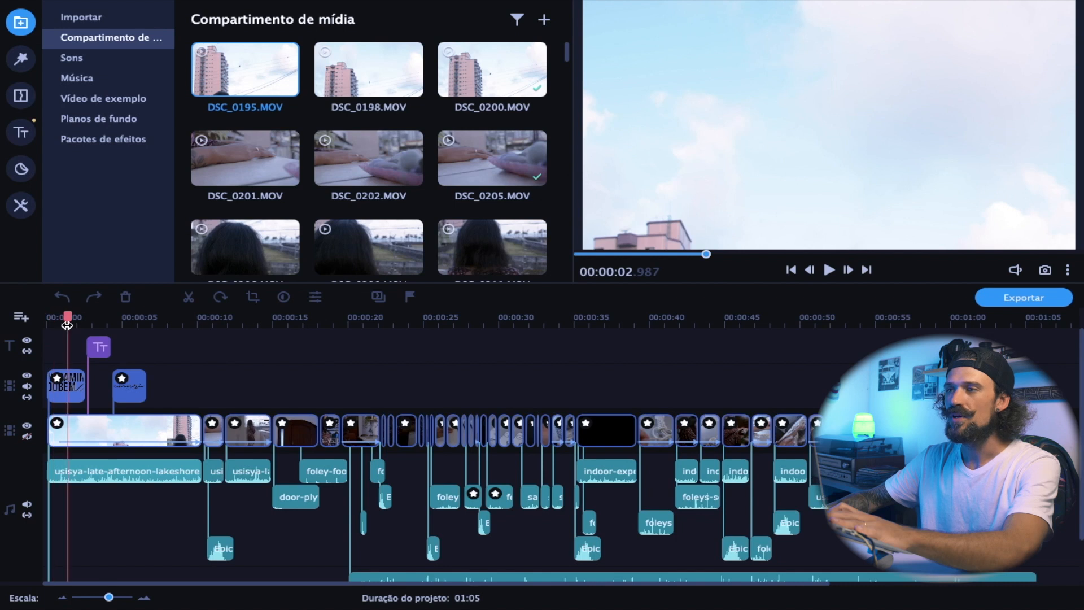
- Select the opening logo overlay and find its source image, NCDBEM LOGO BW.png, in the media bin
click(67, 387)
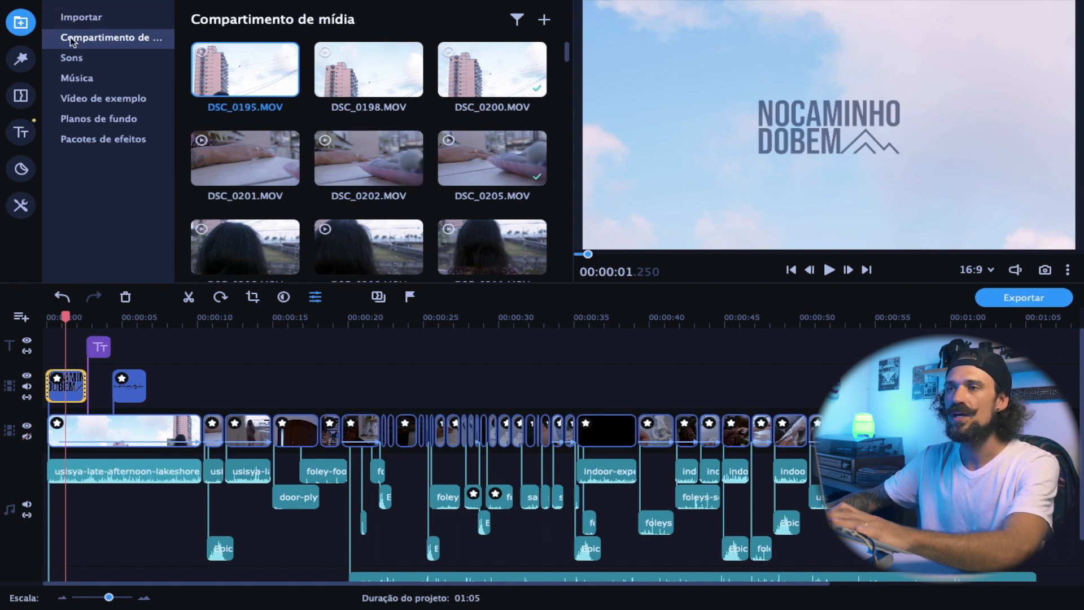
scroll(368, 218, down, 10)
scroll(368, 217, down, 10)
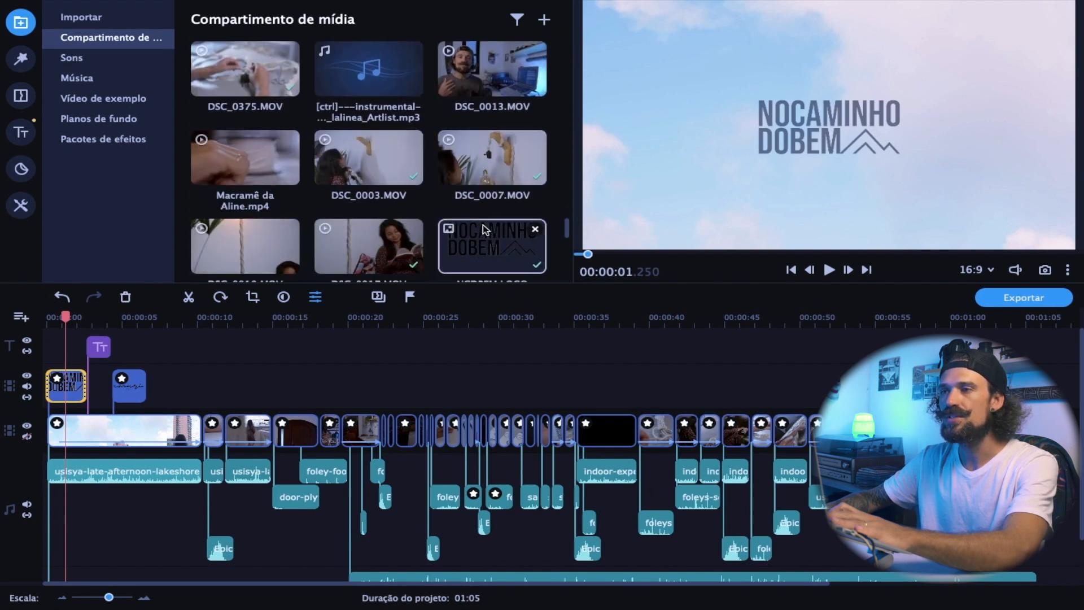
scroll(471, 215, down, 1)
mouse_move(490, 225)
mouse_down()
mouse_move(56, 385)
mouse_move(482, 220)
mouse_up()
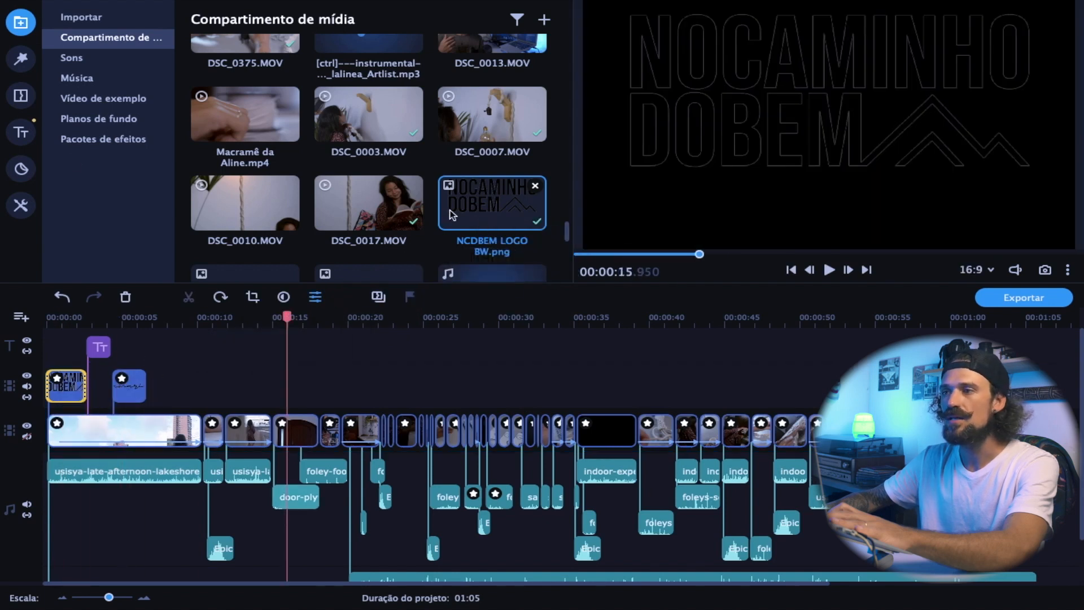
- Return the playhead to the opening logo overlay and open its clip properties to examine opacity and fades
scroll(3, 344, down, 1)
click(67, 323)
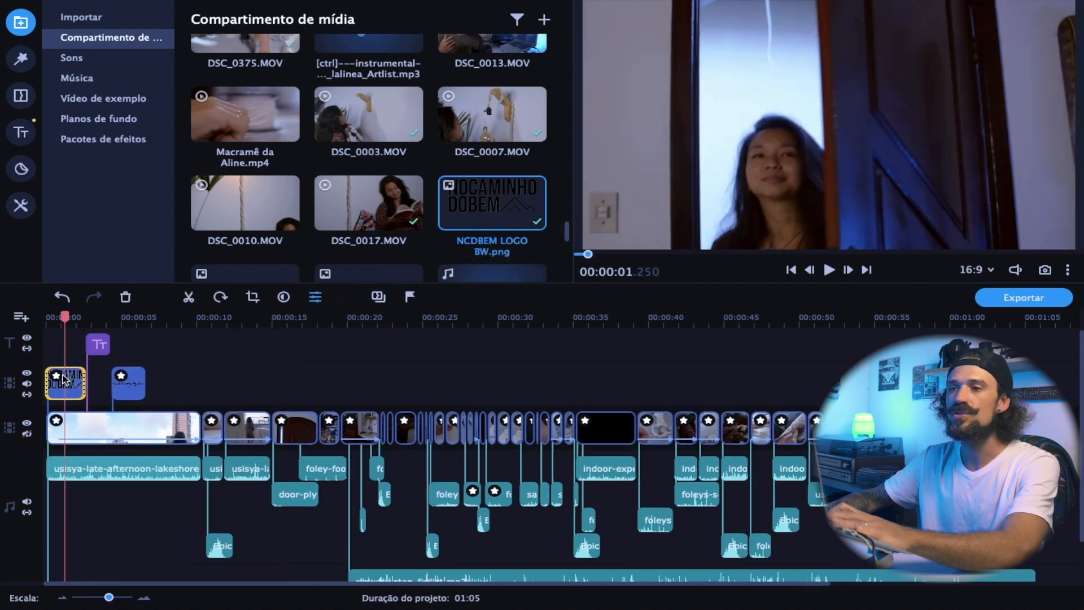
scroll(64, 373, down, 1)
double_click(66, 364)
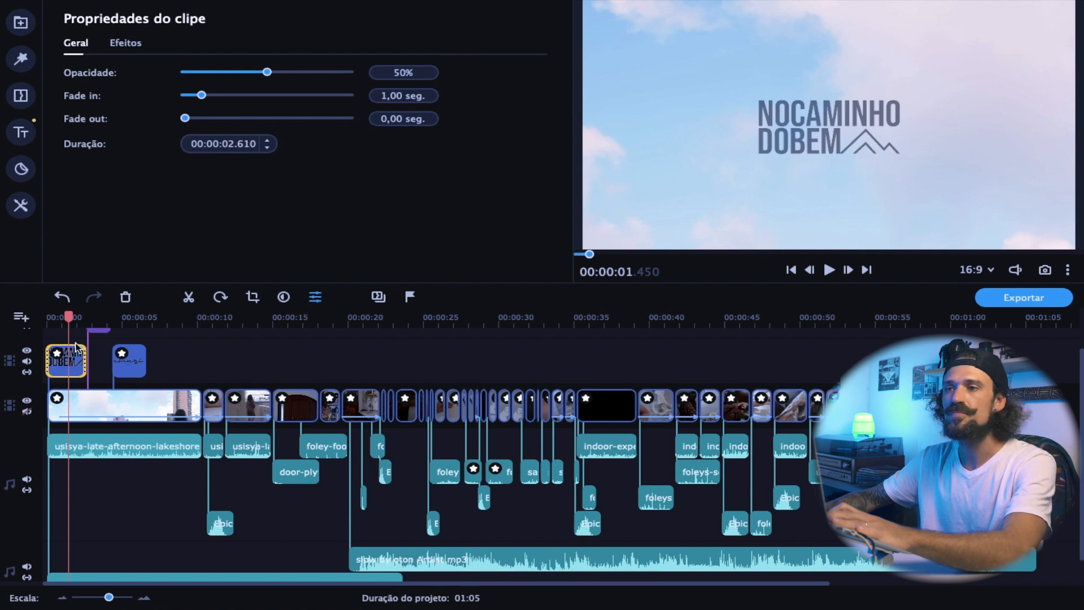
- Mute the sound effects track and the music track below it
click(55, 325)
scroll(43, 350, down, 1)
click(28, 455)
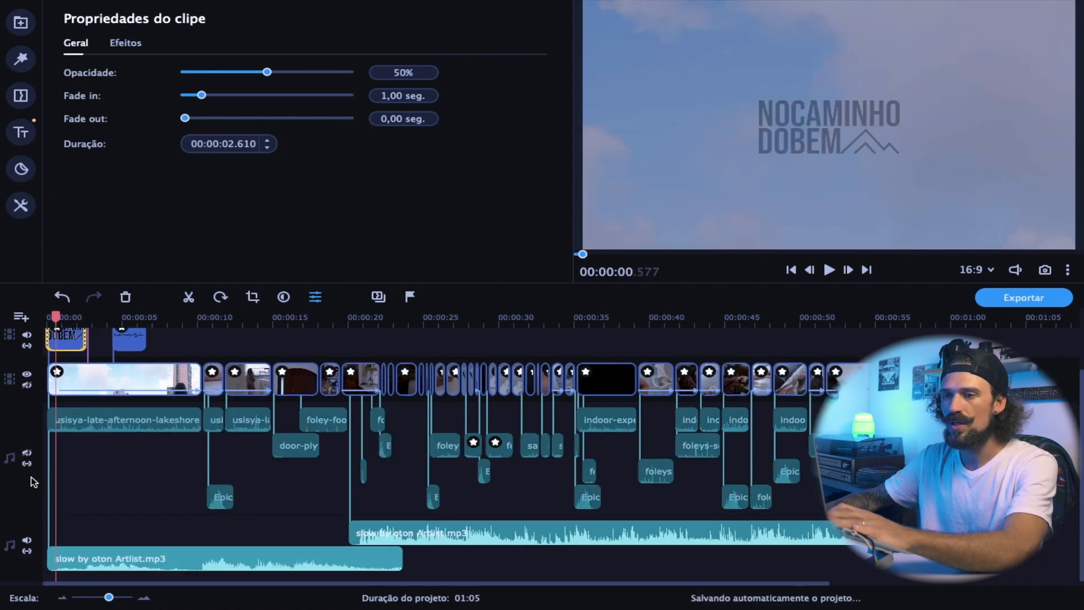
scroll(27, 508, up, 1)
click(28, 548)
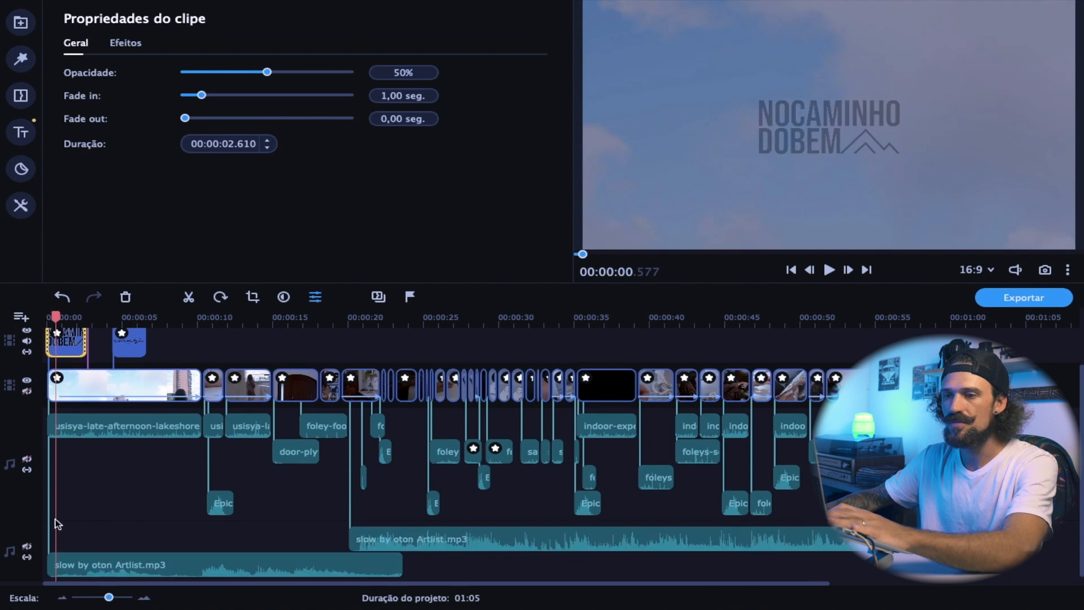
- Play the opening from the start twice to check how the logo overlay fades in
scroll(53, 520, up, 2)
drag(57, 320, 3, 312)
key(space)
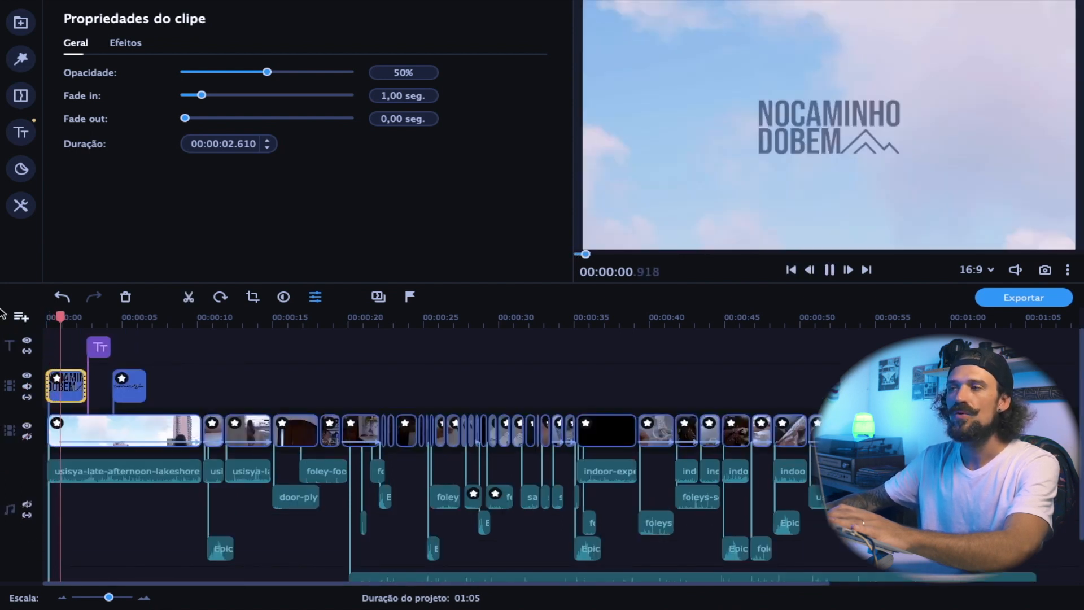
key(space)
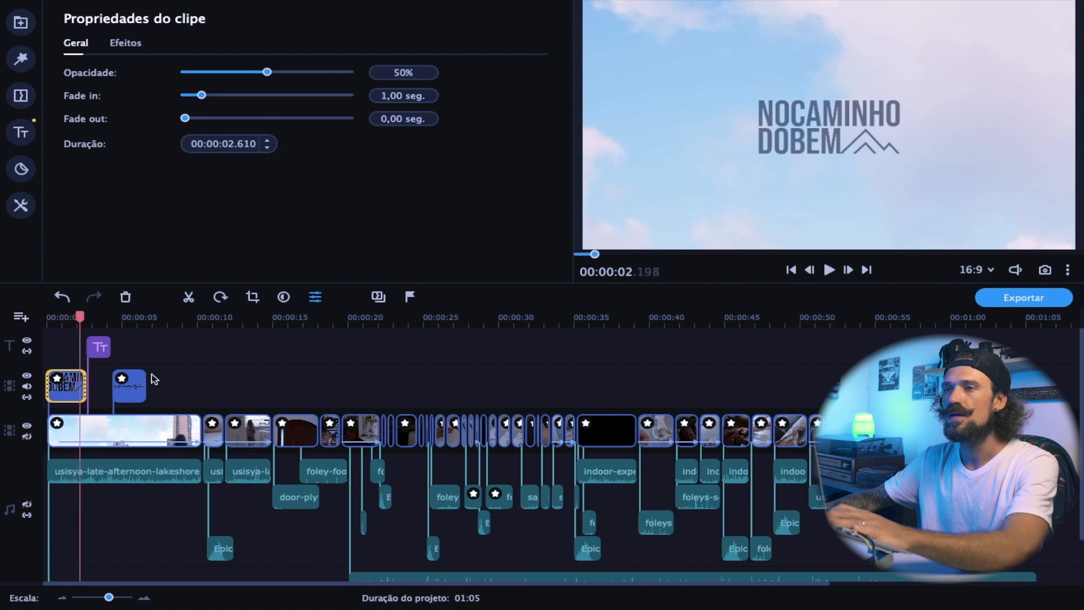
click(60, 386)
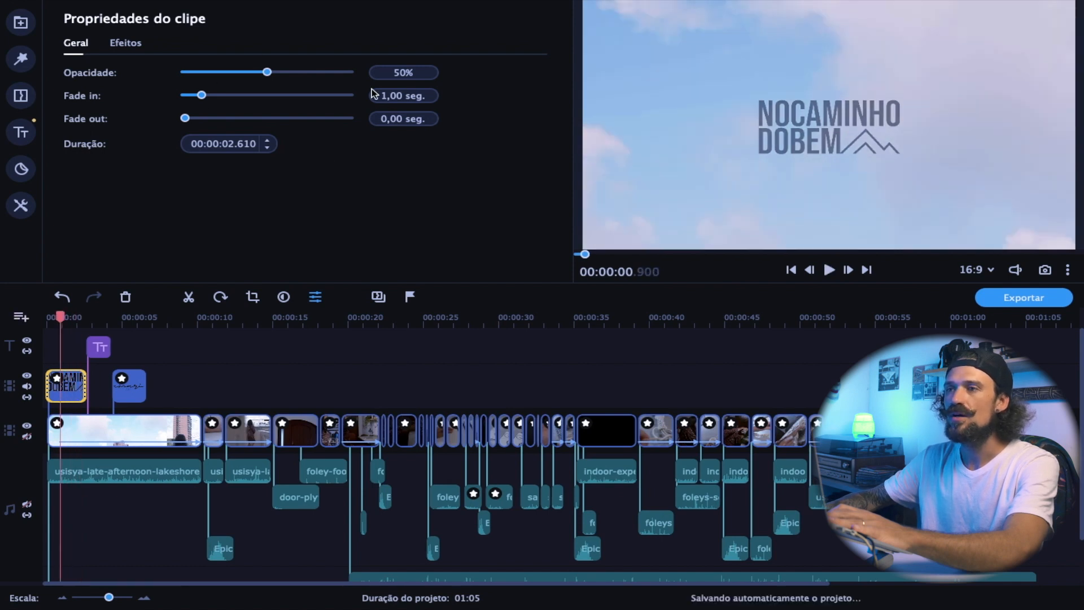
drag(60, 316, 34, 316)
scroll(34, 316, down, 1)
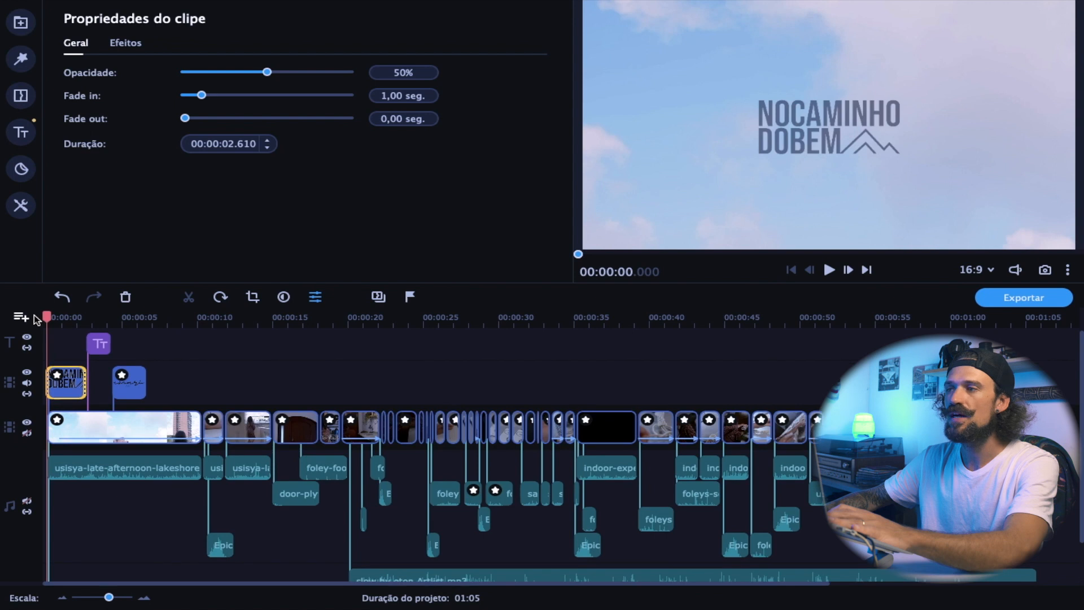
key(space)
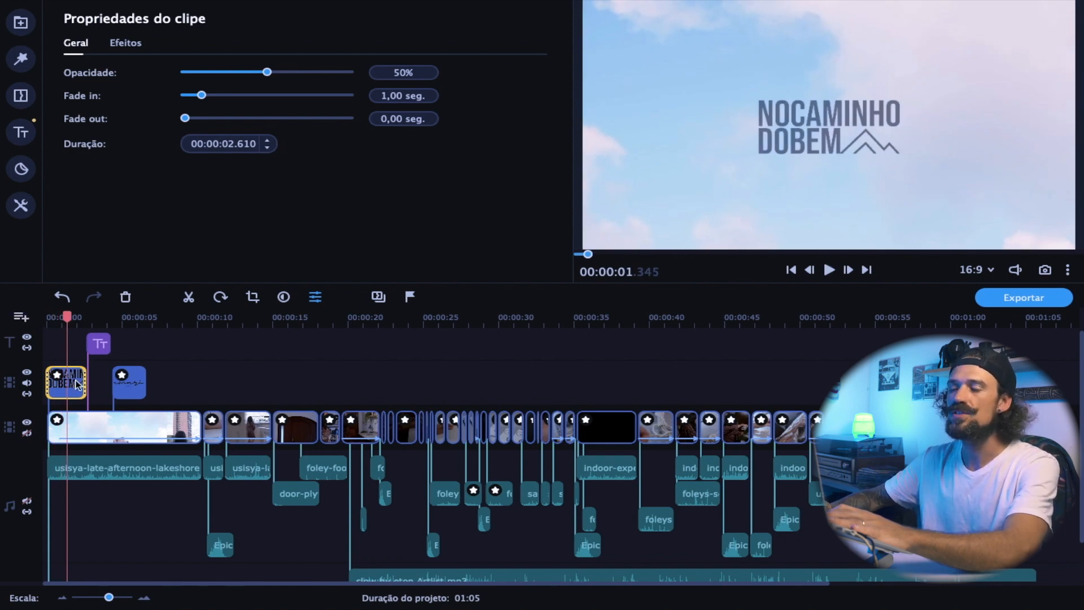
- Open the "Apresenta:" title clip for editing and examine its text settings and its centring in the frame
drag(67, 315, 92, 314)
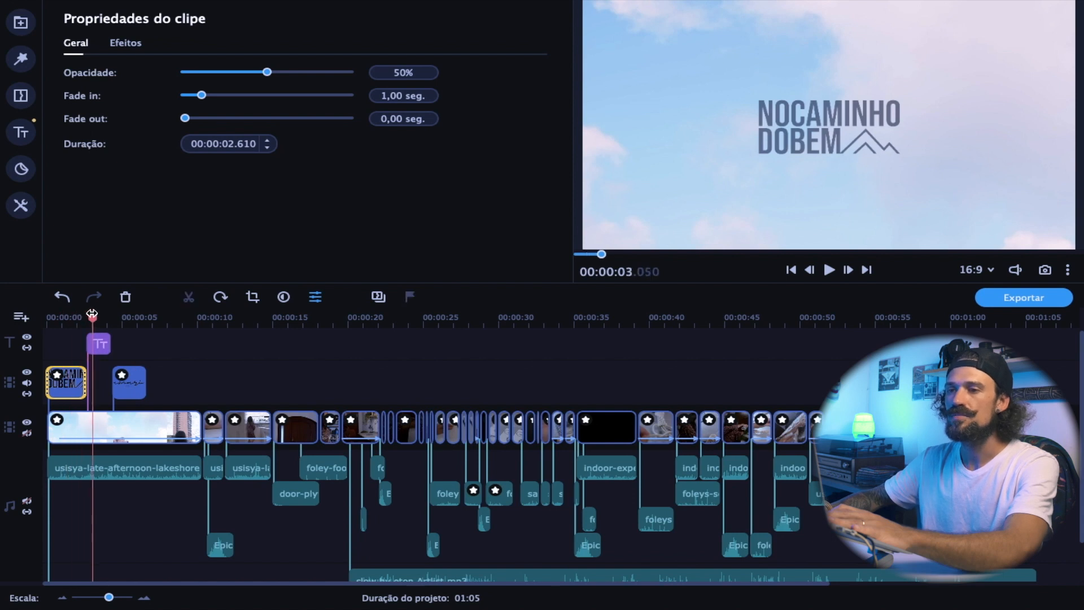
double_click(97, 343)
scroll(97, 343, right, 2)
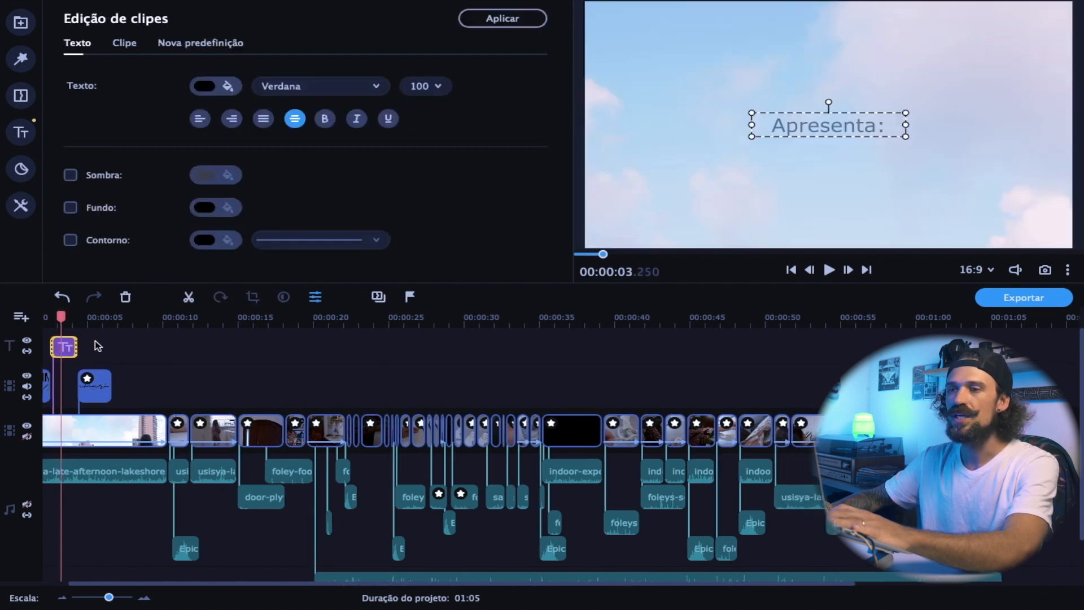
scroll(115, 348, left, 2)
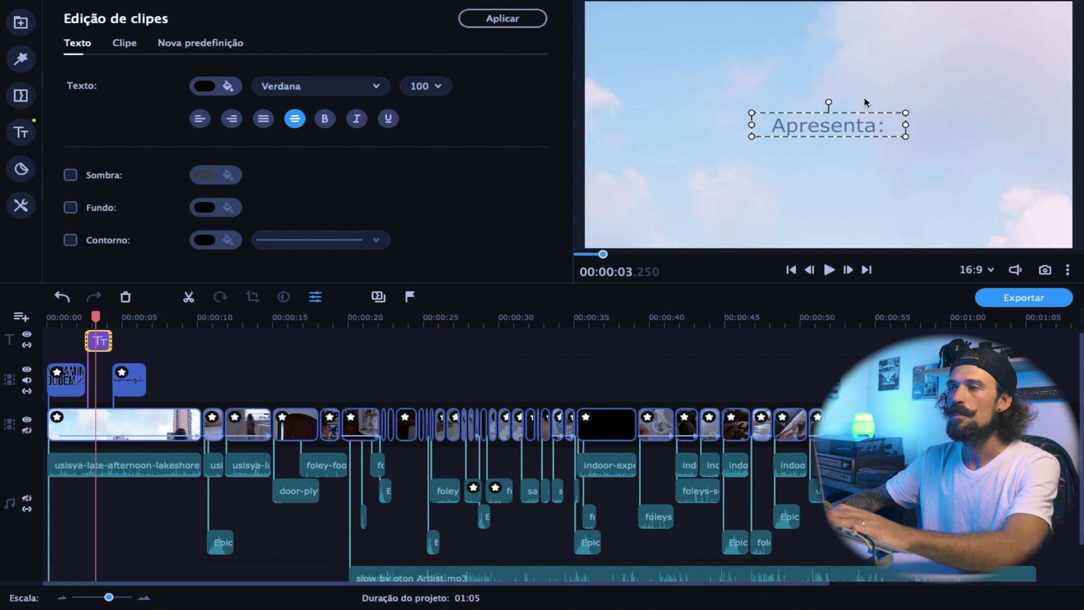
click(102, 346)
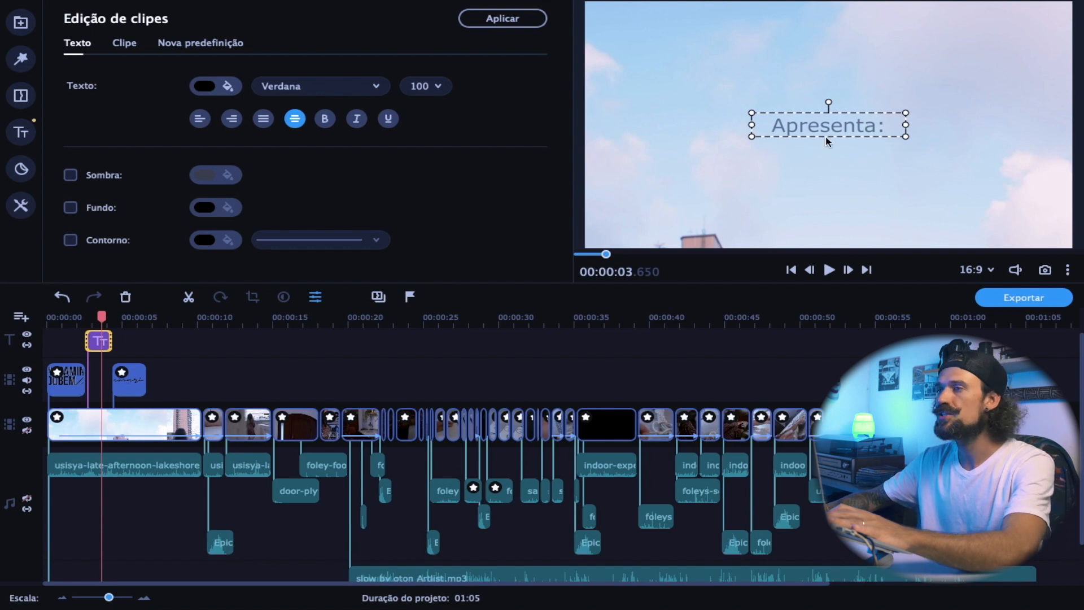
mouse_move(835, 119)
mouse_down()
mouse_move(786, 112)
mouse_move(862, 94)
mouse_move(851, 122)
mouse_move(835, 121)
mouse_up()
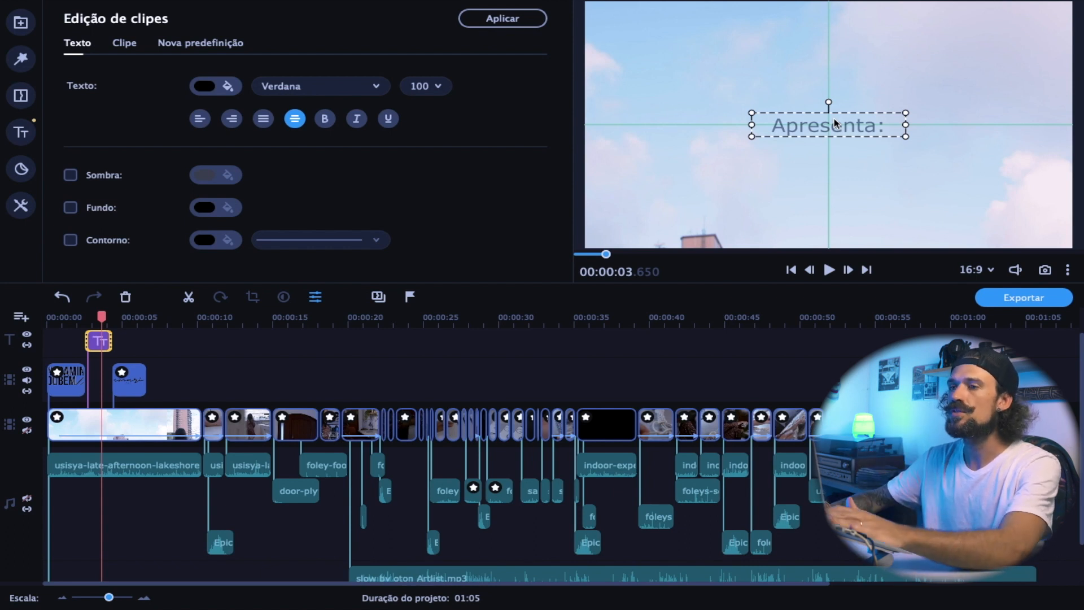
click(102, 341)
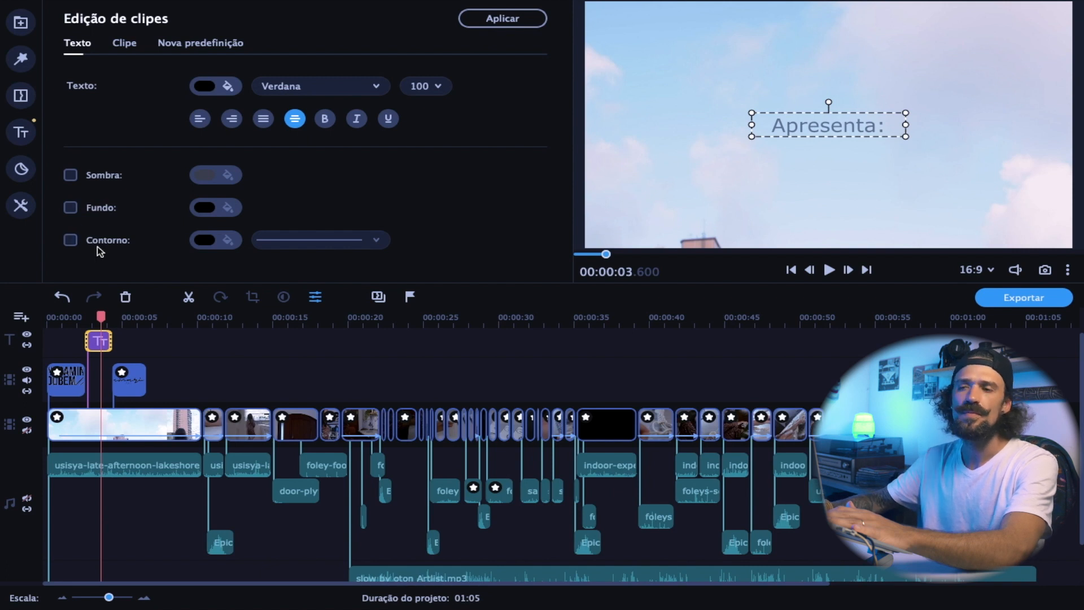
- Move to the amari logo overlay and open its clip properties to examine opacity and fades
drag(104, 320, 130, 317)
click(133, 387)
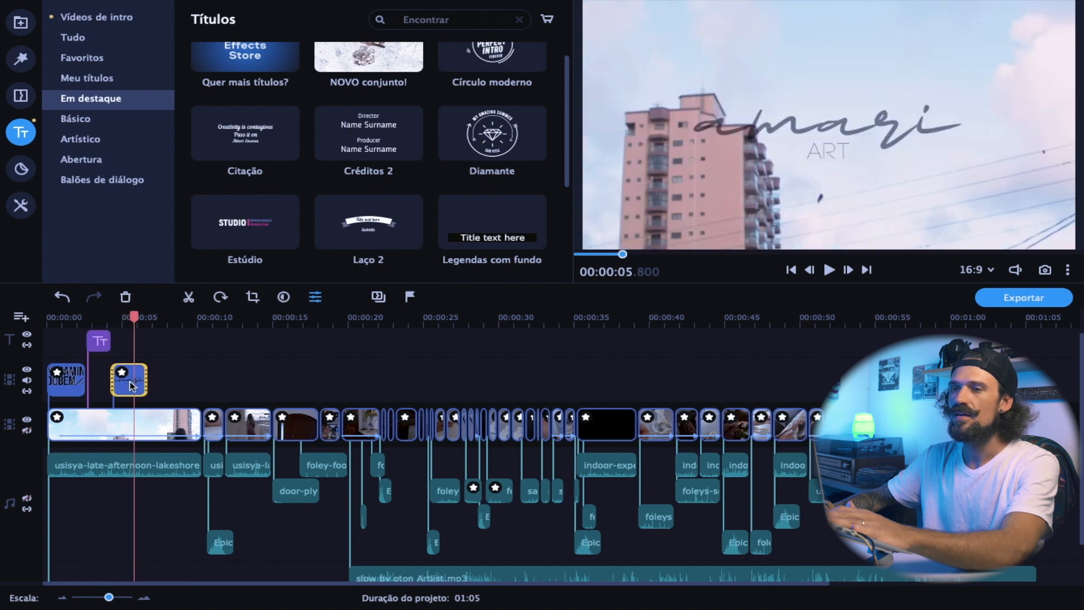
double_click(137, 389)
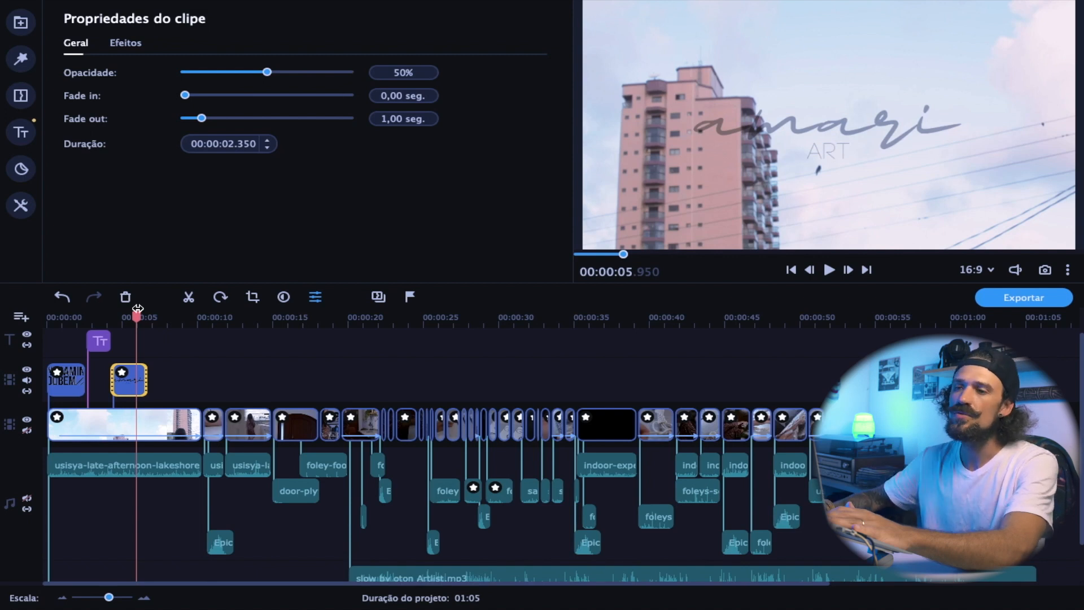
- Examine the general properties and applied effects of the DSC_0205.MOV clip and the general properties of the clip following it
click(216, 432)
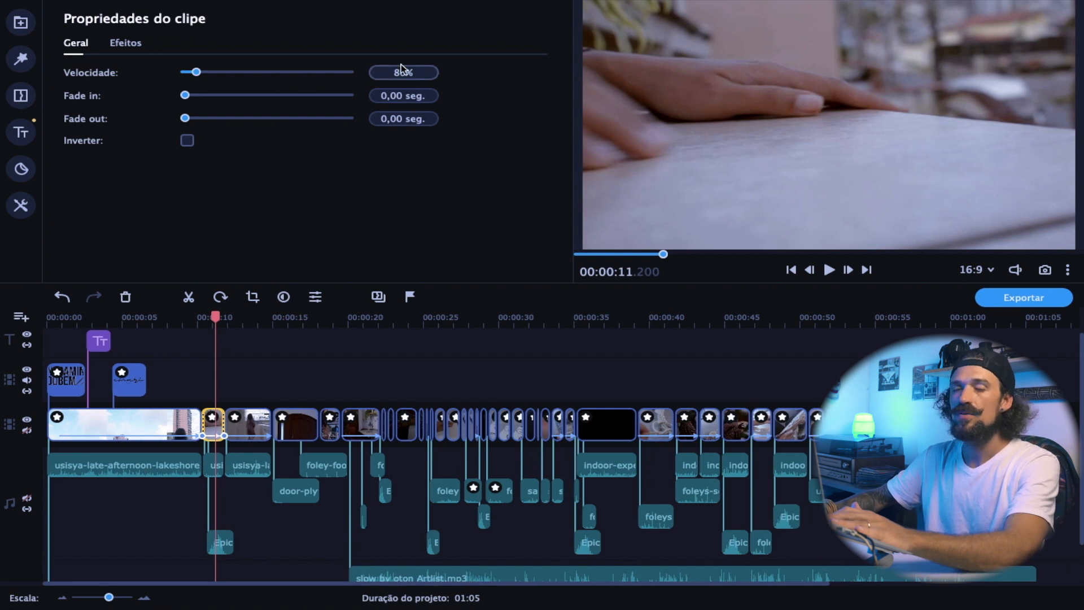
click(212, 419)
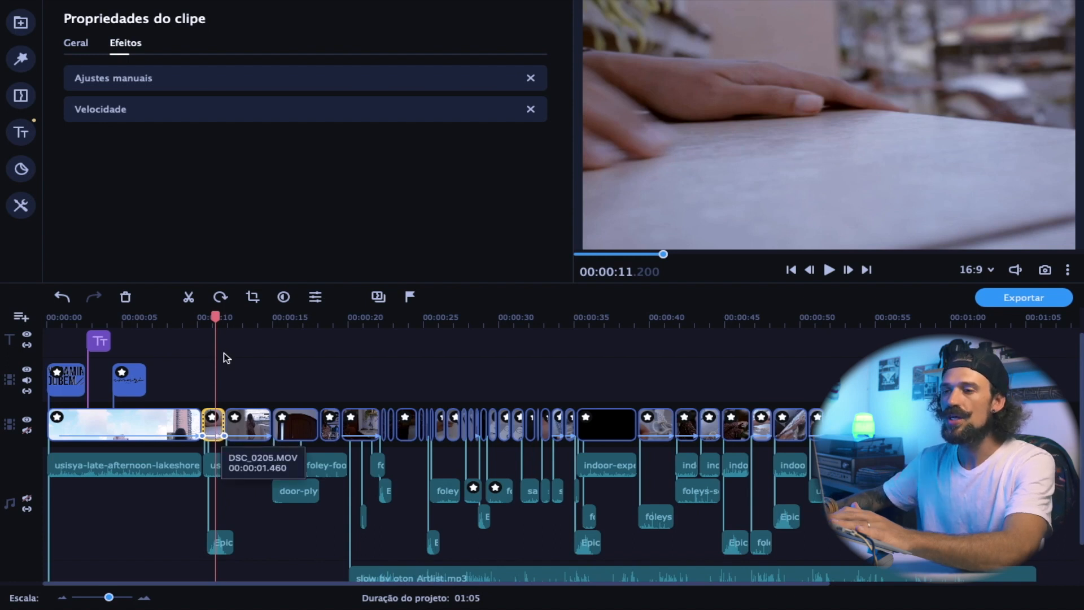
drag(213, 315, 254, 314)
click(253, 422)
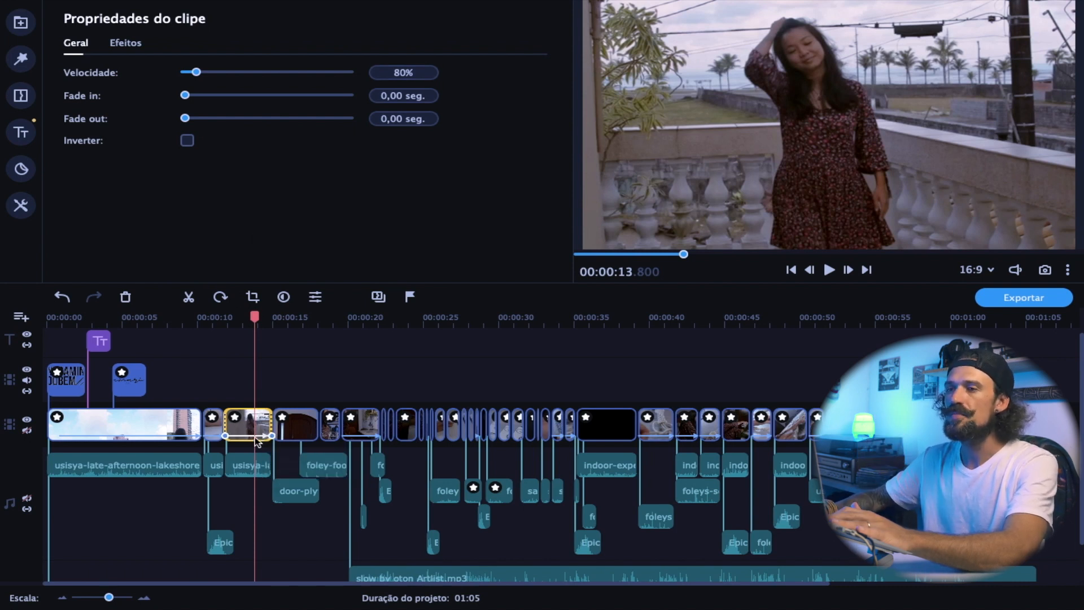
- Examine the effects applied to the balcony clip, and the speed, effects and manual colour adjustments of the doorway clip following it
click(126, 43)
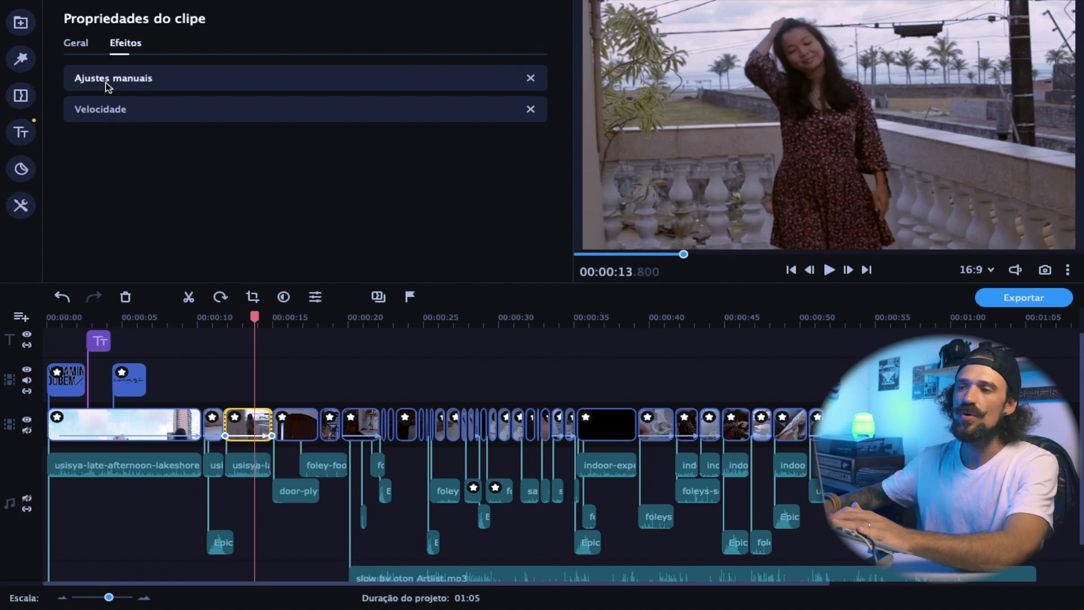
drag(252, 317, 295, 317)
click(296, 434)
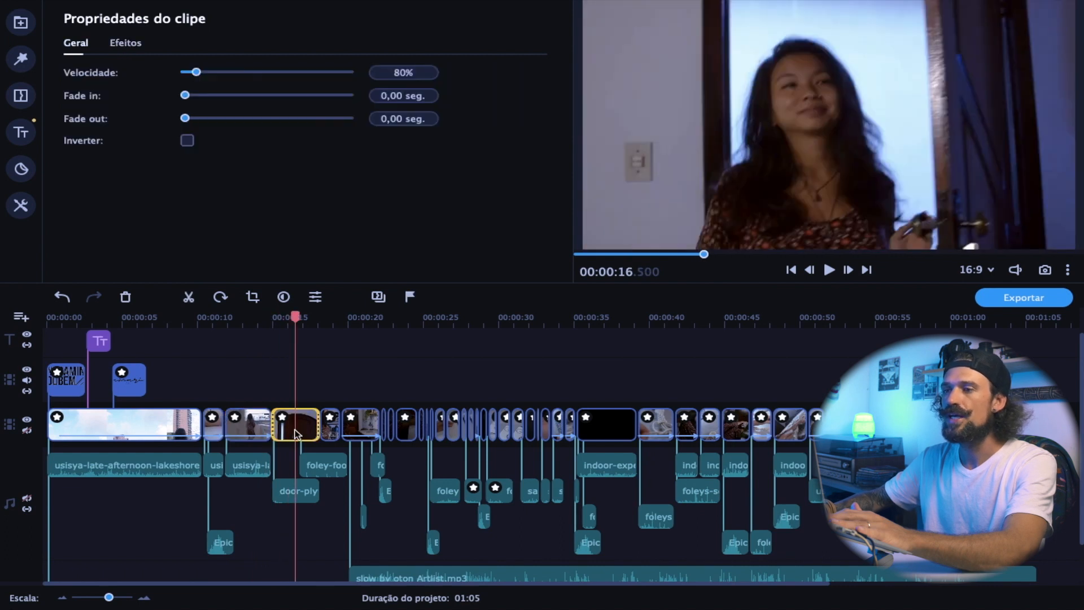
scroll(295, 435, right, 2)
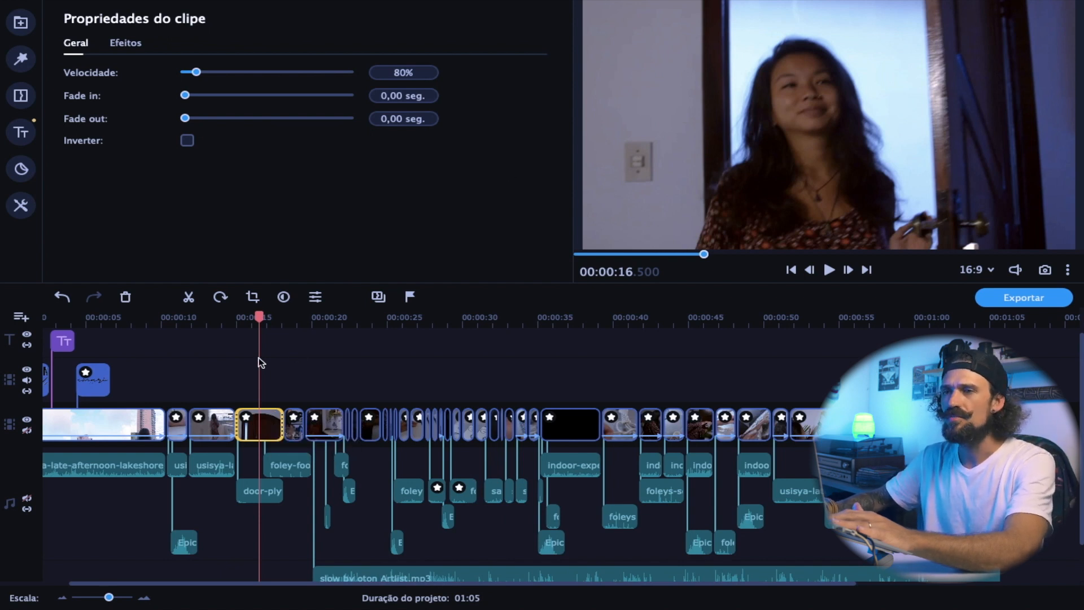
click(125, 43)
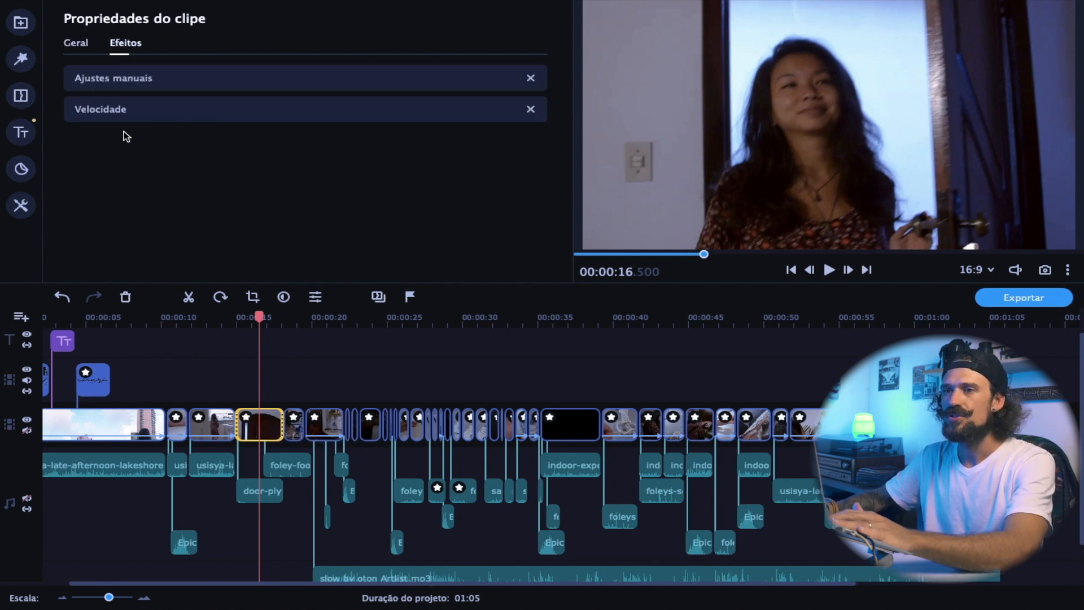
click(107, 80)
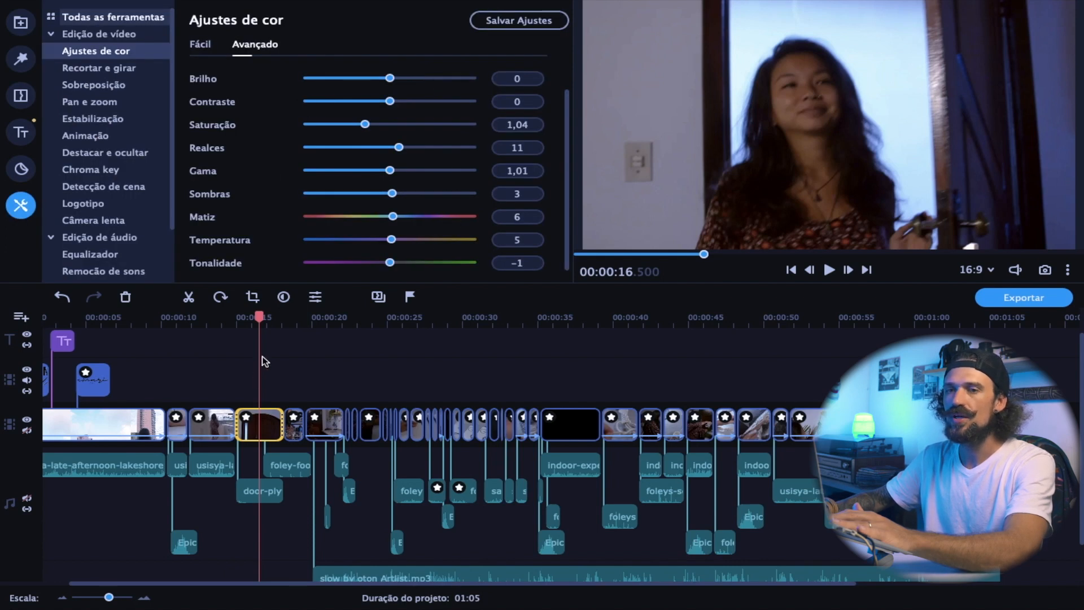
- Examine the colour adjustments and general properties of the clip with the wall-mounted skateboards at about 18 seconds
drag(259, 317, 292, 319)
click(289, 428)
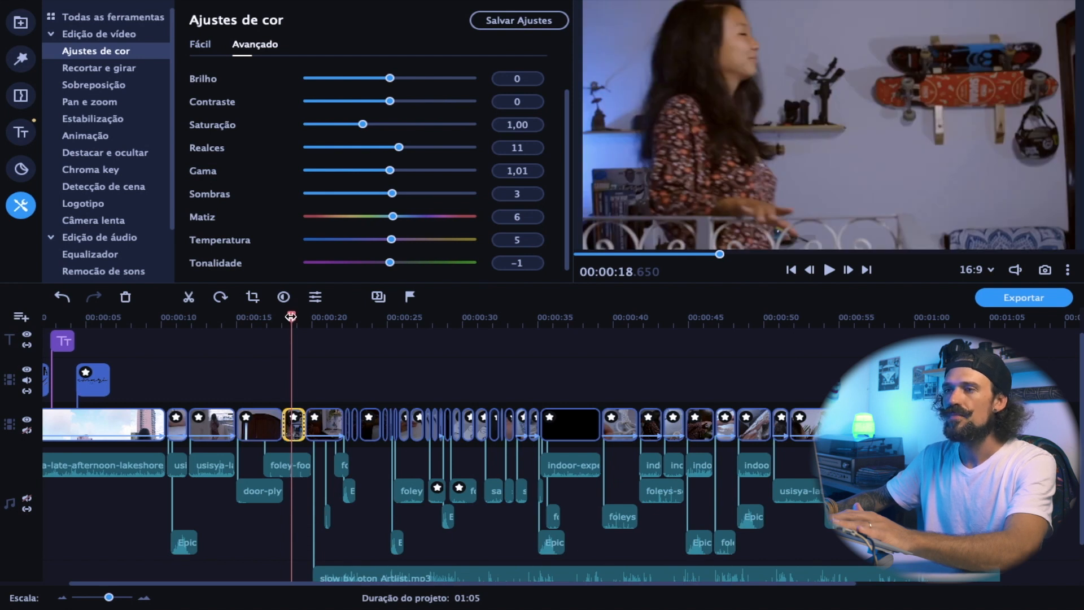
double_click(290, 434)
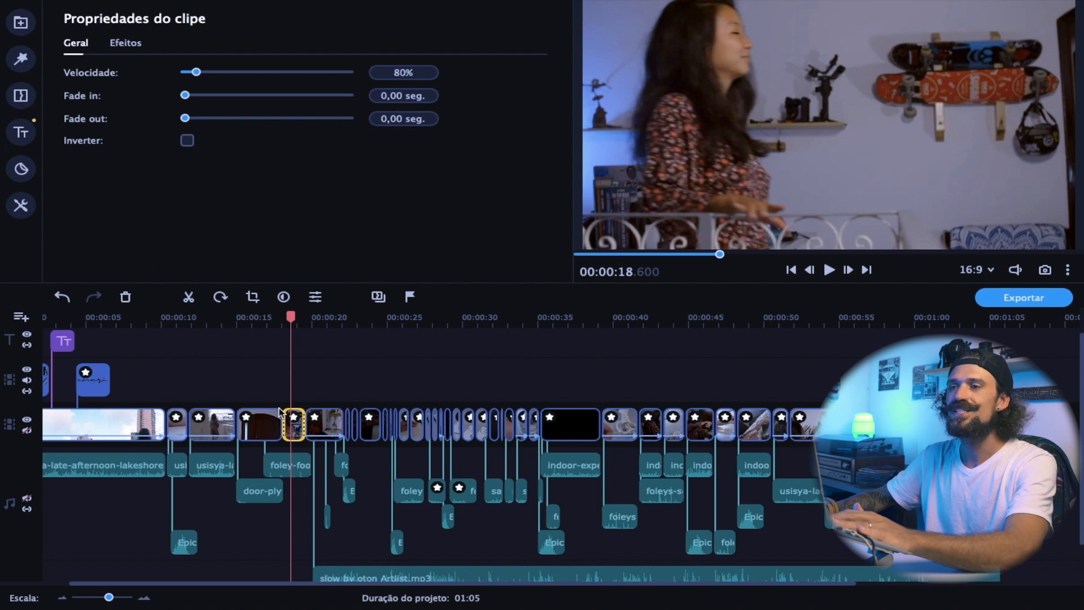
- Examine the general properties of the wide desk clip at about 21 seconds and play it into the following cut
drag(291, 315, 322, 314)
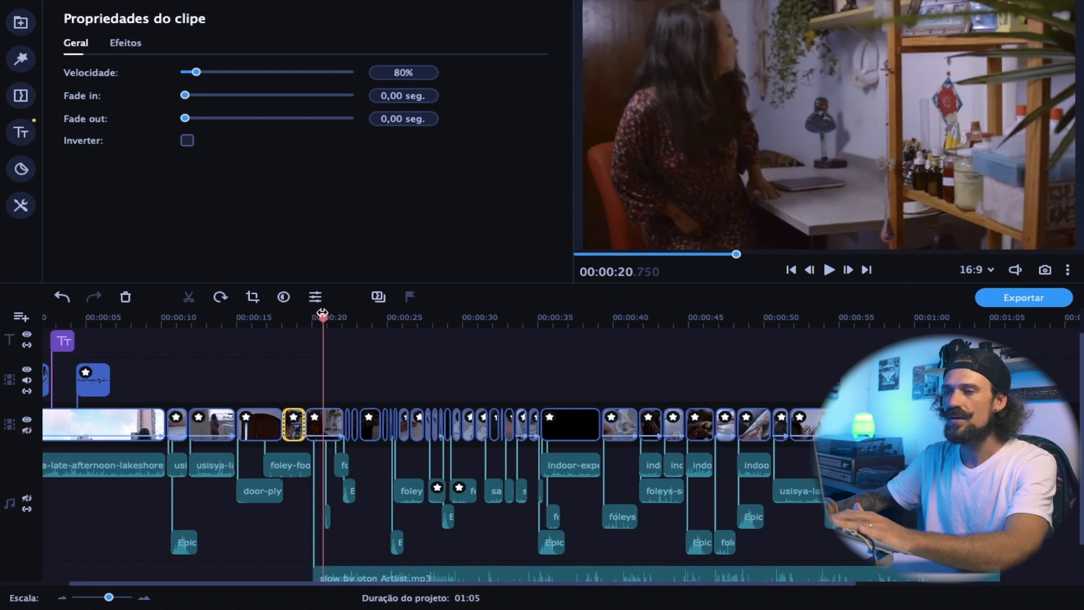
click(334, 423)
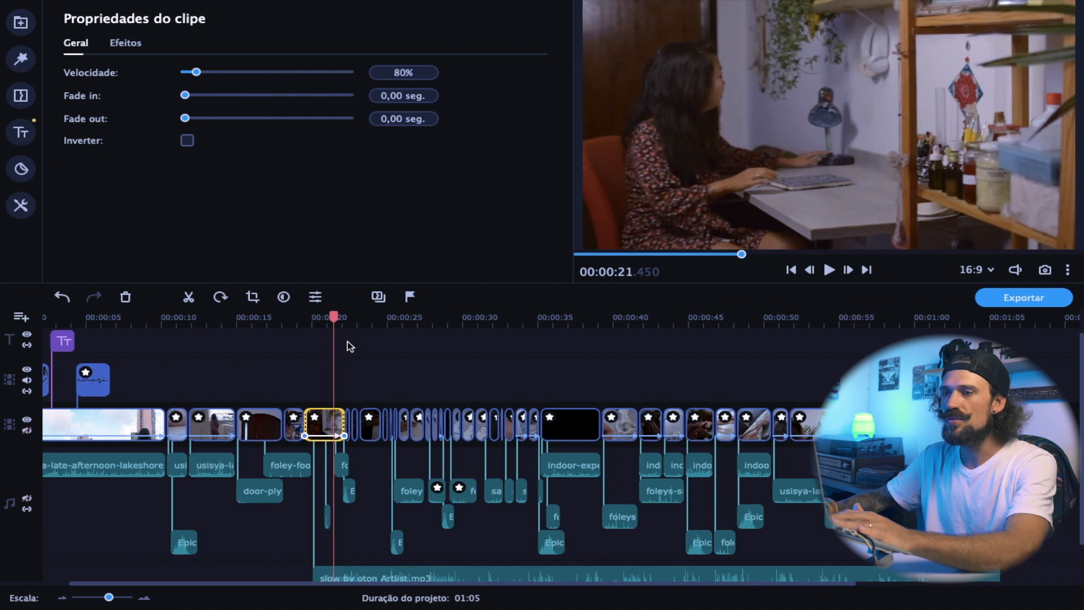
drag(339, 322, 302, 320)
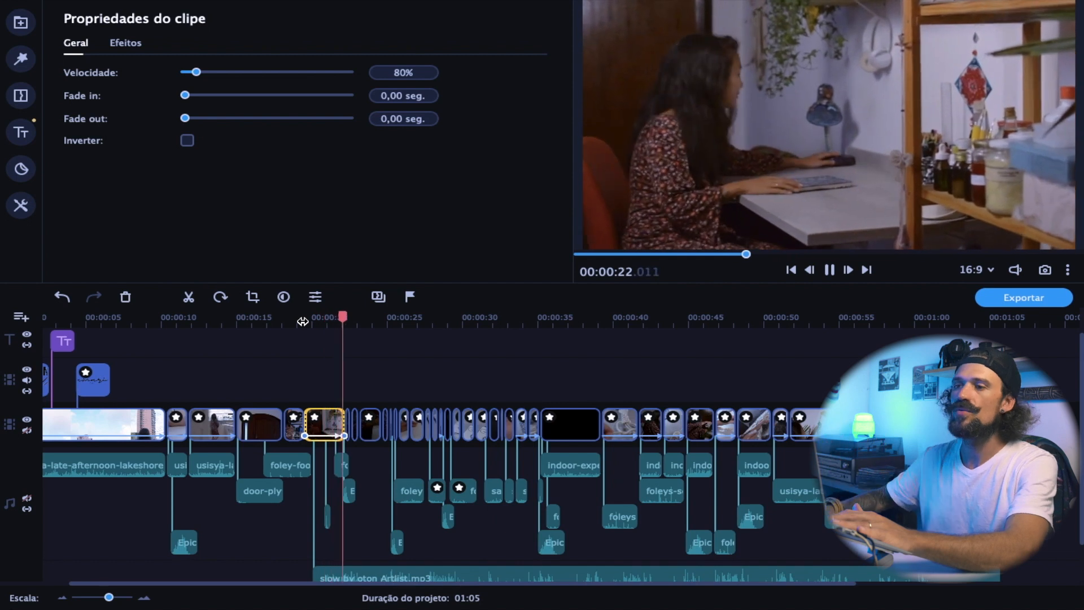
key(space)
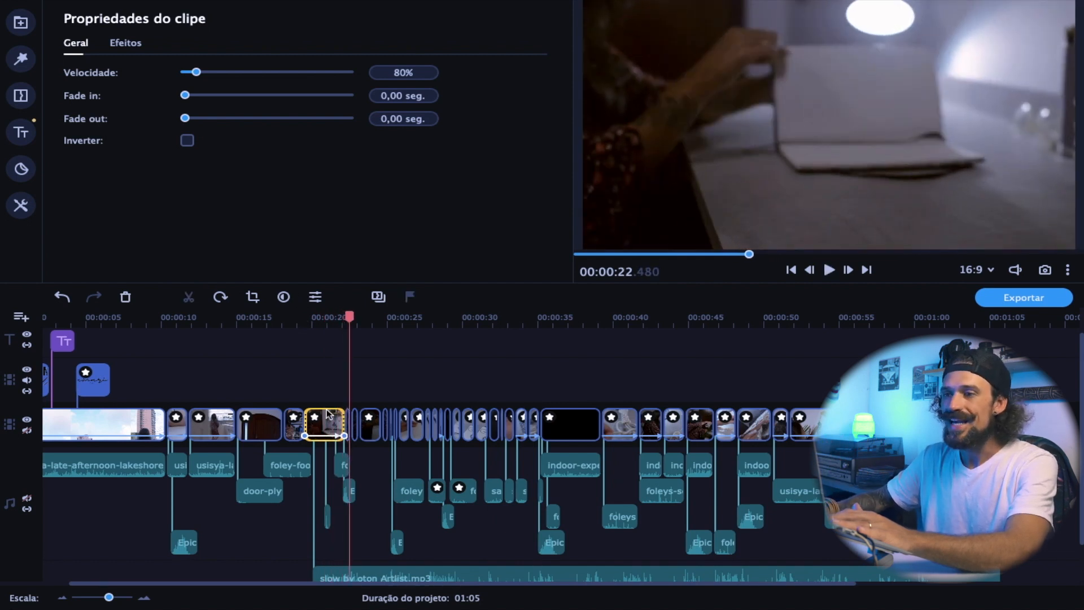
- Examine the general properties of the first short clip directly after the wide desk clip
click(144, 597)
click(144, 597)
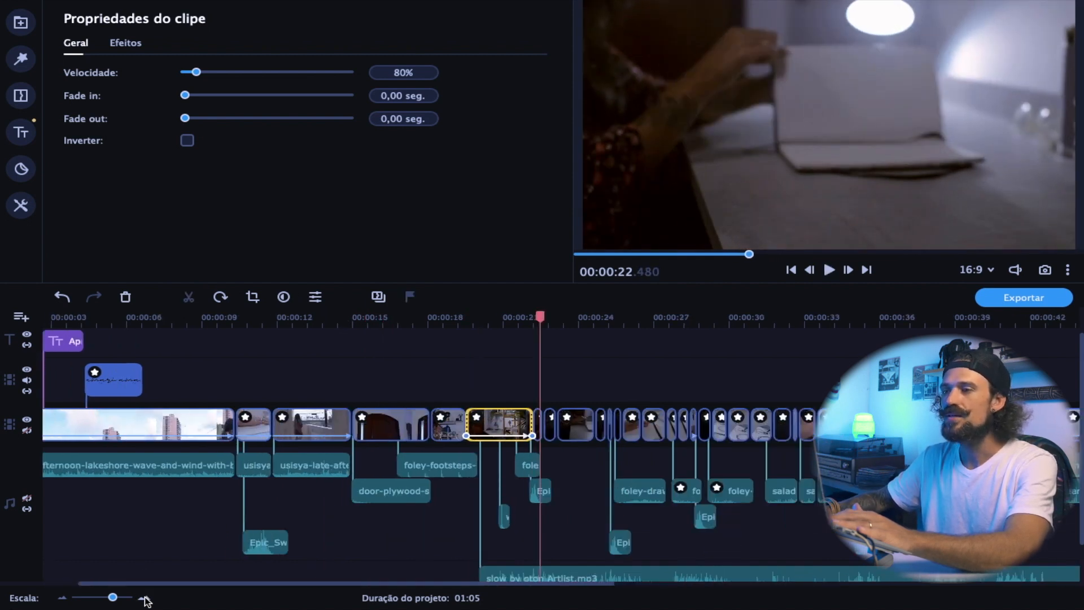
click(144, 598)
scroll(256, 490, right, 10)
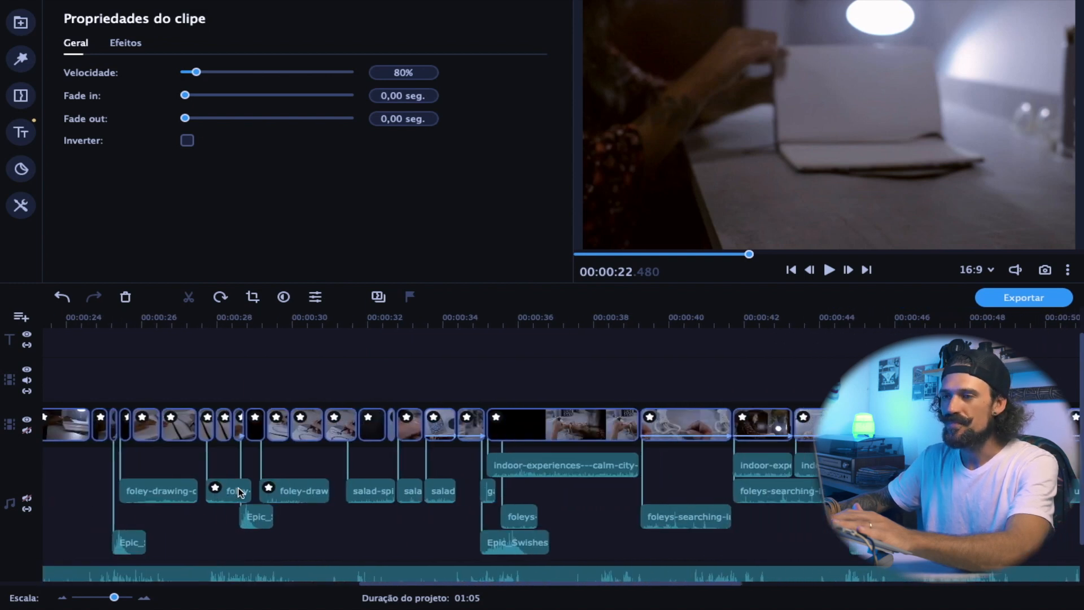
scroll(239, 493, left, 2)
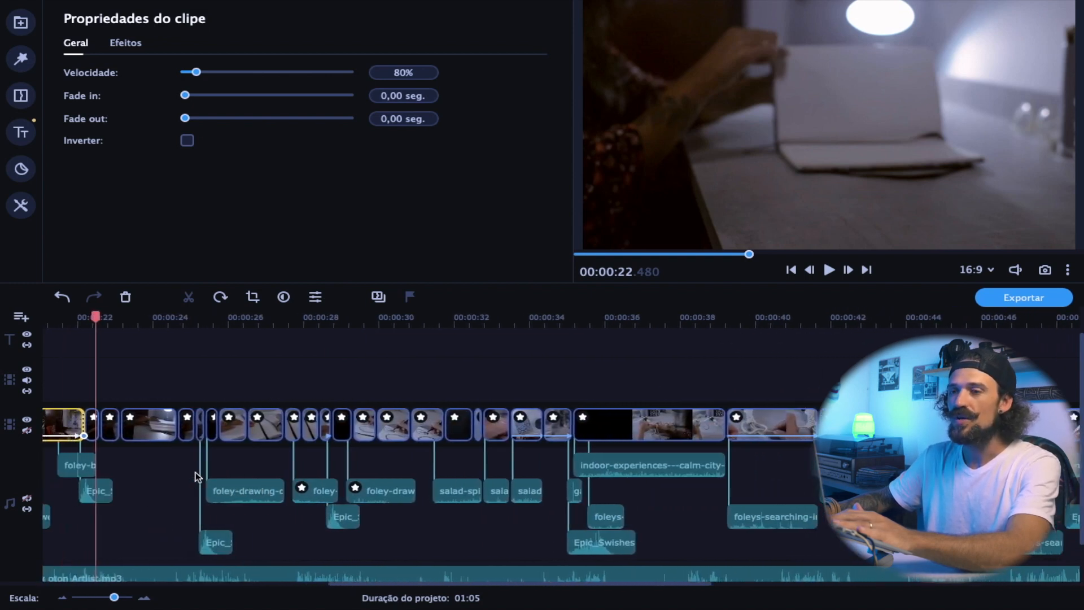
scroll(195, 477, left, 1)
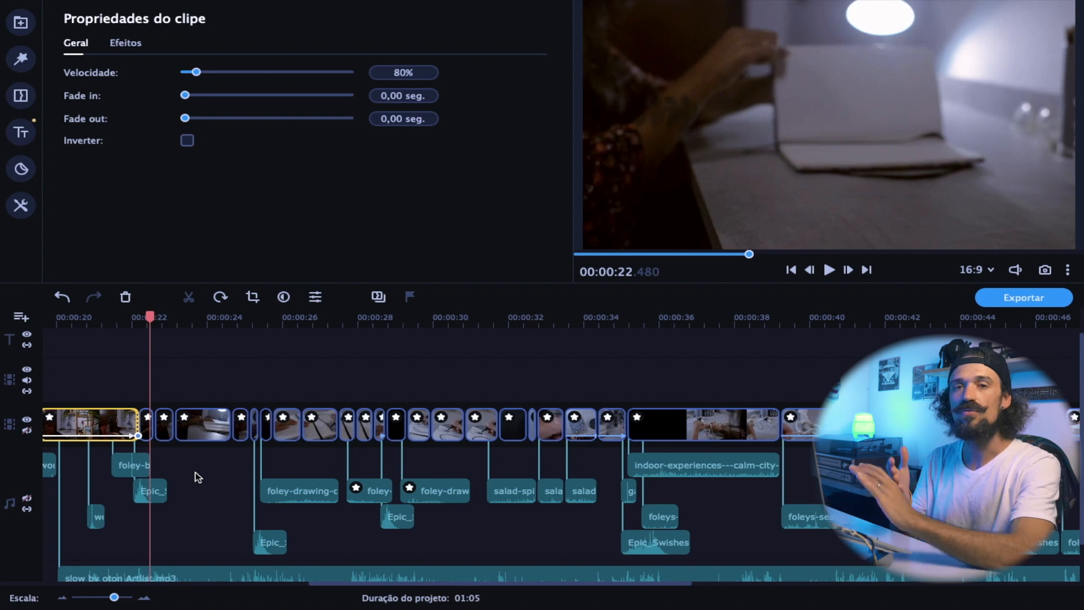
click(144, 425)
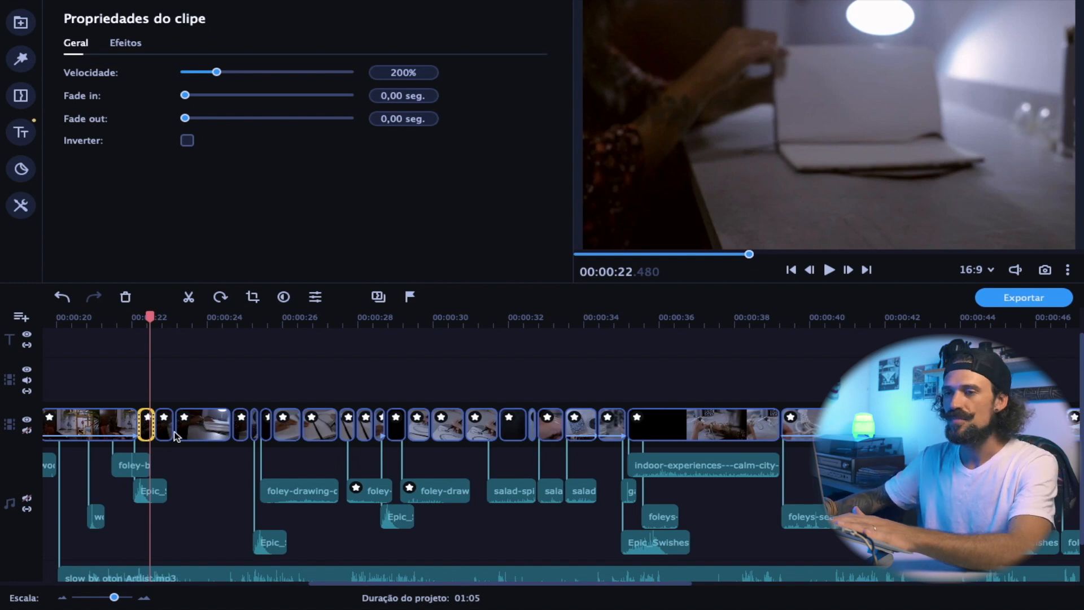
- Go to the start of that short clip and examine the speed of the last clip in the notebook sequence, at about 25 seconds
click(145, 601)
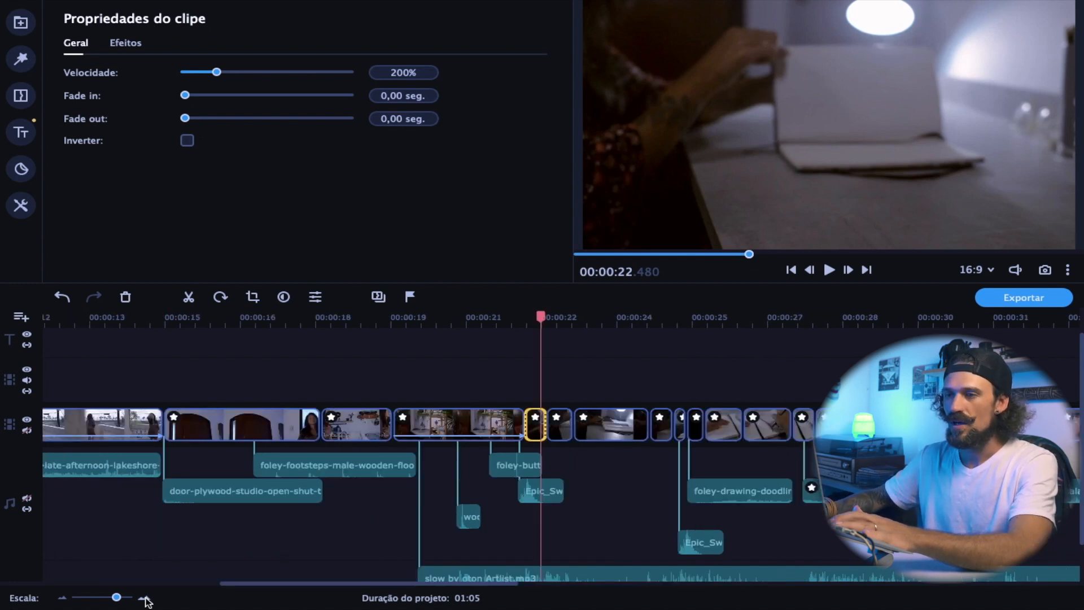
scroll(581, 516, right, 3)
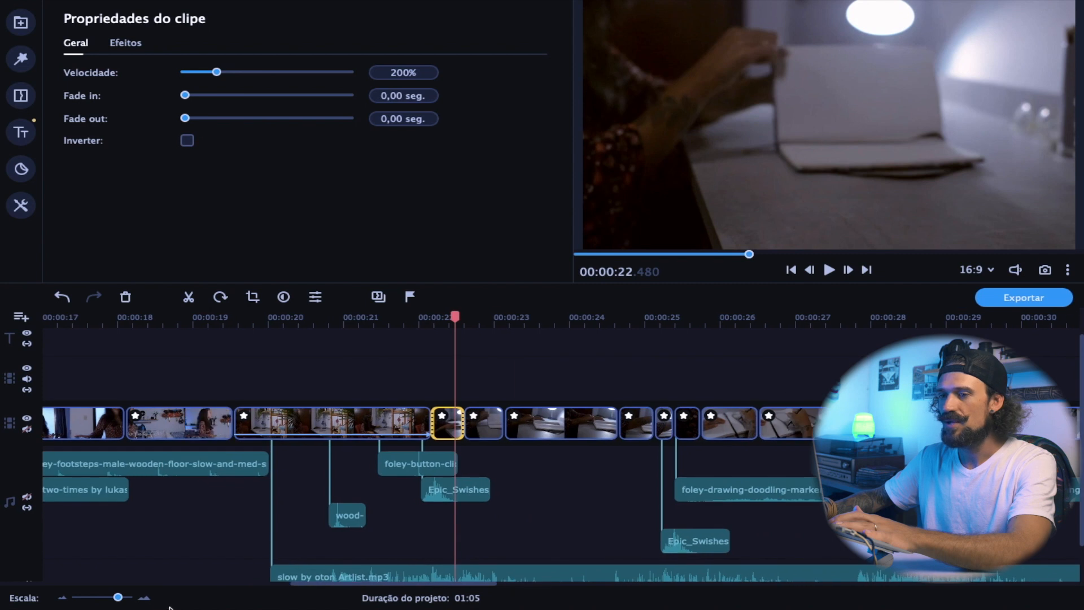
click(145, 597)
scroll(693, 496, right, 3)
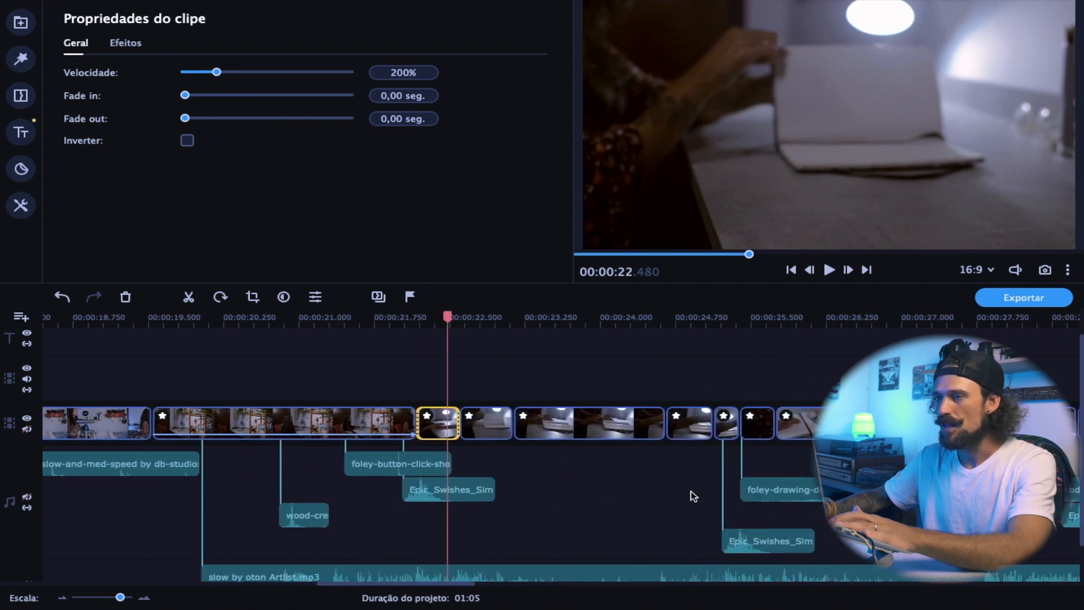
drag(449, 318, 416, 319)
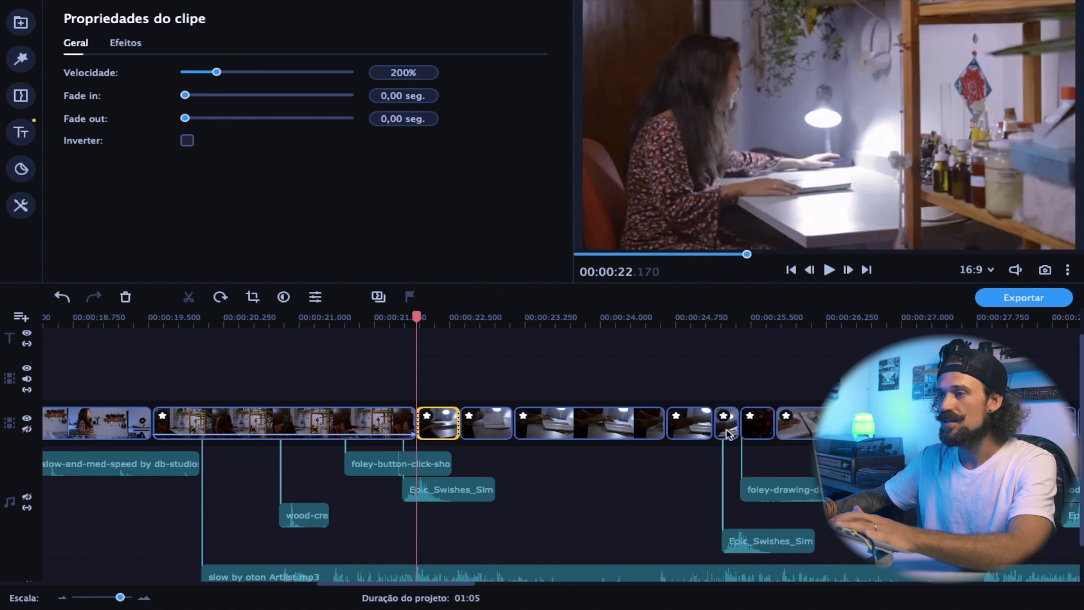
click(729, 433)
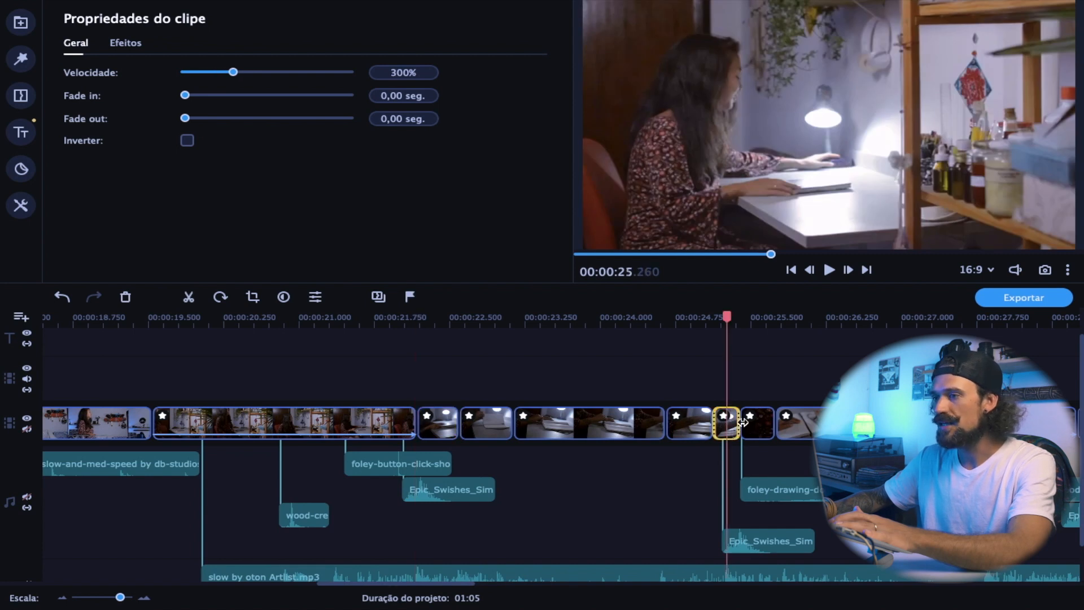
- Compare the speed settings of the first three notebook clips in order, ending with the longer middle clip DSC_0270.MOV
drag(726, 317, 592, 328)
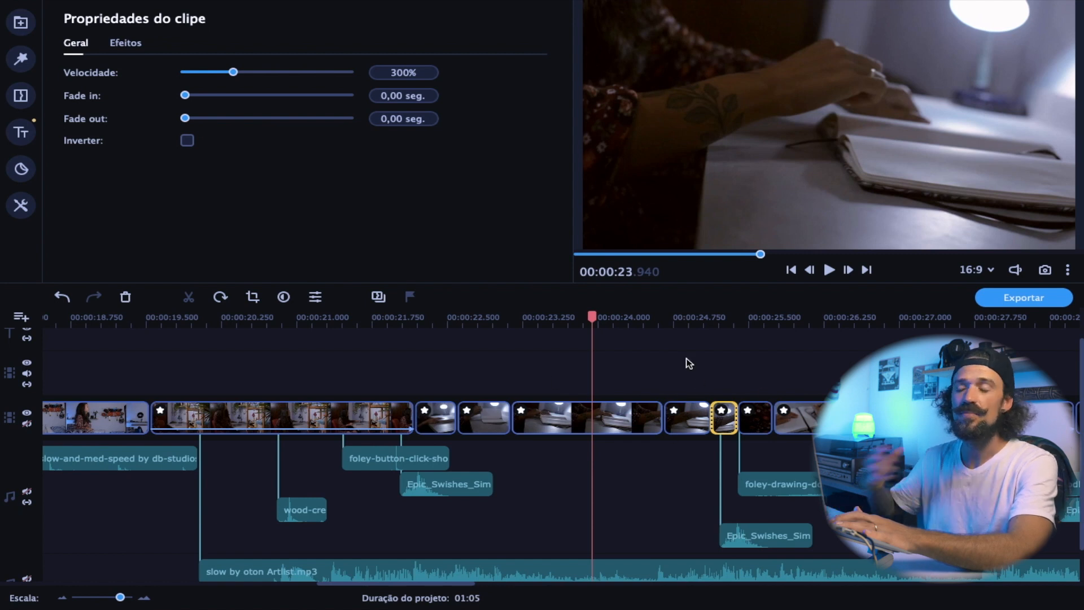
drag(589, 318, 570, 321)
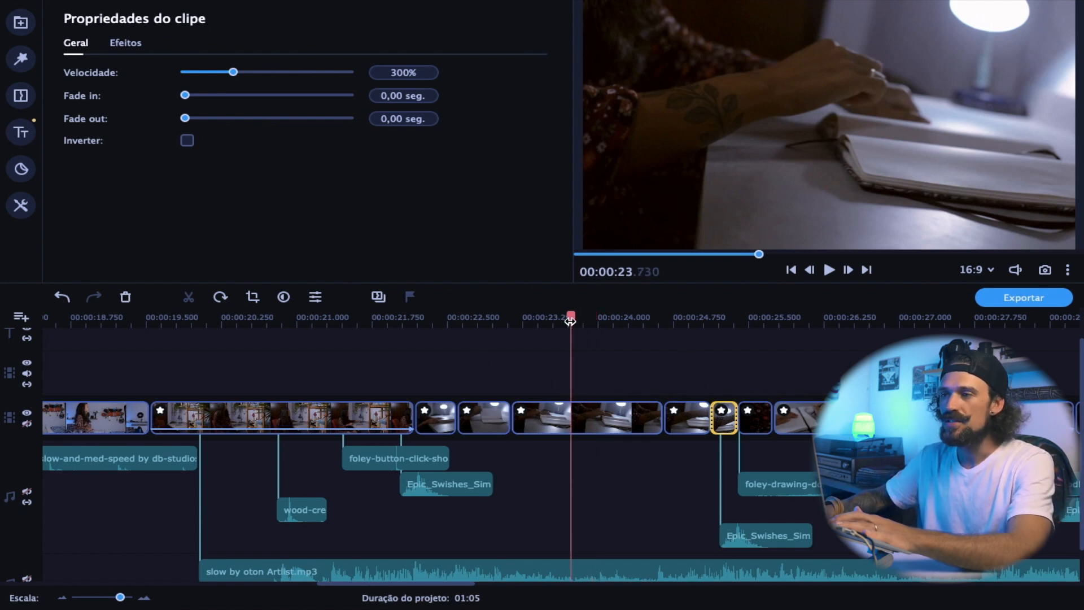
click(553, 420)
click(446, 422)
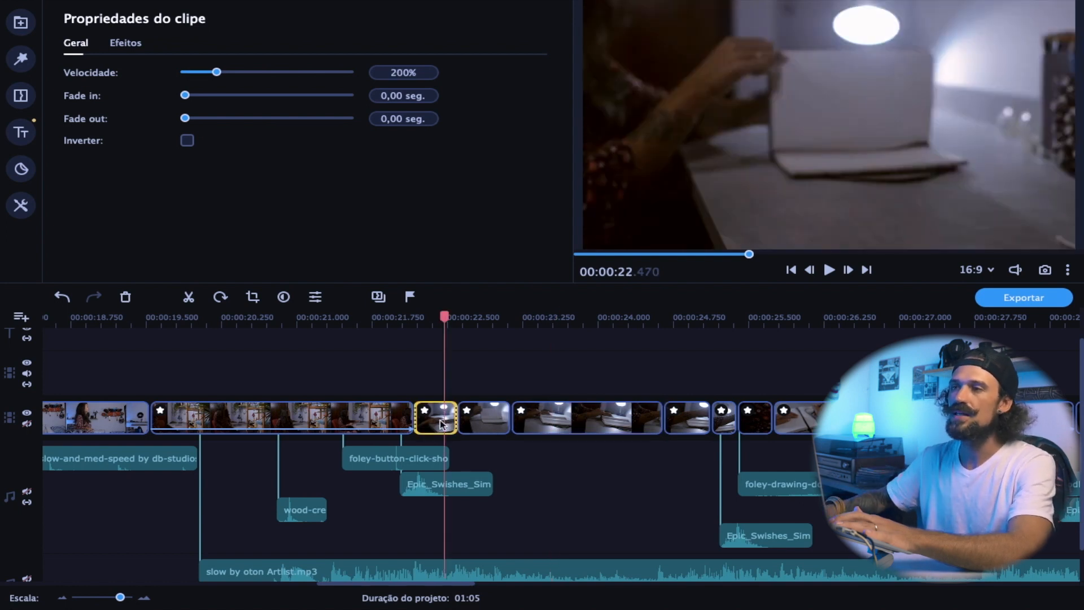
scroll(423, 407, down, 1)
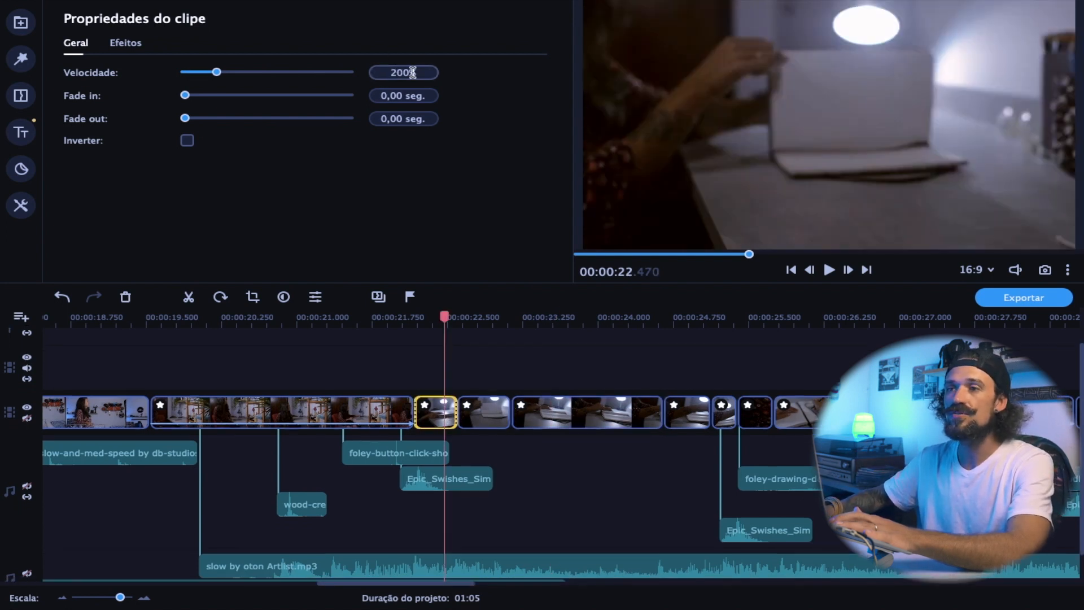
drag(444, 314, 479, 314)
click(499, 414)
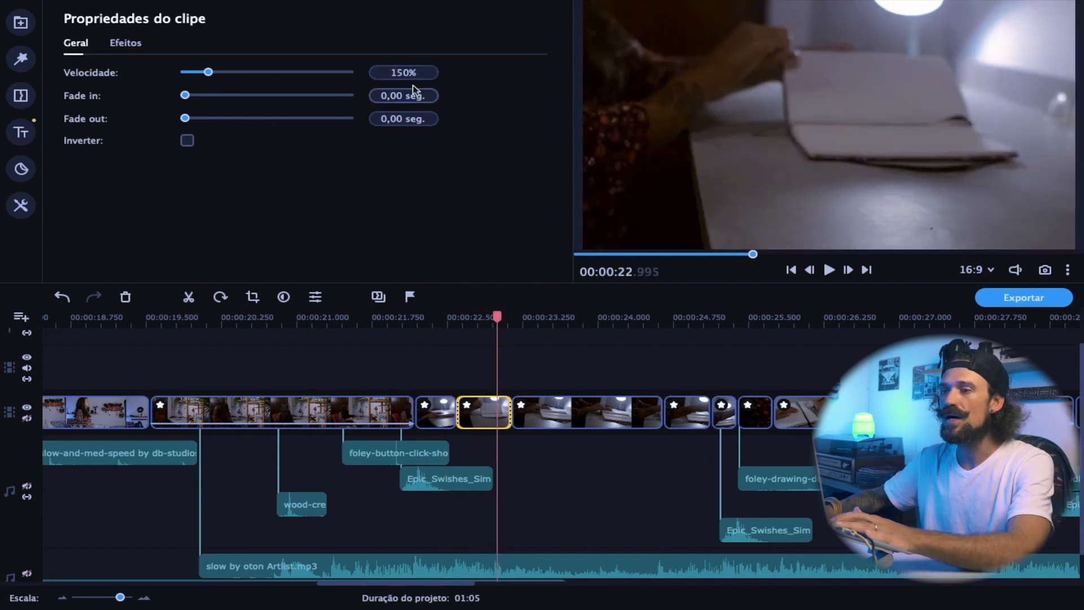
drag(499, 315, 575, 315)
click(568, 418)
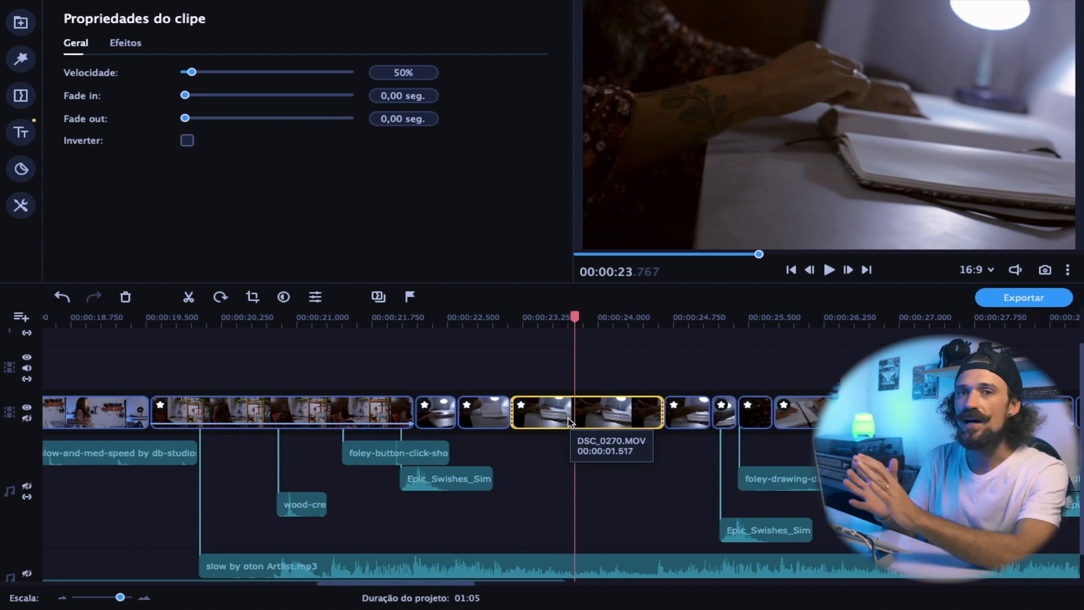
- Examine the speed settings of the two short clips that follow the longer DSC_0270.MOV clip
scroll(568, 418, right, 5)
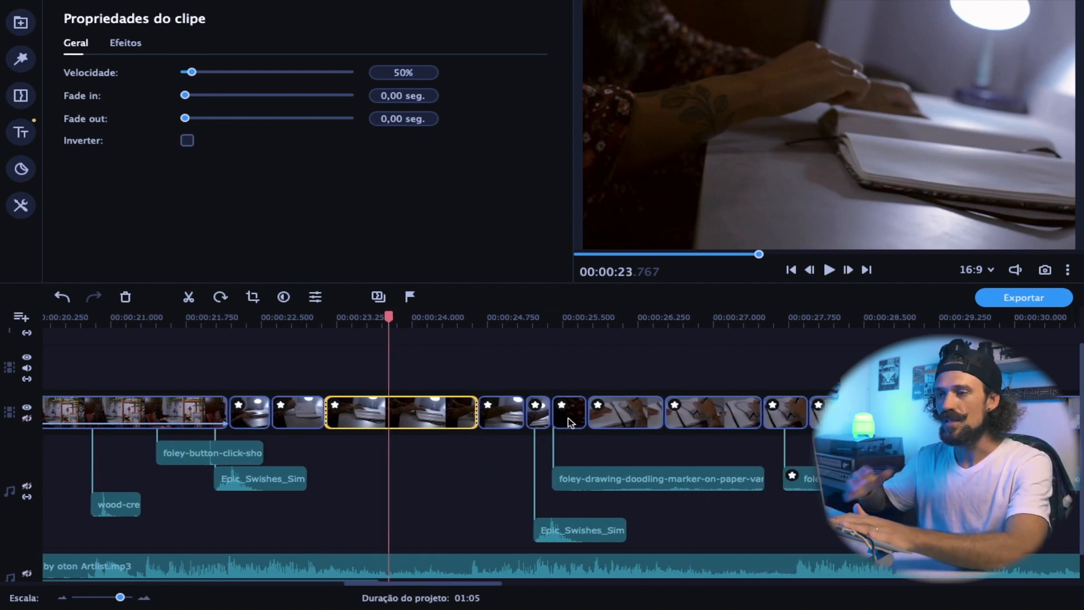
drag(389, 317, 463, 318)
click(506, 405)
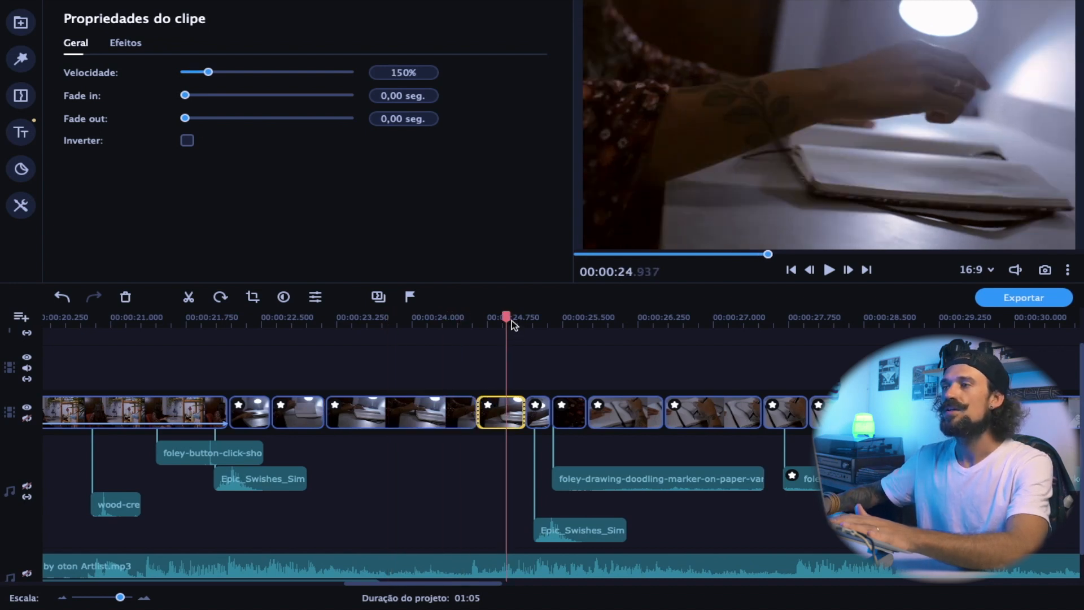
drag(512, 319, 528, 317)
click(541, 415)
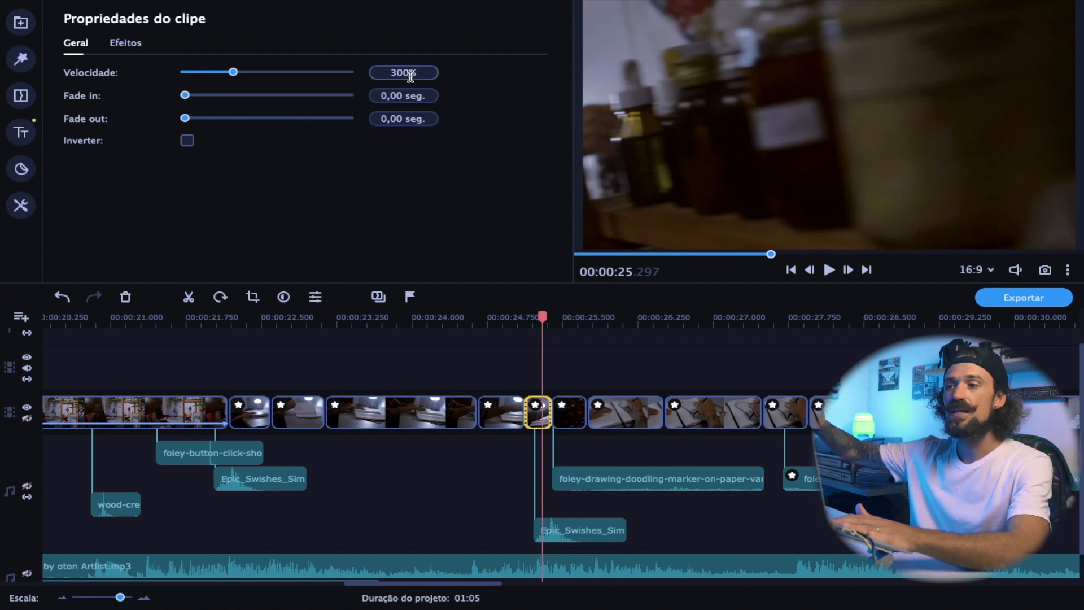
- Compare the speeds of the clips on both sides of the fast camera-movement transition at about 25.5 seconds
scroll(598, 377, right, 3)
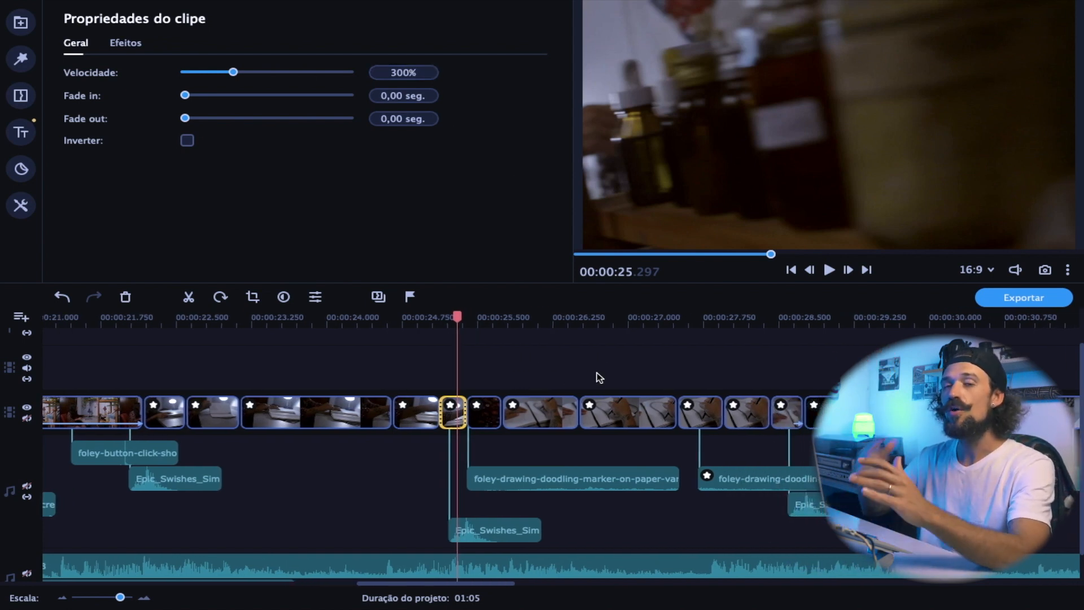
scroll(599, 376, right, 3)
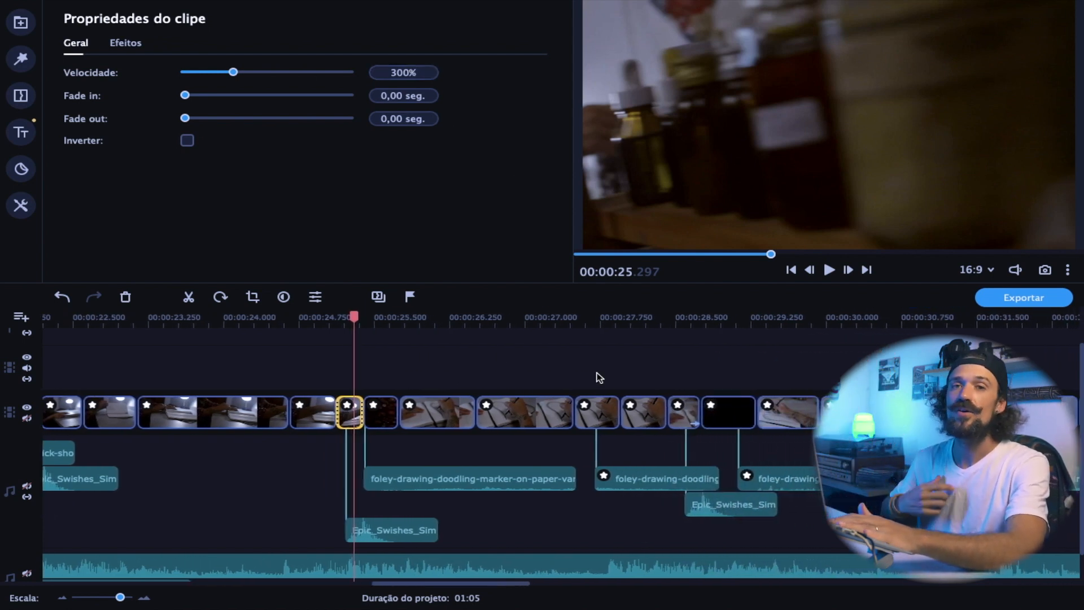
drag(354, 326, 377, 324)
click(384, 418)
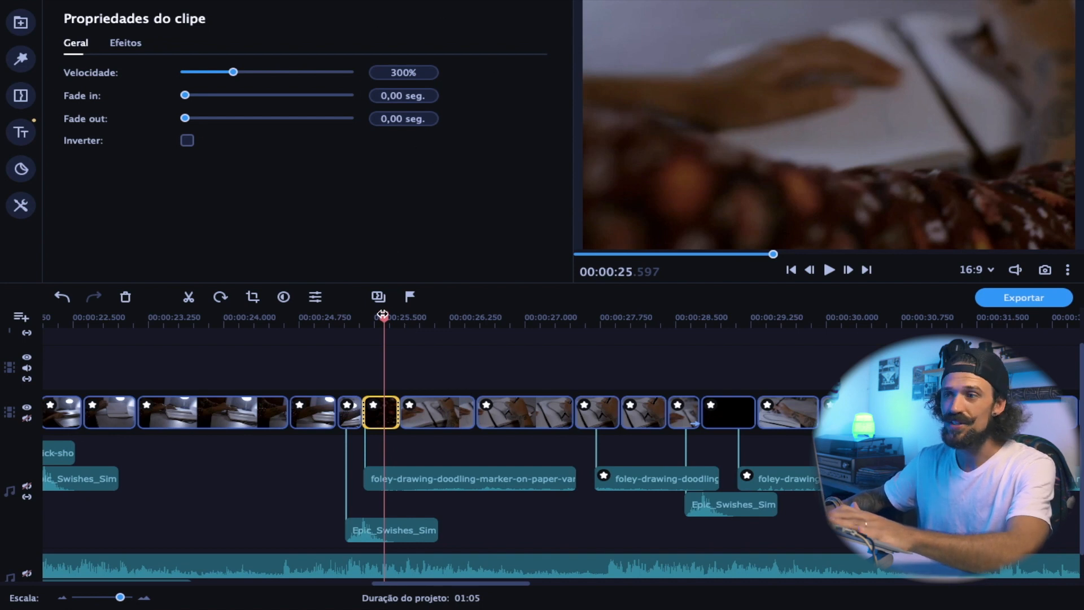
click(346, 350)
click(353, 413)
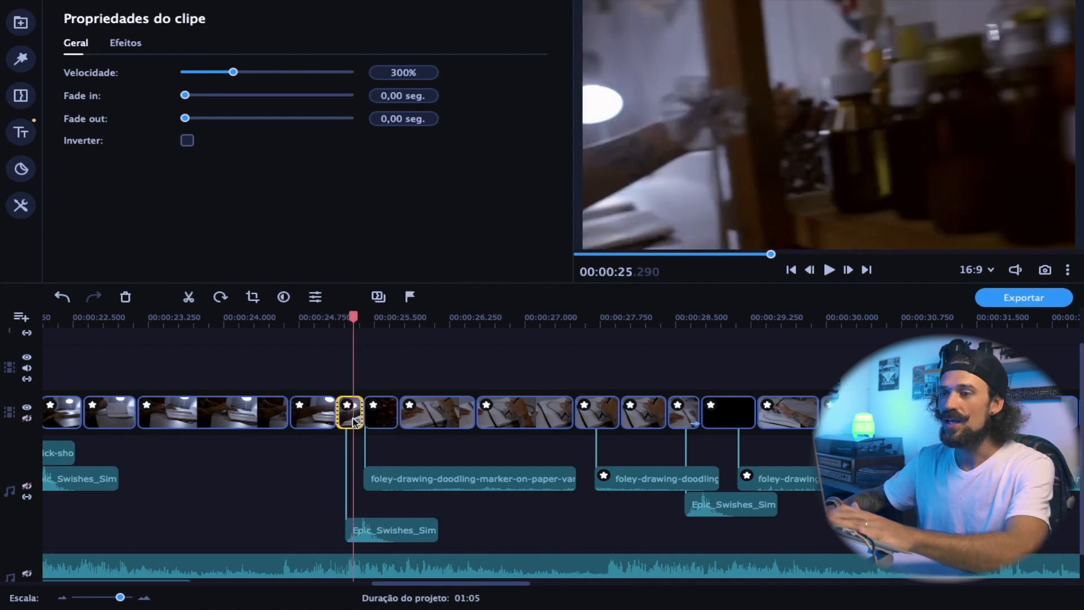
drag(353, 319, 376, 321)
click(379, 411)
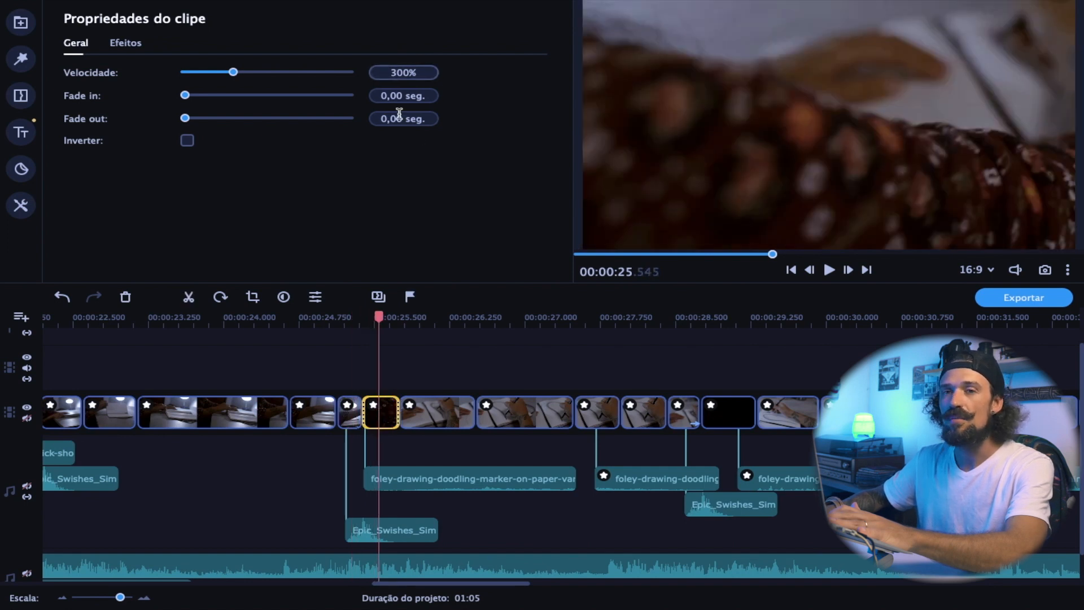
- Examine the speed settings of the two drawing clips that follow the fast transition, at about 26 and 27 seconds
scroll(523, 402, down, 2)
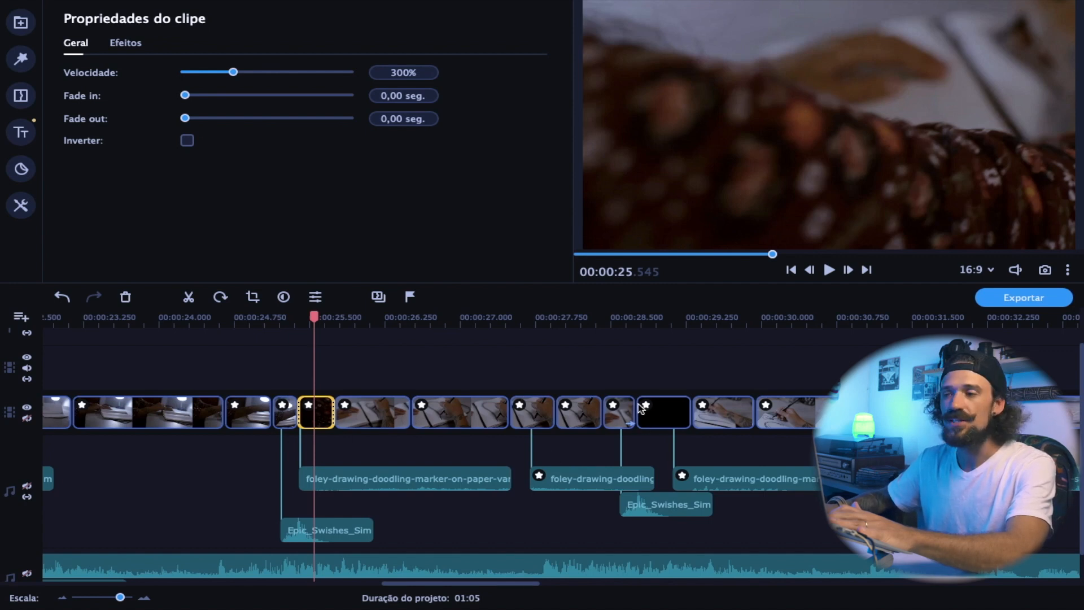
drag(314, 316, 362, 355)
click(383, 406)
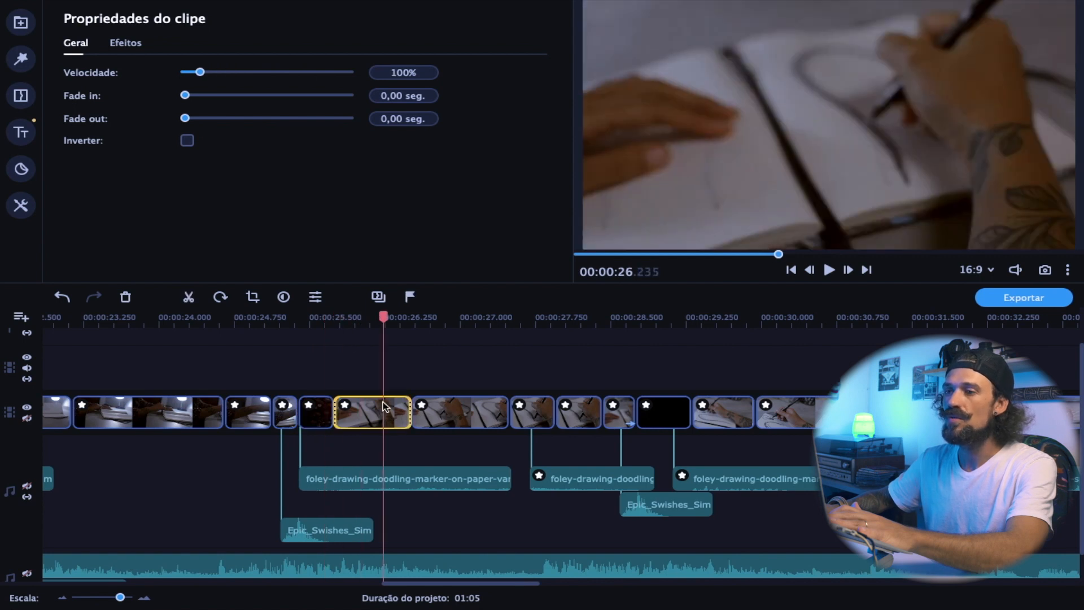
scroll(383, 402, up, 1)
drag(396, 325, 497, 330)
click(487, 419)
scroll(489, 425, down, 3)
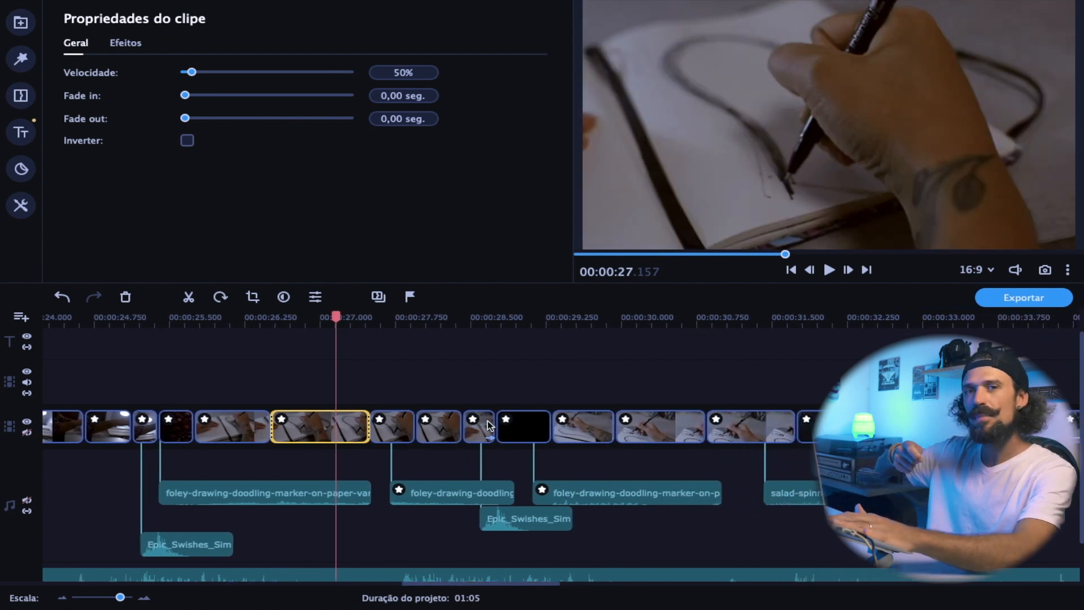
- Compare the speed settings of the three short drawing clips between about 27.5 and 28.6 seconds
drag(337, 317, 397, 319)
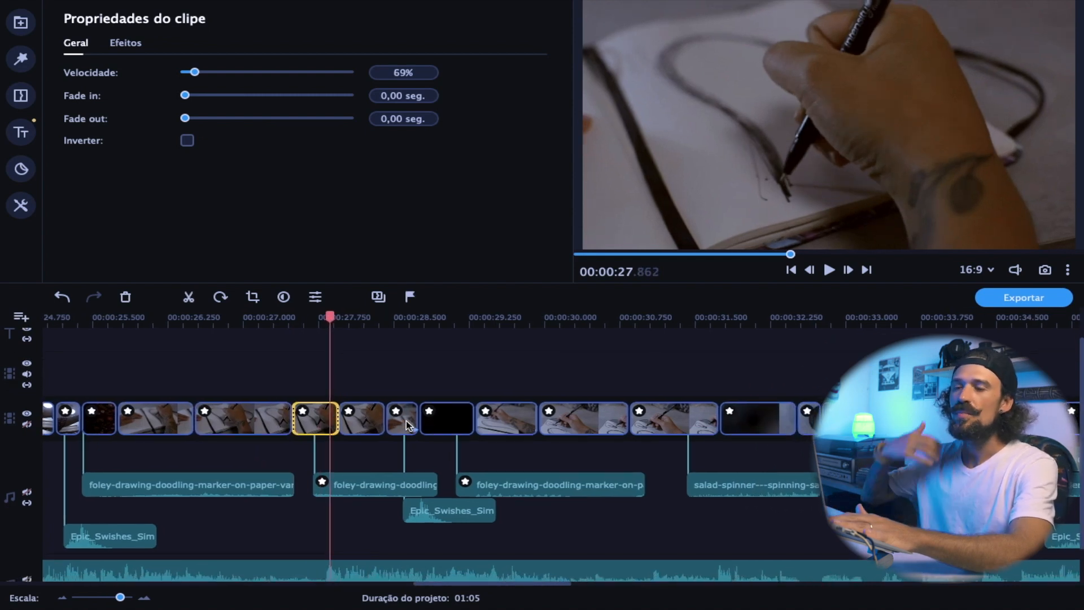
drag(330, 314, 402, 320)
click(369, 411)
click(404, 425)
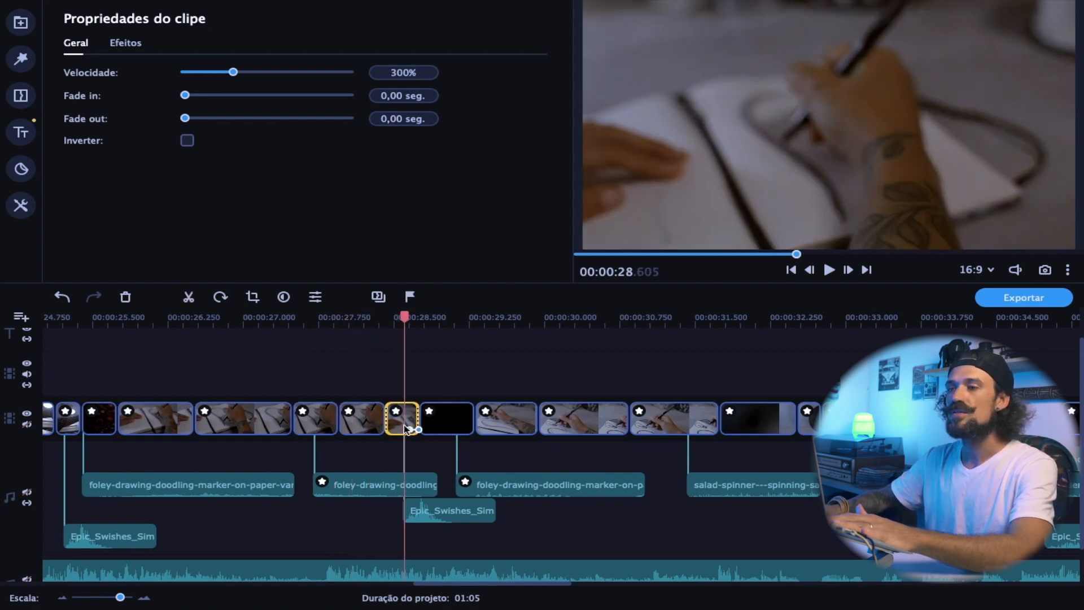
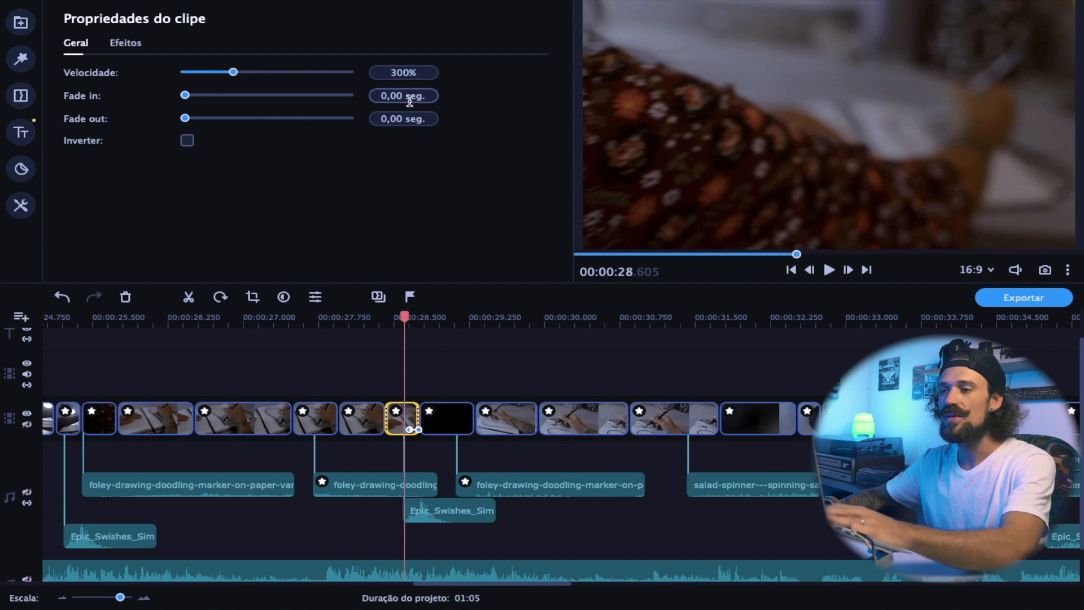
- Examine the speeds of the clip with the dark opening at about 29 seconds and the drawing clips after it
click(390, 404)
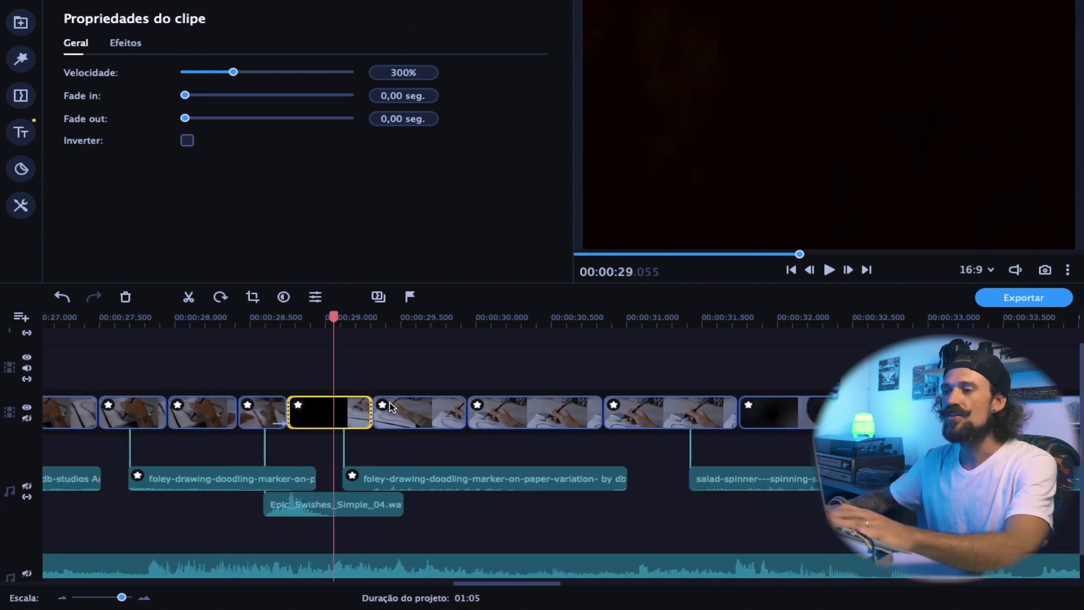
click(418, 417)
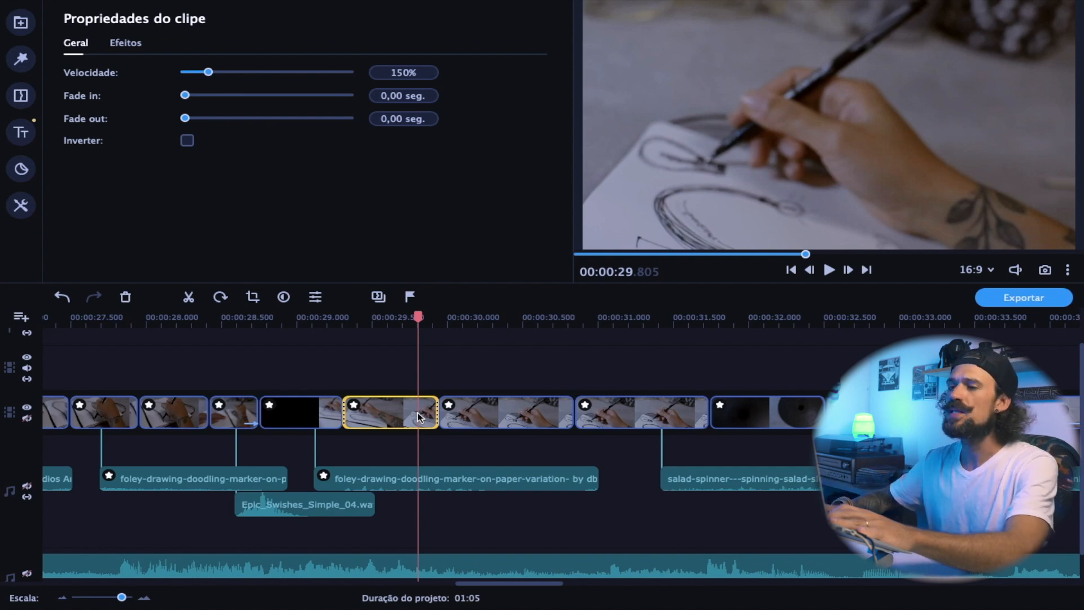
click(469, 418)
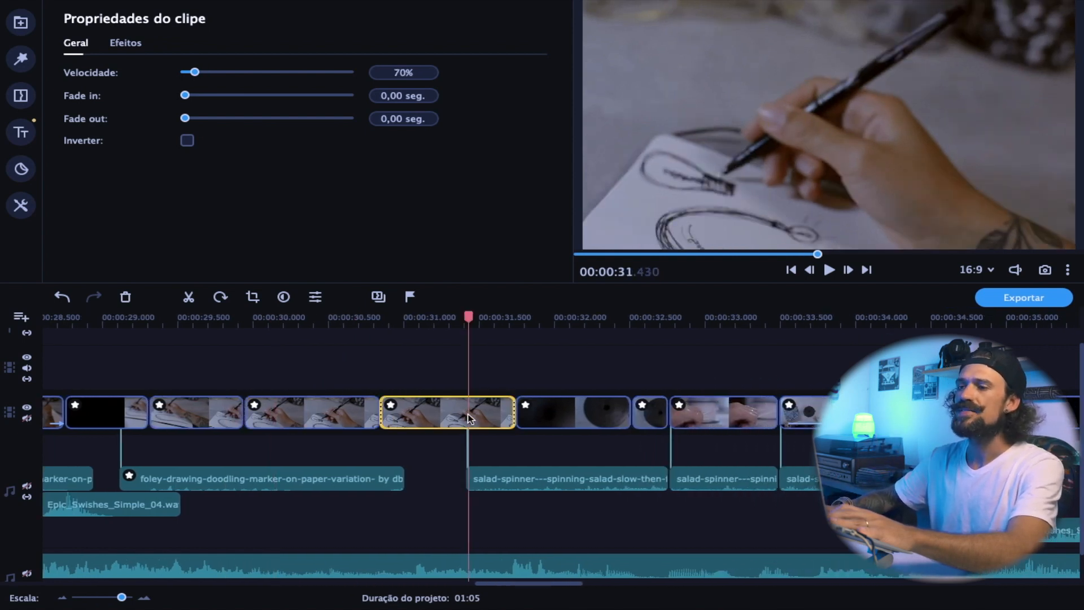
- Compare the speeds of the last drawing clip and the dark spool clip on both sides of their cut
click(568, 416)
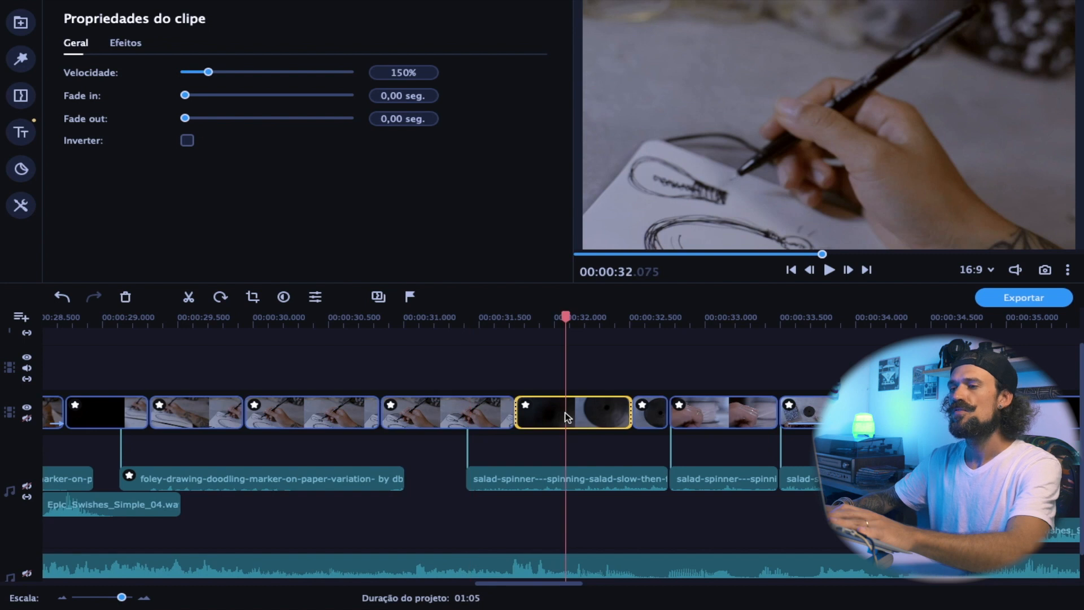
click(489, 353)
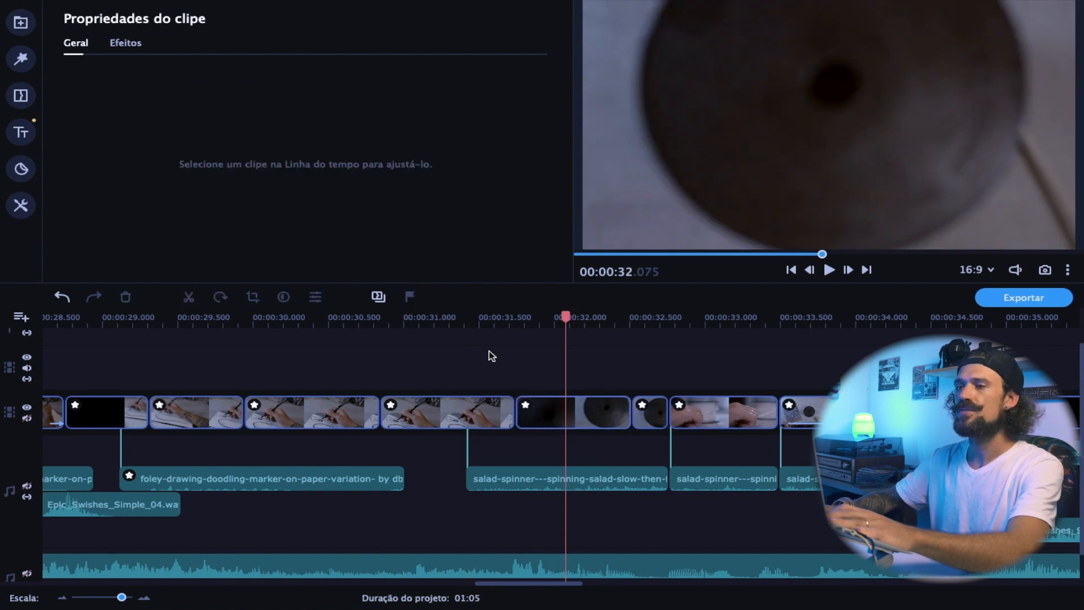
click(504, 411)
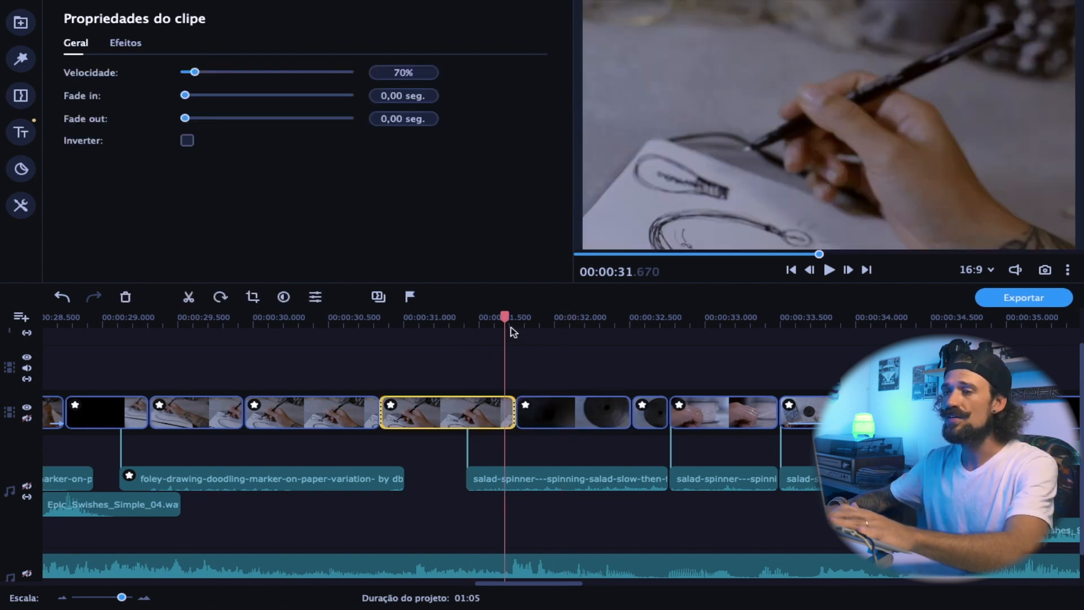
drag(505, 315, 534, 314)
click(553, 401)
scroll(552, 401, right, 3)
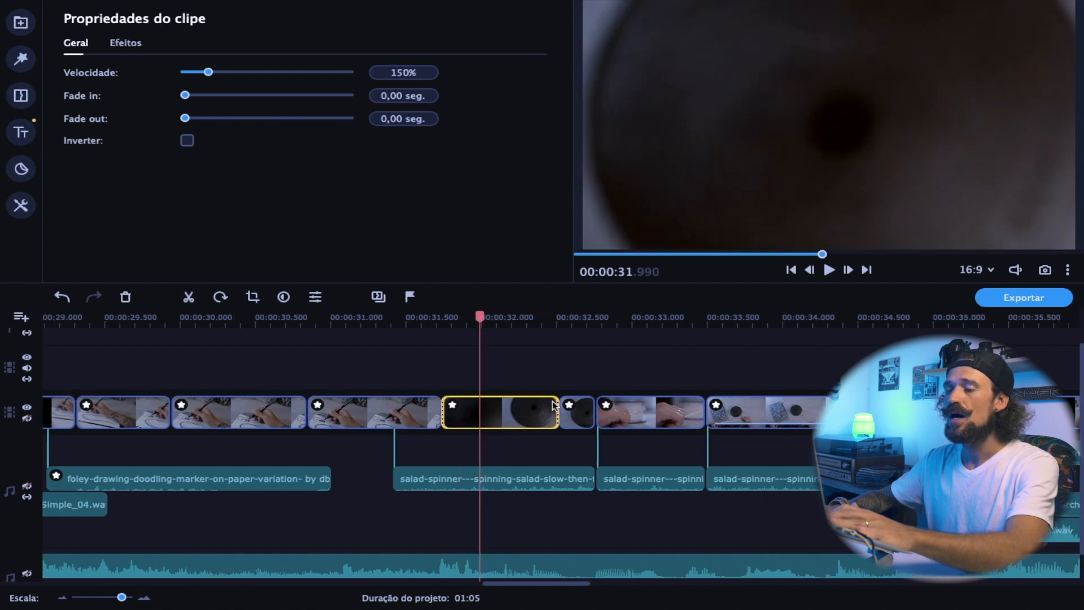
scroll(553, 401, right, 1)
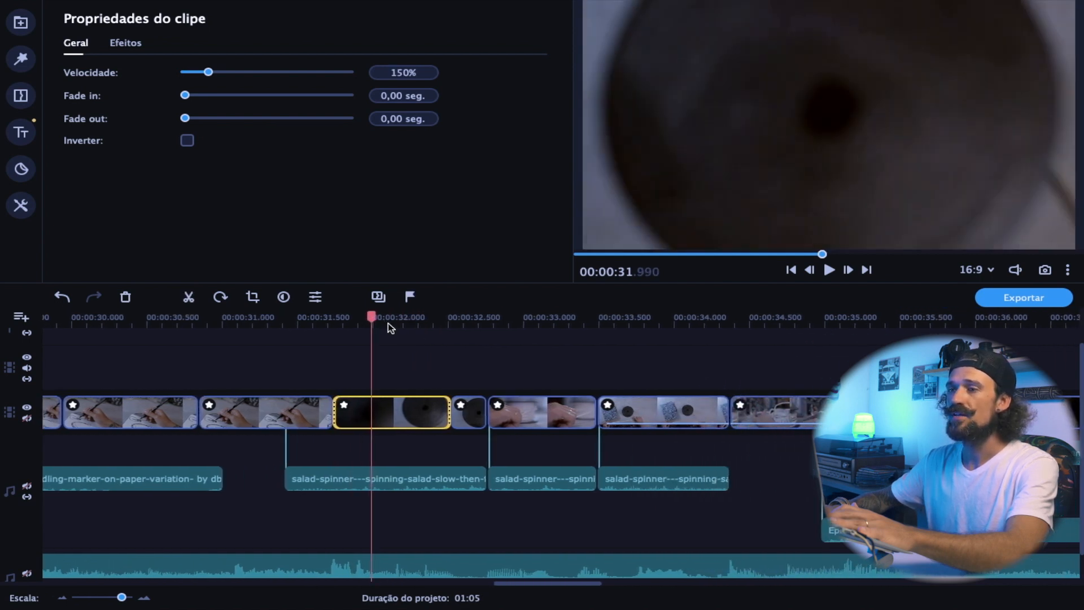
- Play the transition from the last drawing clip into the spinning spool, starting at about 31.6 seconds
scroll(372, 317, right, 1)
drag(372, 318, 300, 318)
click(300, 413)
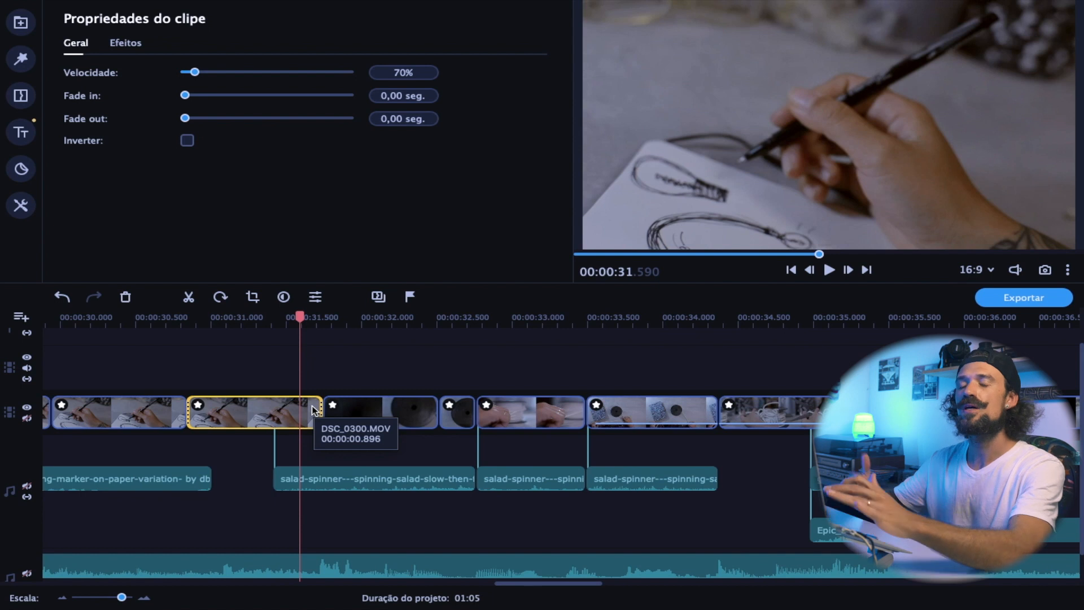
key(space)
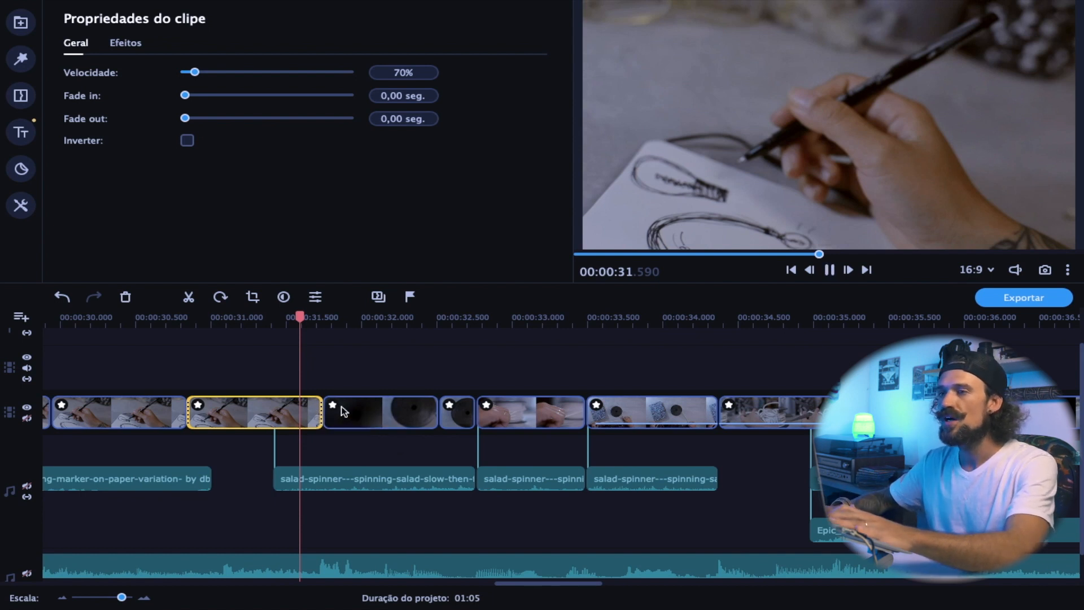
click(277, 321)
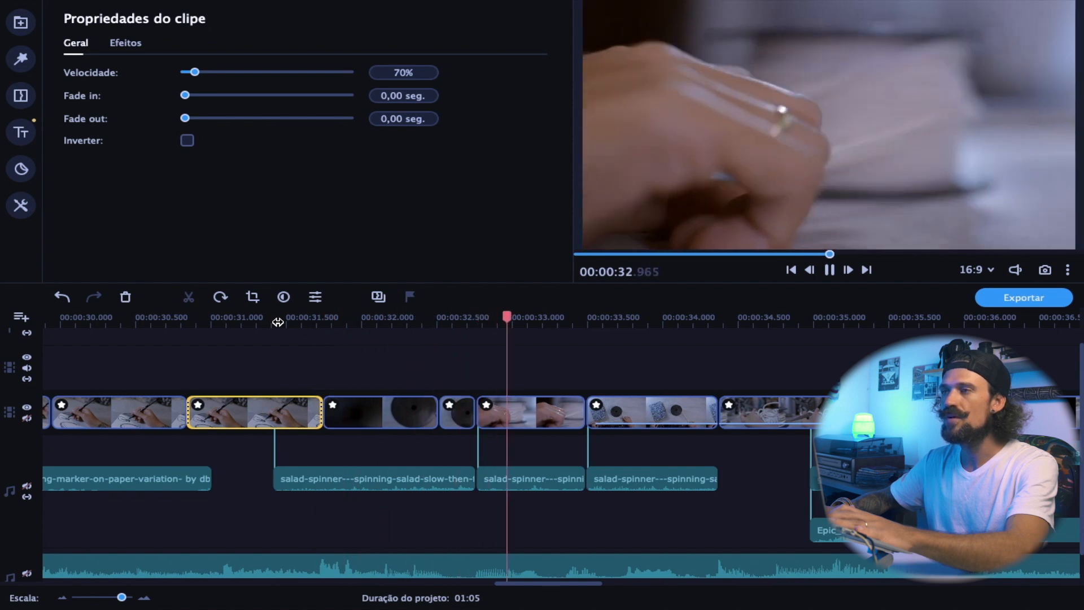
key(space)
scroll(459, 356, right, 1)
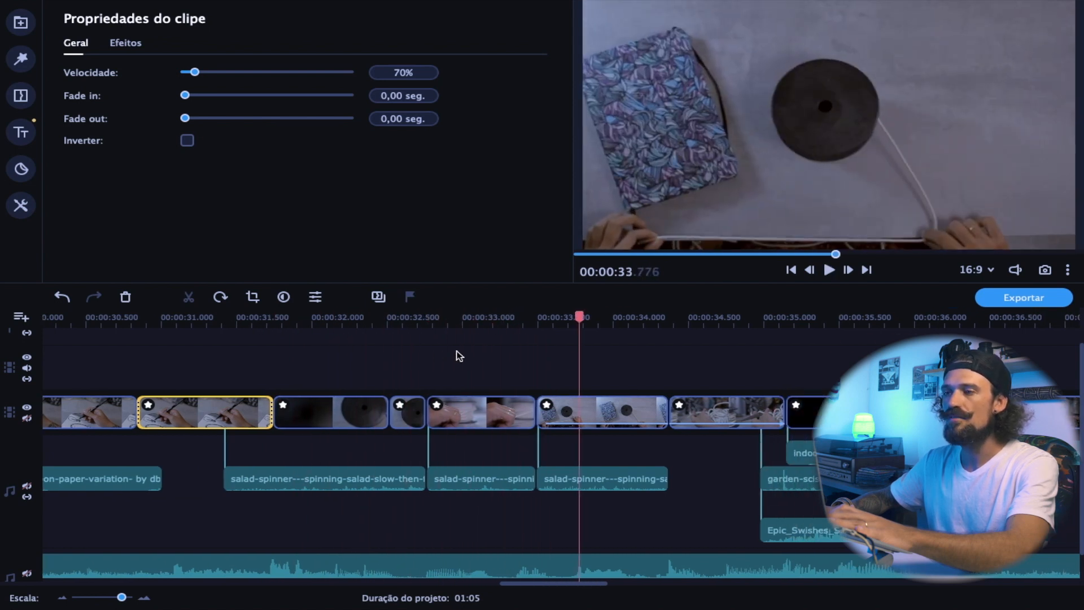
- Replay the spool sequence from about 32 seconds through to the scissors clip, pausing at the hand close-up
drag(563, 313, 316, 319)
key(space)
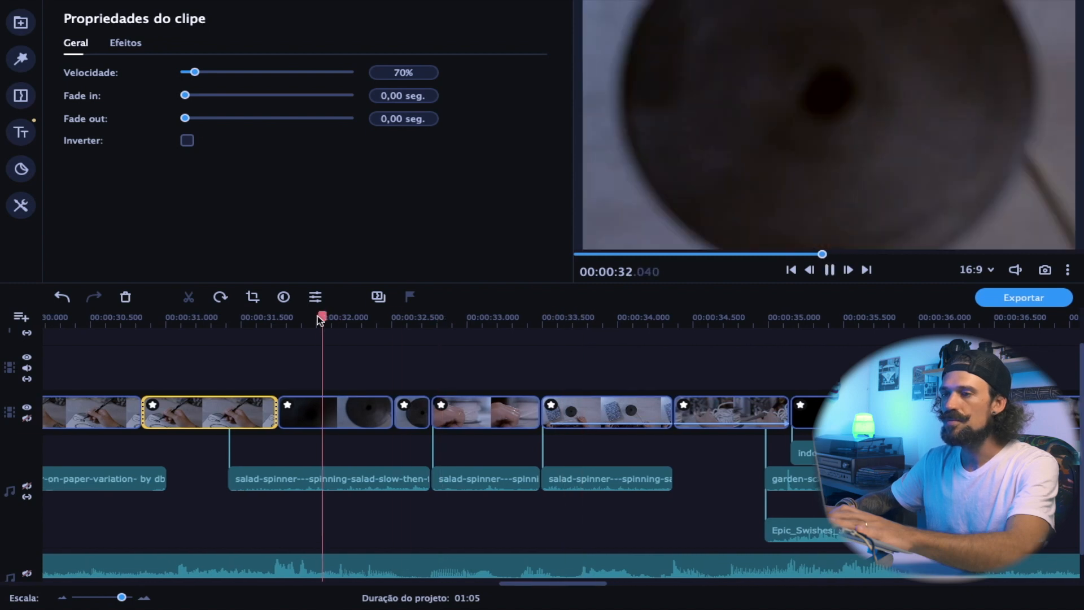
key(space)
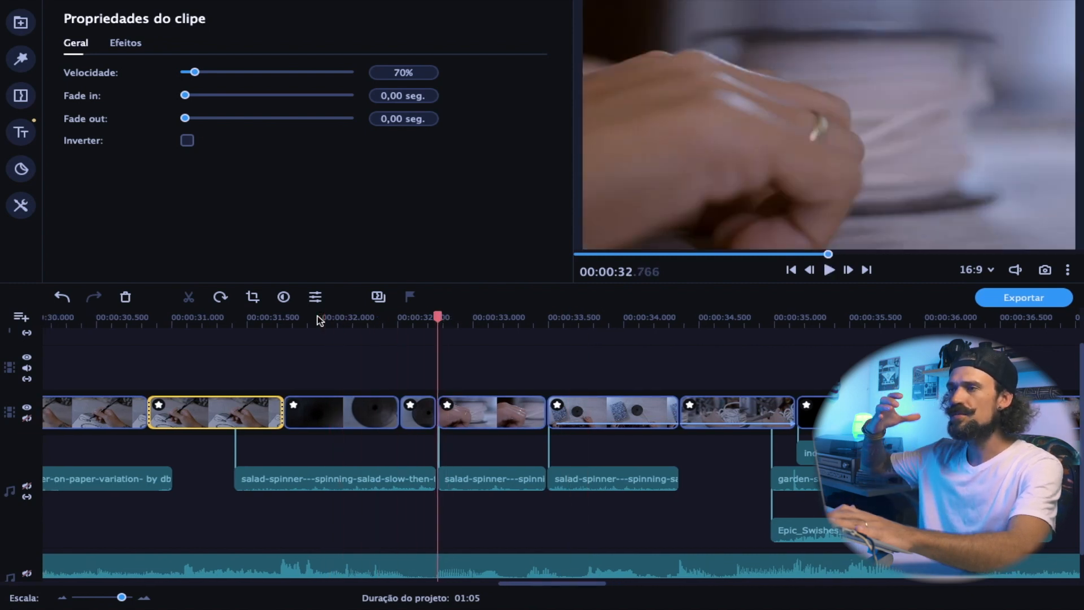
key(space)
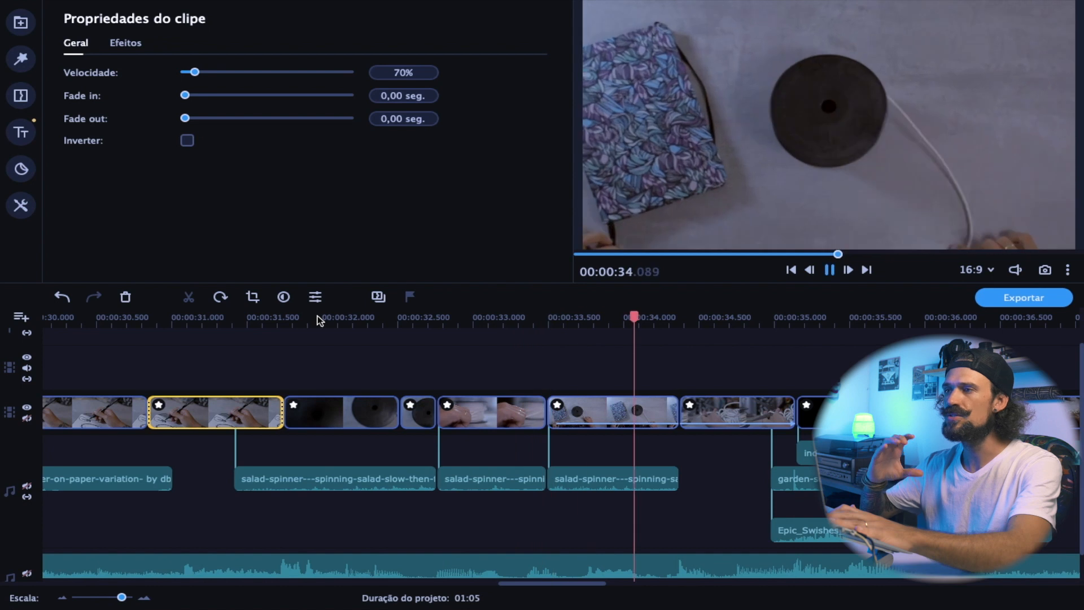
key(space)
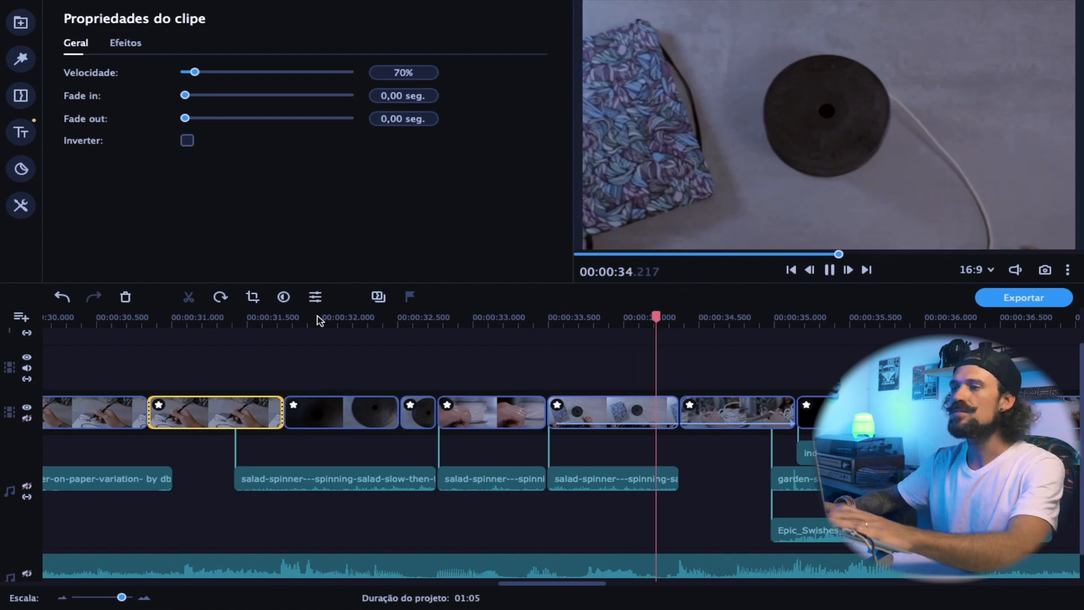
key(space)
scroll(319, 320, right, 5)
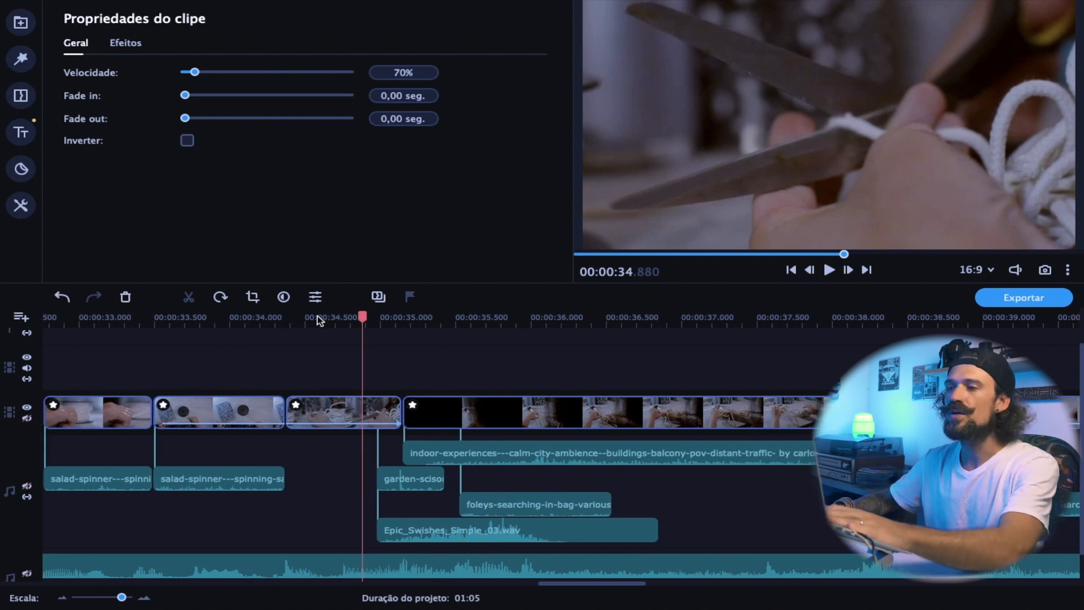
- Play the transition from the scissors clip into the dark opening of the cord clip, starting at about 34.5 seconds
drag(358, 316, 349, 316)
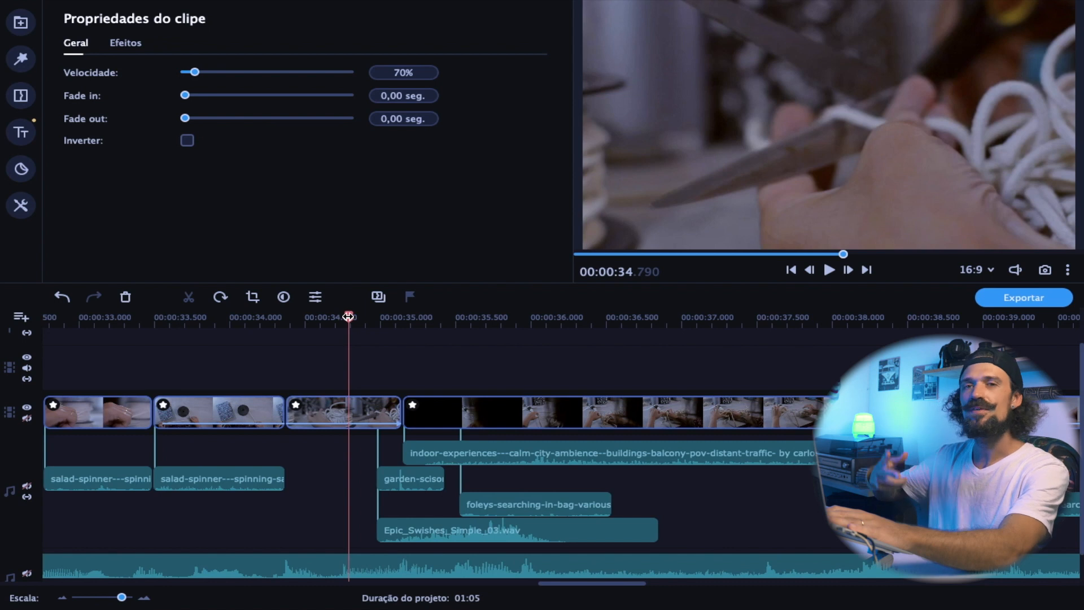
drag(351, 323, 304, 323)
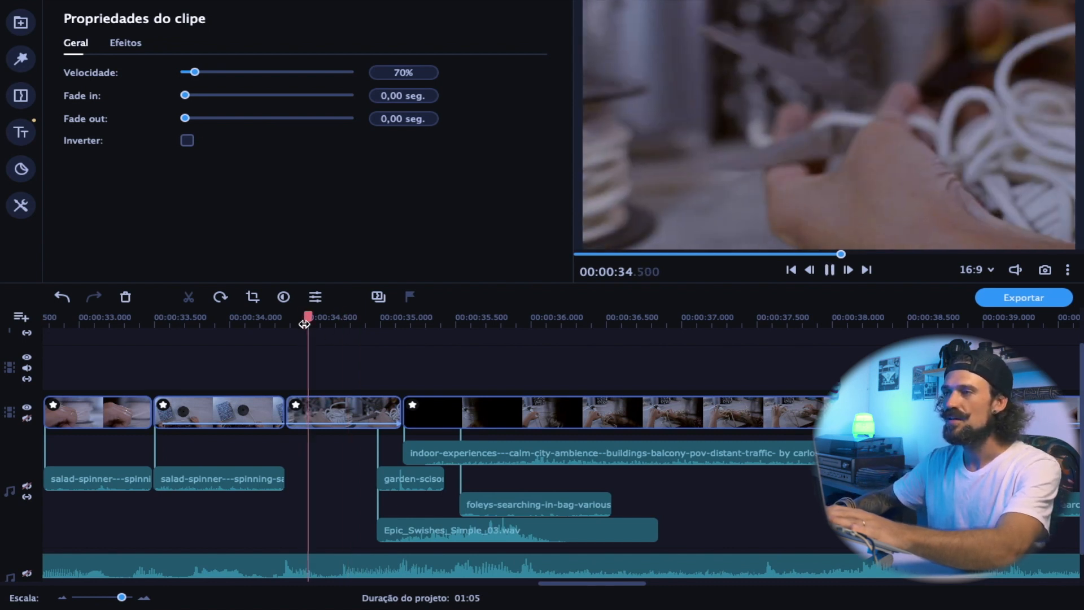
key(space)
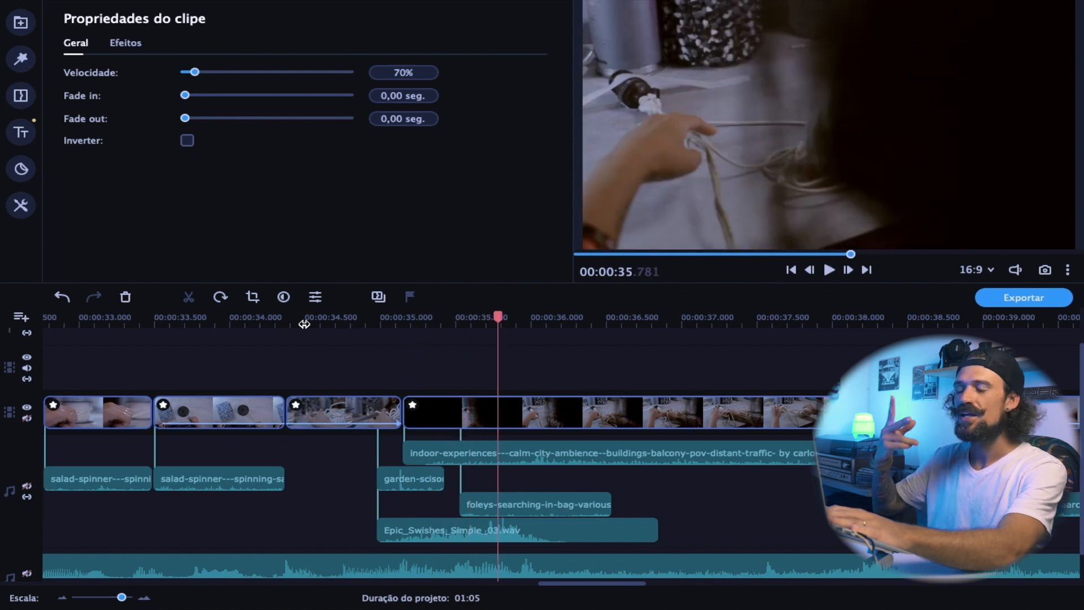
- Examine the speed of the long cord clip DSC_0348.MOV and play it through into the knot close-up
scroll(305, 325, right, 2)
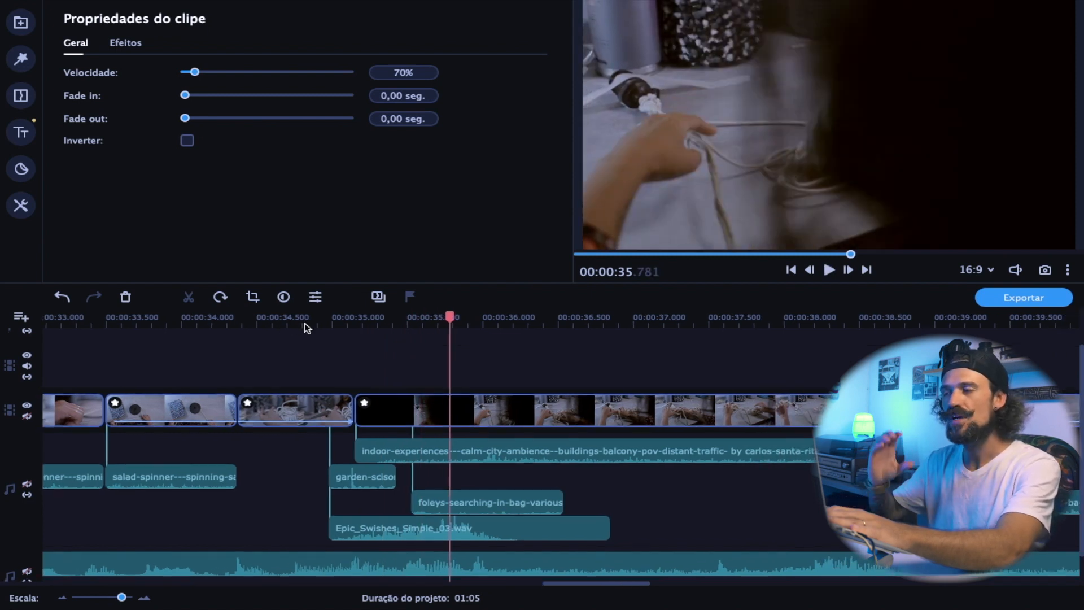
click(417, 317)
scroll(482, 392, right, 6)
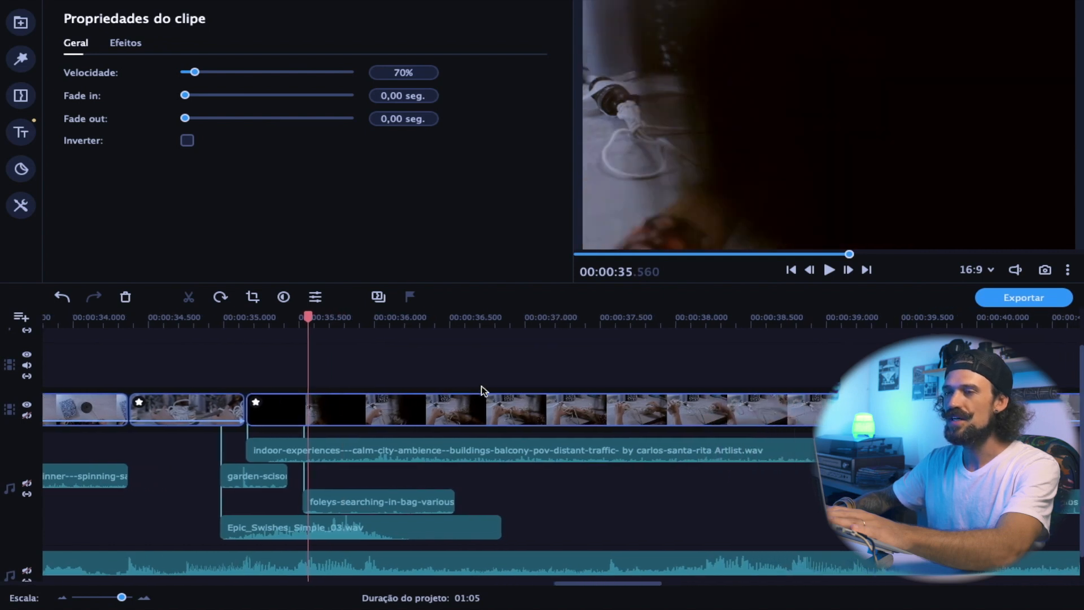
click(421, 408)
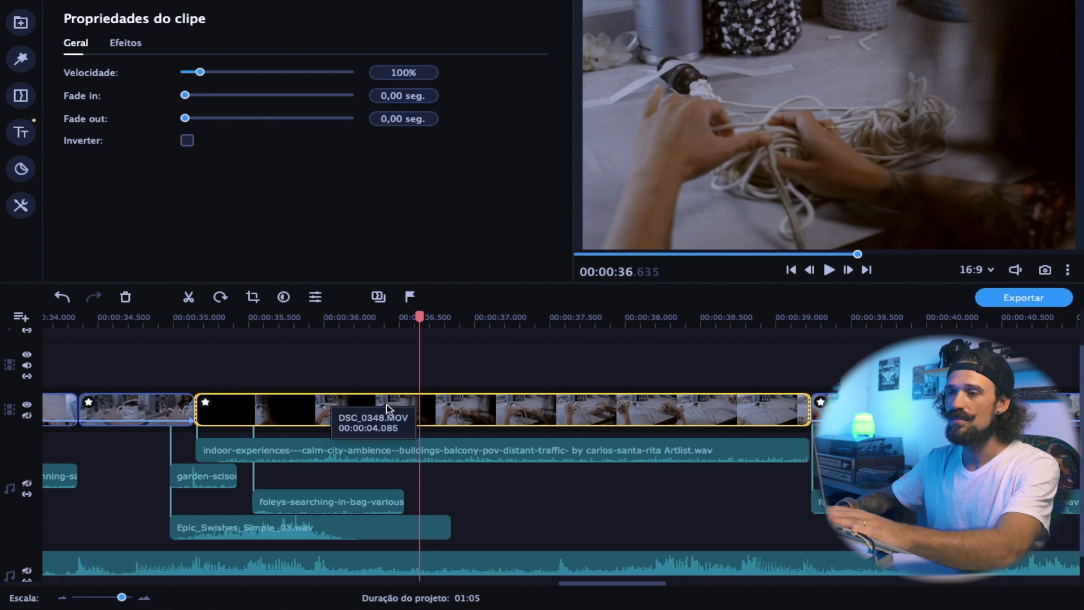
key(space)
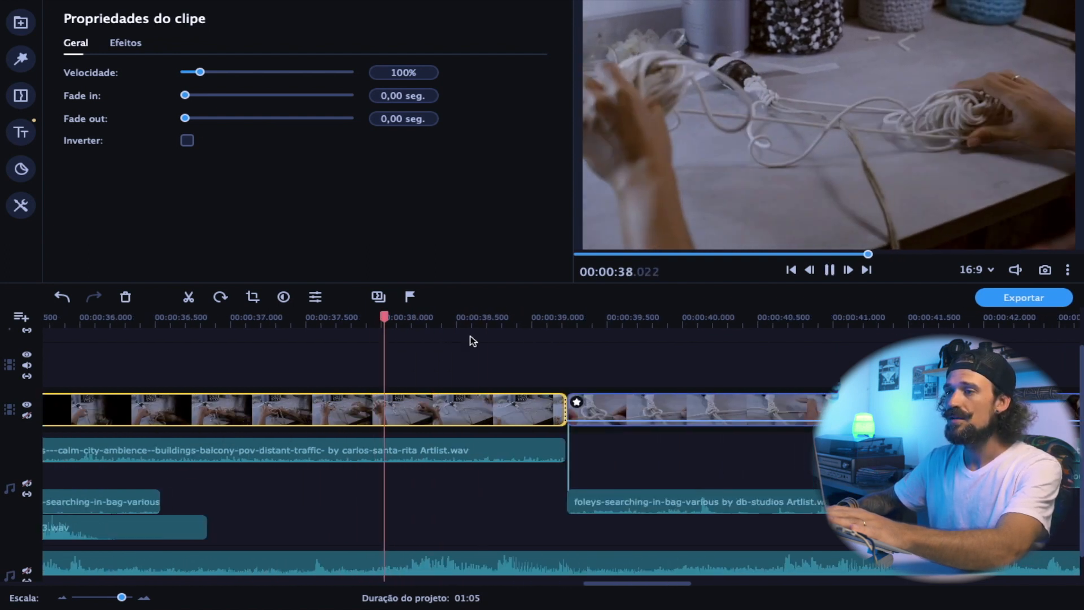
key(space)
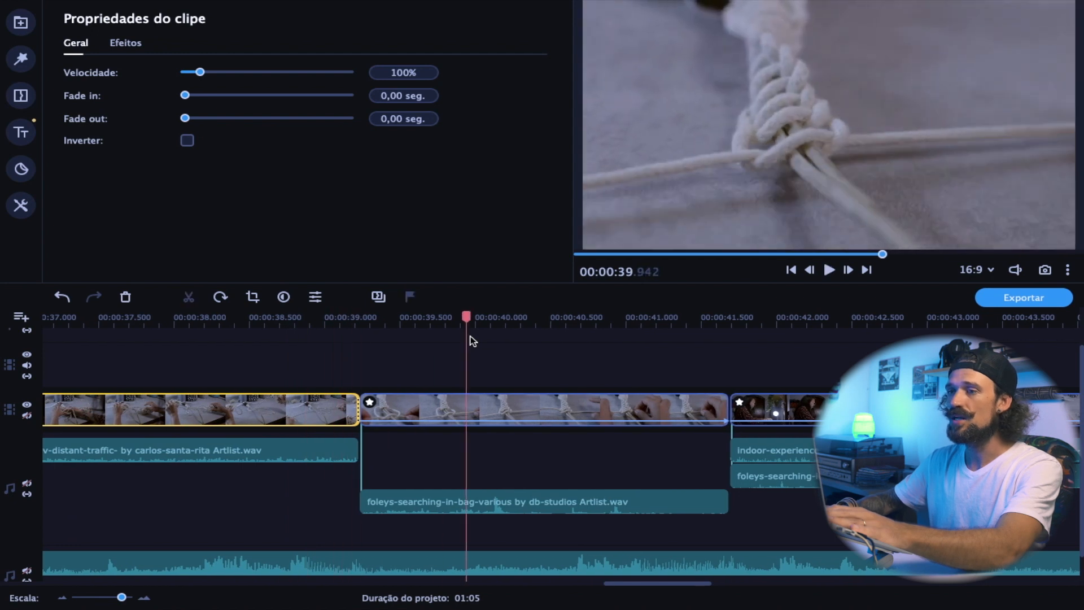
- Examine the speed settings of the knot close-up and the two clips that follow it, up to about 44 seconds
click(458, 398)
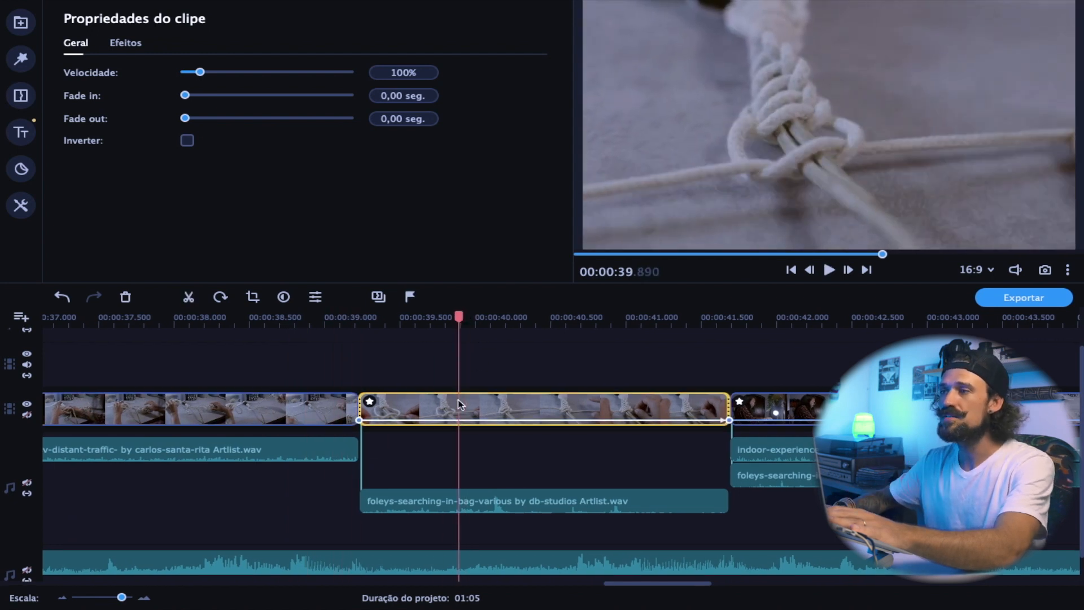
scroll(458, 399, up, 1)
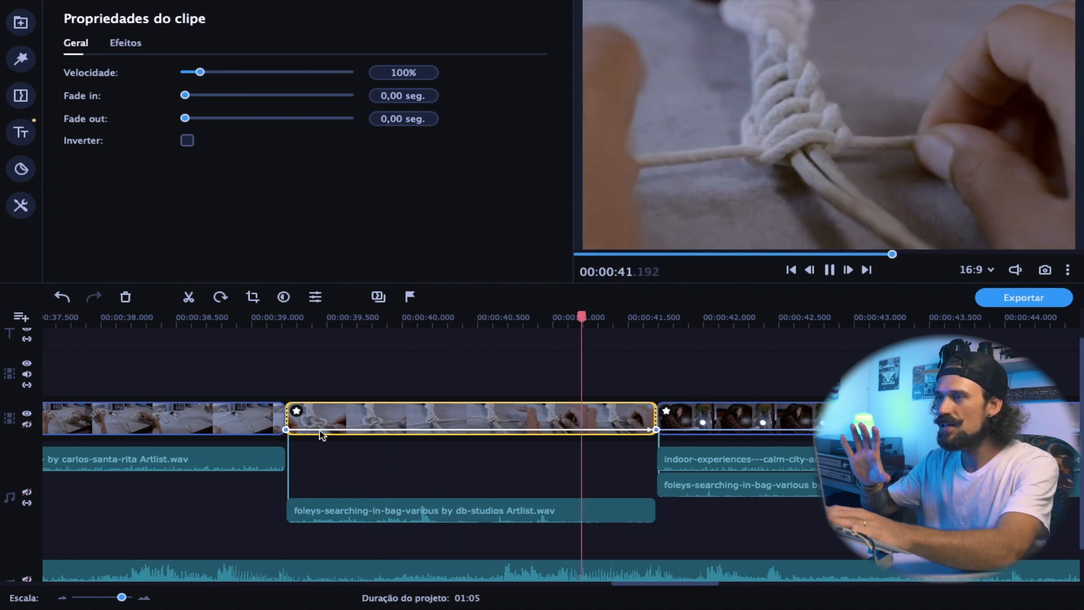
click(583, 418)
scroll(581, 419, right, 3)
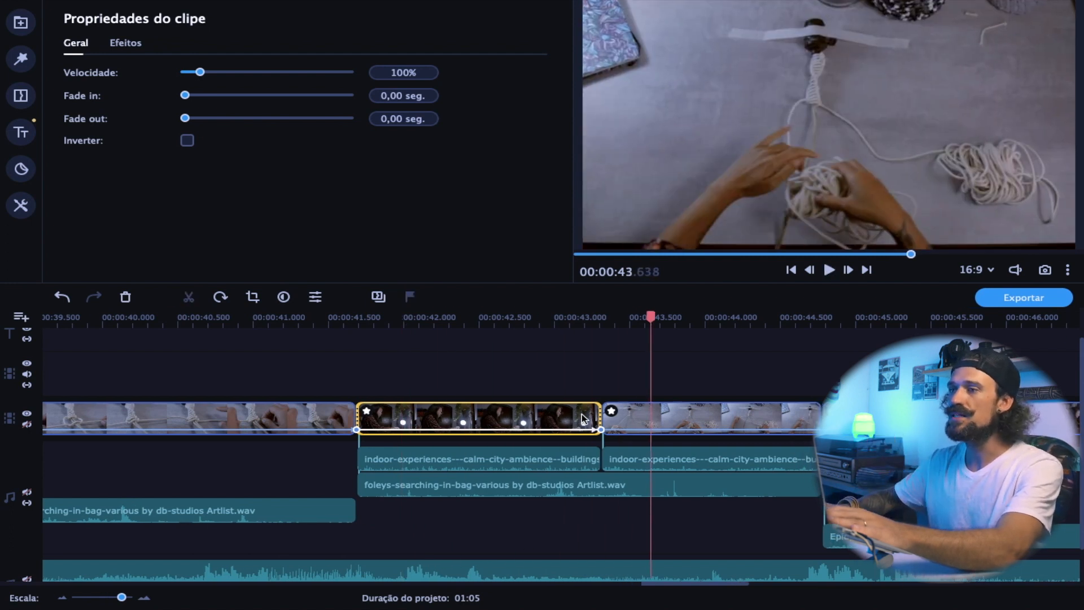
click(582, 414)
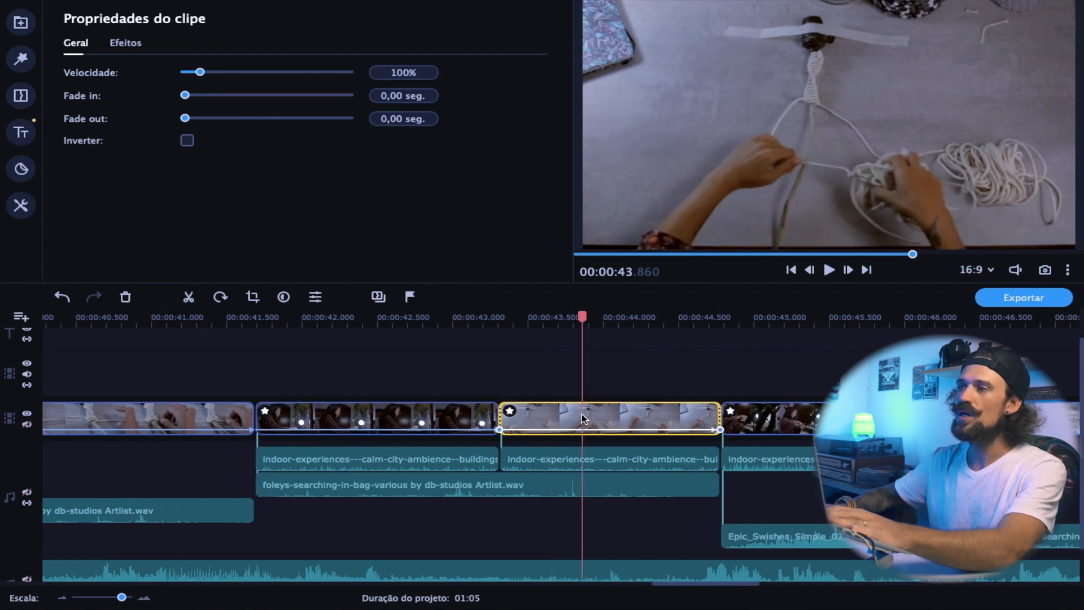
- Play the overhead cord clip from about 44 seconds into the clip of the woman at the table and examine that clip's speed
scroll(581, 414, down, 2)
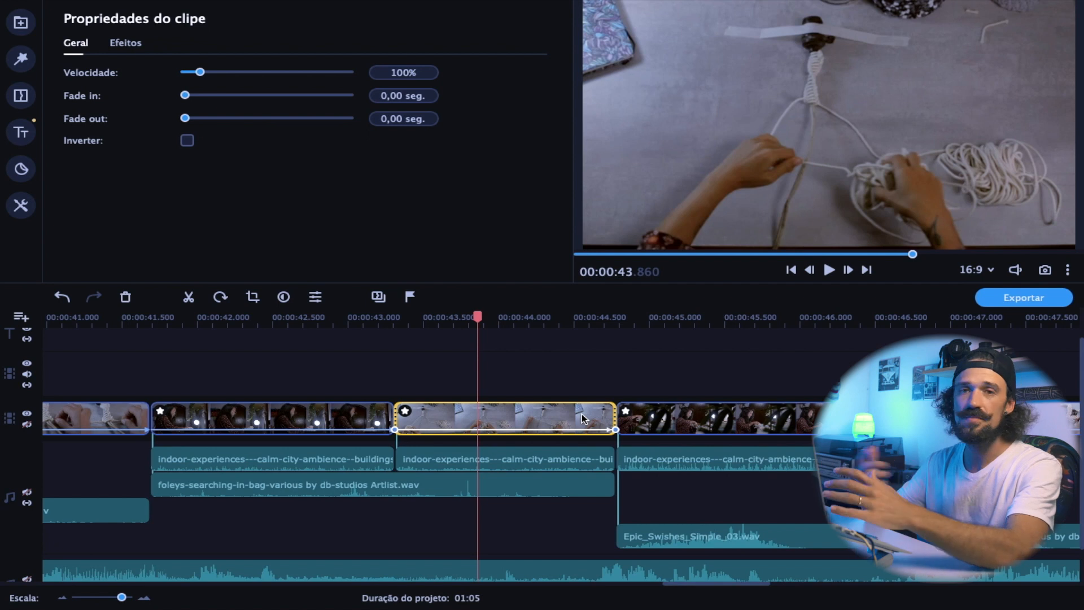
scroll(582, 415, down, 1)
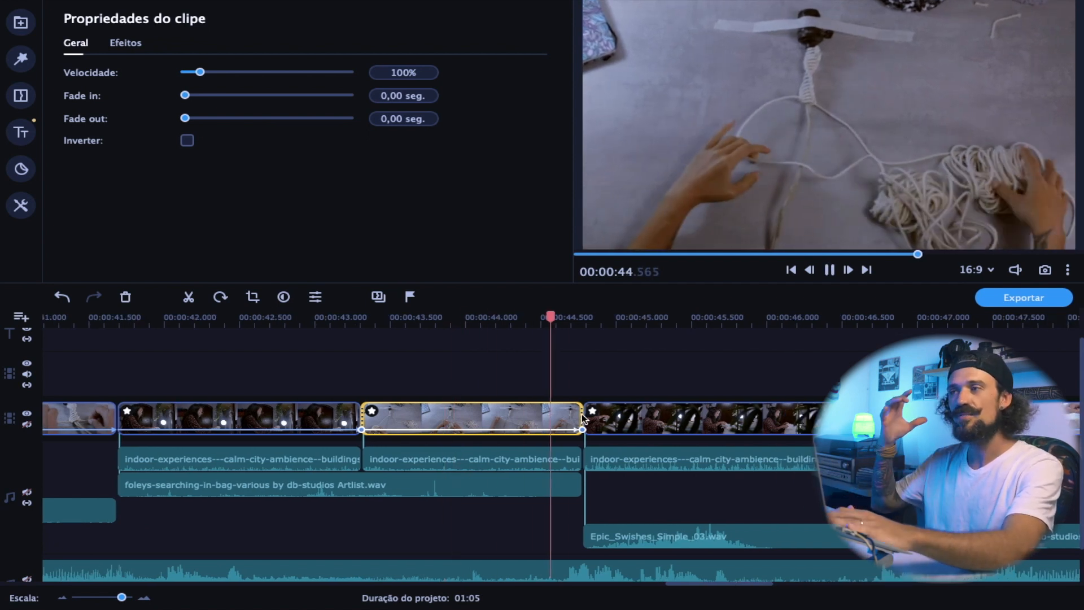
key(space)
scroll(584, 418, down, 6)
click(582, 417)
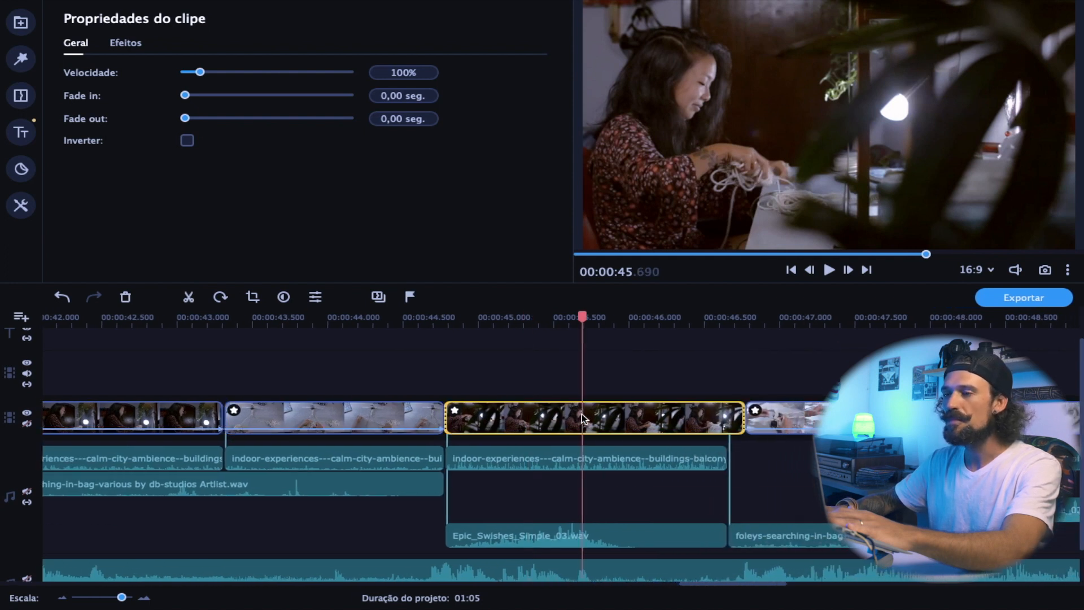
key(space)
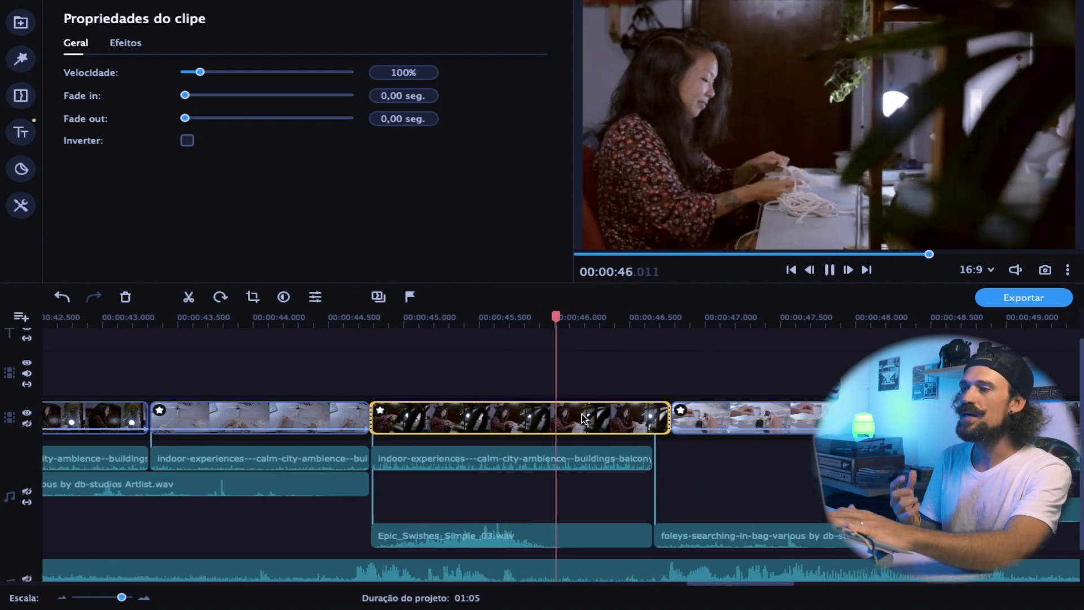
key(space)
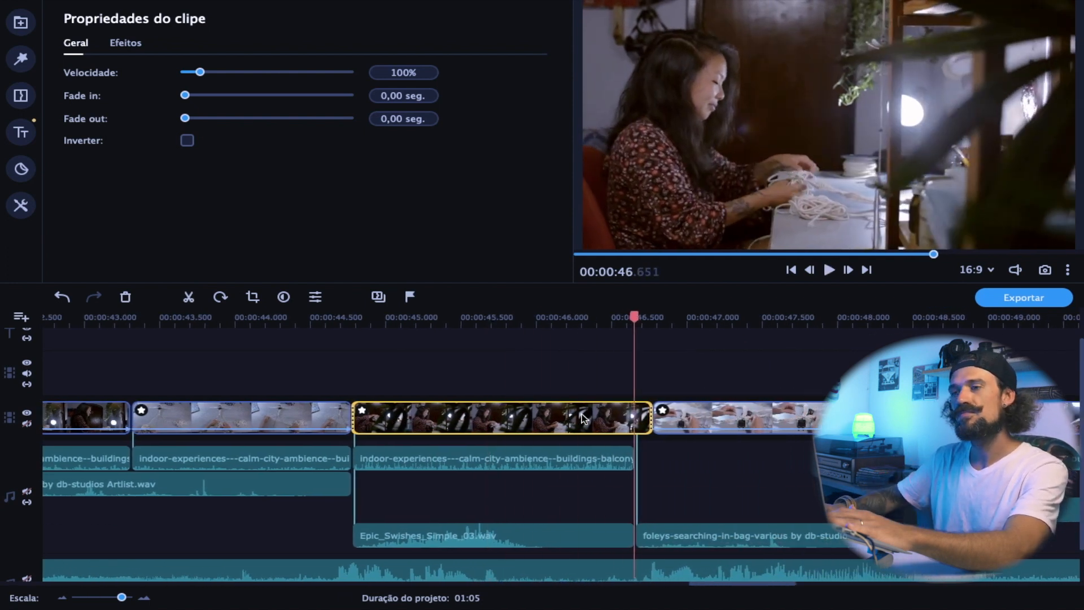
- Examine the speed of the plug close-up and replay it from its start at about 46.5 seconds into the tilted-camera clip
scroll(582, 416, down, 1)
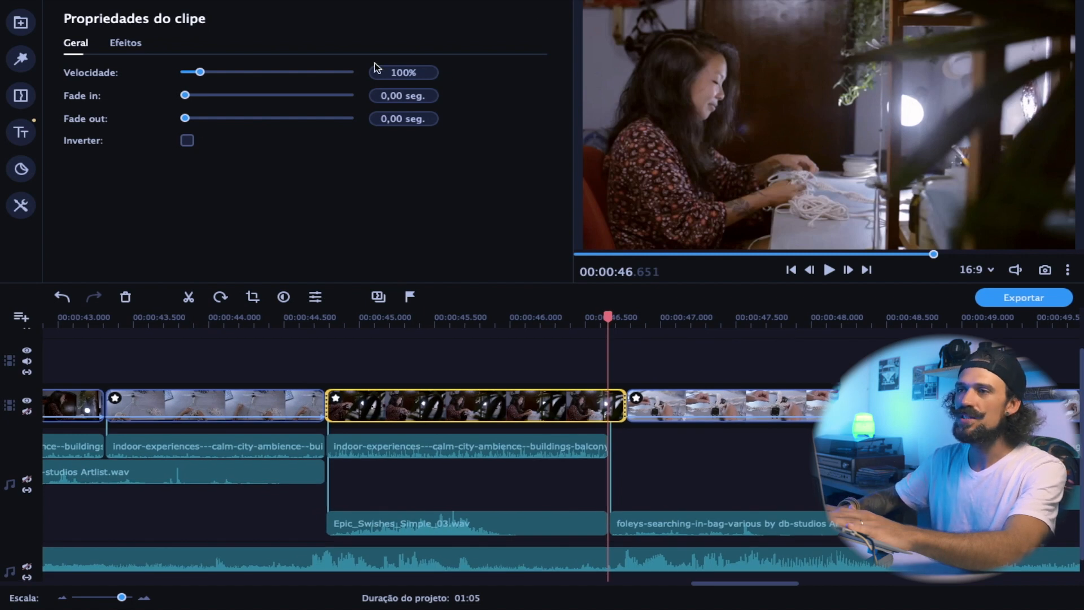
scroll(582, 401, down, 3)
click(582, 401)
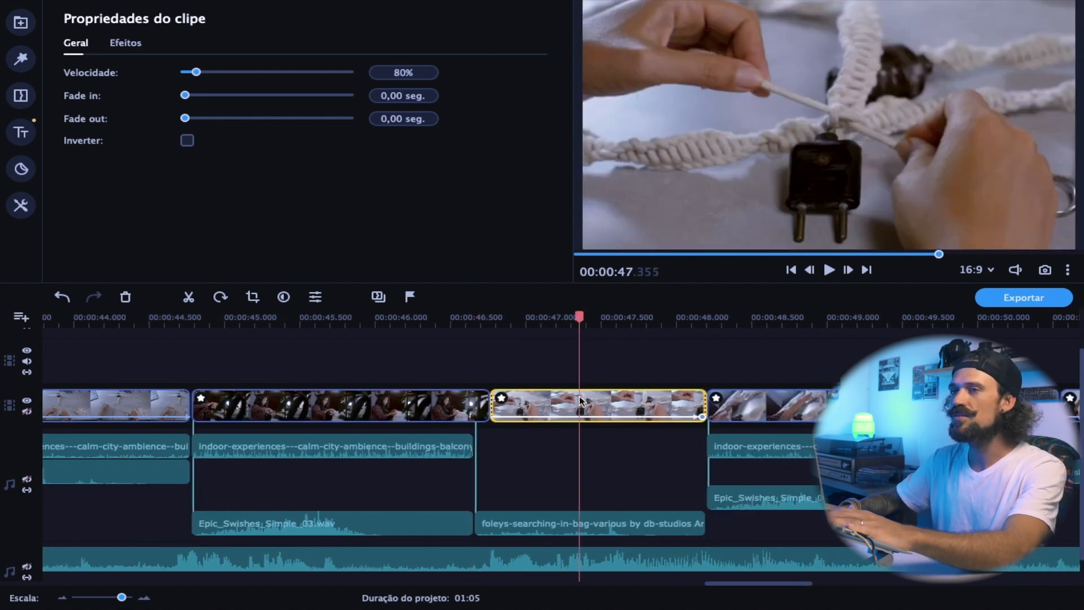
scroll(579, 399, down, 2)
scroll(579, 395, right, 1)
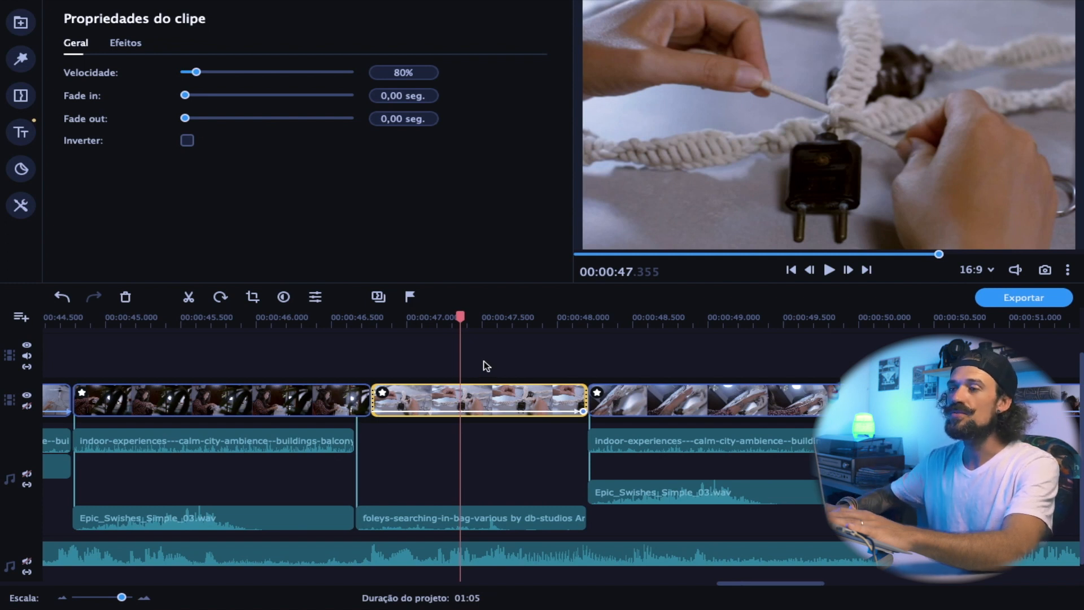
drag(461, 317, 364, 319)
key(space)
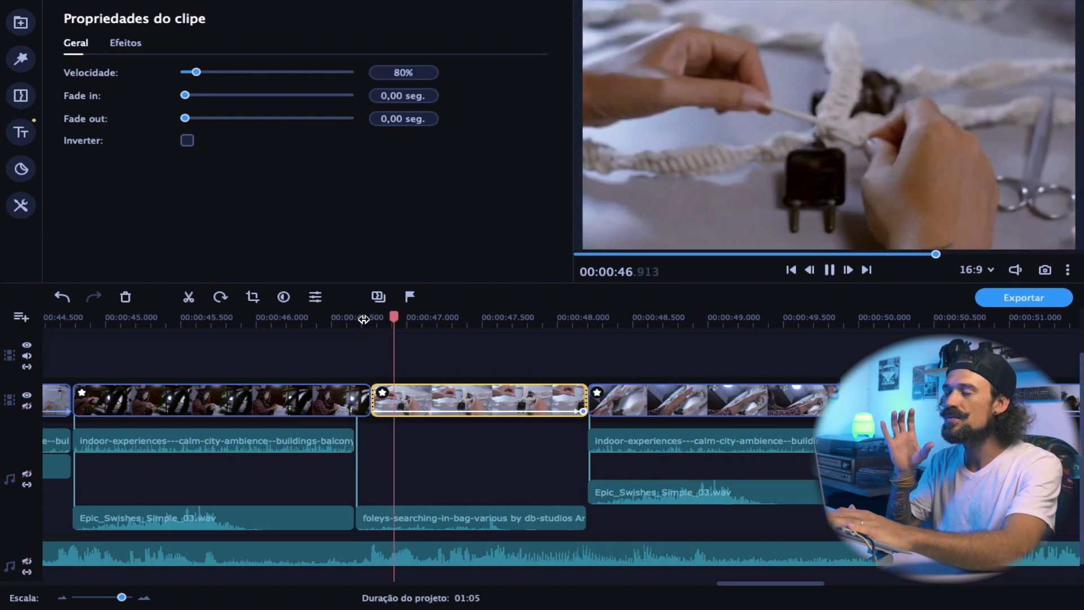
key(space)
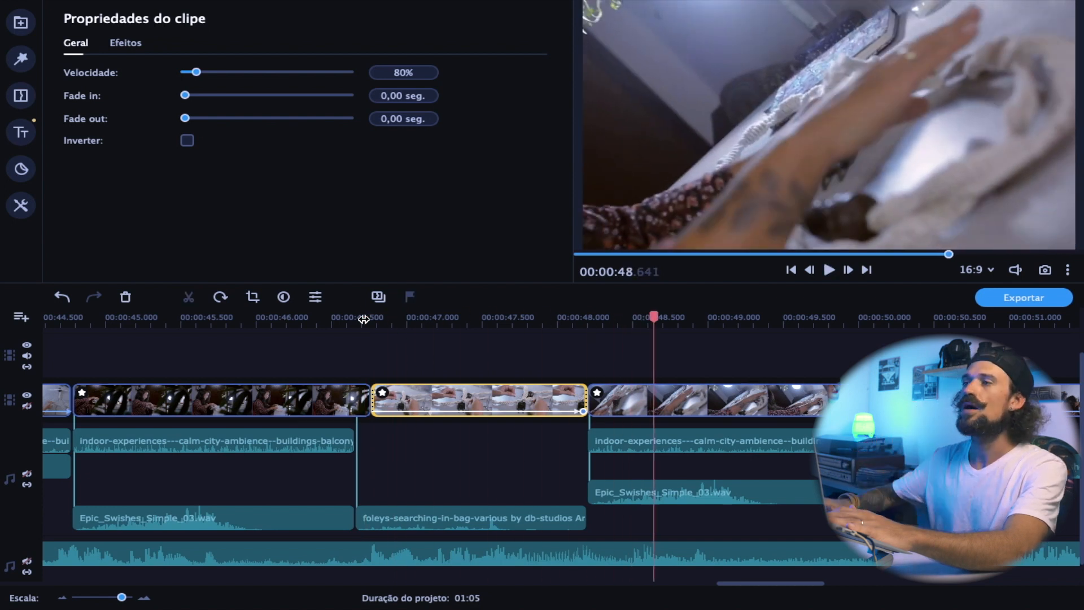
- Examine the speed of the tilted-camera clip starting at 48 seconds and play it through into the wall-bracket clip
scroll(508, 406, right, 3)
click(545, 414)
scroll(545, 414, right, 3)
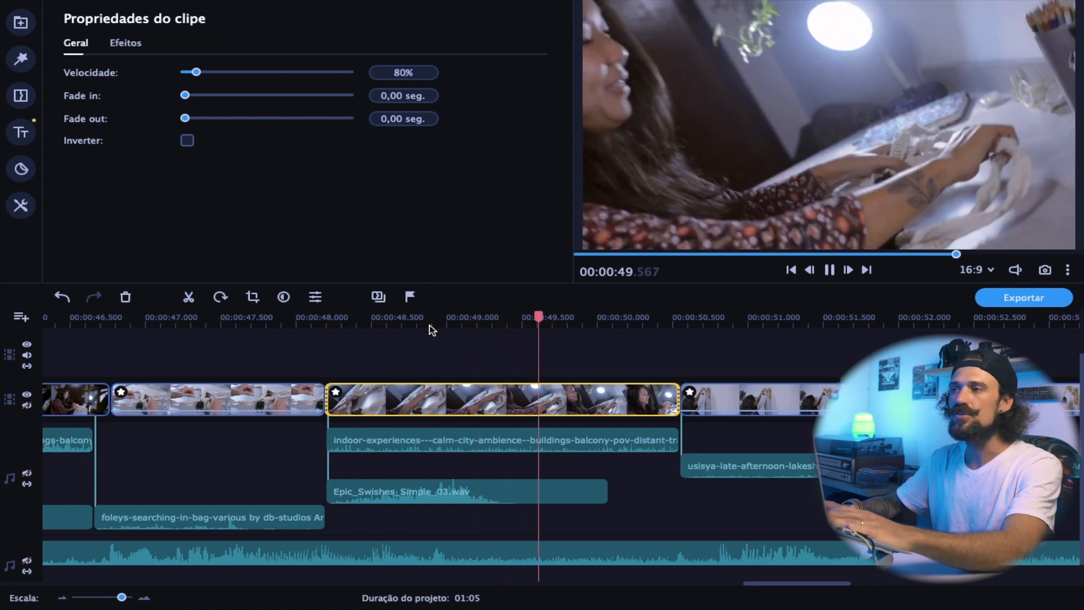
key(space)
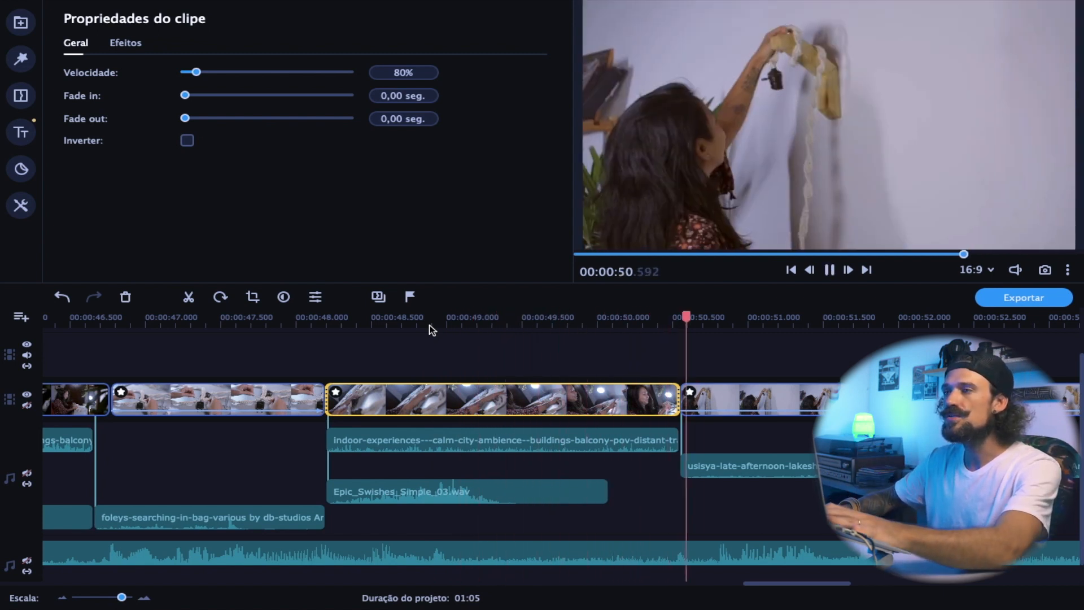
key(space)
- Examine the speed of the short wall-bracket clip and play it on from about 51 seconds
scroll(802, 379, right, 1)
click(727, 395)
scroll(723, 394, right, 15)
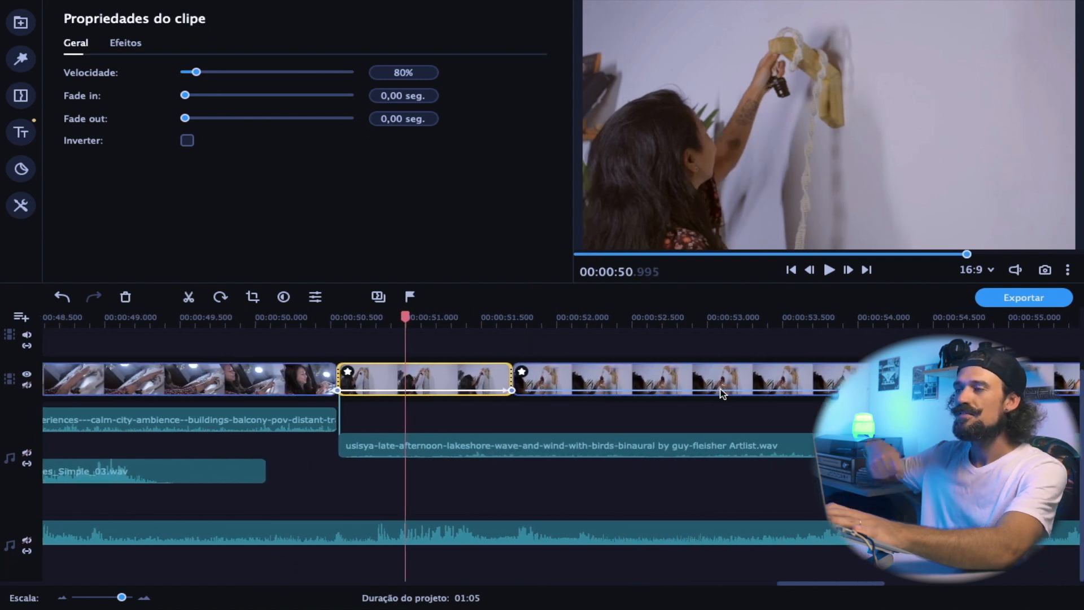
scroll(723, 394, right, 2)
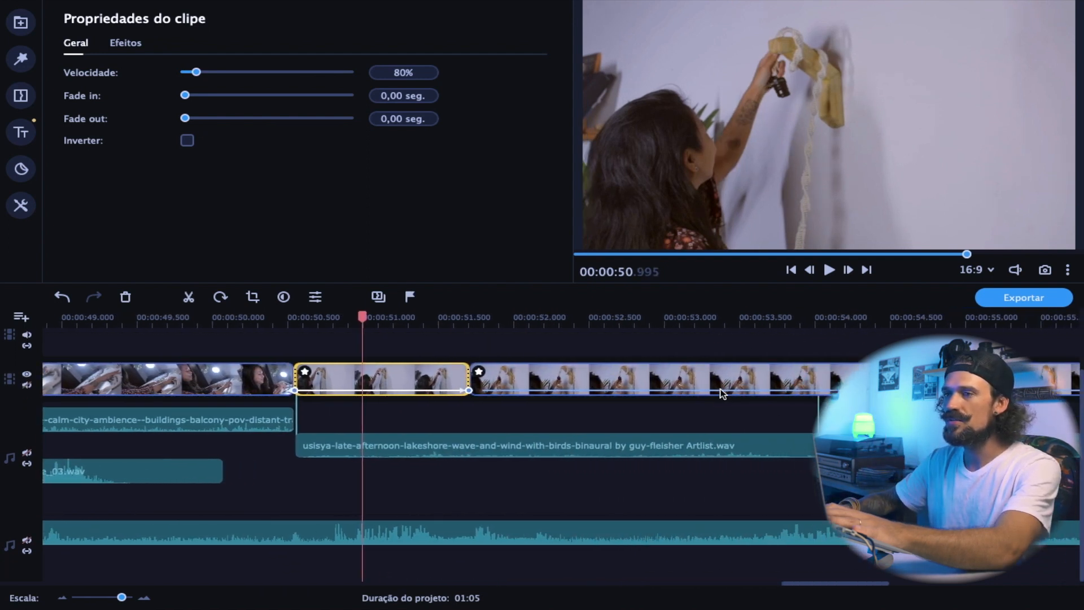
key(space)
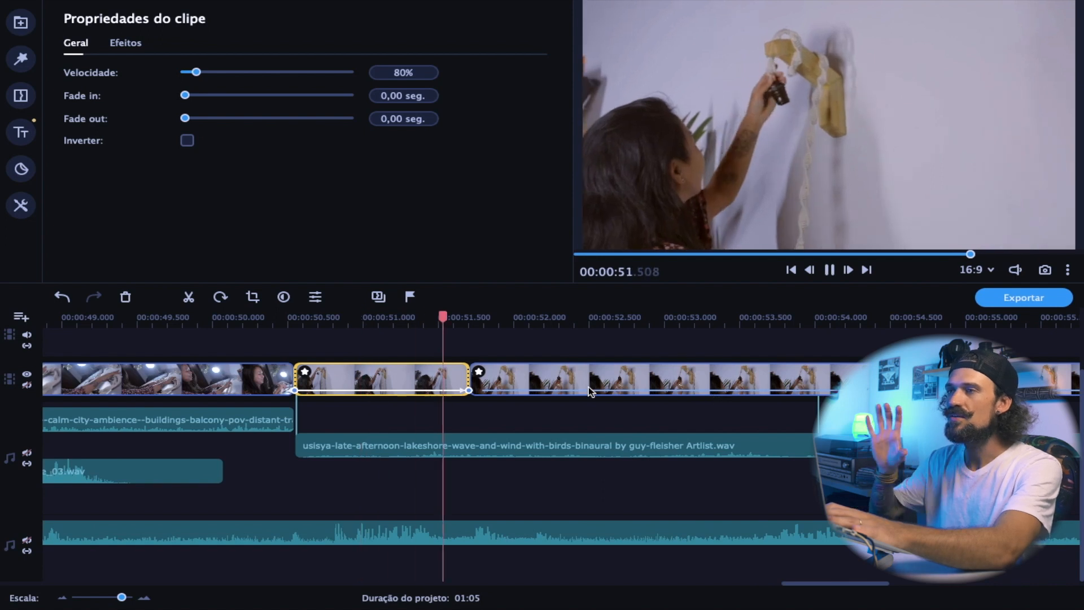
key(space)
- Play the long light-bulb clip through the lamp being lit and into the reading clip, stopping at about 57.4 seconds
scroll(588, 391, right, 4)
scroll(589, 391, right, 4)
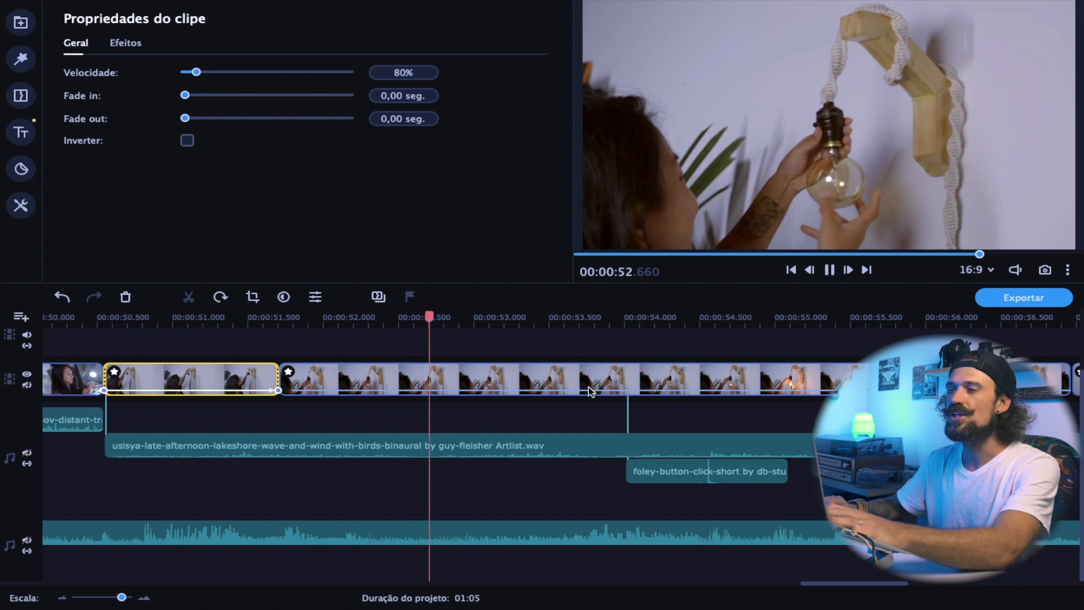
key(space)
scroll(588, 391, right, 3)
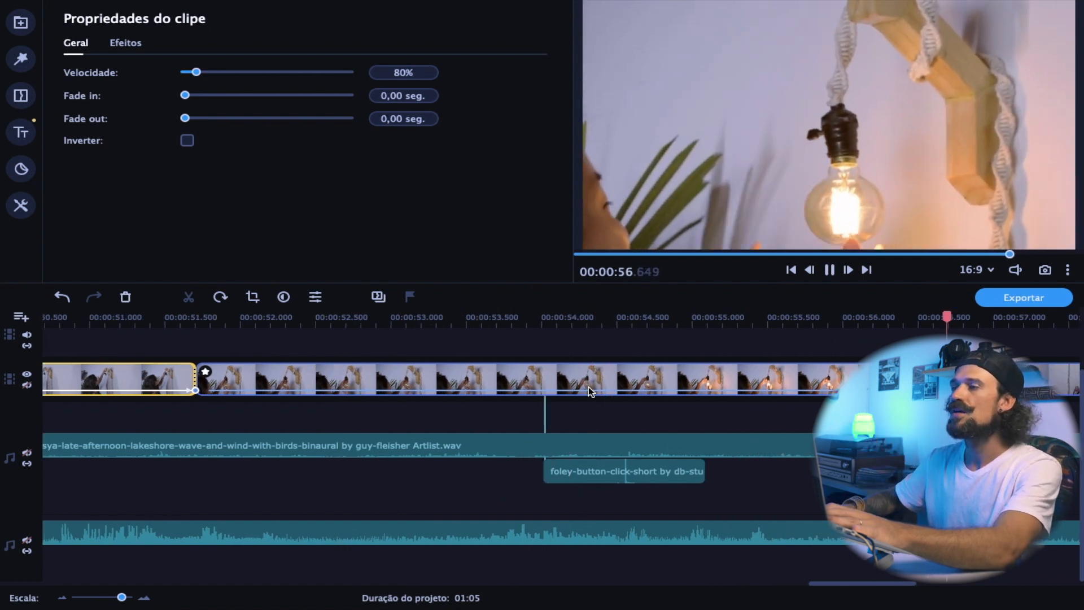
scroll(589, 391, right, 3)
key(space)
- Play the reading clip from about 57.4 seconds on through to the end of the project
scroll(589, 392, right, 20)
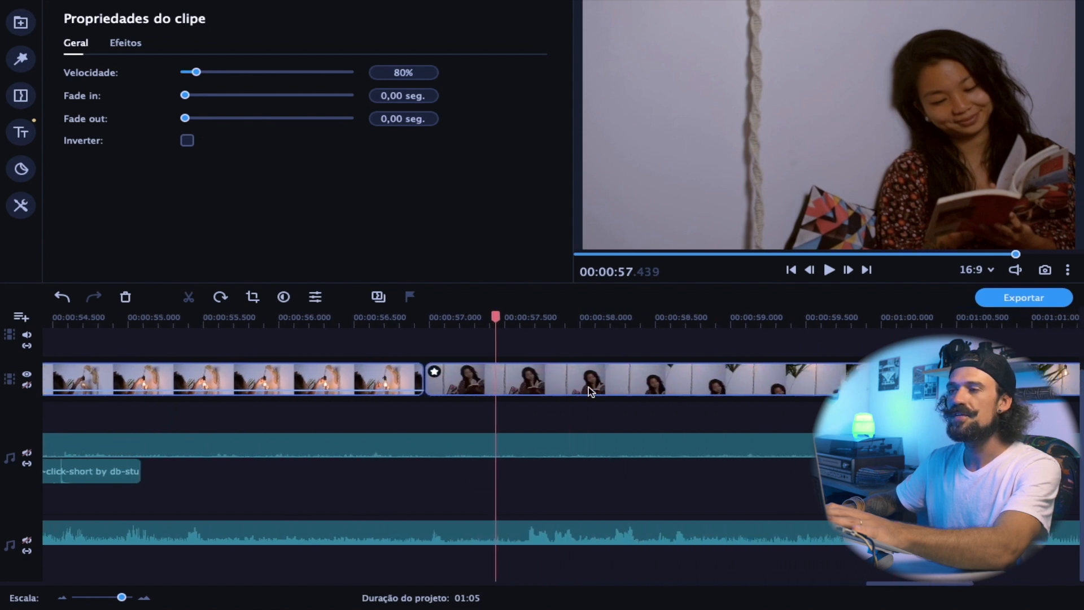
scroll(589, 392, right, 1)
key(space)
scroll(589, 391, right, 3)
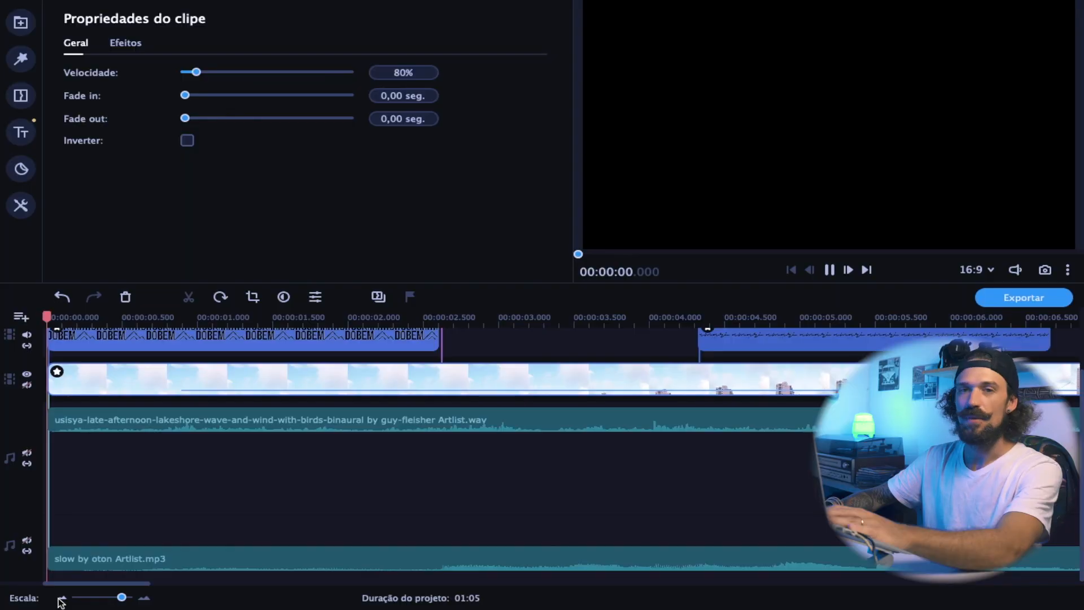
- Unmute the sound-effects audio track linked to the video clips and play the whole project through with its sound
click(60, 599)
click(60, 599)
key(space)
click(59, 599)
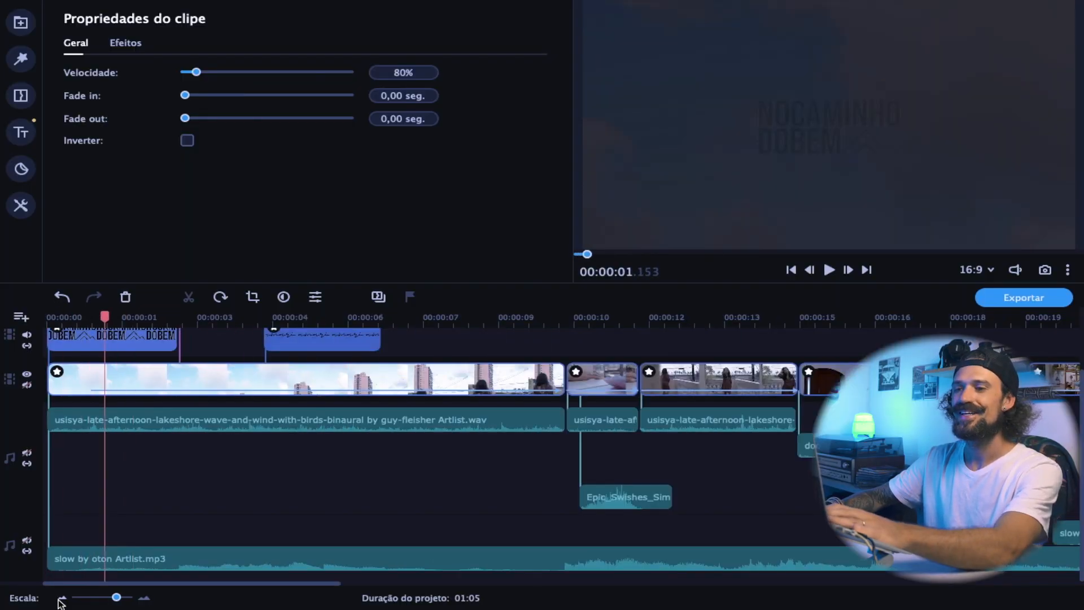
click(60, 599)
click(60, 598)
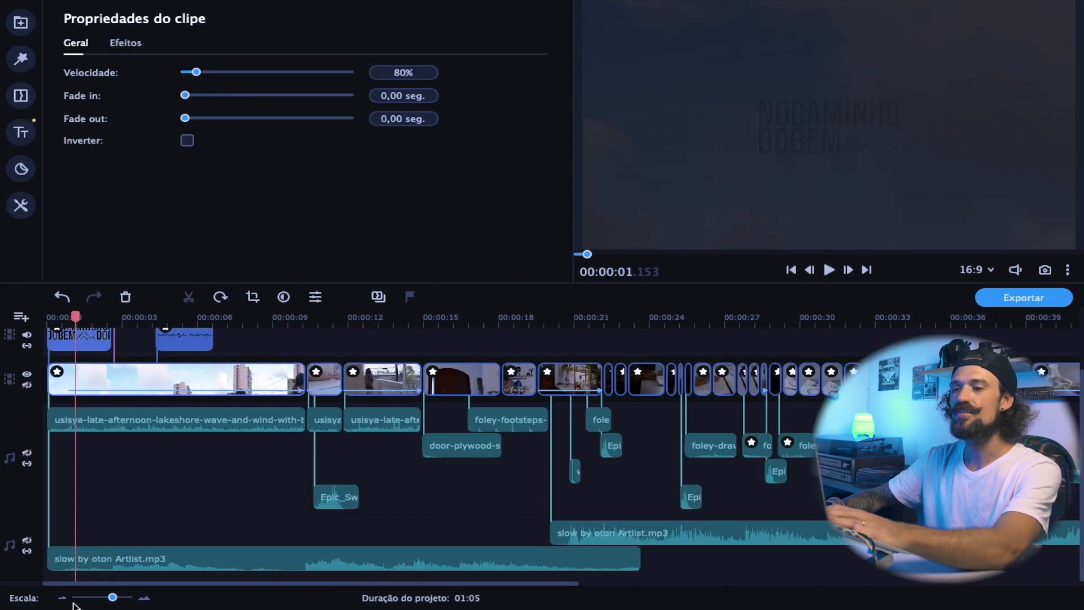
click(62, 598)
click(62, 599)
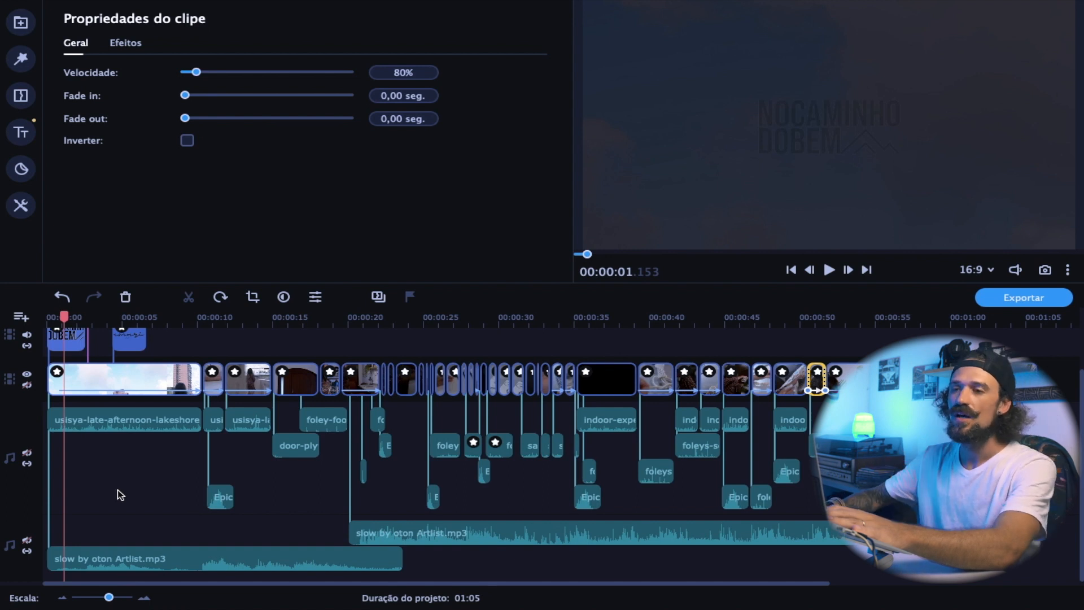
click(27, 454)
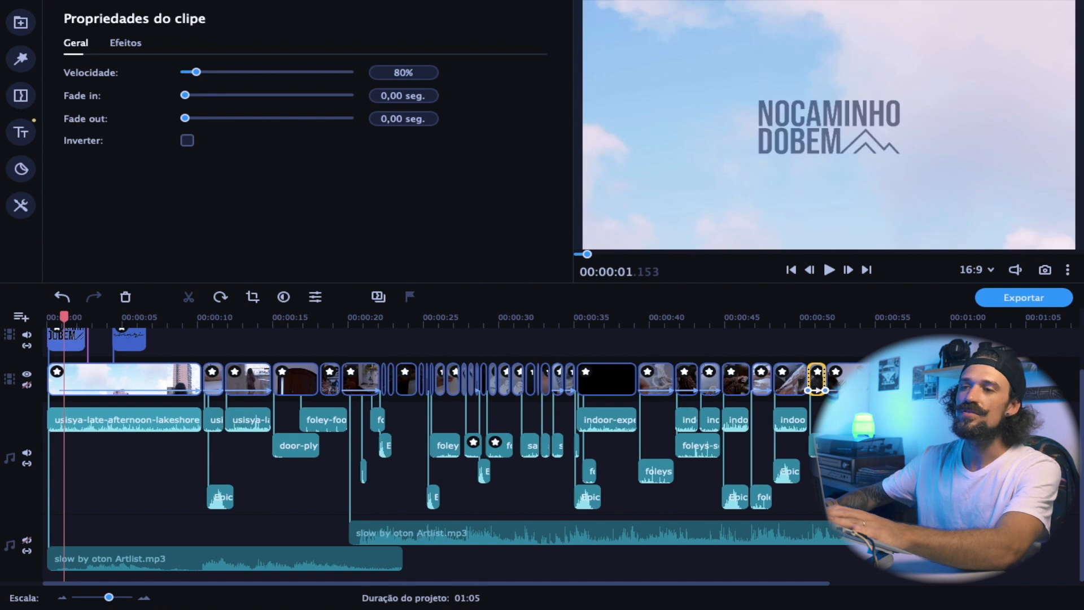
scroll(744, 493, up, 3)
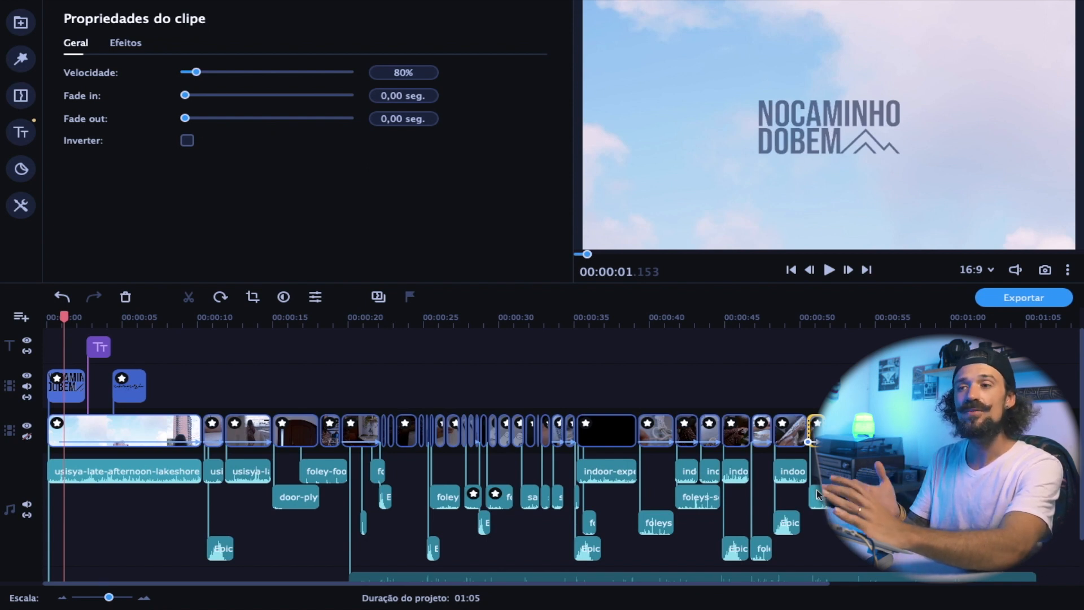
key(space)
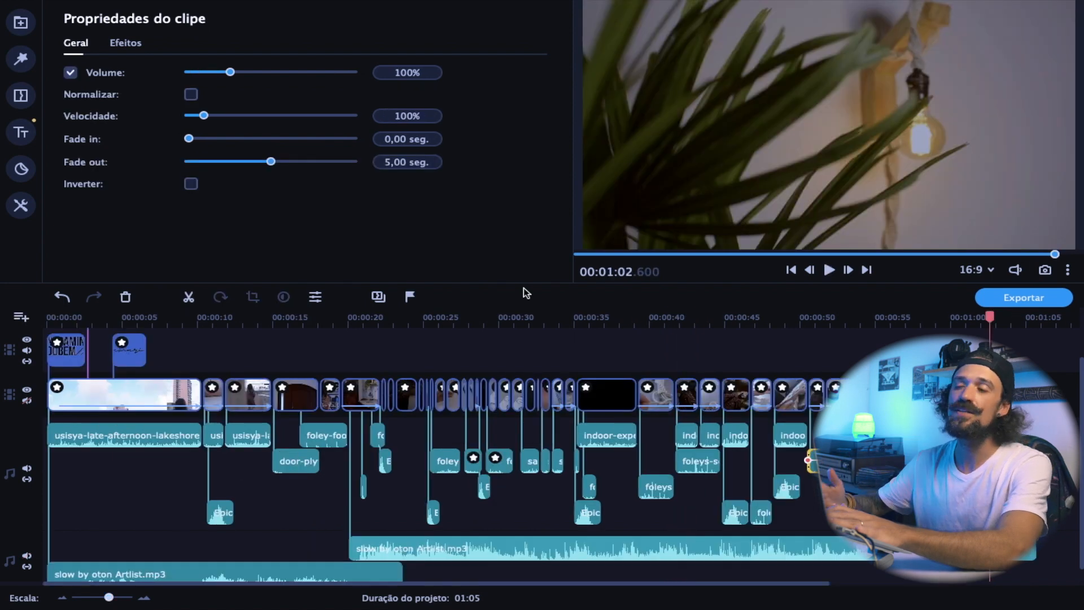
- Open the export of the project as an MP4 video and select the Máxima quality
mouse_move(518, 4)
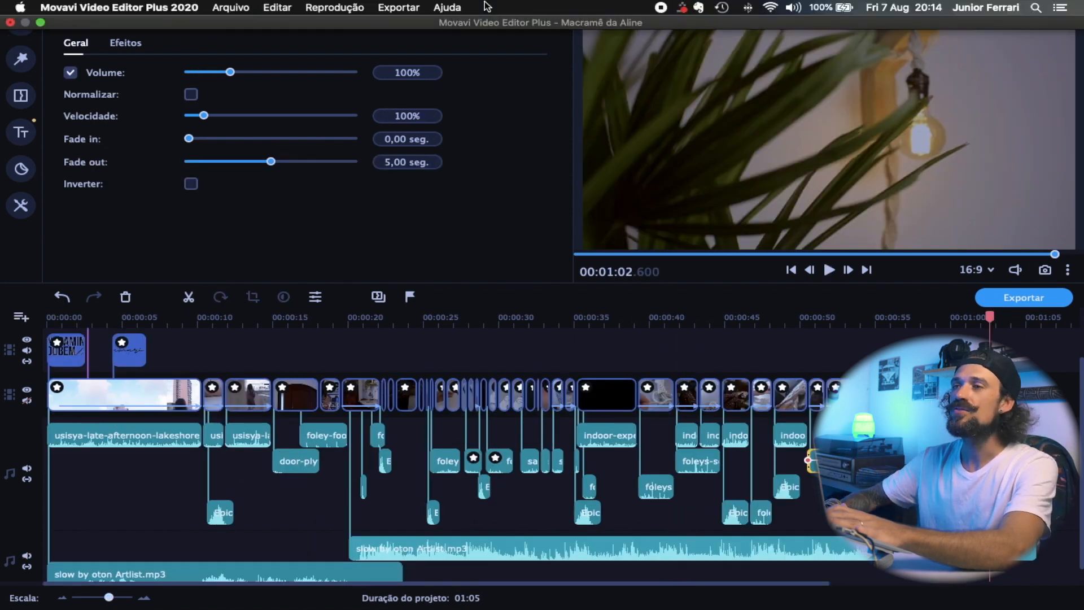
click(402, 6)
click(410, 26)
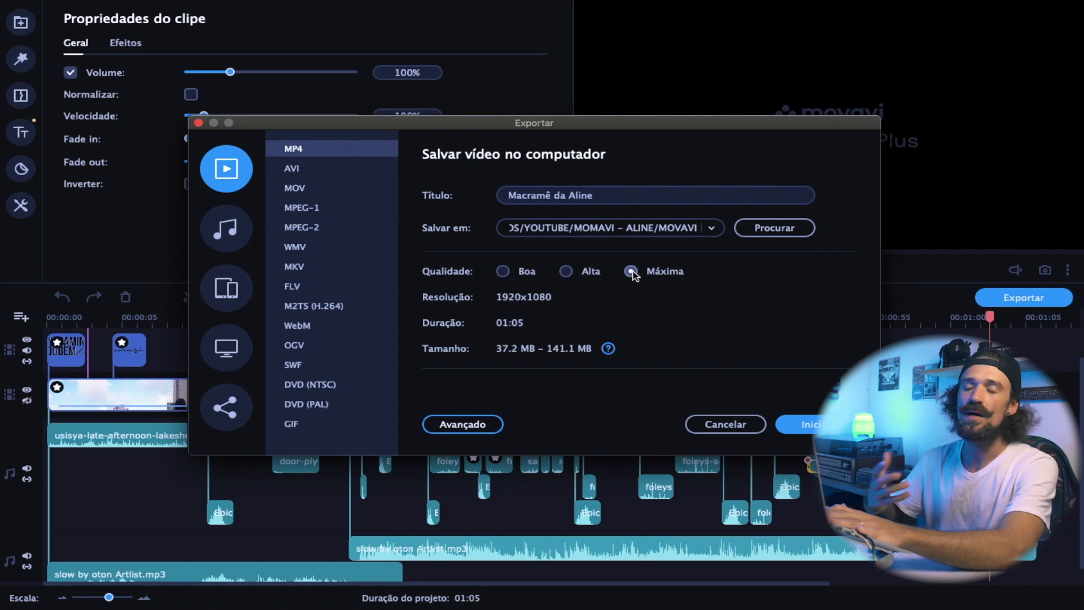
- Set the export frame rate to 24 and raise the video quality slider to its maximum, then leave the export dialog without starting
click(466, 426)
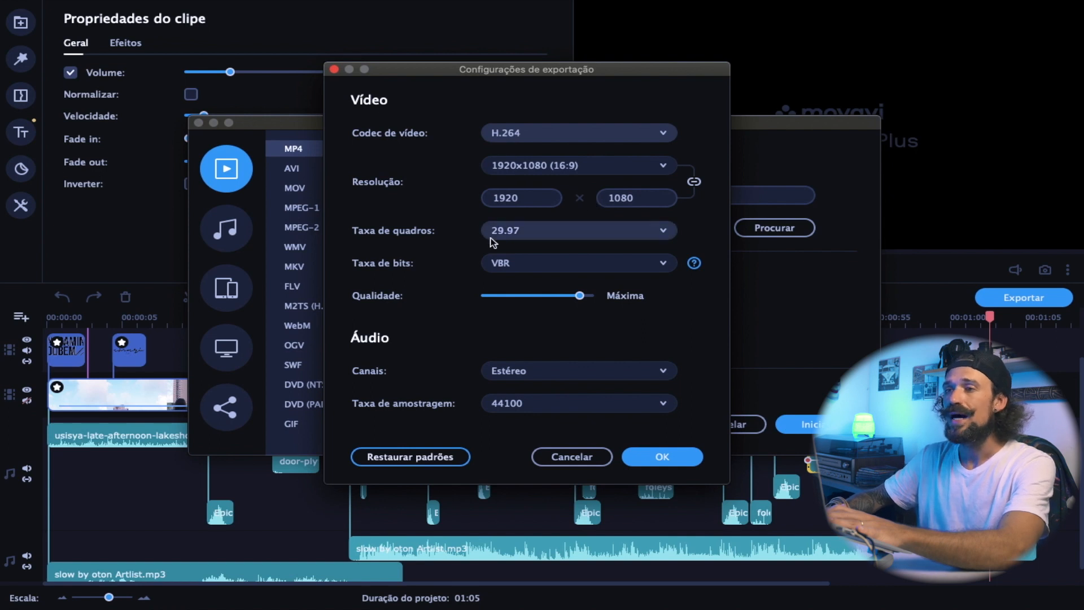
click(601, 233)
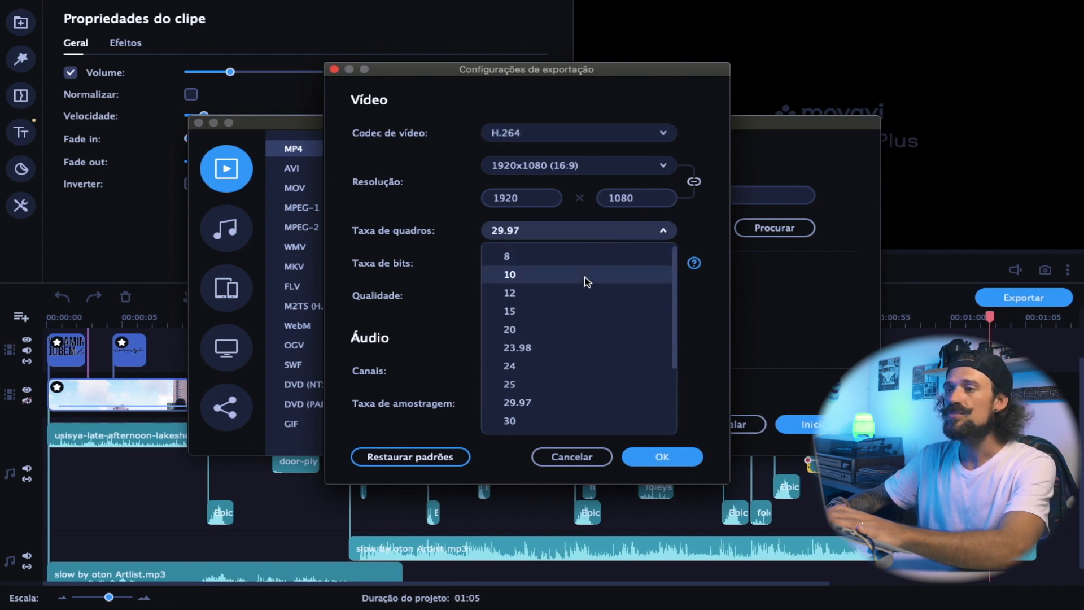
click(576, 366)
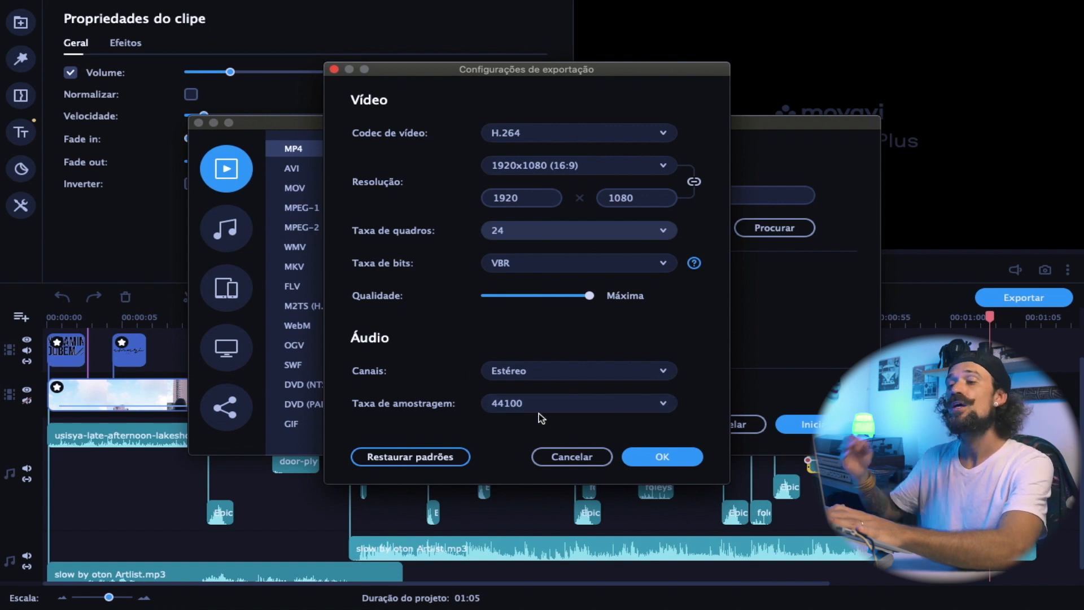
click(644, 460)
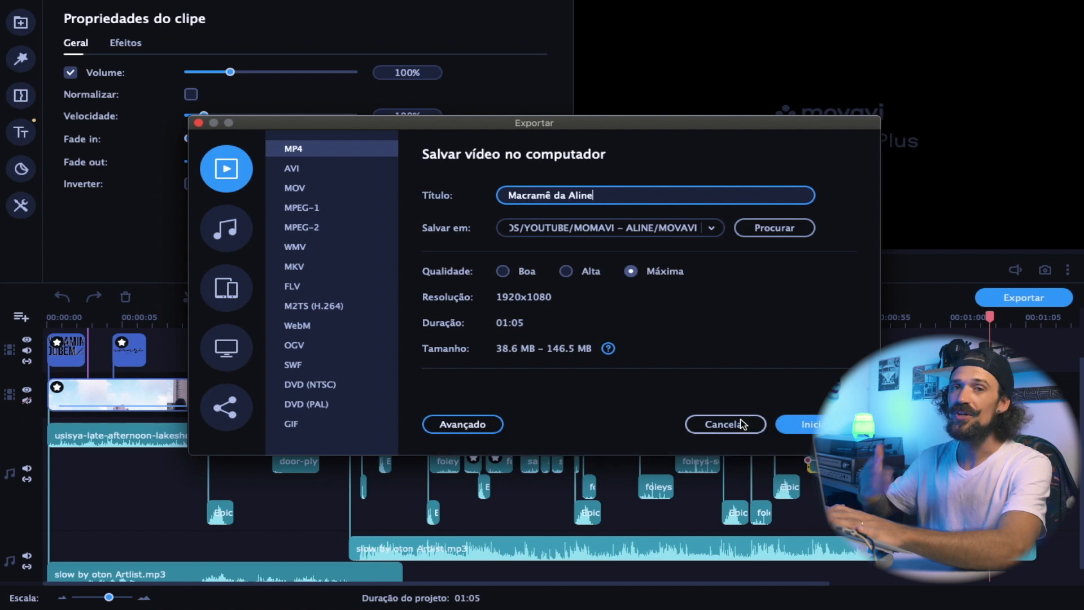
click(742, 425)
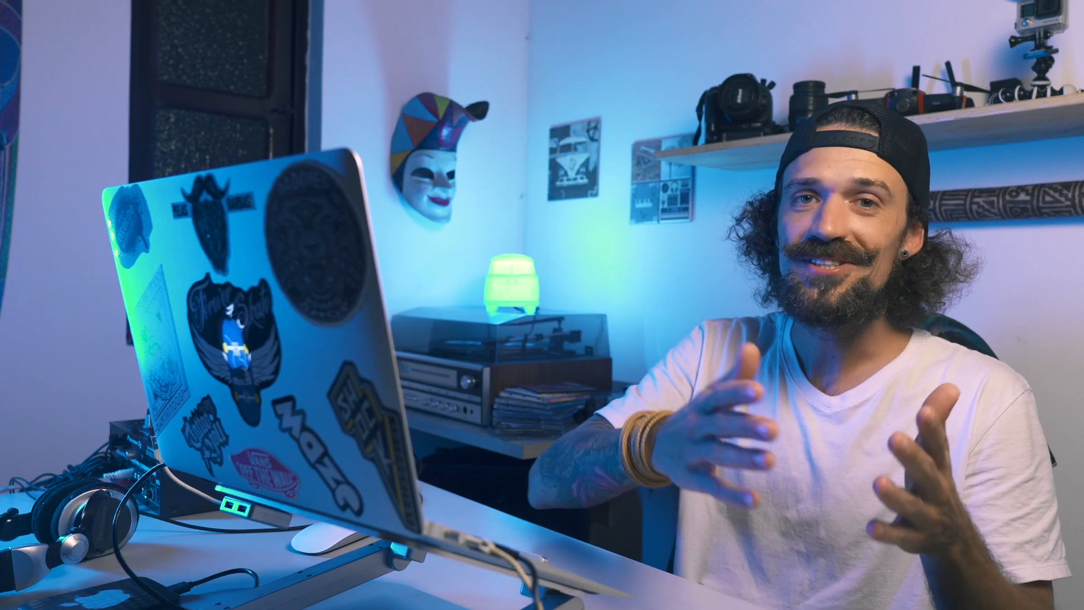